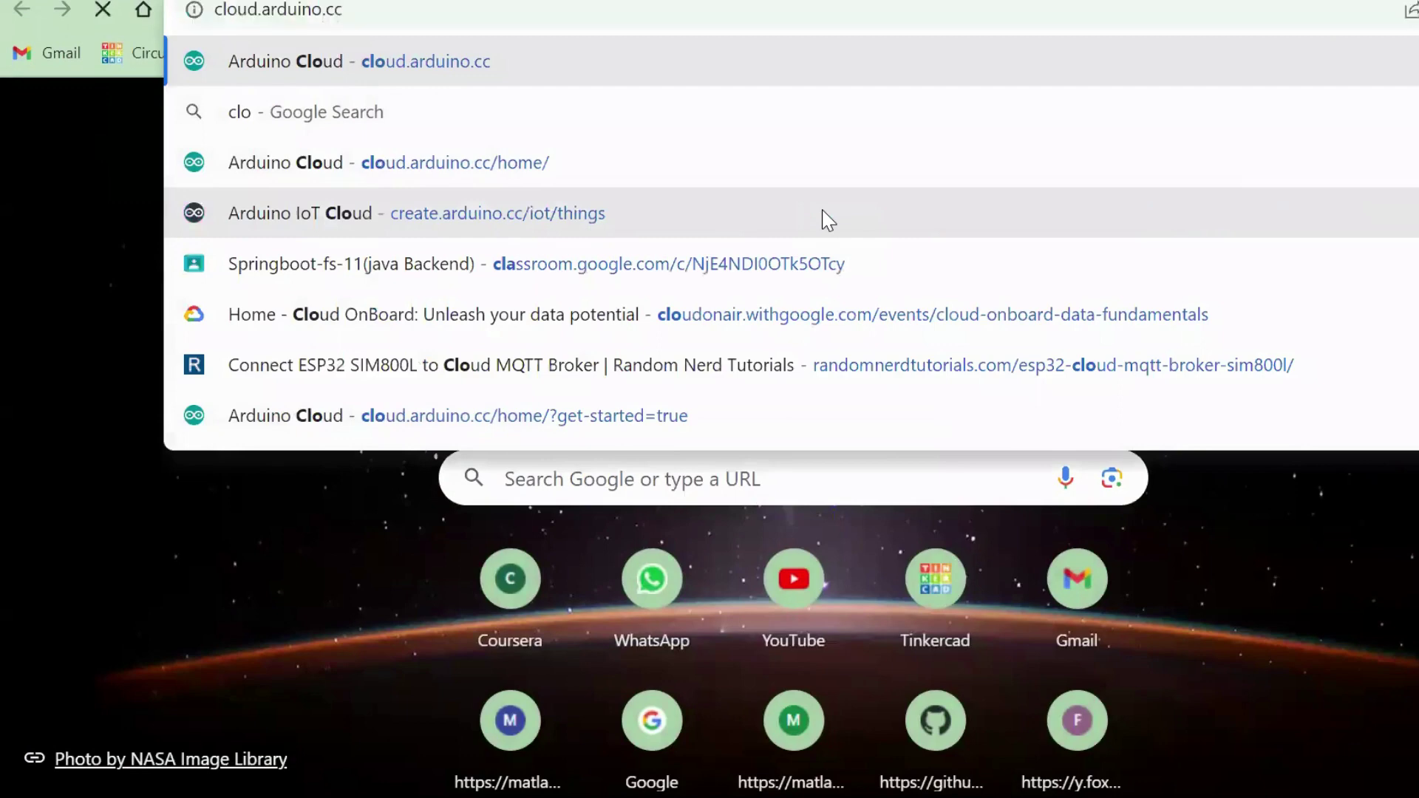
Go to cloud.arduino.cc and sign in with a Google account.
key("Return")
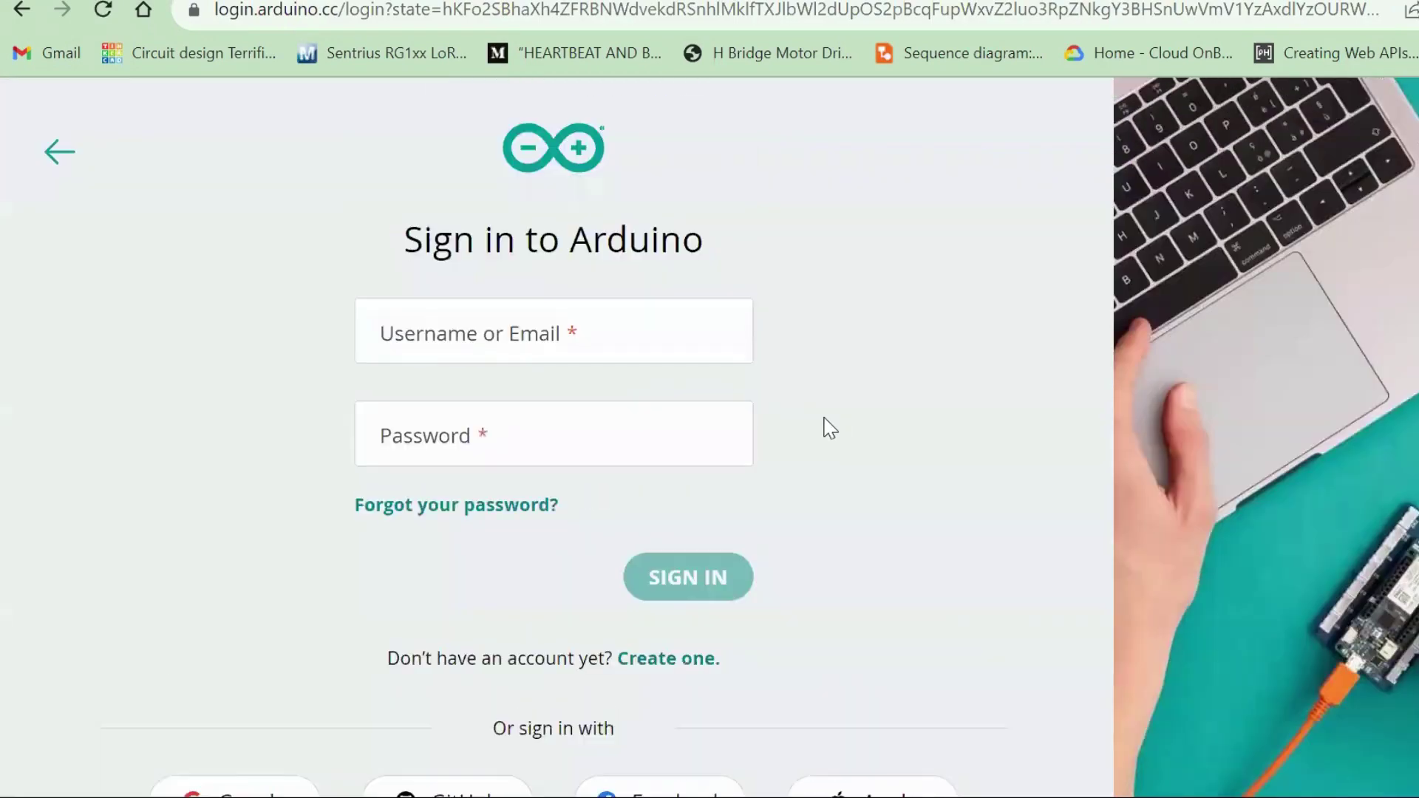
scroll(827, 451, "down", 2)
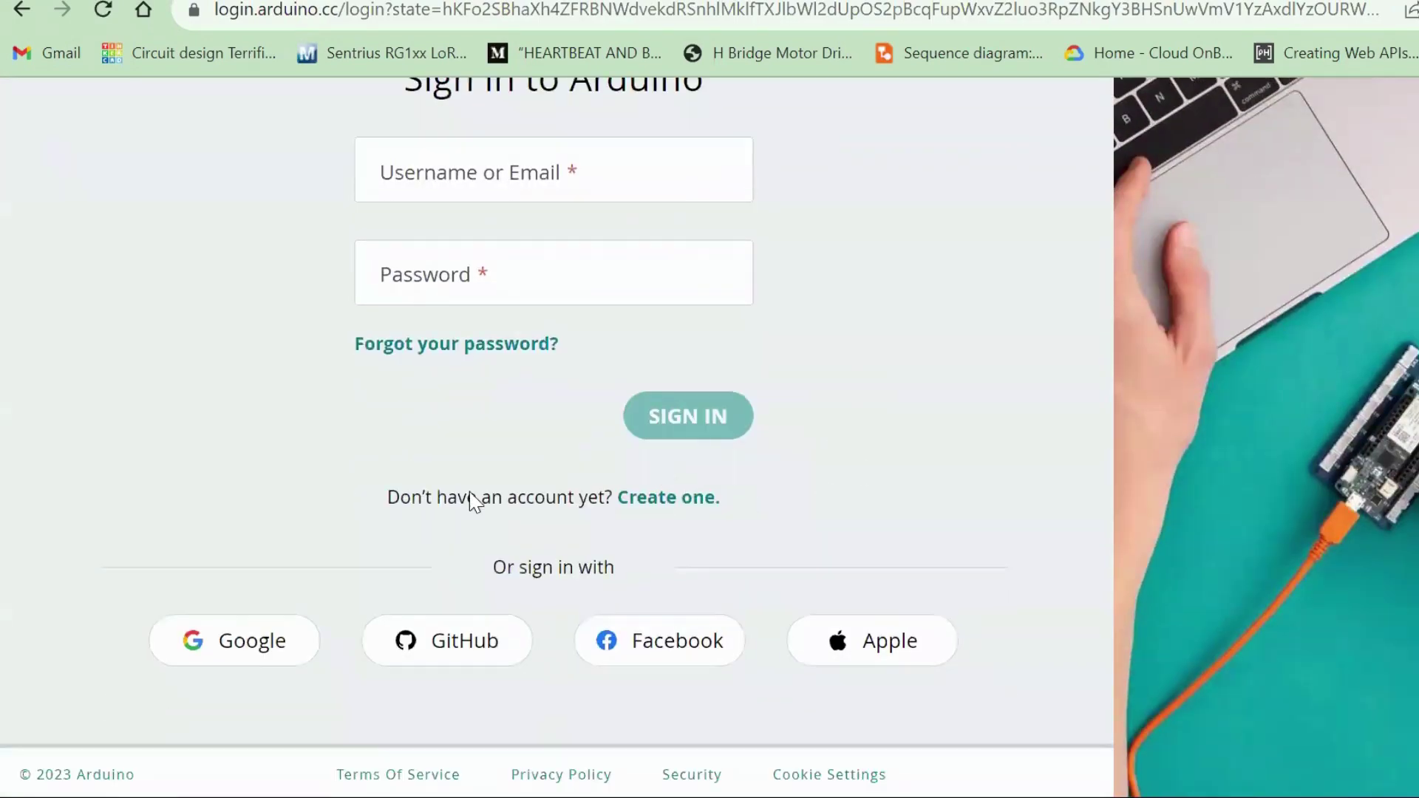
left_click(248, 665)
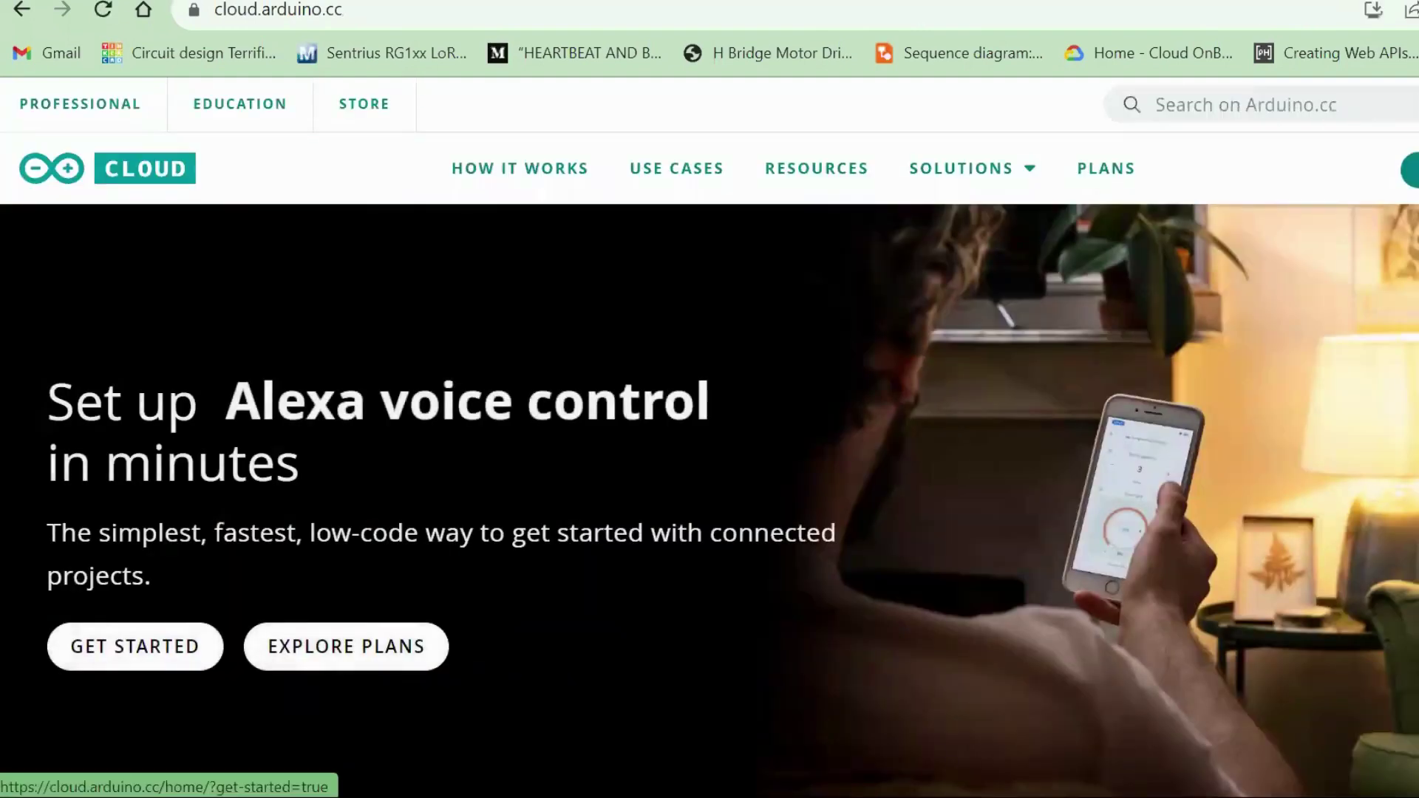
Skip the getting-started guide with Do It Later and enter IoT Cloud's empty Things page.
left_click(135, 646)
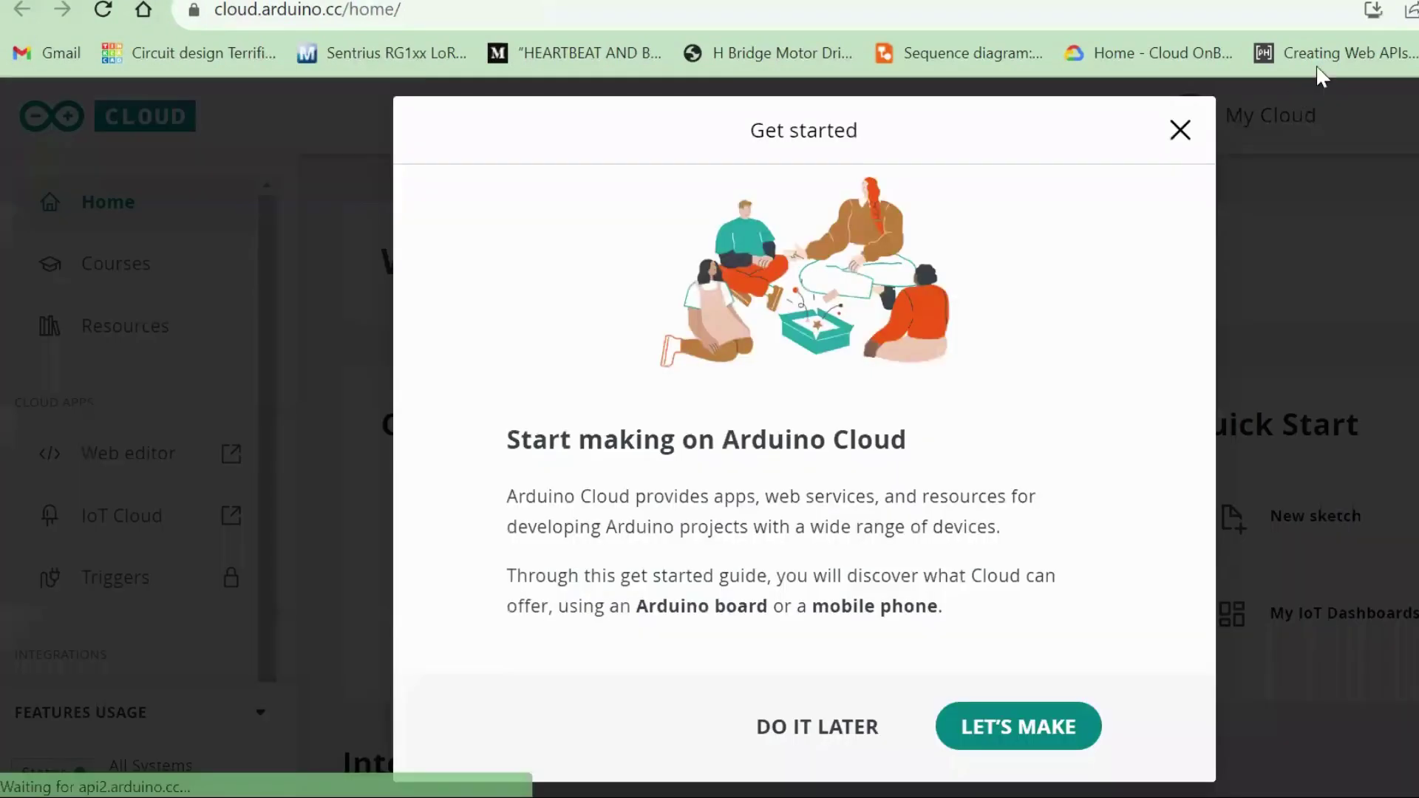
left_click(1192, 133)
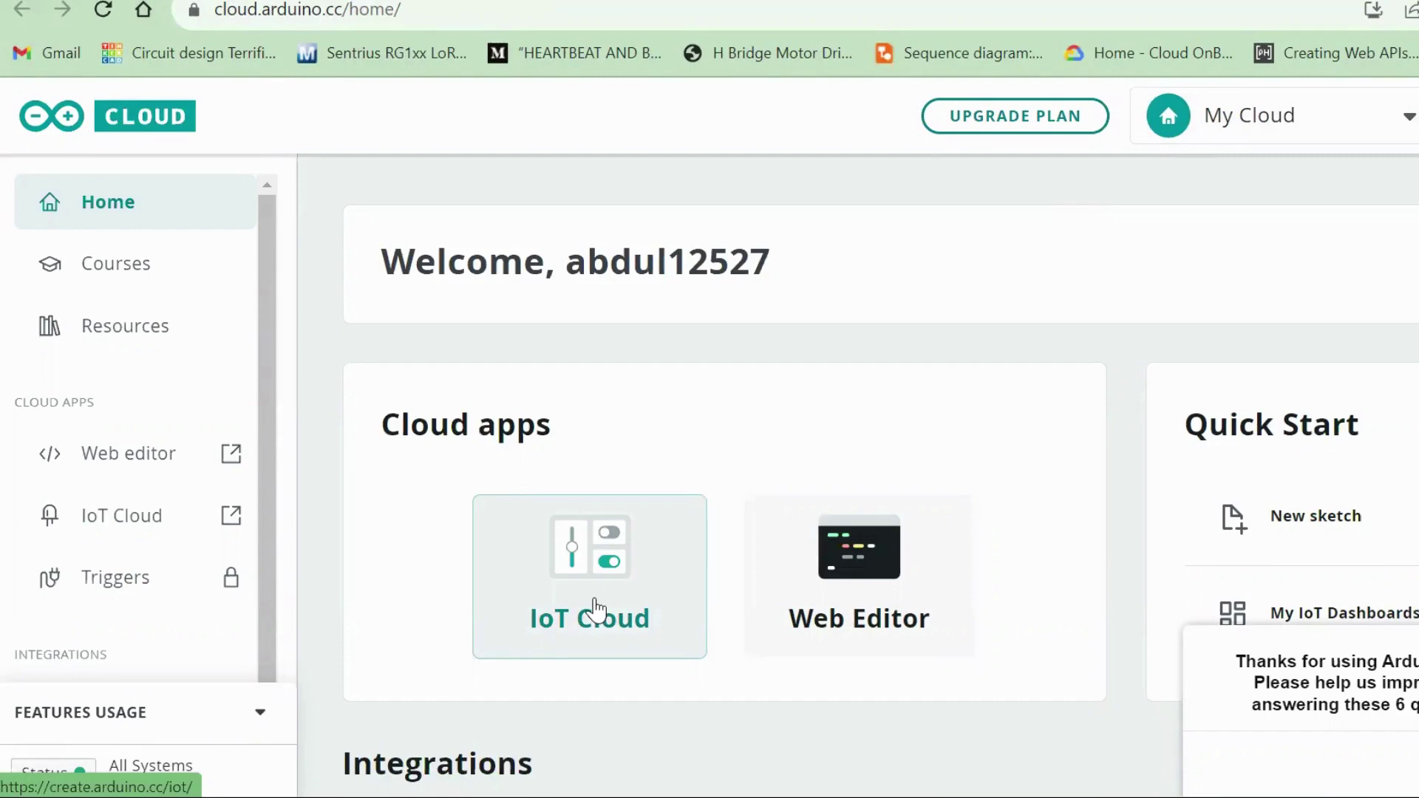
left_click(597, 610)
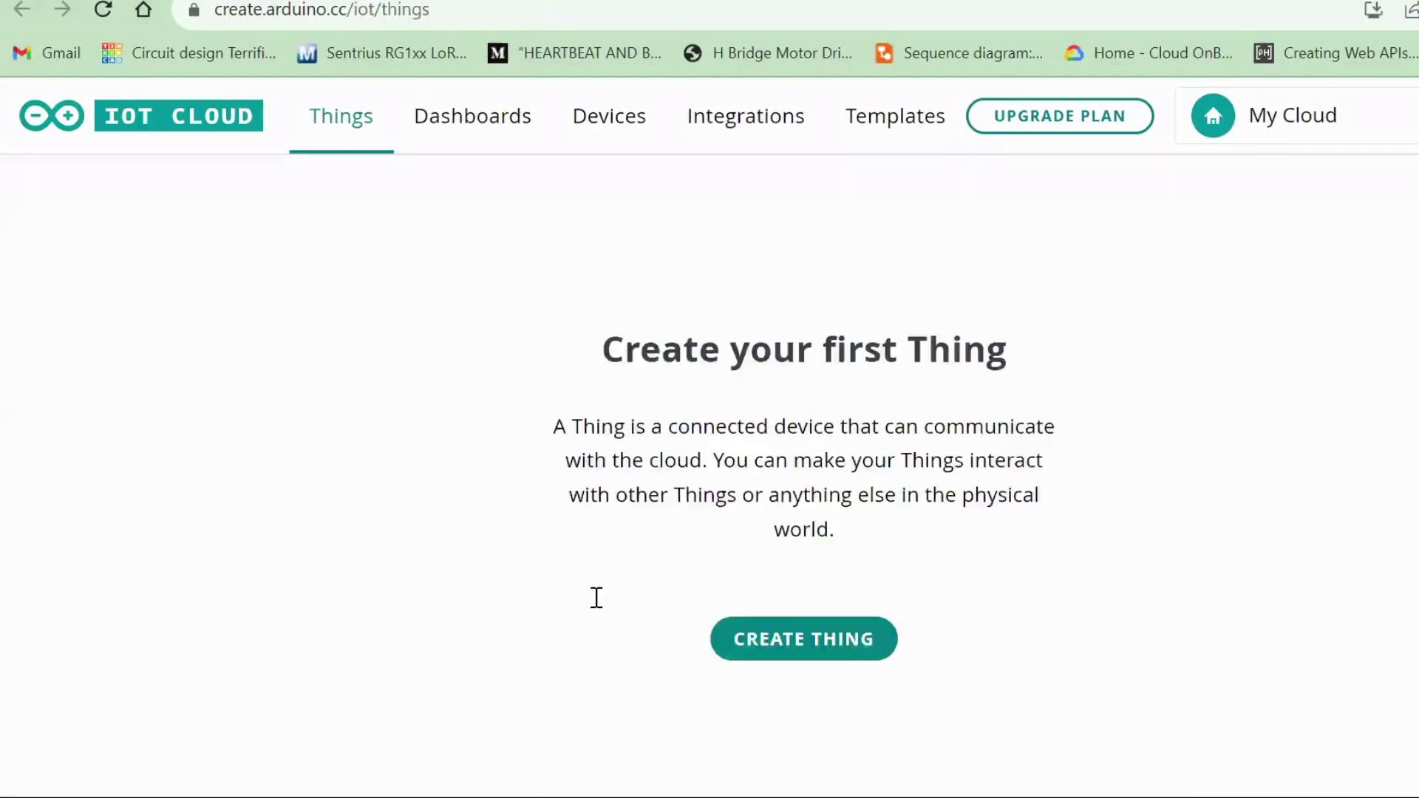
scroll(862, 548, "down", 1)
scroll(862, 546, "up", 1)
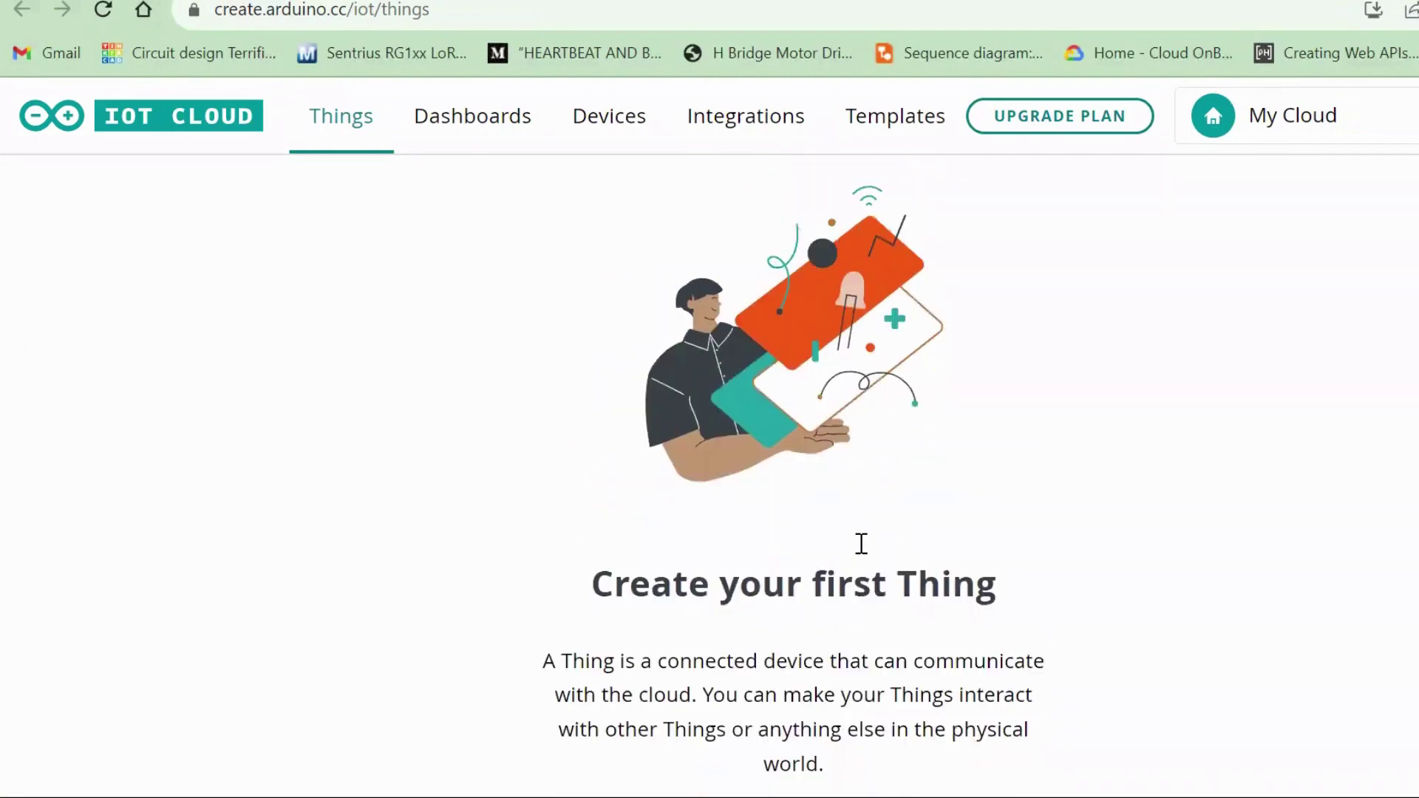
scroll(862, 544, "down", 1)
scroll(921, 450, "up", 1)
scroll(924, 450, "down", 1)
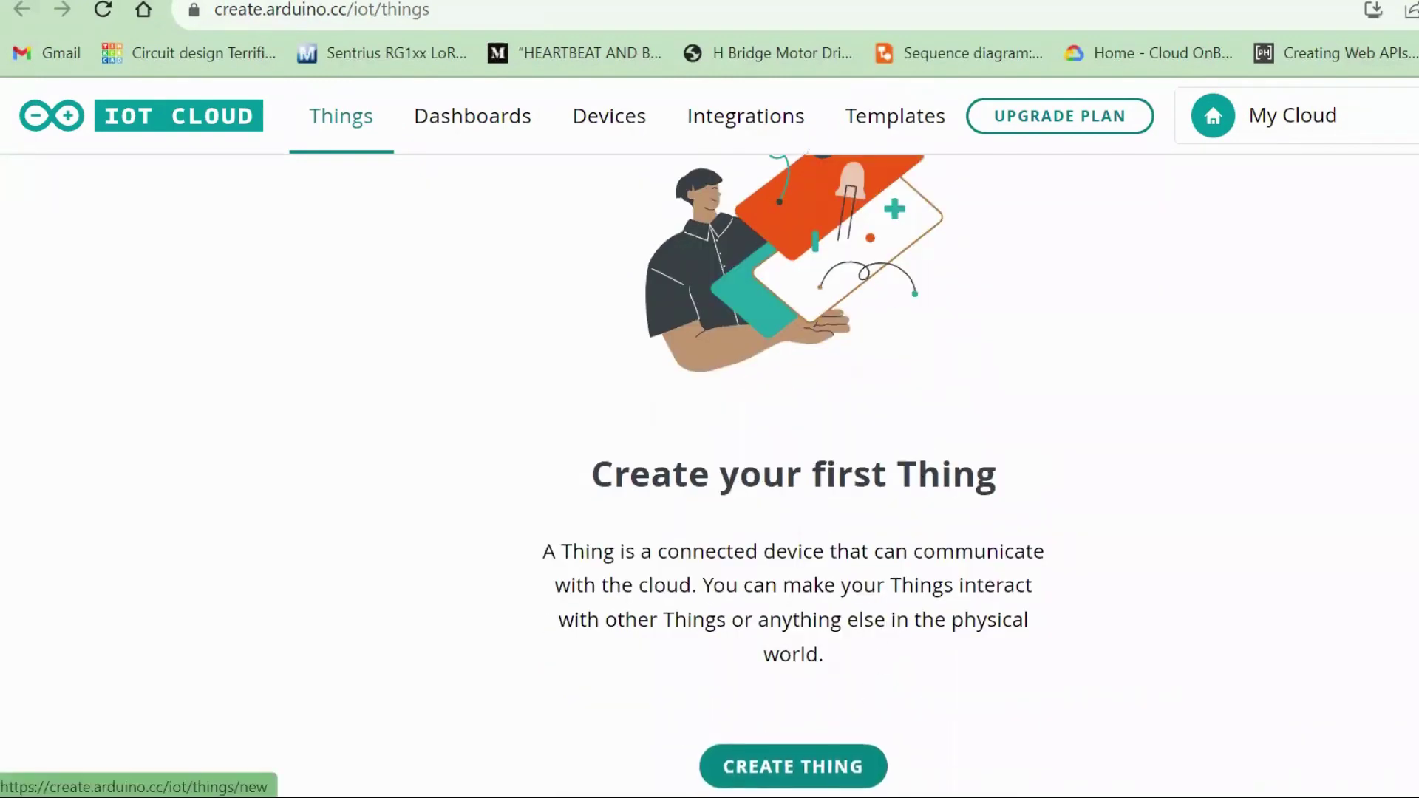
Create a new Thing, replacing 'Untitled' with the name 'Environment Monitoring System'.
left_click(793, 767)
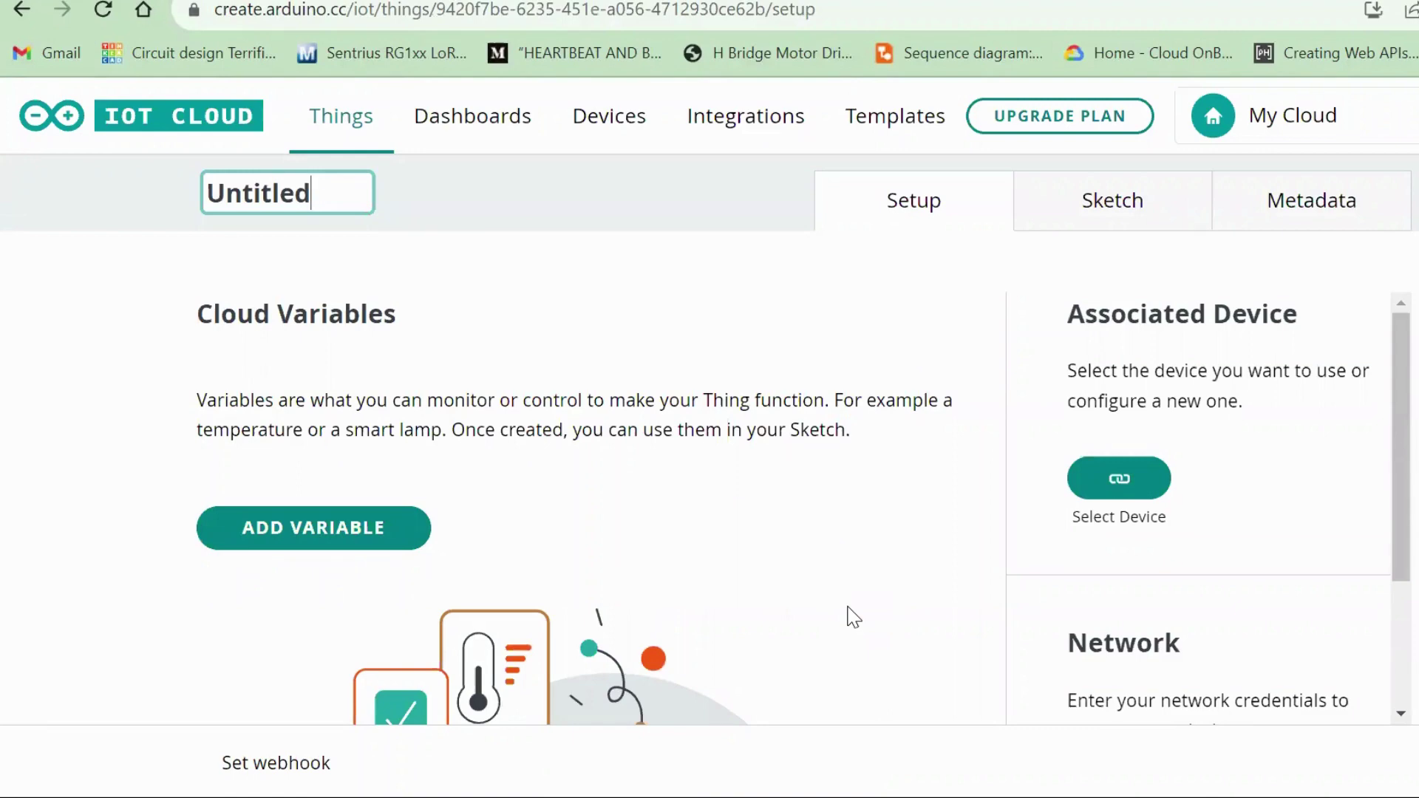
key("BackSpace")
key("BackSpace")
key("BackSpace")
key("BackSpace")
key("BackSpace")
key("BackSpace")
key("BackSpace")
key("BackSpace")
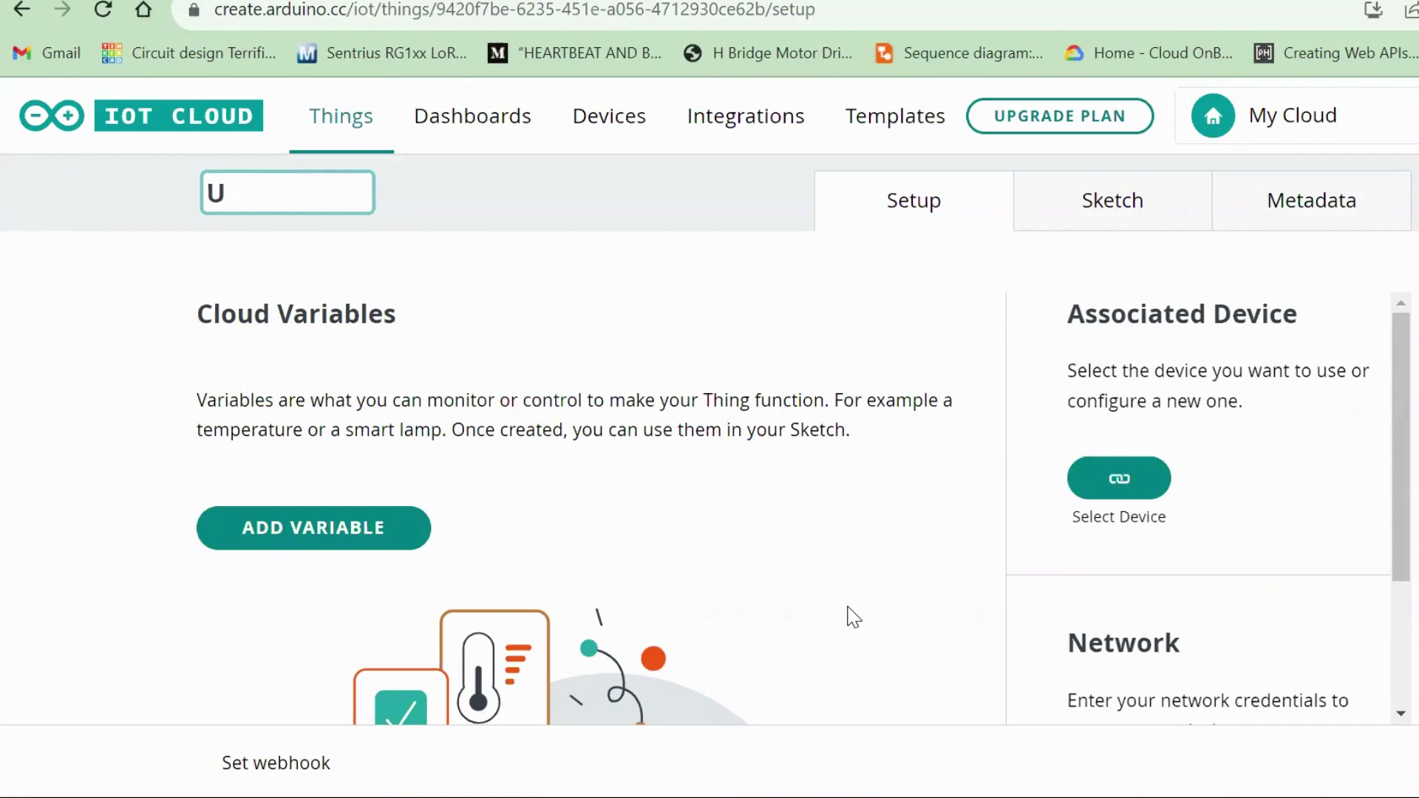
type("Envoirament")
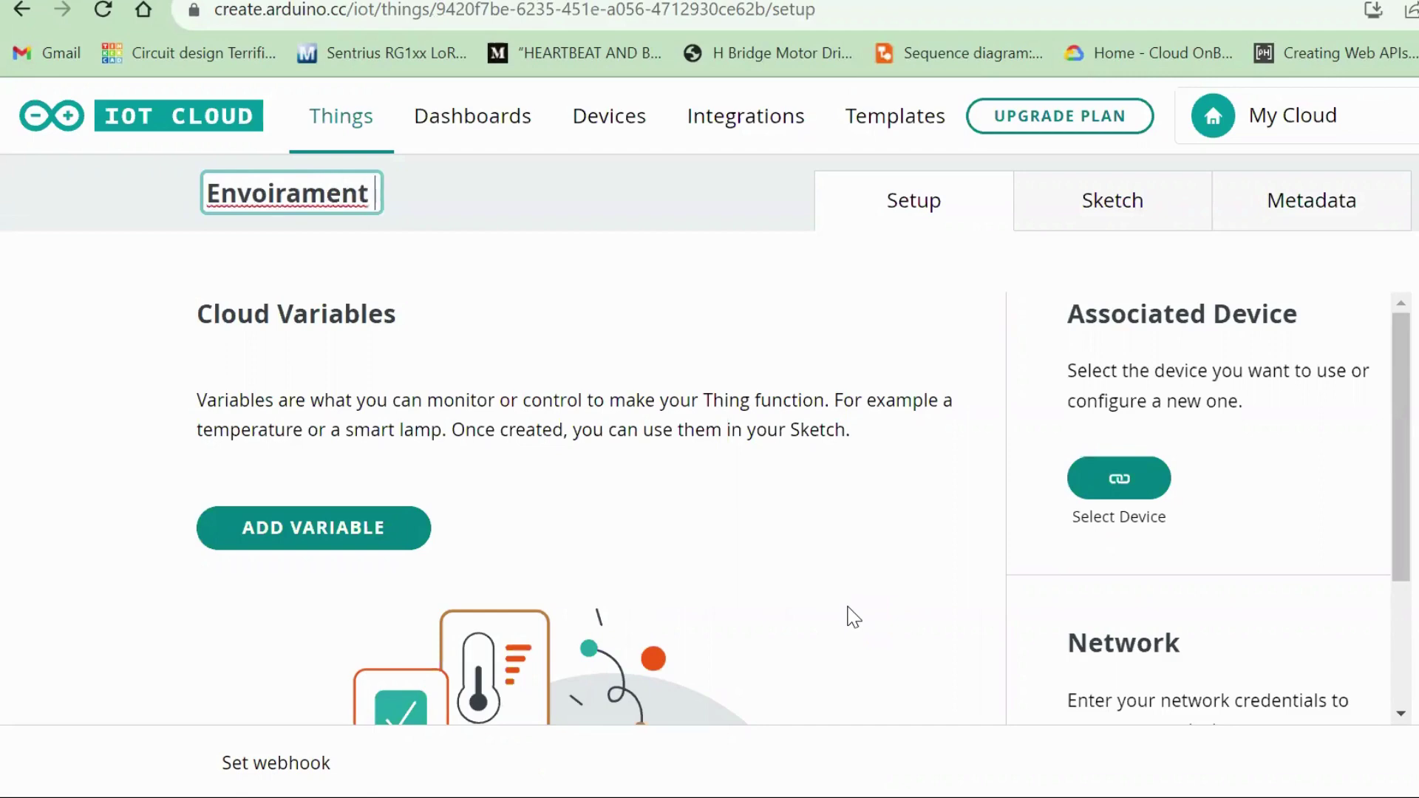
right_click(308, 185)
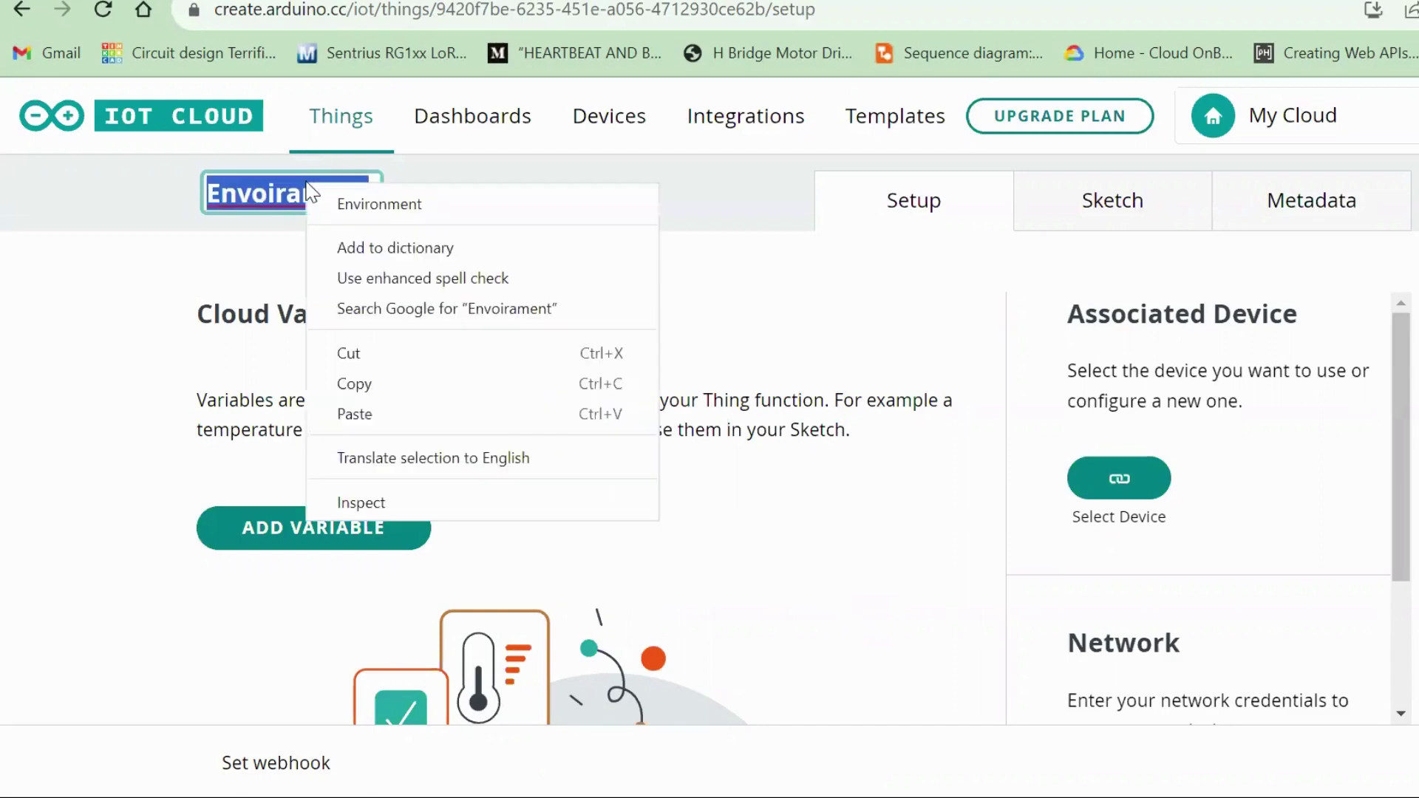
left_click(339, 204)
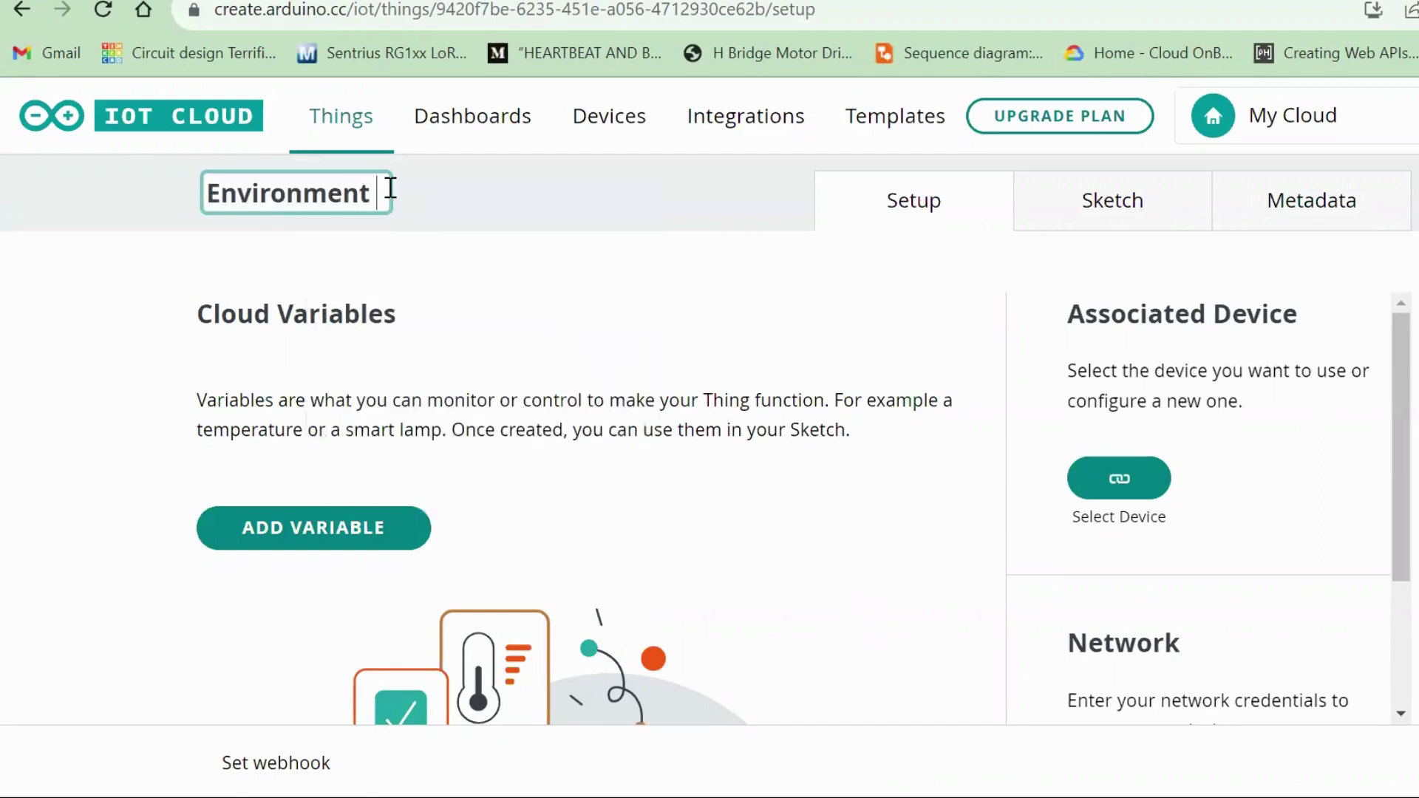
type("Mo")
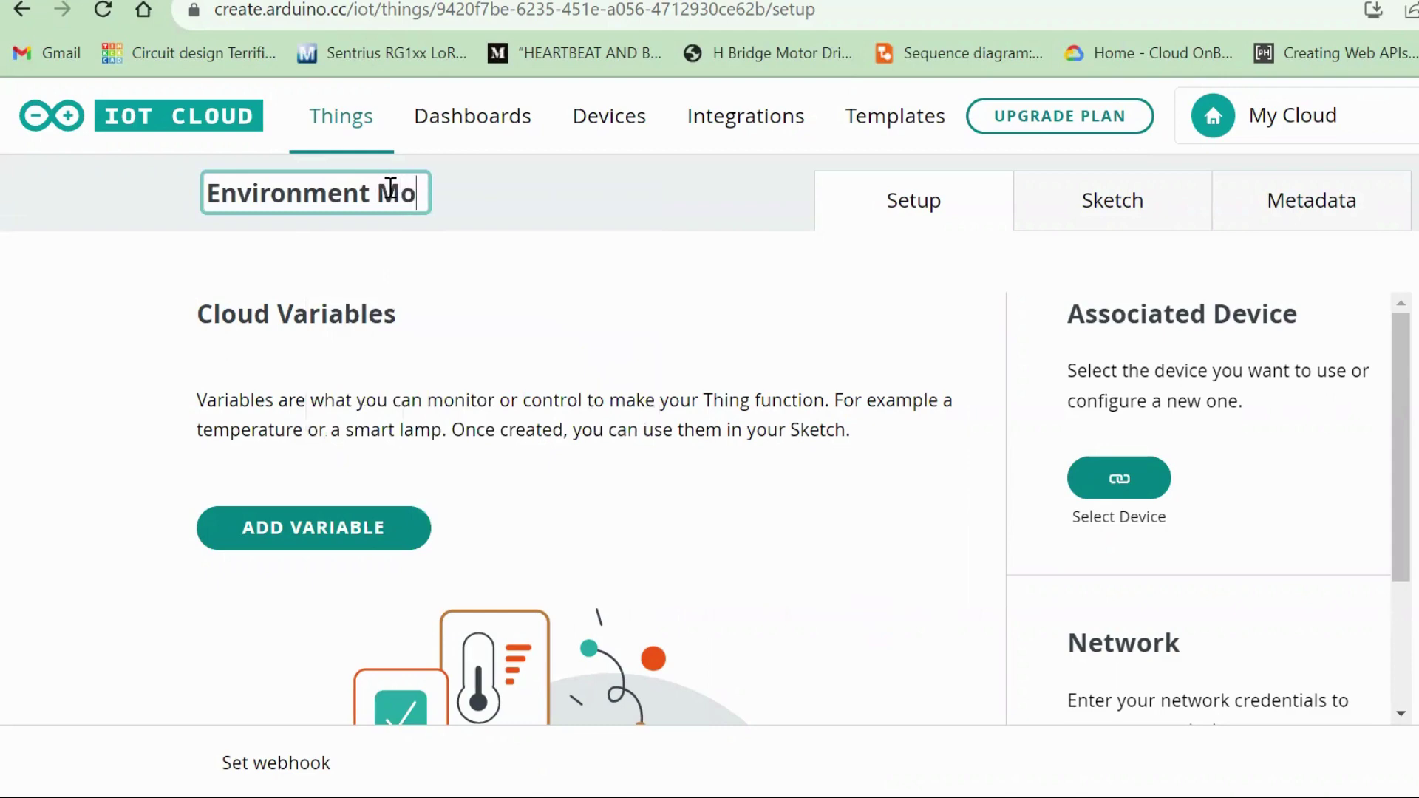
type("nitoring ")
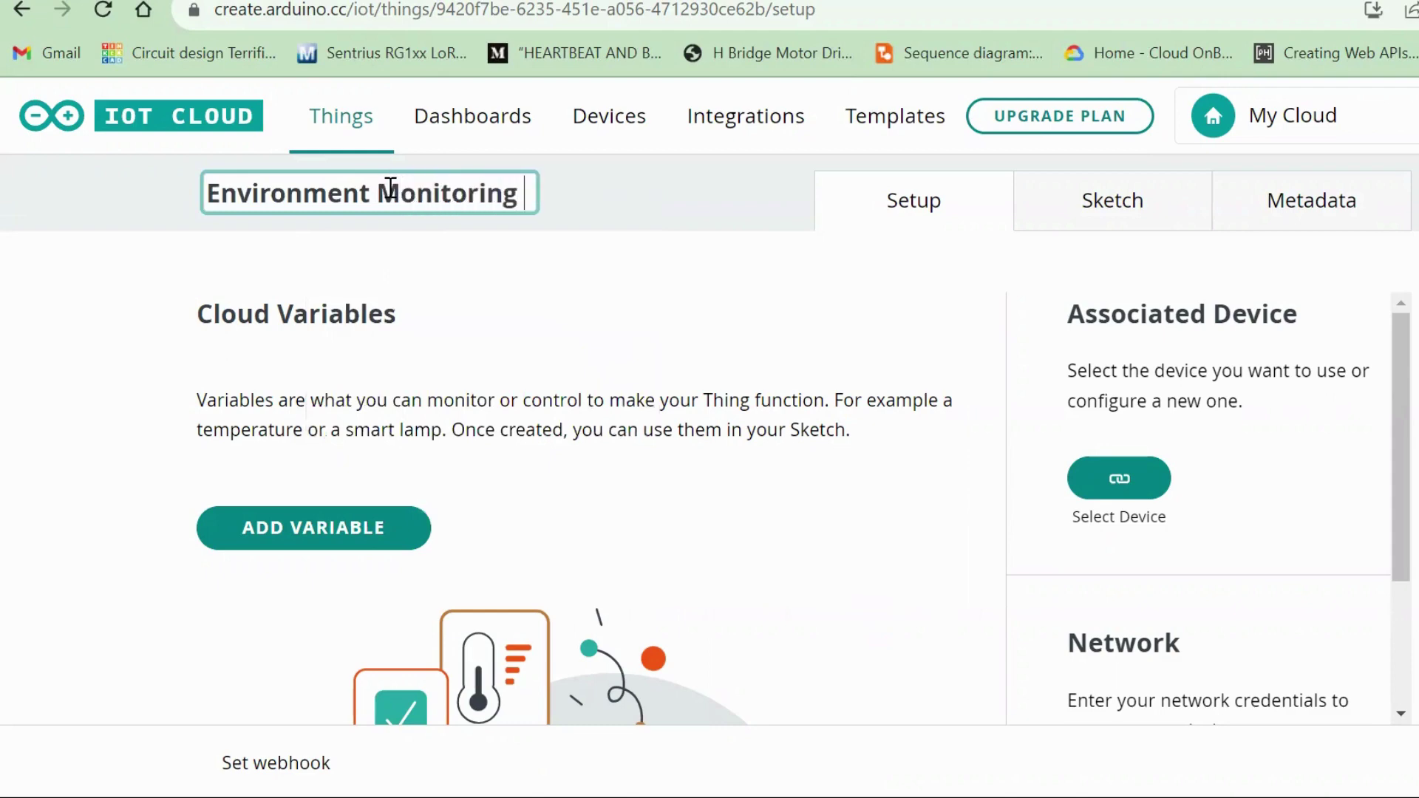
type("SYst")
key("BackSpace")
key("BackSpace")
key("BackSpace")
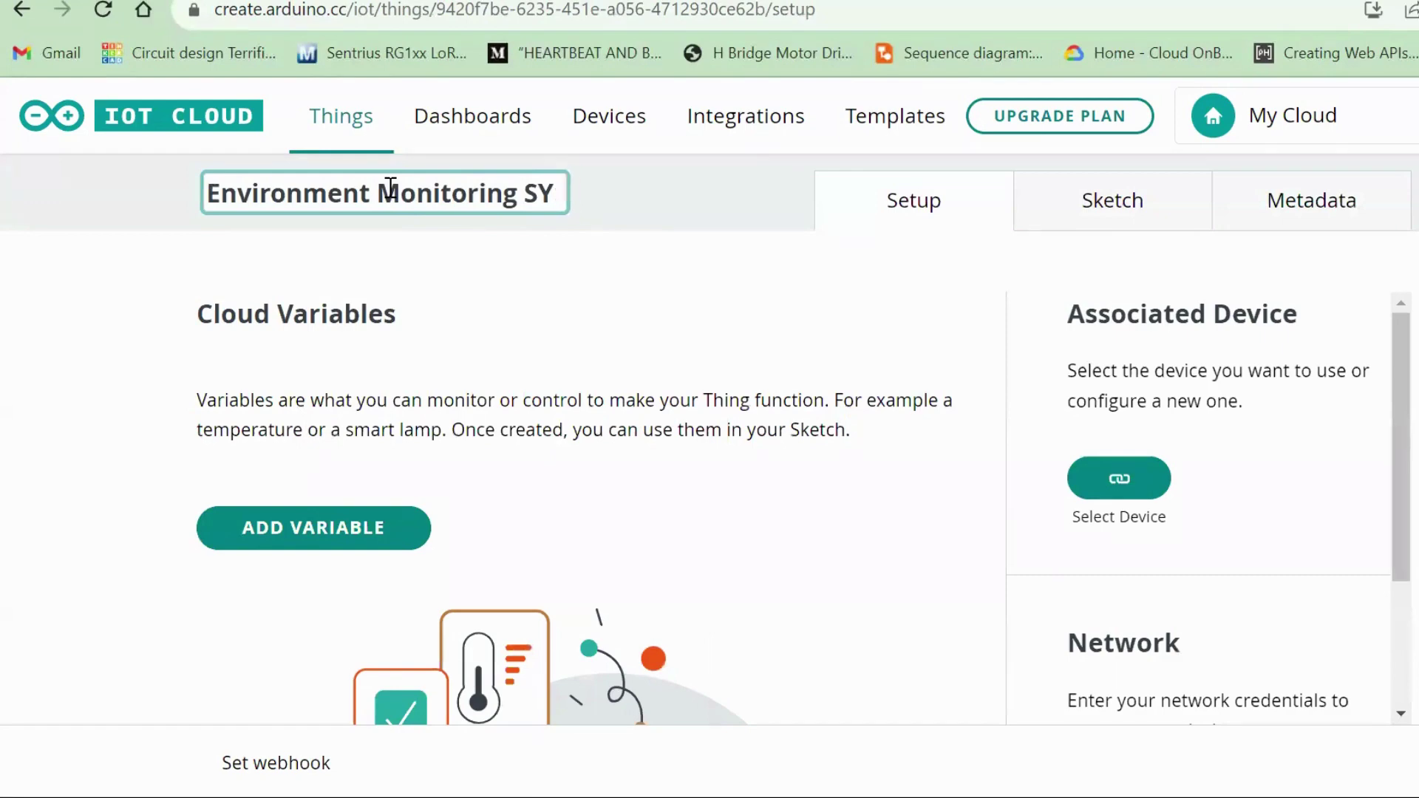
type("ystem")
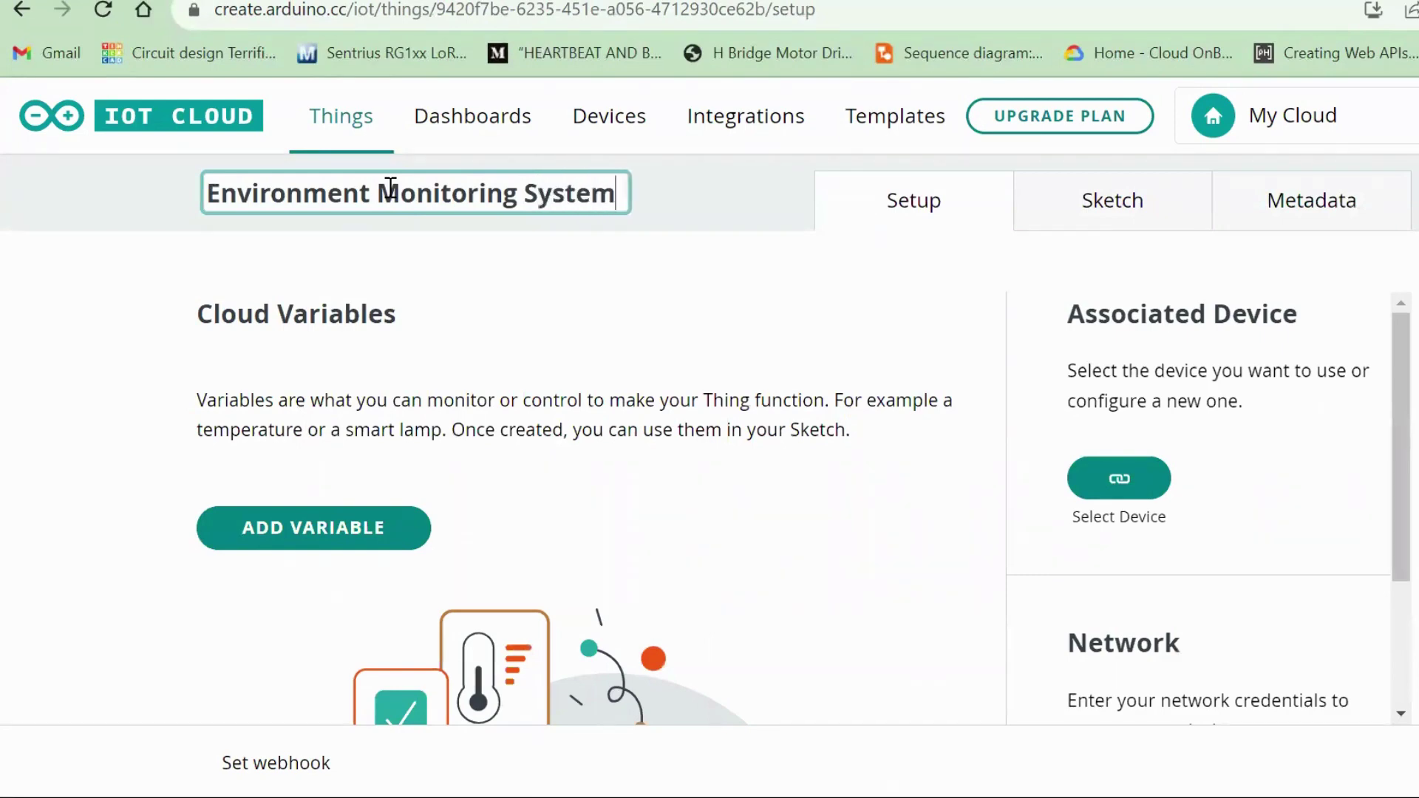
key("Return")
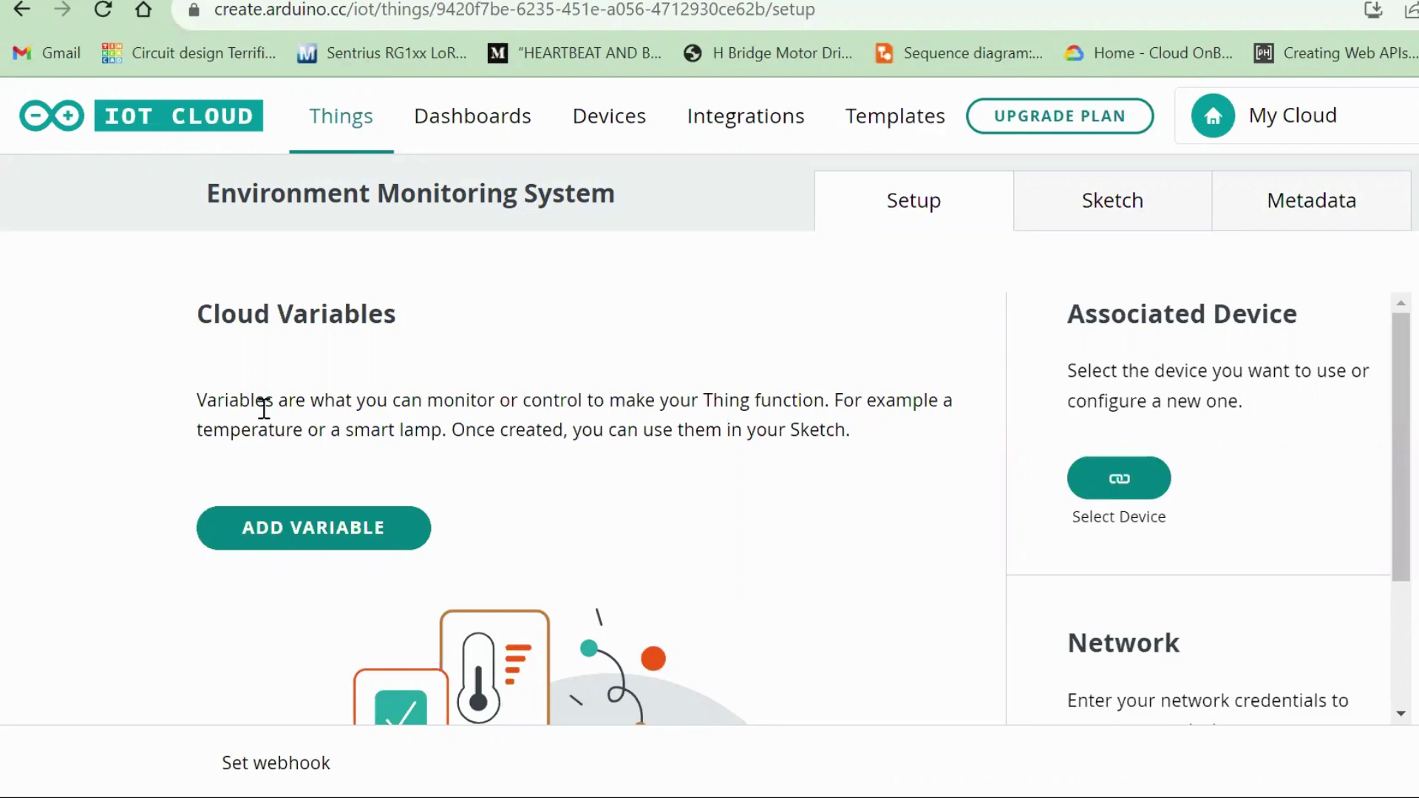
Start a new cloud variable named 'Temperature'.
left_click(310, 536)
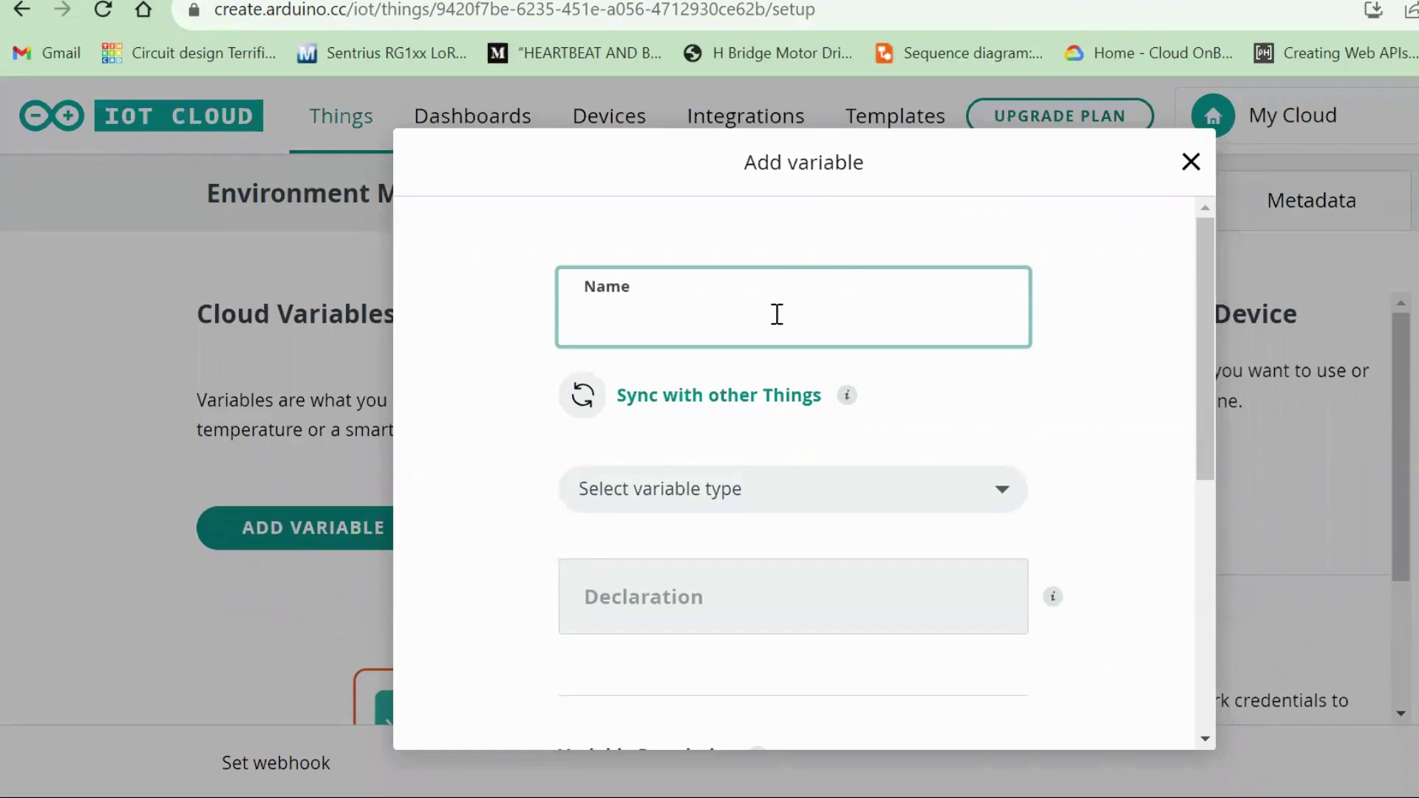
type("temperature")
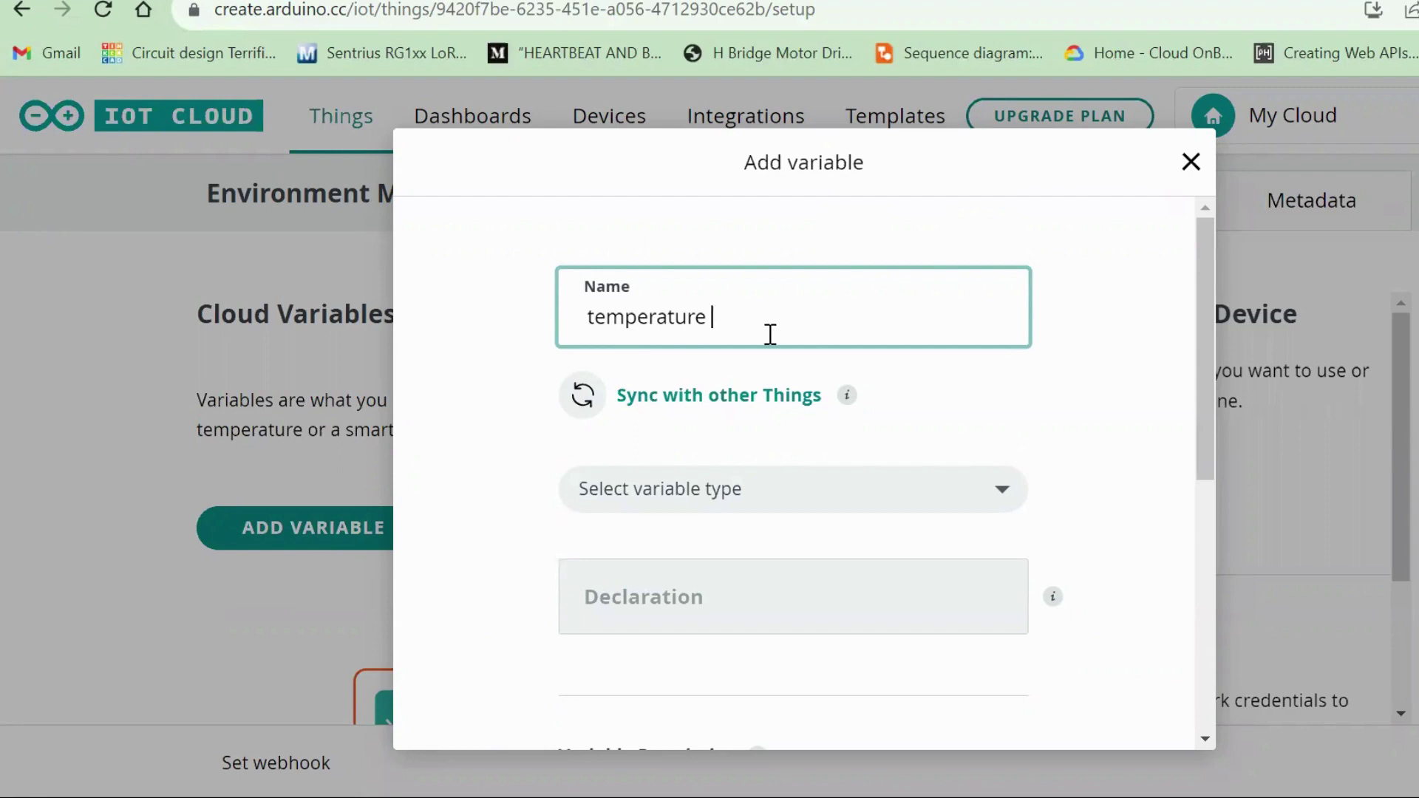
left_click(738, 497)
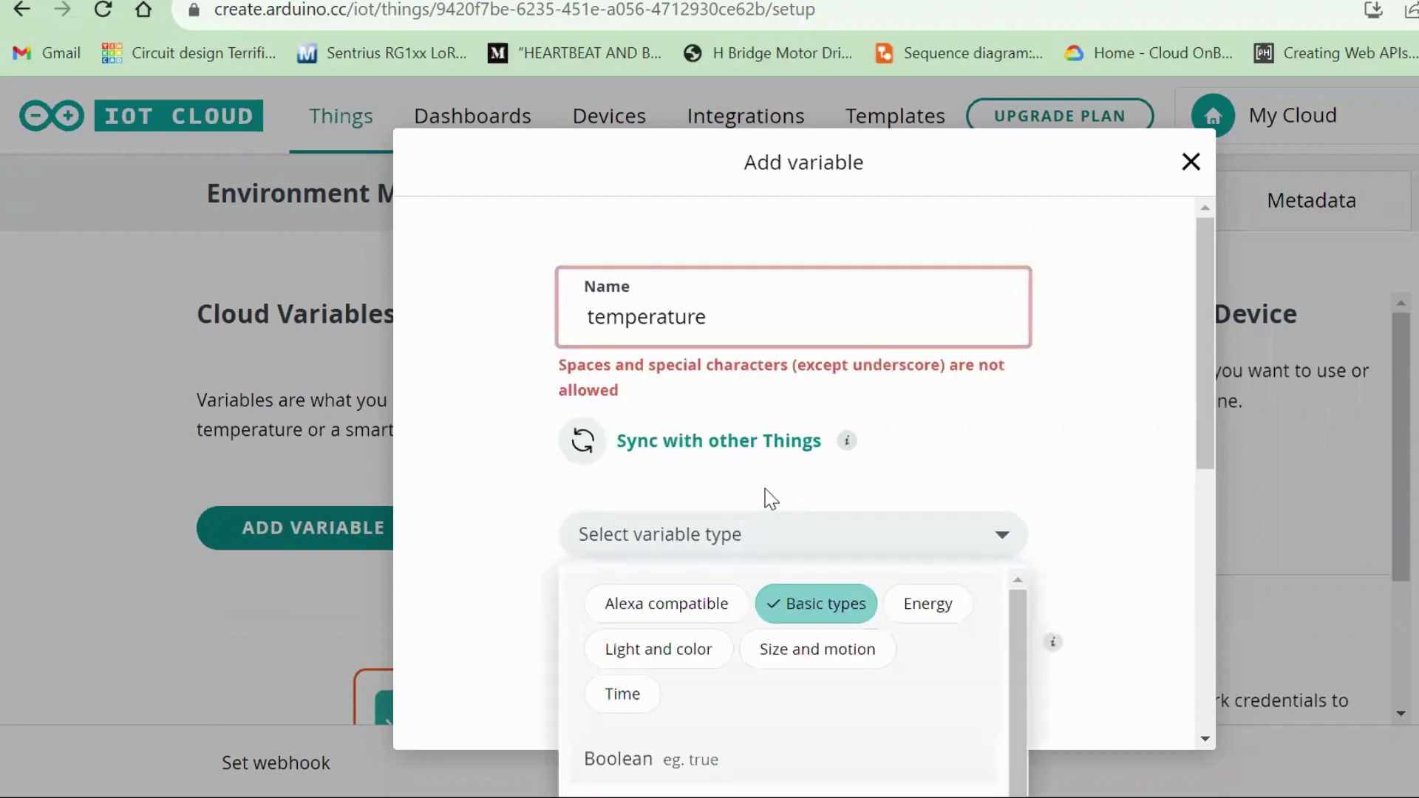
double_click(757, 327)
left_click(757, 326)
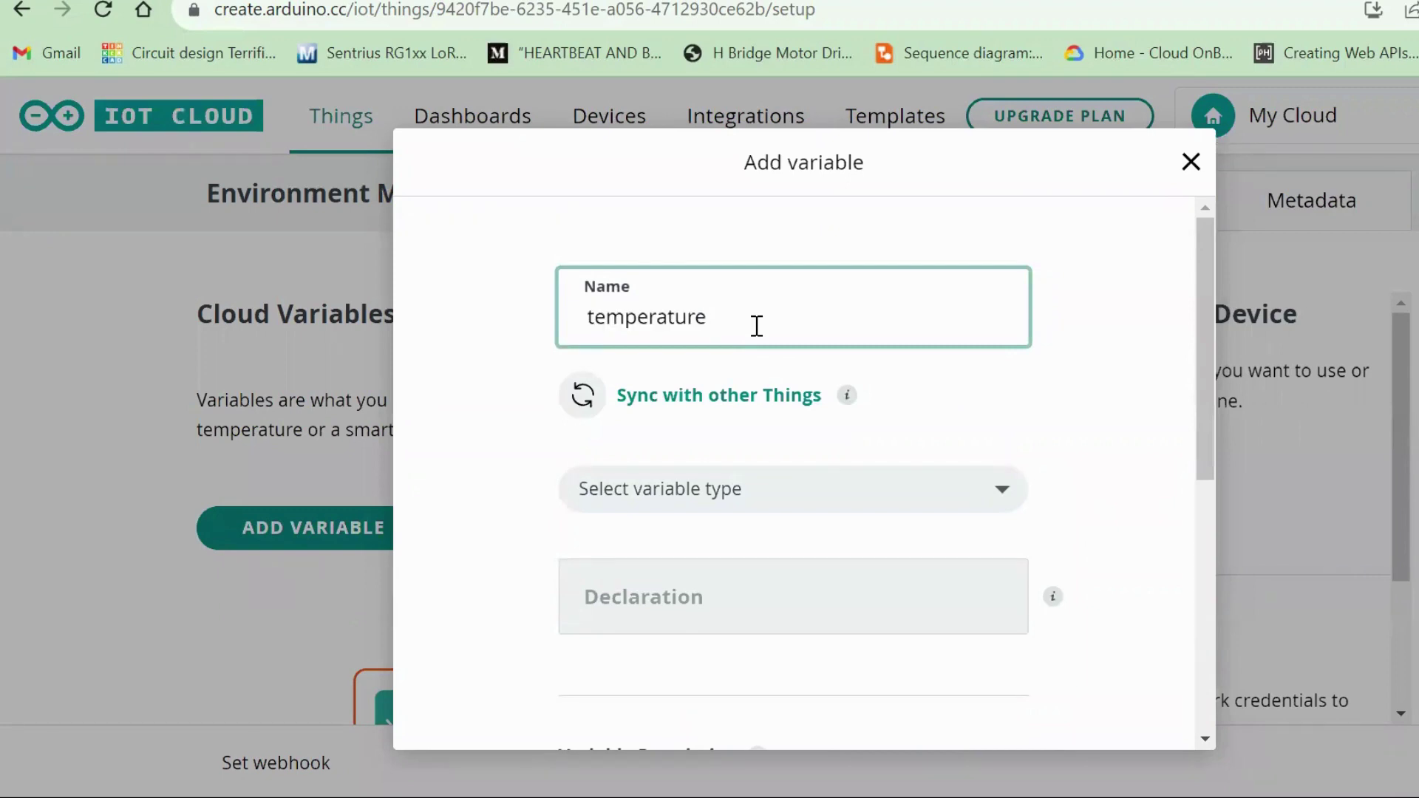
key("Home")
key("Right")
key("BackSpace")
type("T")
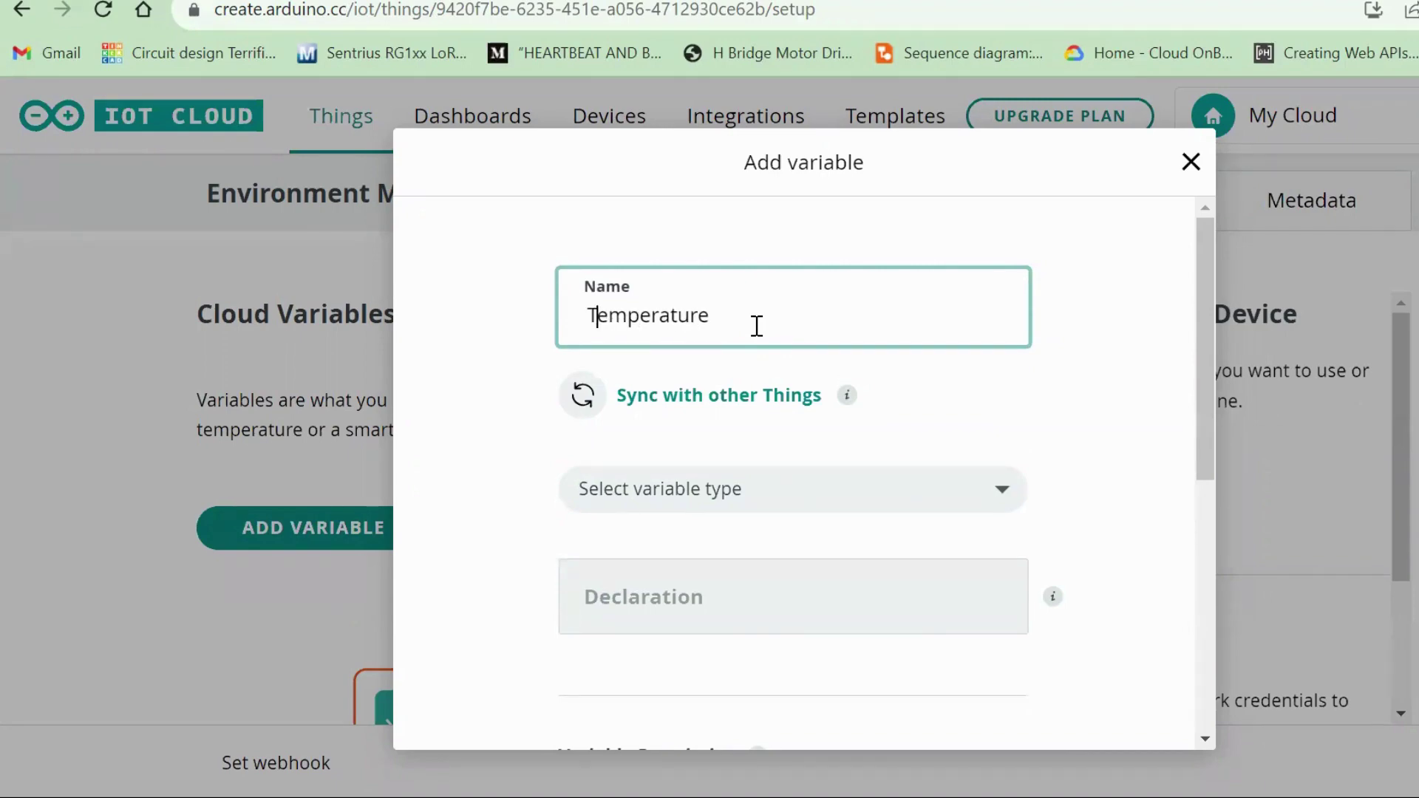
Rename the variable to 'Temperature01'.
left_click(792, 488)
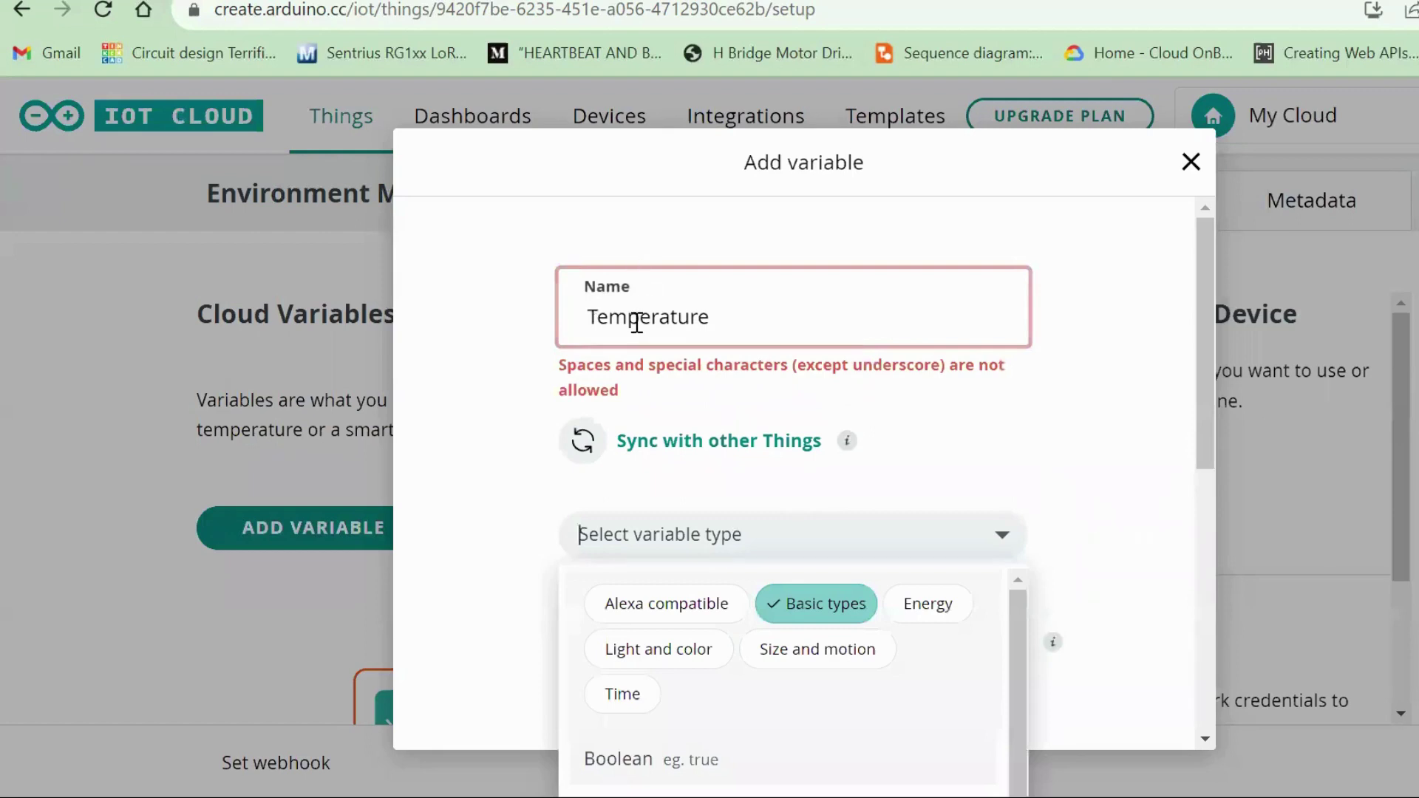
double_click(636, 320)
left_click(808, 324)
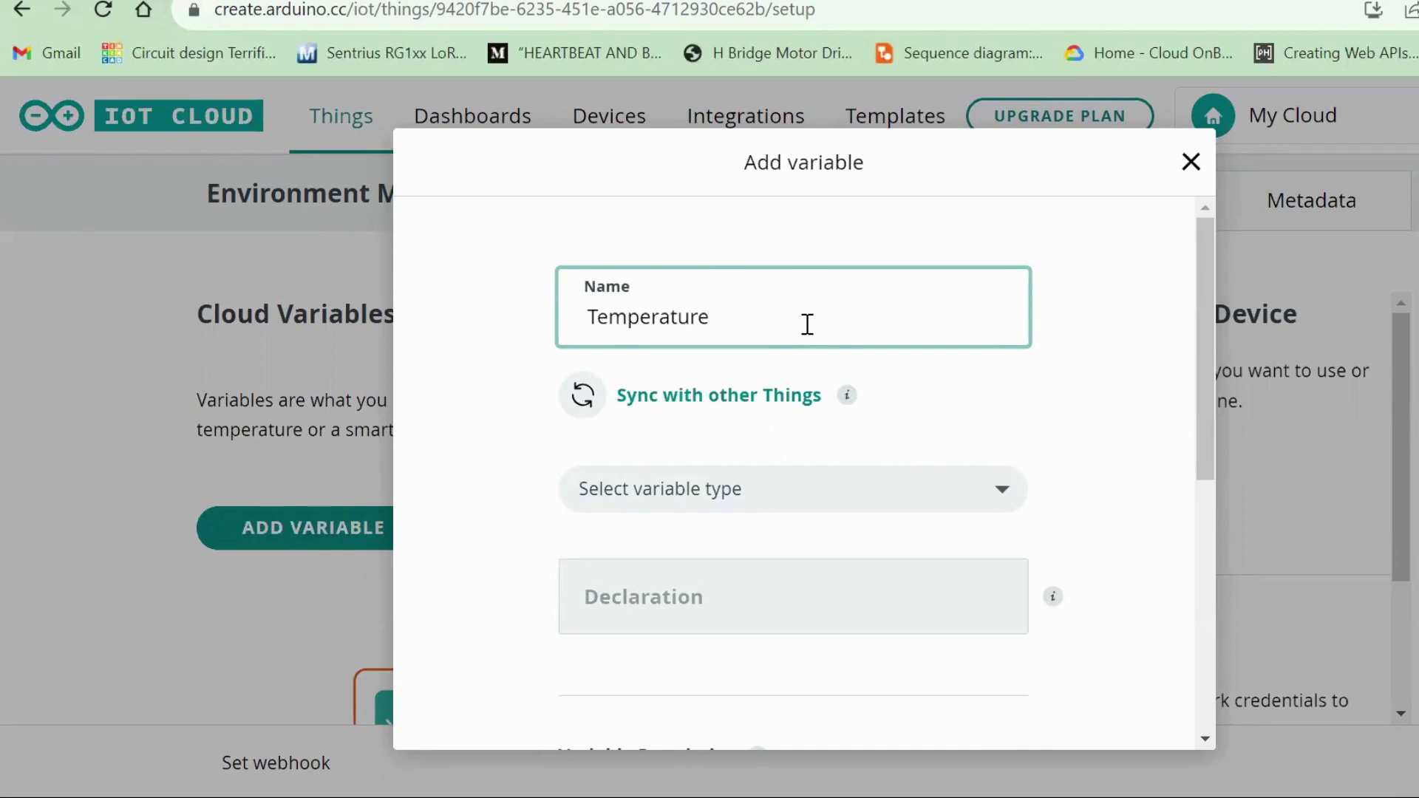
type("_t1")
left_click(809, 491)
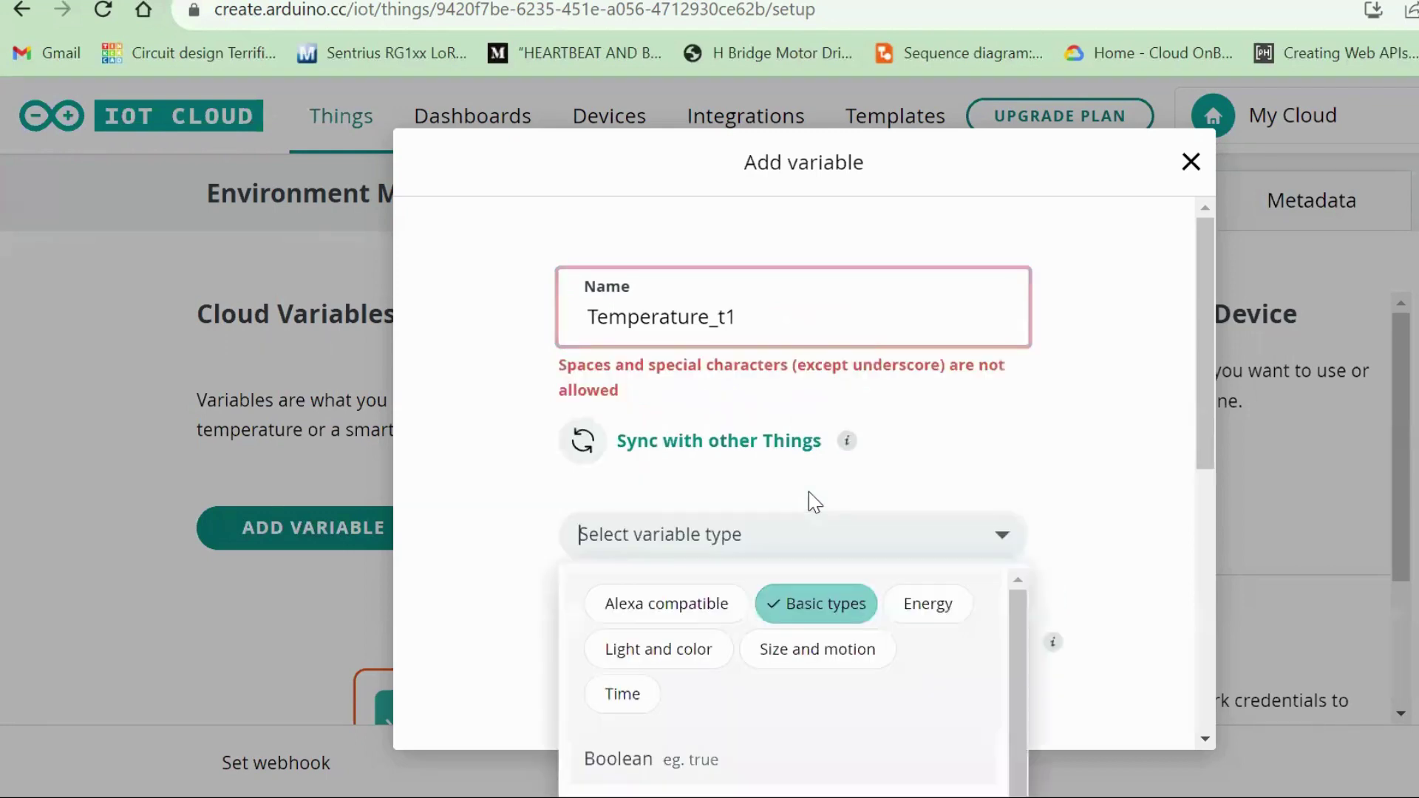
left_click(787, 320)
double_click(787, 320)
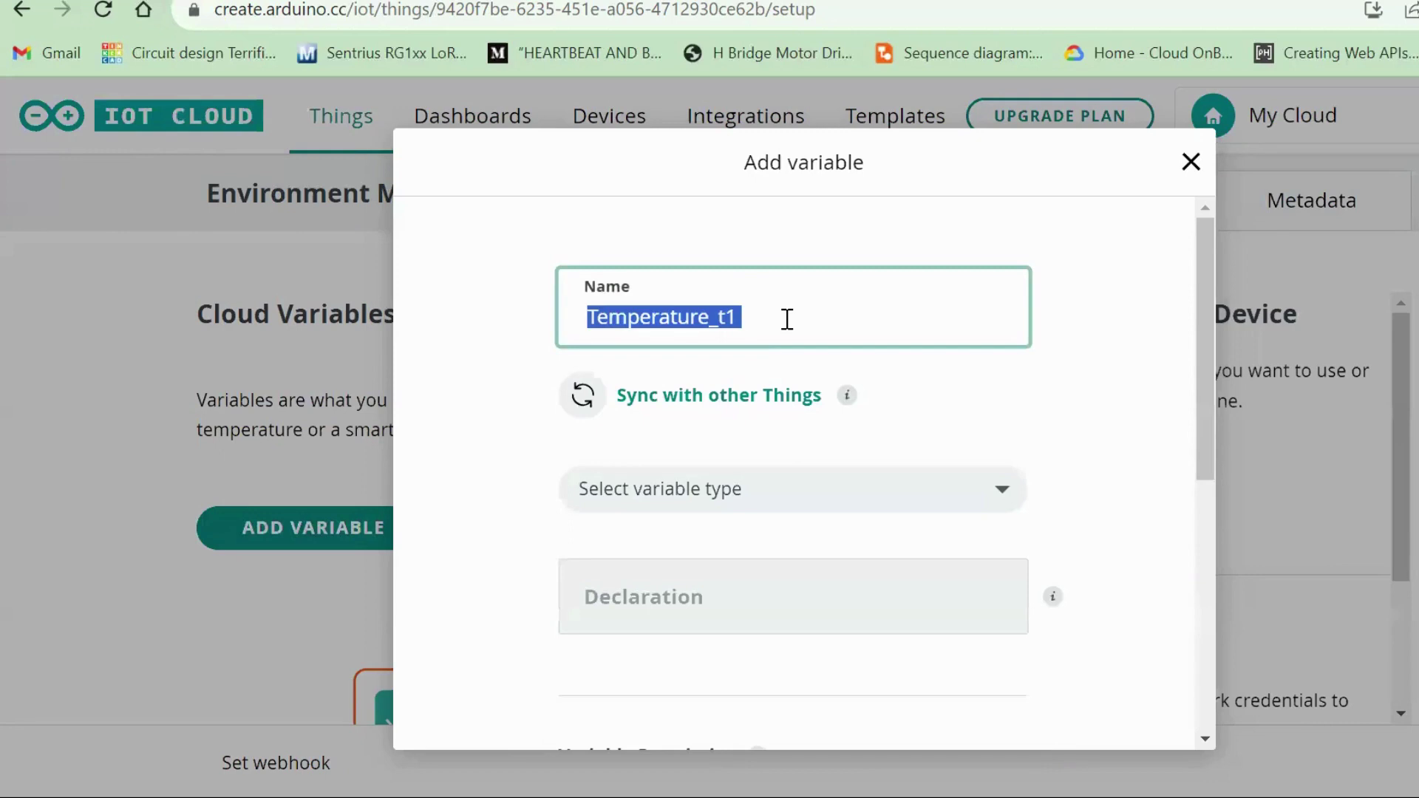
left_click(788, 319)
key("BackSpace")
key("BackSpace")
key("BackSpace")
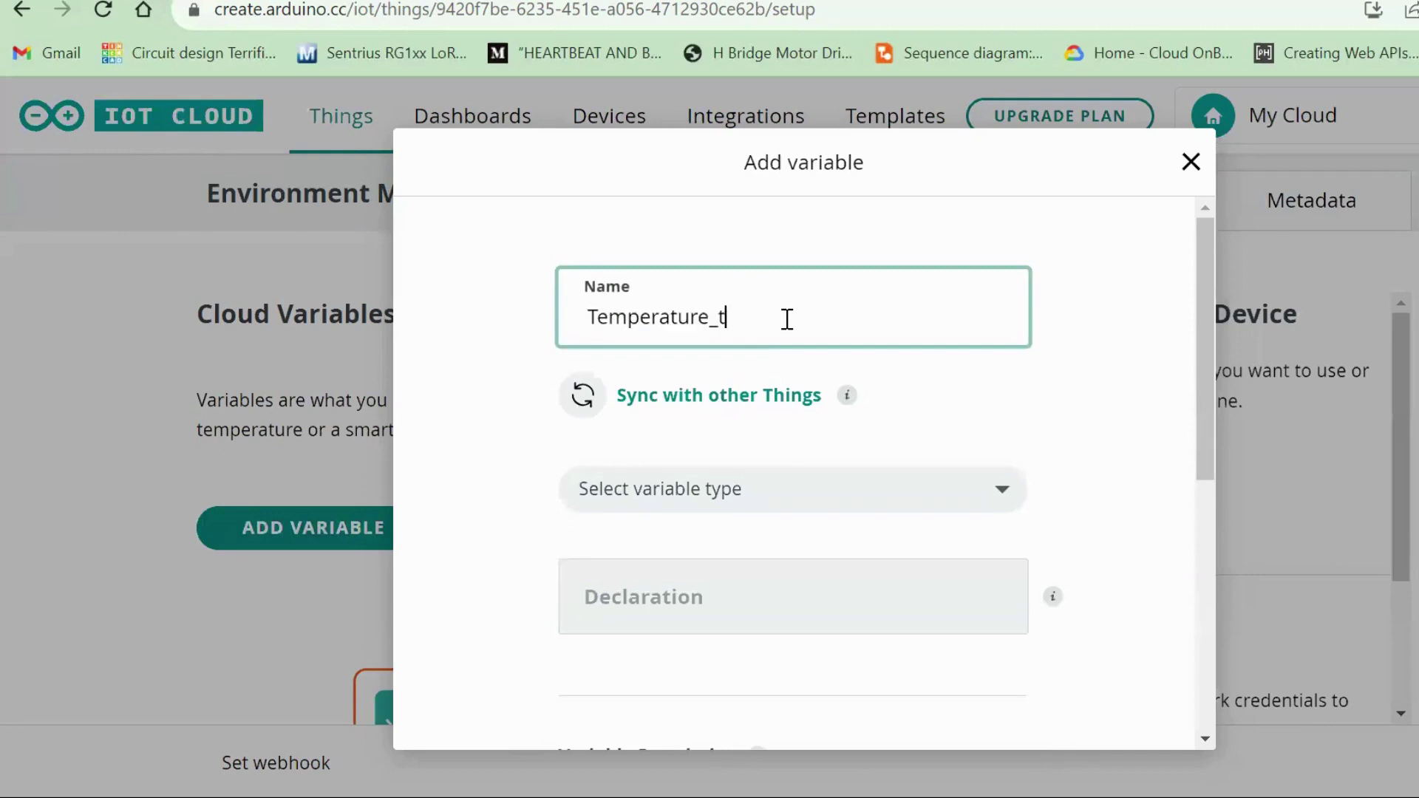
key("BackSpace")
type("e01")
Make Temperature01 a read-only Floating Point Number updating periodically every 1 s, and add it.
left_click(780, 504)
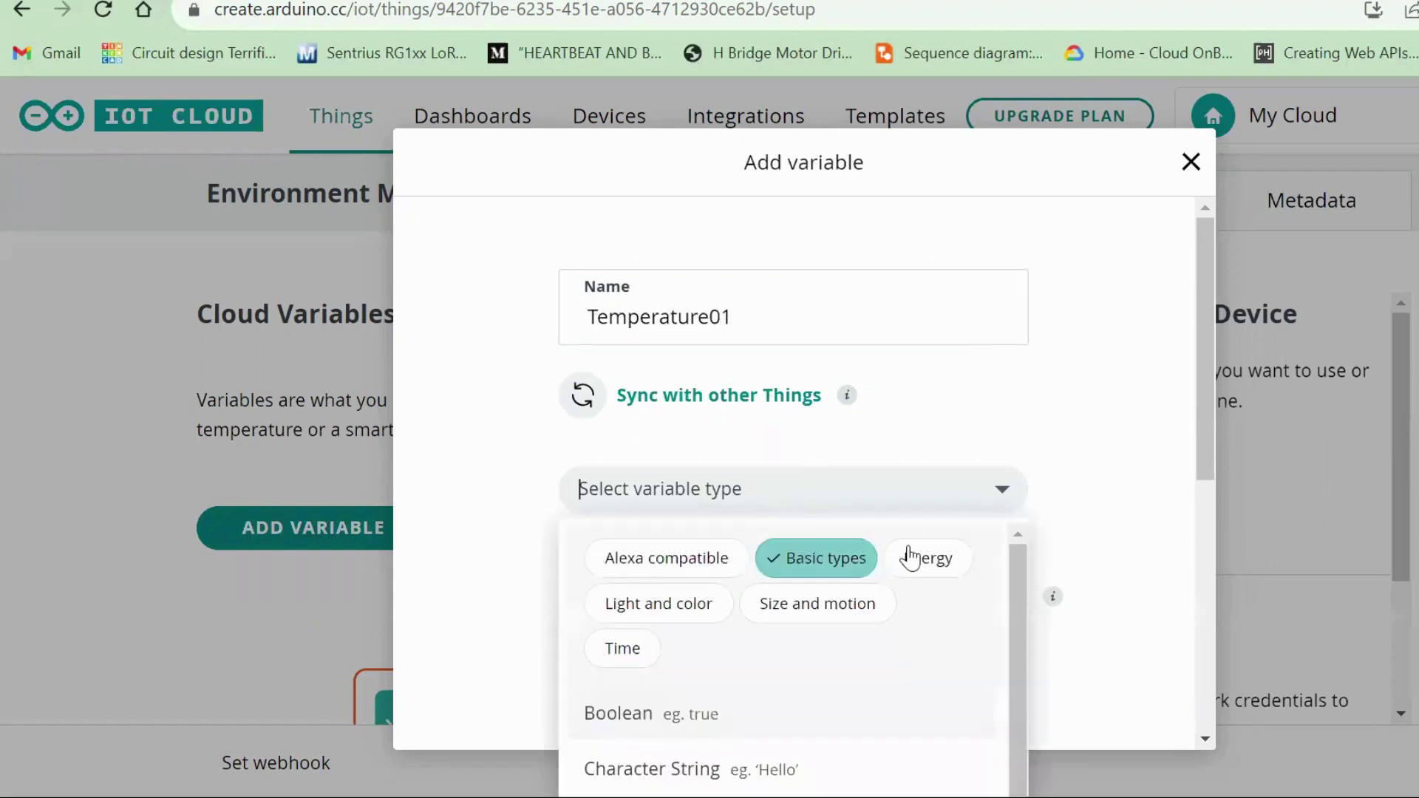
scroll(915, 671, "down", 1)
scroll(1147, 546, "down", 2)
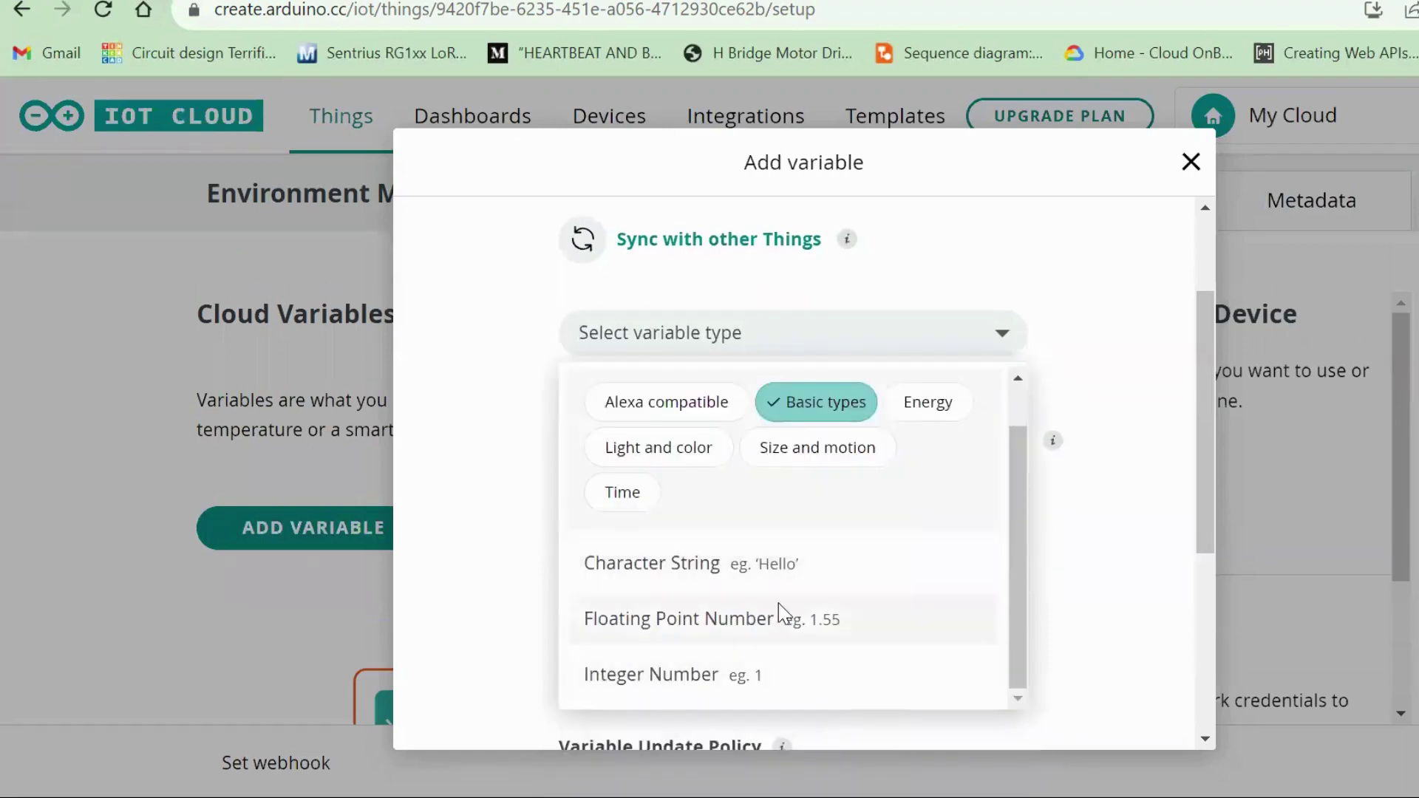
left_click(830, 618)
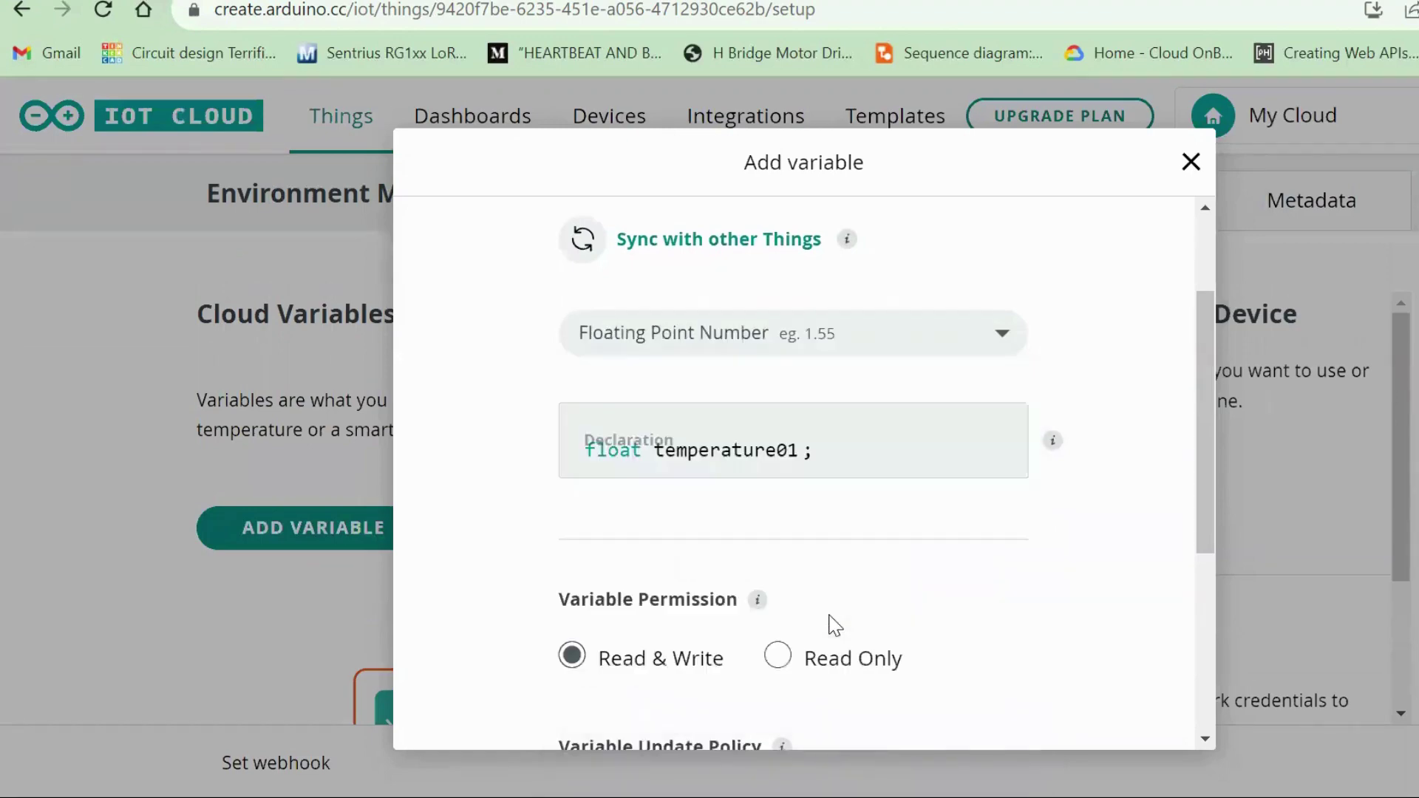
scroll(858, 591, "down", 2)
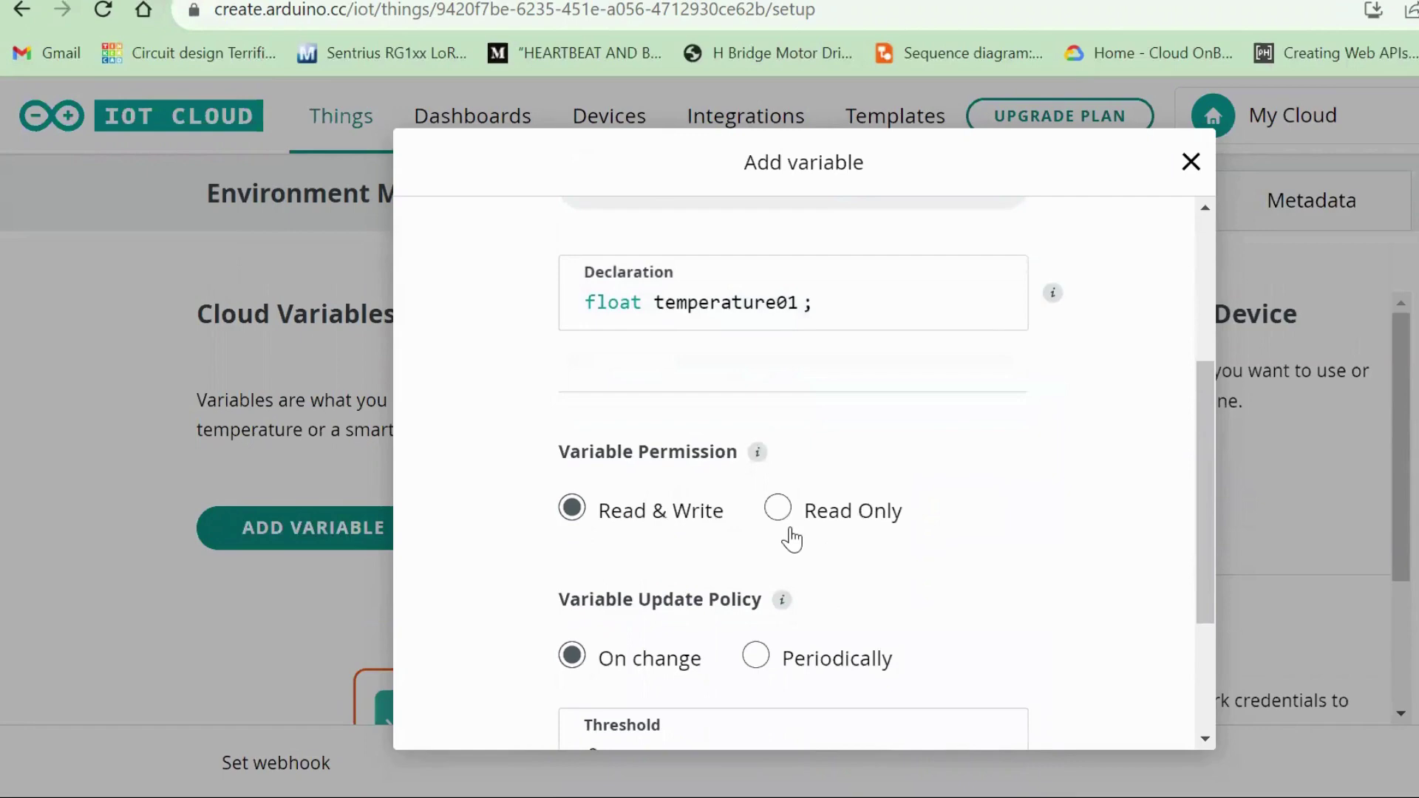
left_click(788, 529)
scroll(896, 586, "down", 2)
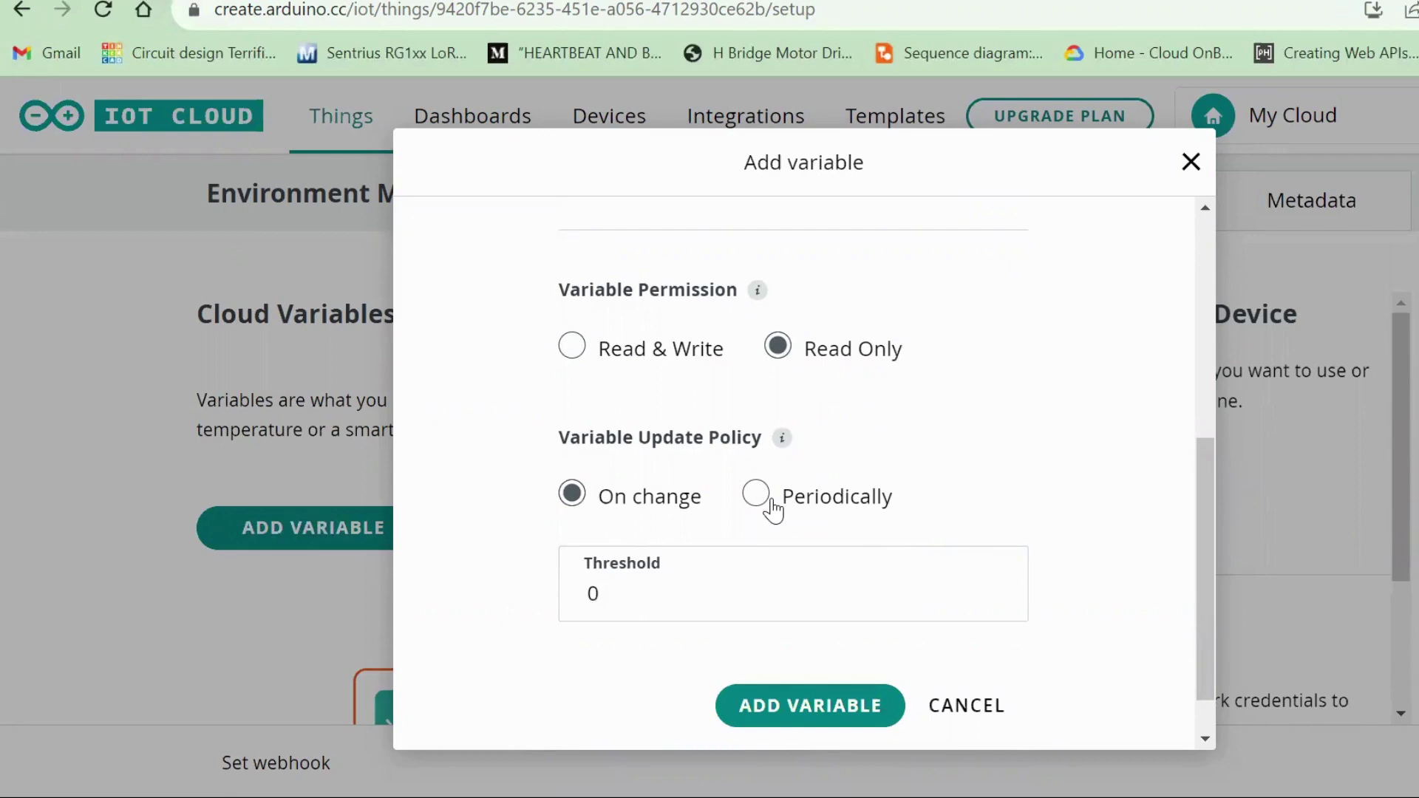
left_click(771, 501)
scroll(884, 574, "down", 1)
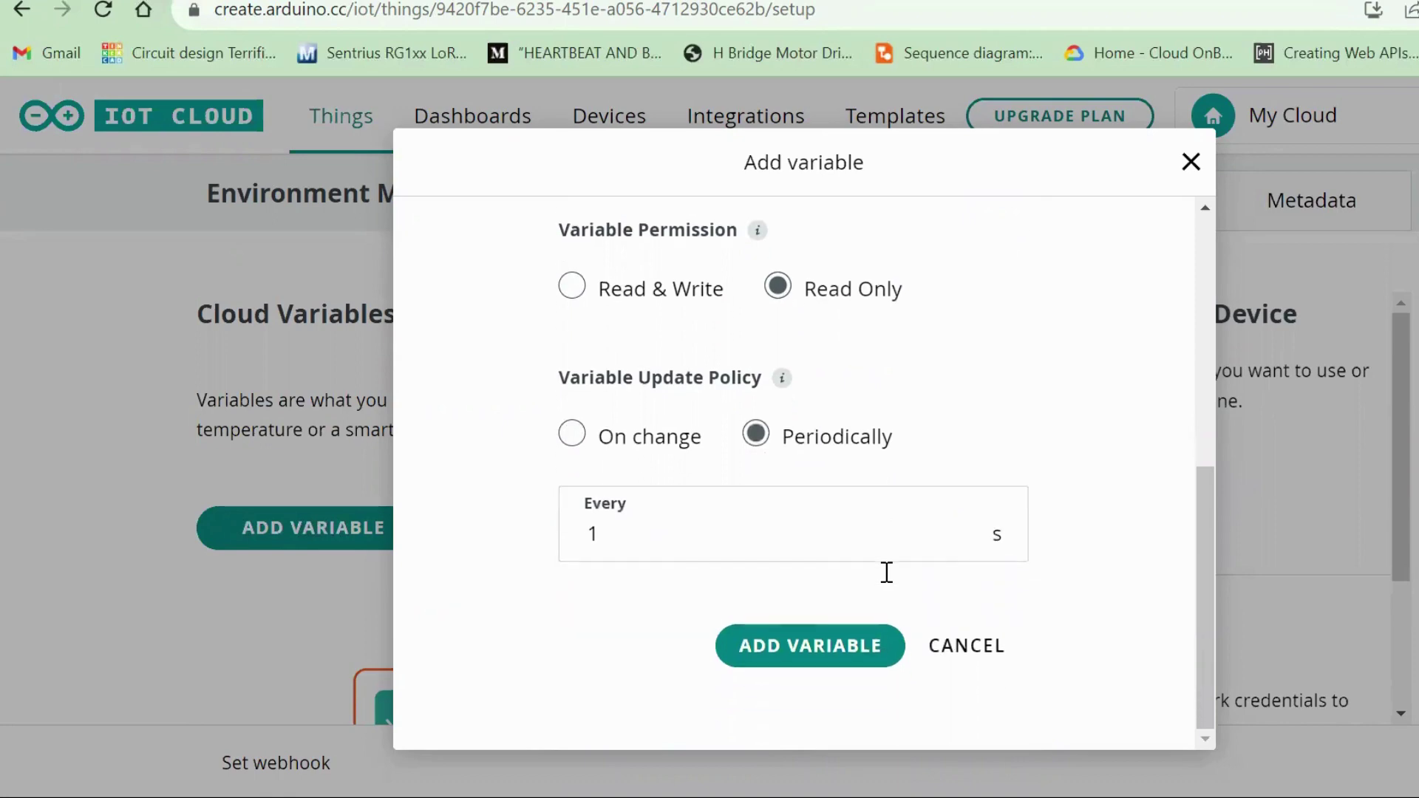
left_click(795, 649)
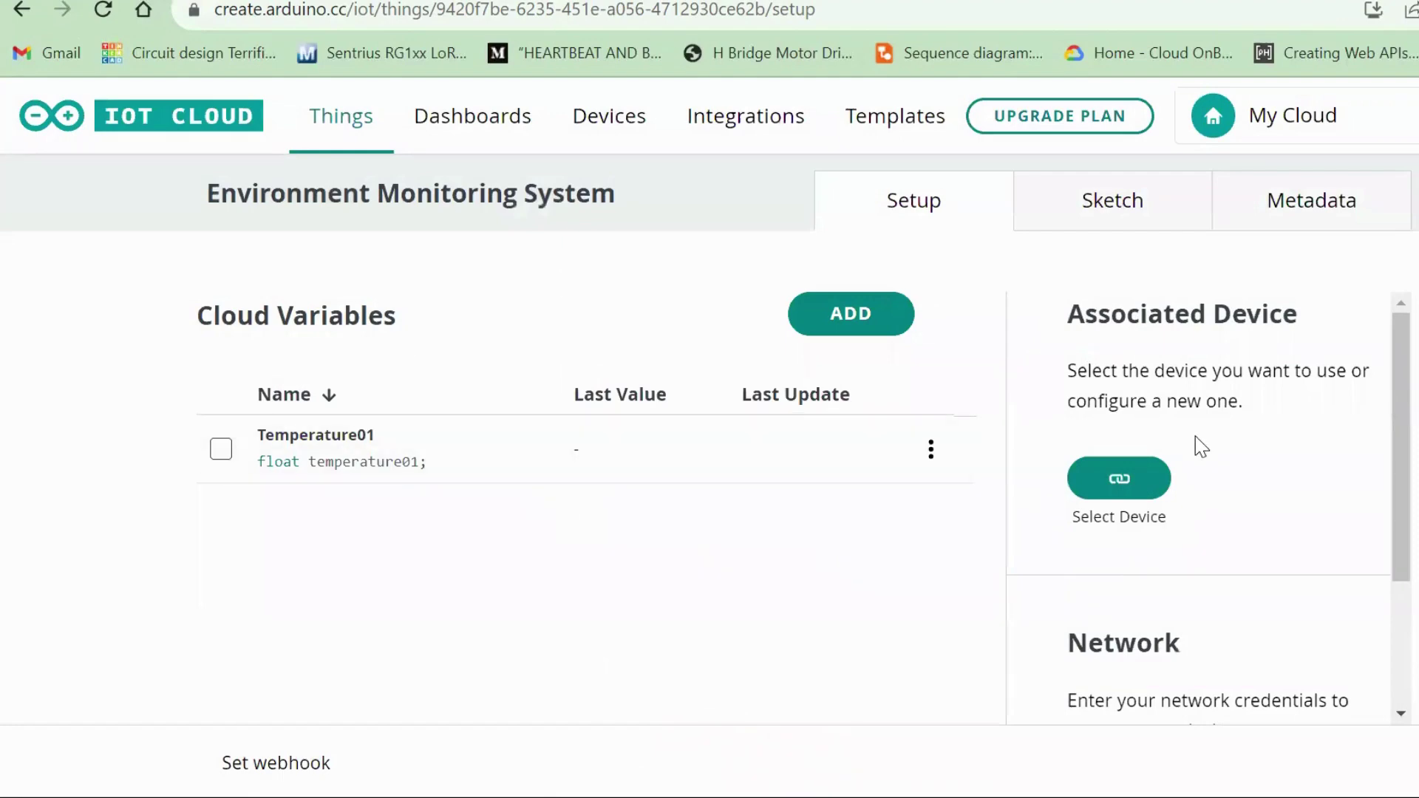
Start a new variable named Humidity01 of type Floating Point Number.
left_click(852, 319)
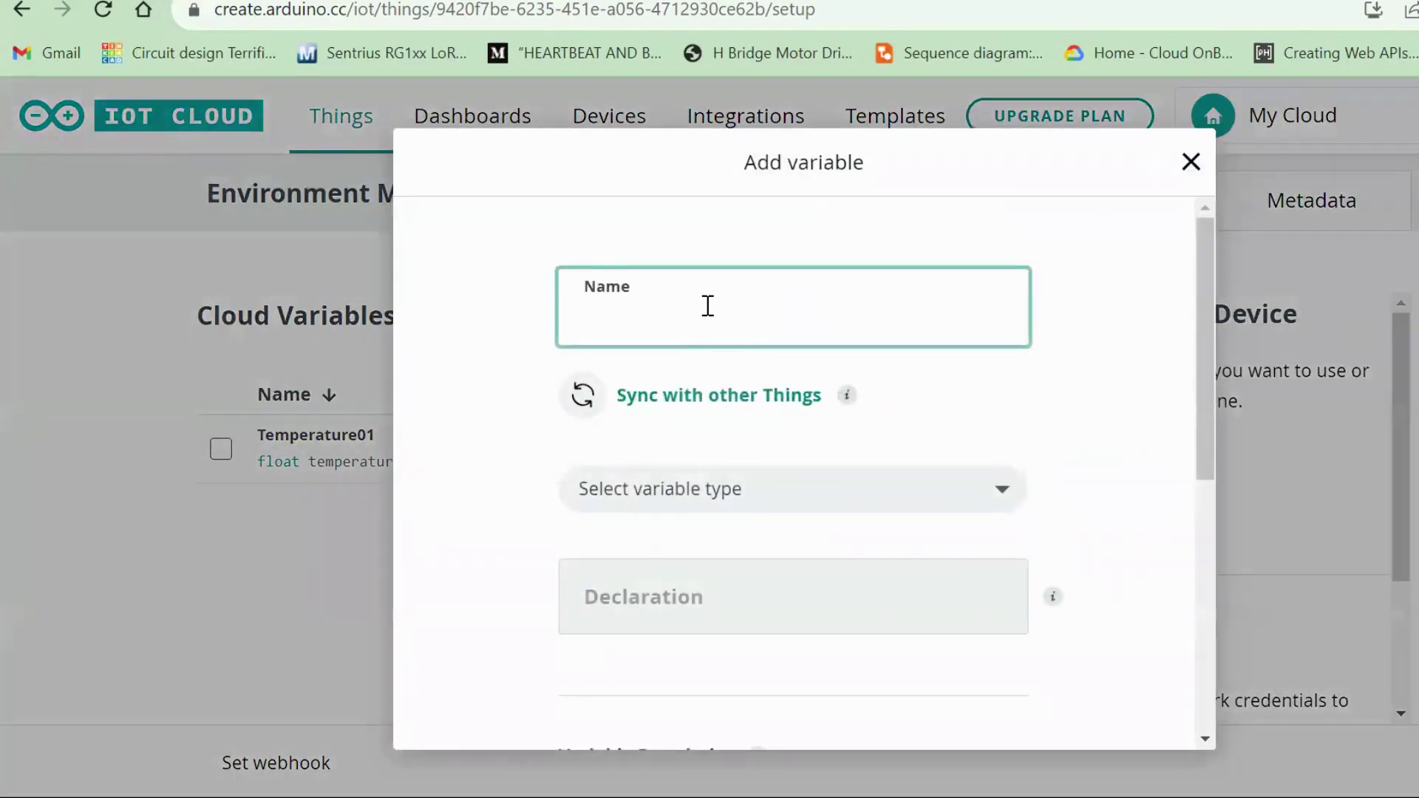
type("Humidity01")
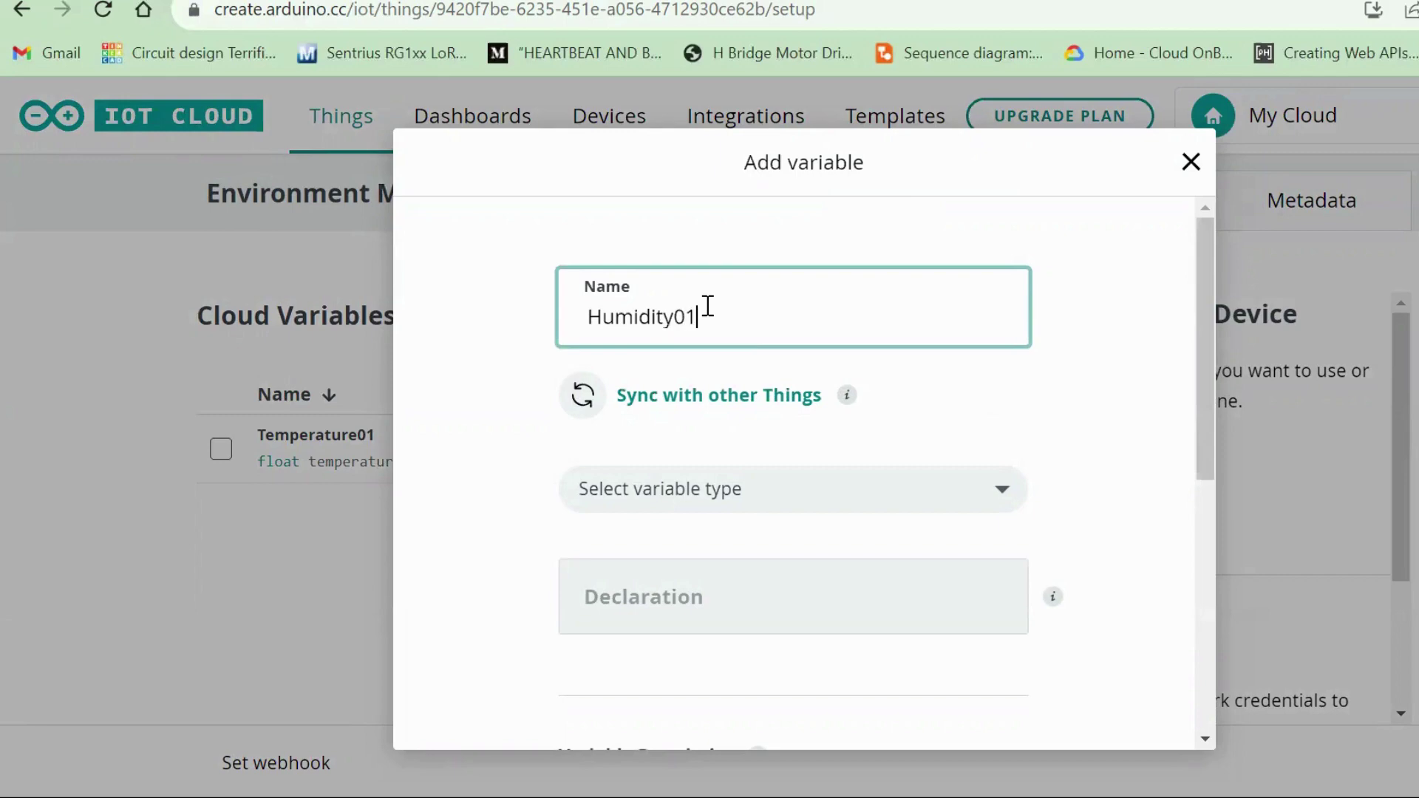
left_click(742, 494)
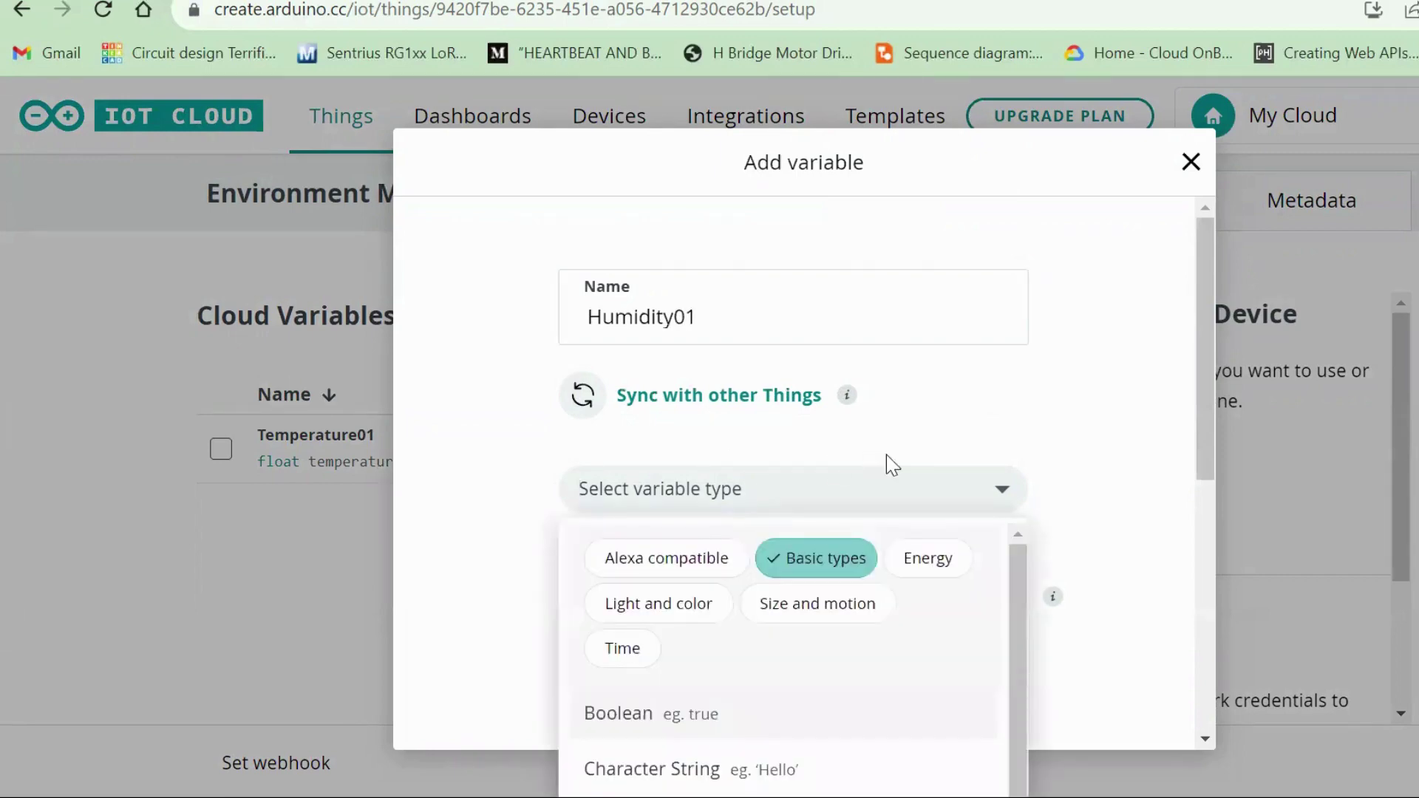
scroll(887, 466, "down", 1)
scroll(884, 545, "down", 2)
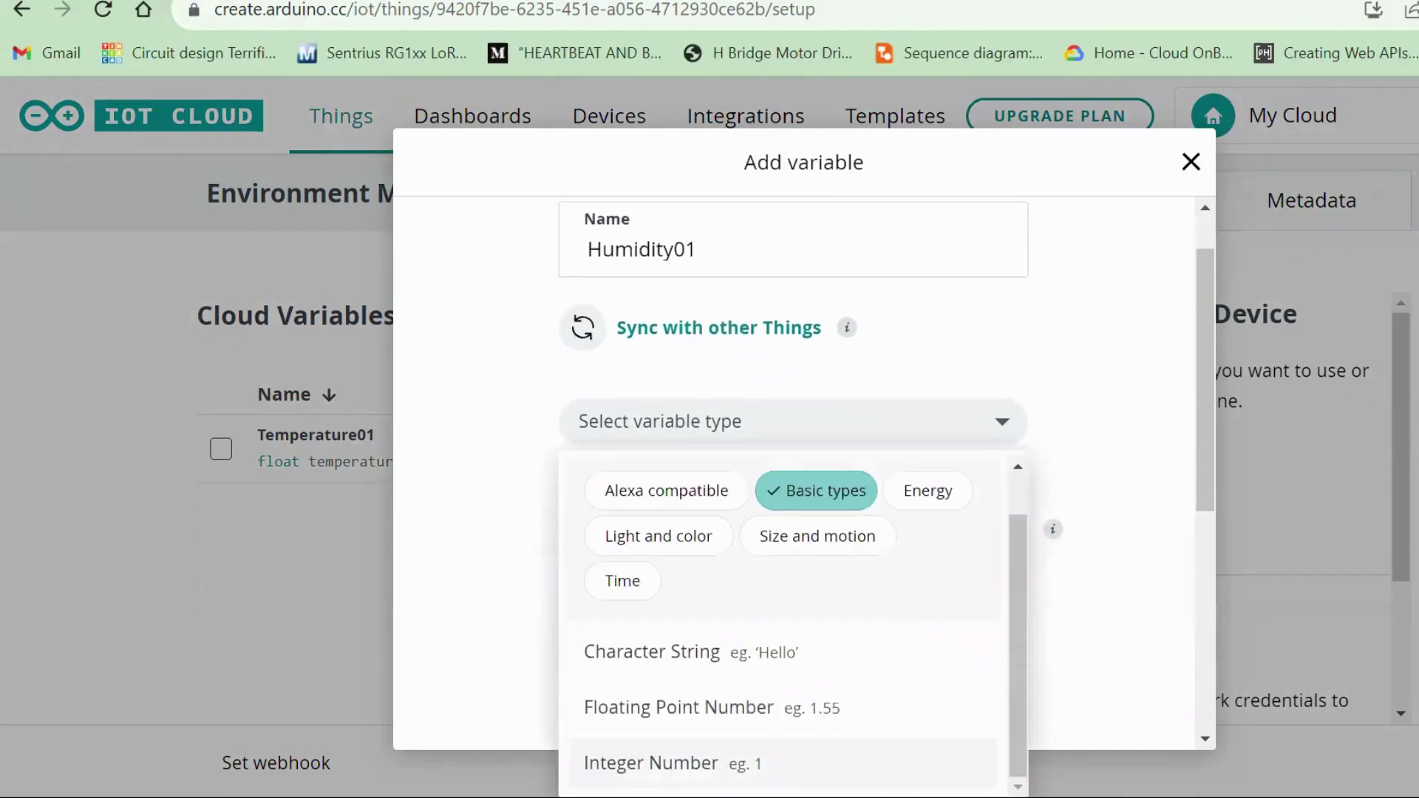
left_click(827, 711)
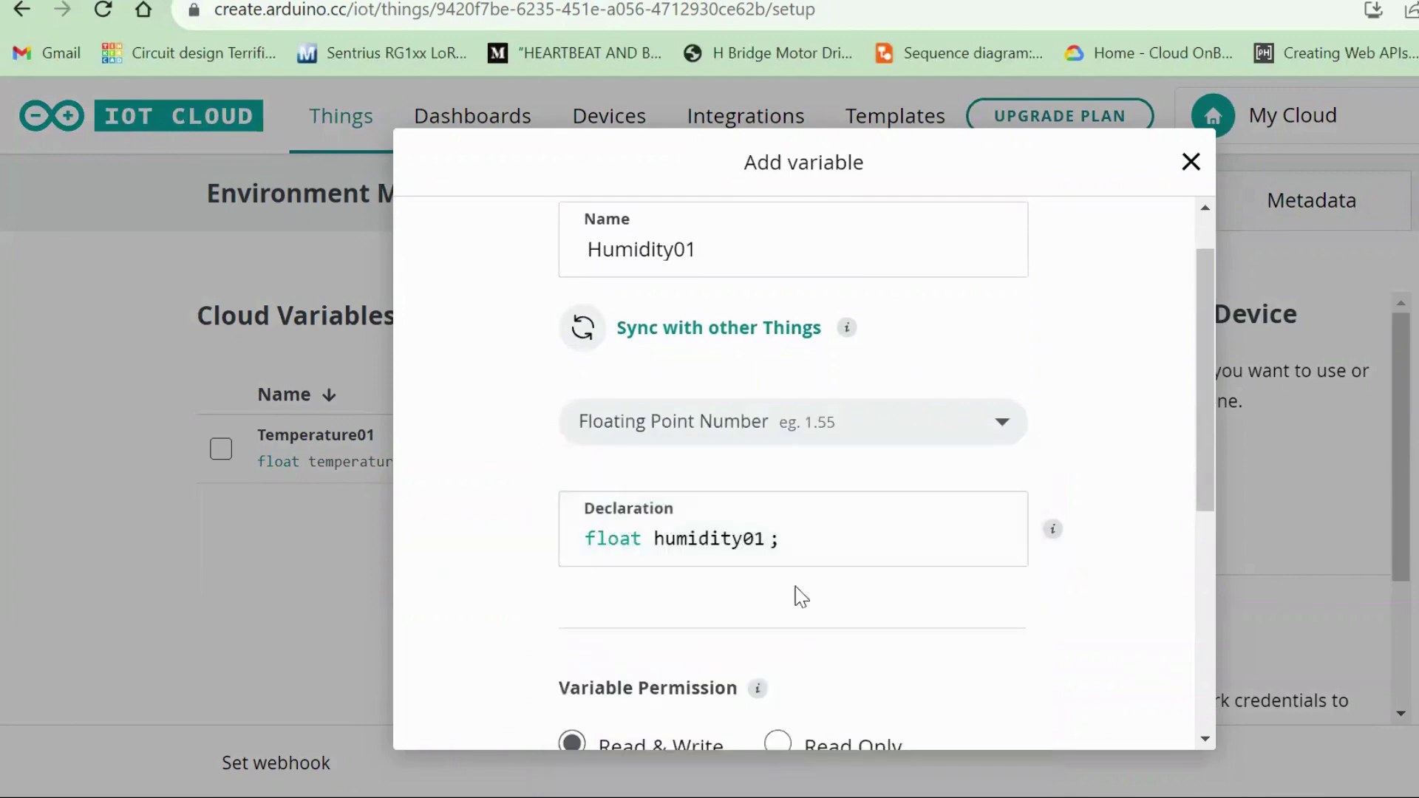
Set Humidity01 to Read Only with periodic 1 s updates and add it.
scroll(814, 577, "down", 3)
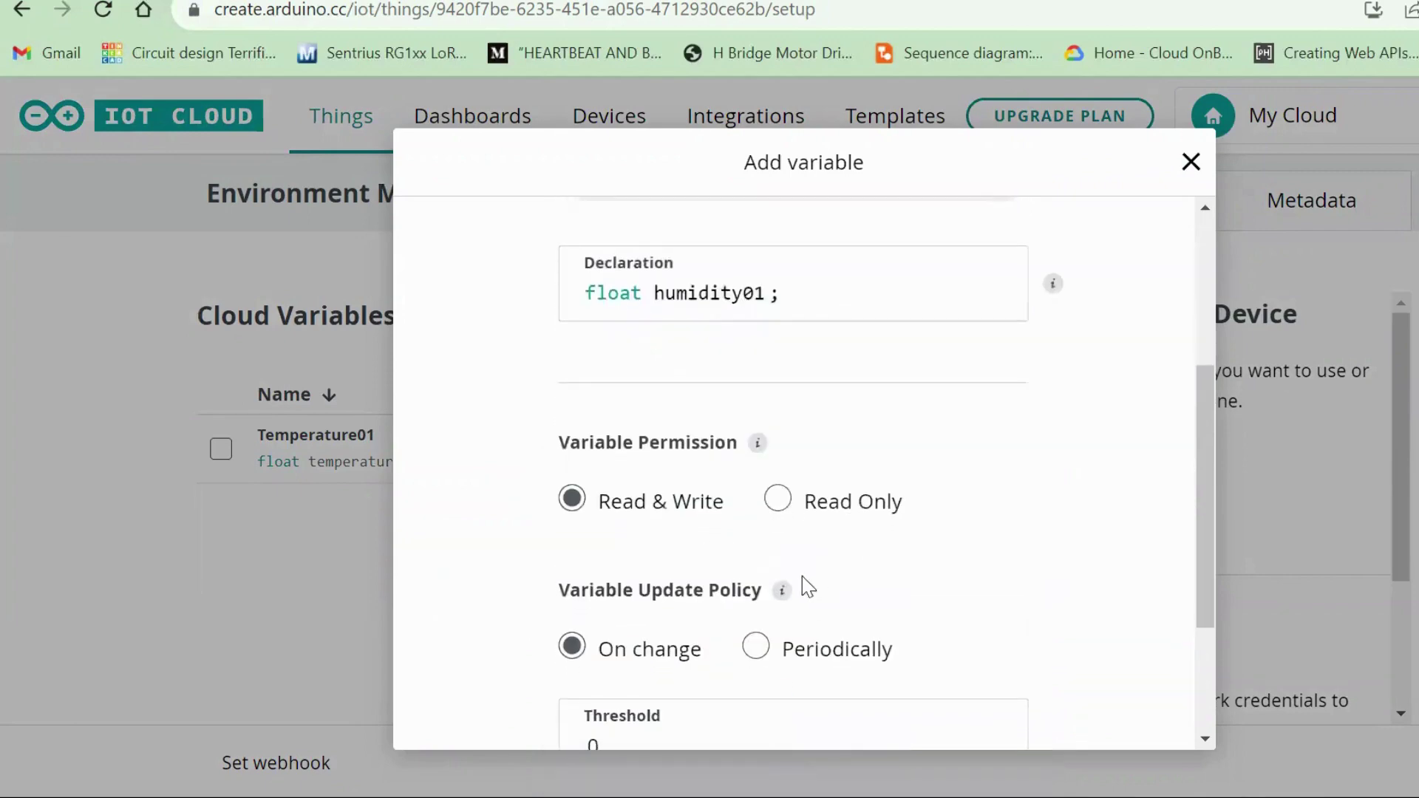
left_click(780, 499)
left_click(851, 650)
scroll(851, 651, "down", 3)
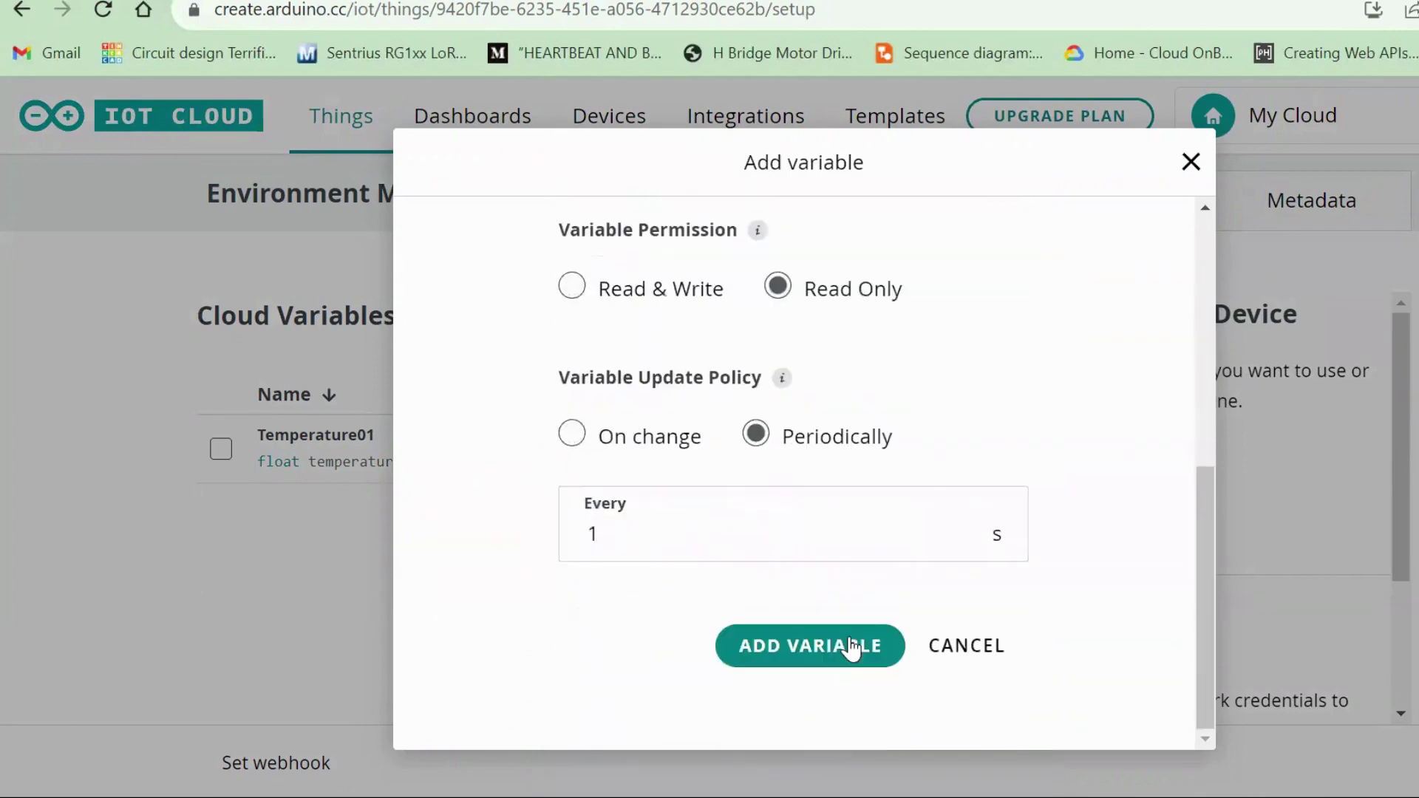
left_click(803, 649)
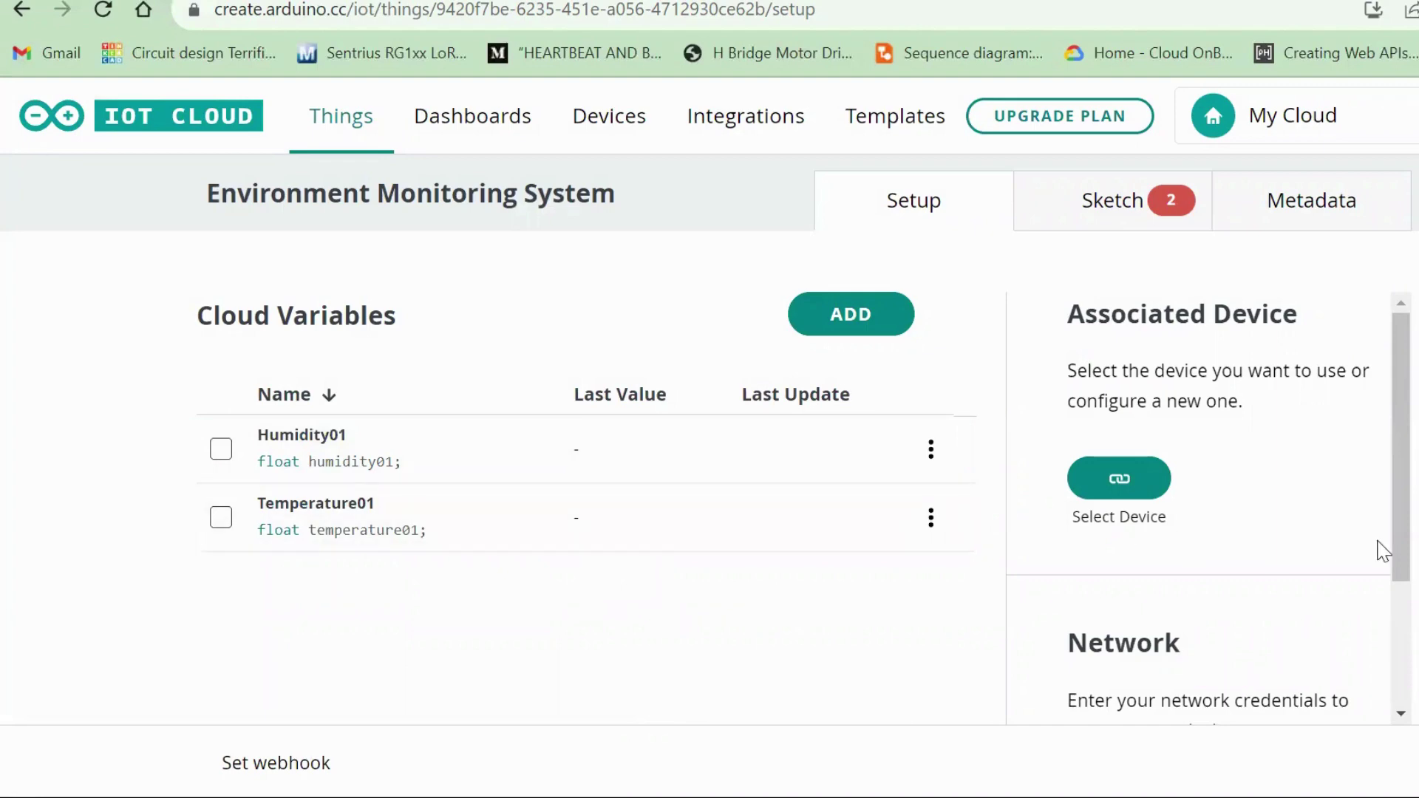
scroll(1379, 551, "down", 1)
scroll(1379, 551, "up", 1)
scroll(1238, 501, "down", 1)
scroll(1197, 488, "up", 1)
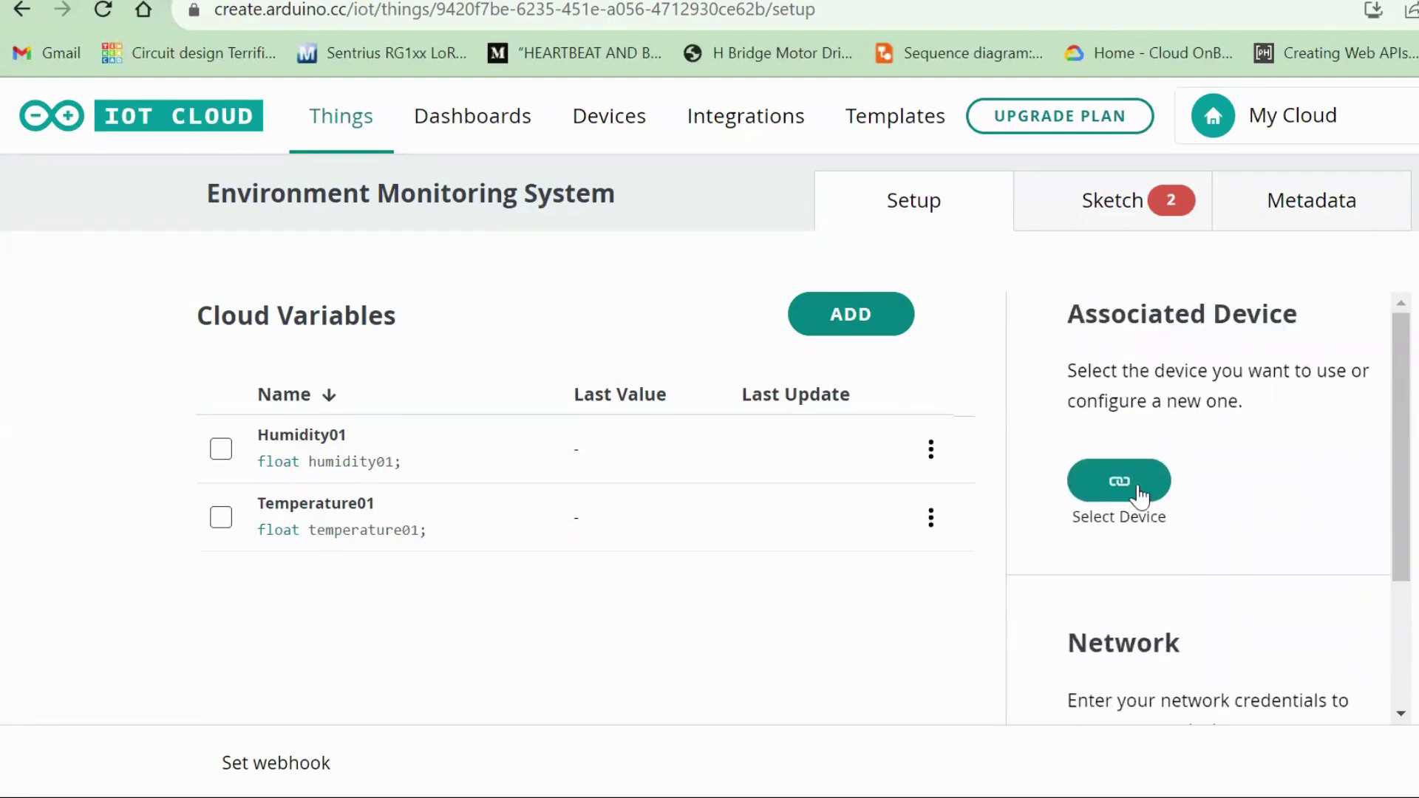
Start setting up a new third-party device for the Thing.
left_click(1144, 494)
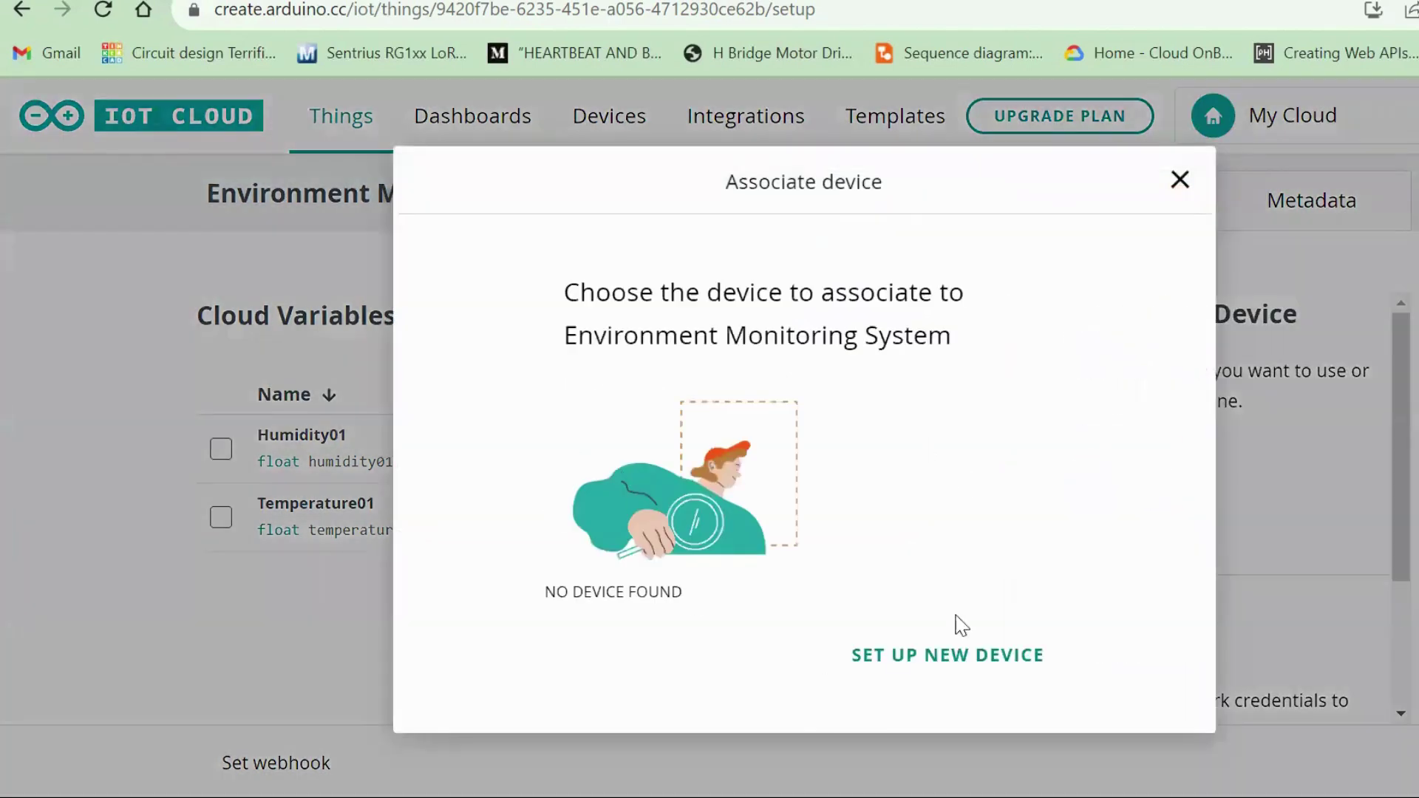
left_click(981, 662)
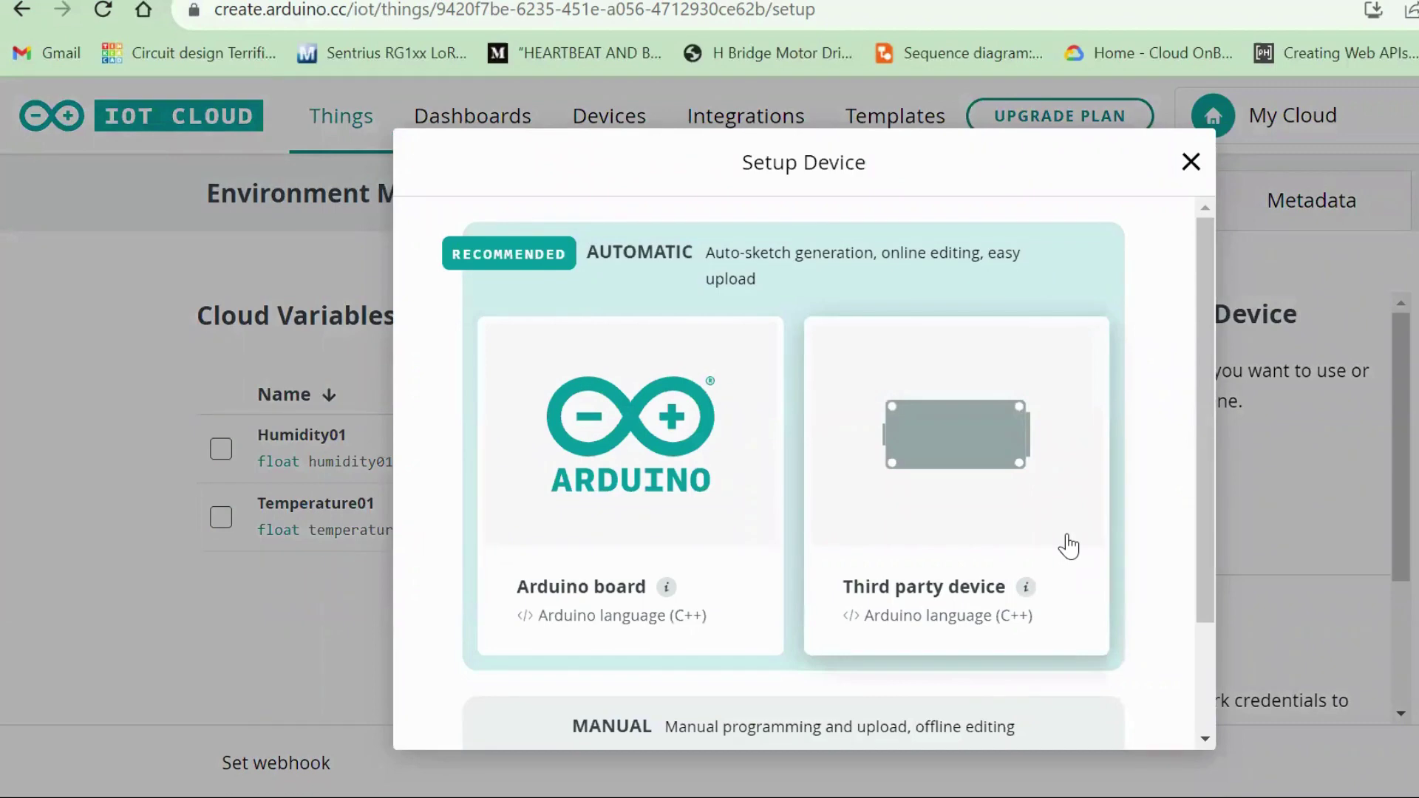
scroll(1068, 547, "down", 2)
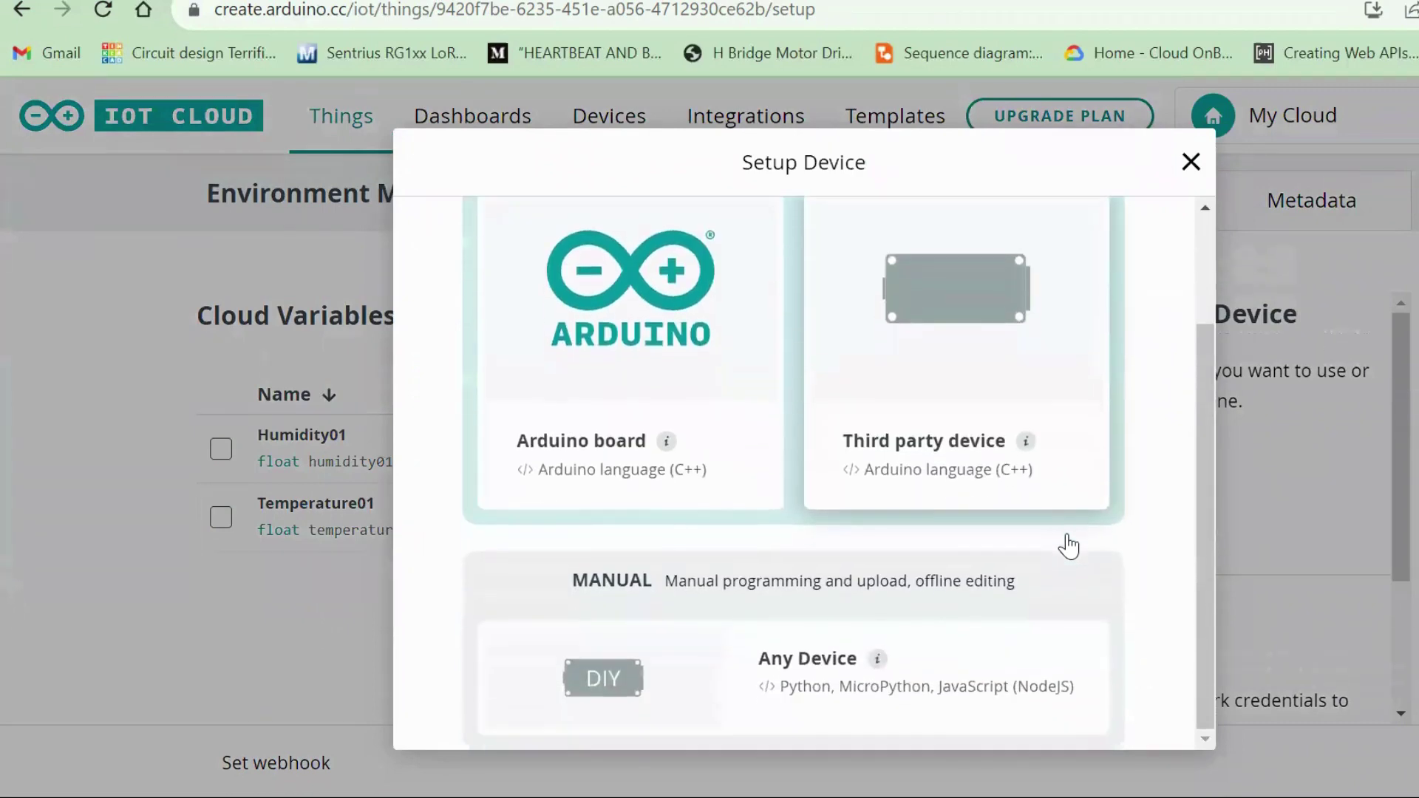
scroll(1068, 545, "up", 2)
left_click(916, 500)
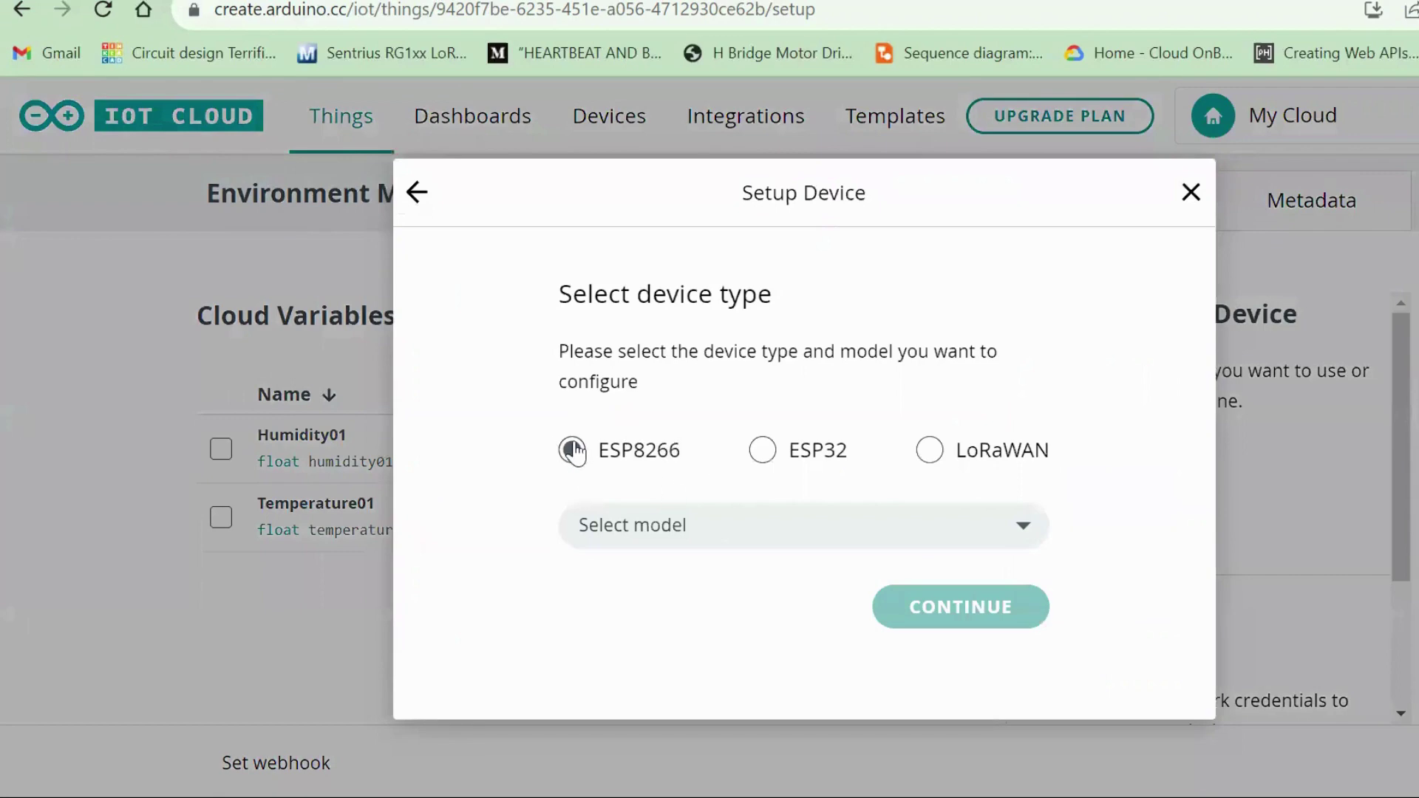
Choose Generic ESP8266 Module as the ESP8266 model and continue.
left_click(649, 529)
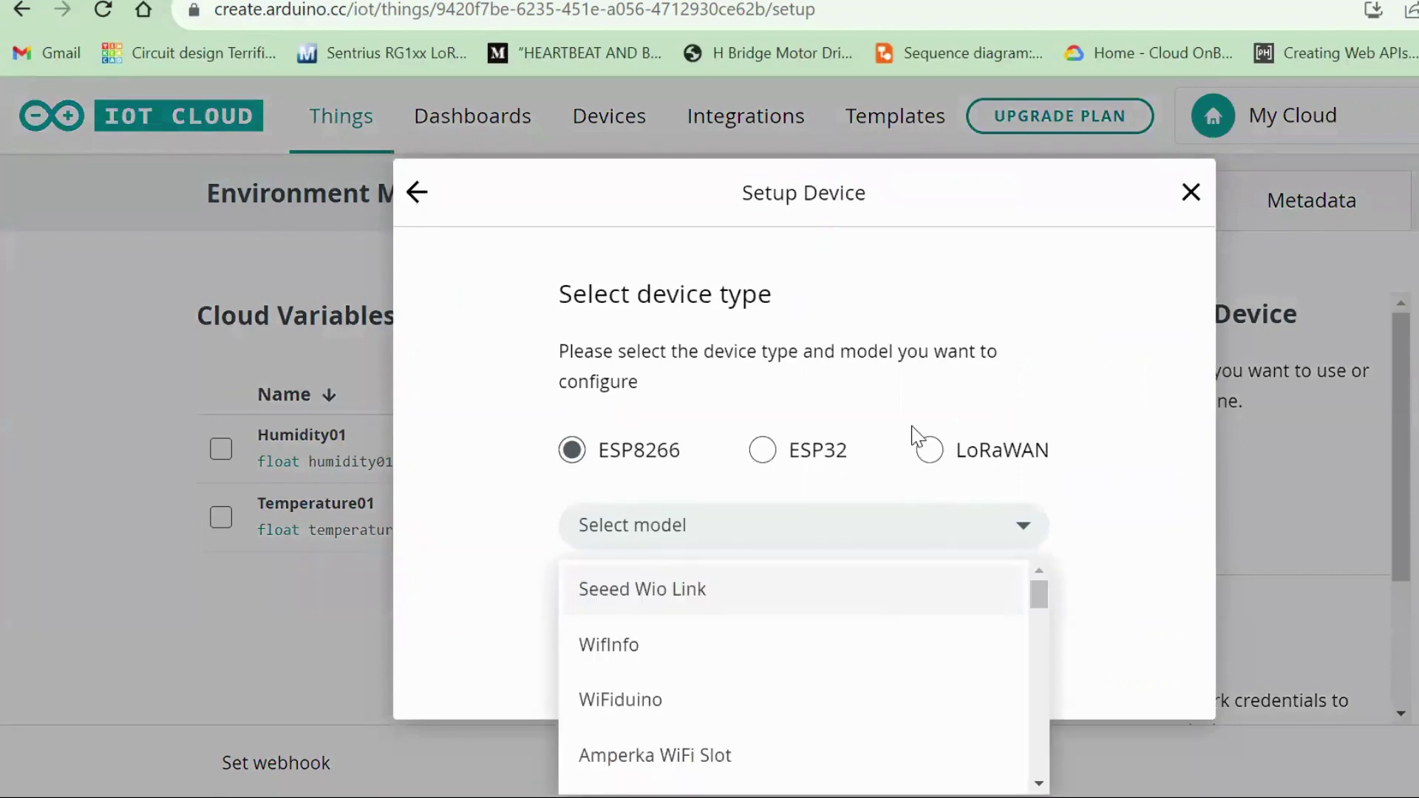
scroll(884, 629, "down", 10)
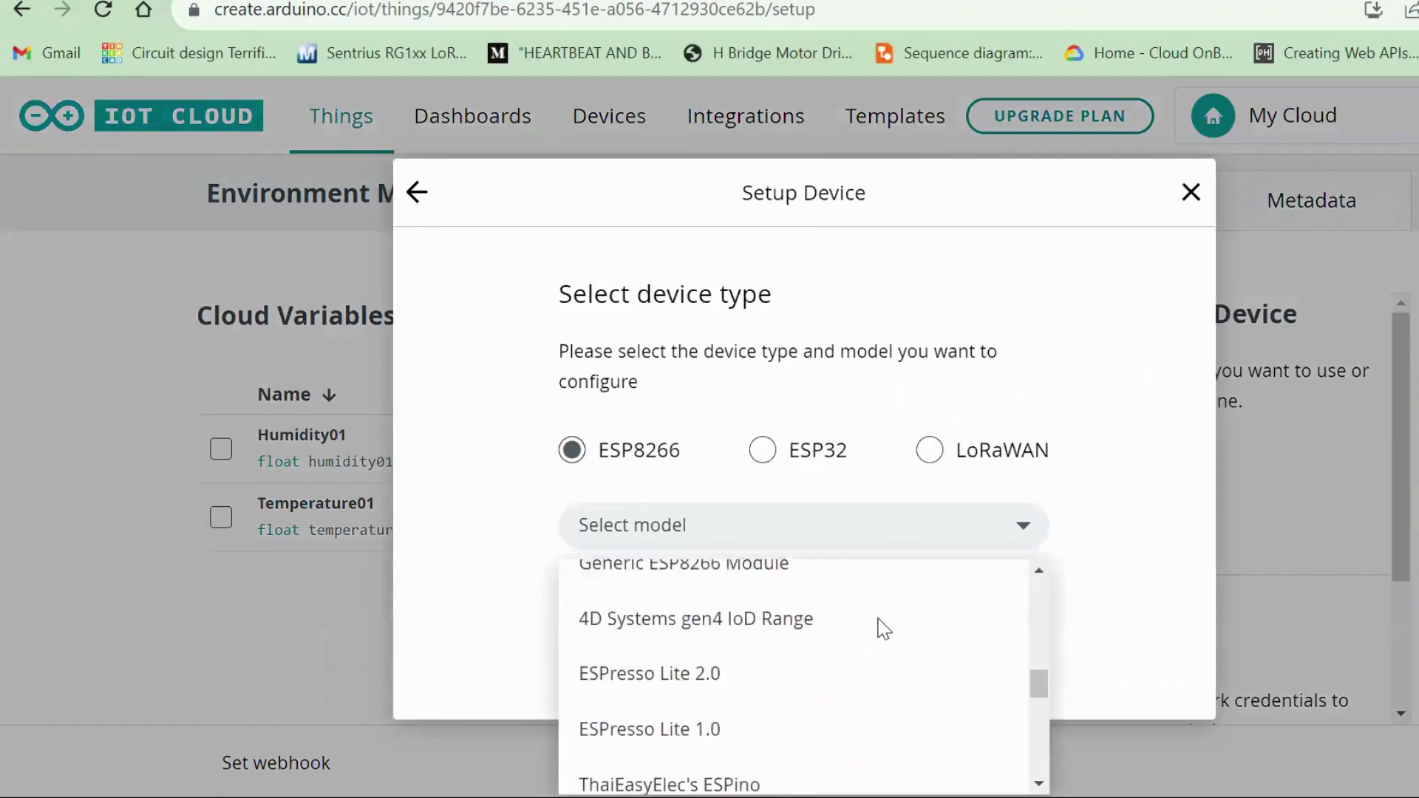
scroll(883, 628, "up", 4)
type("ge")
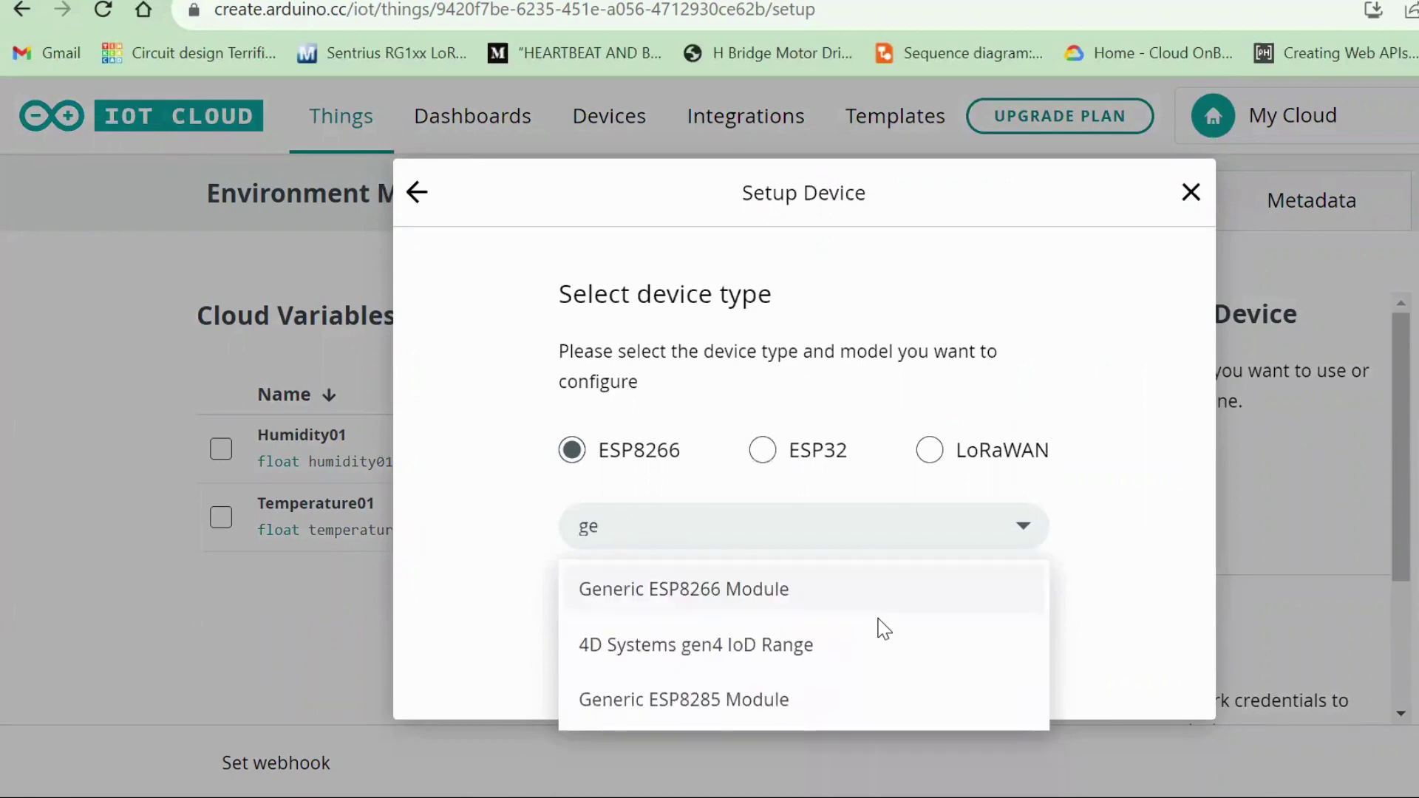
left_click(860, 608)
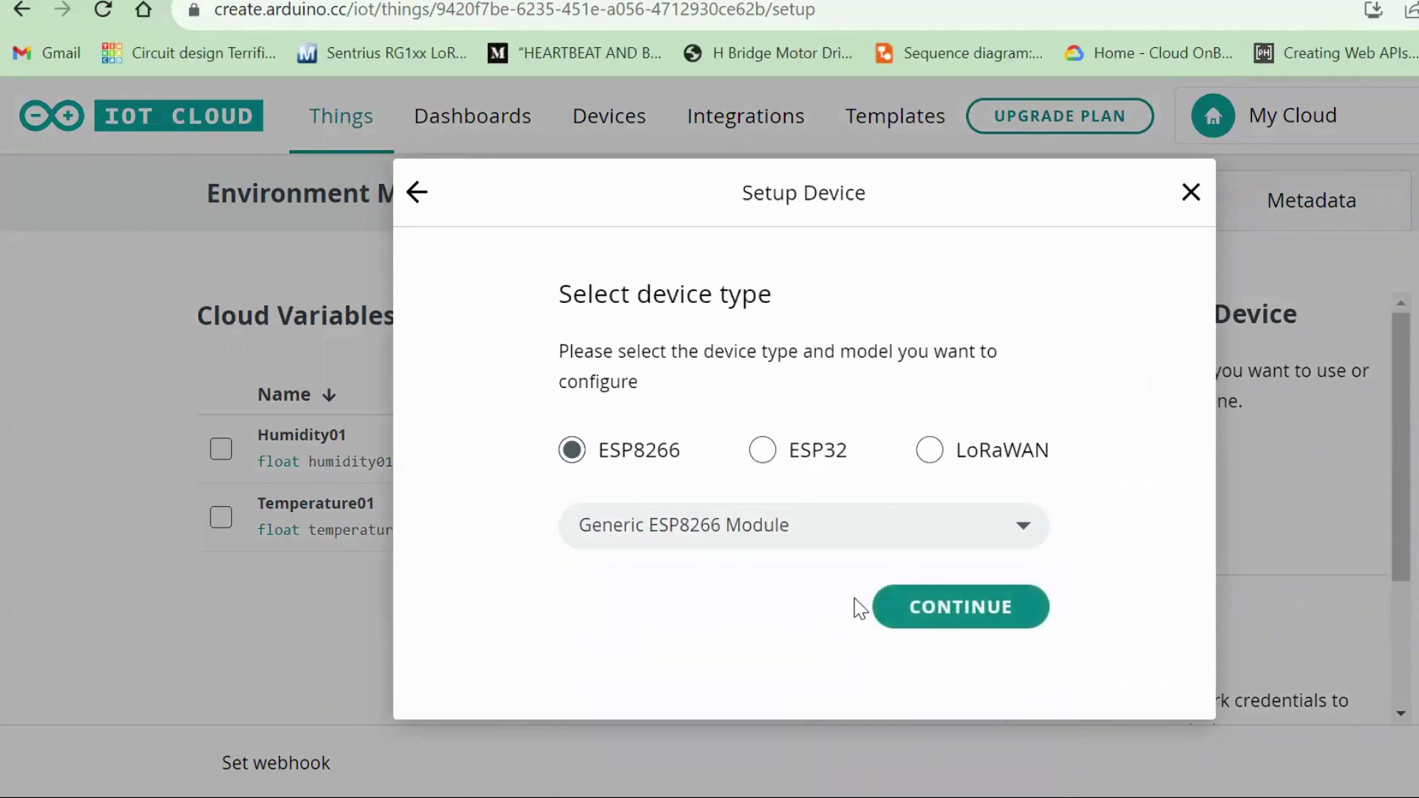
left_click(949, 611)
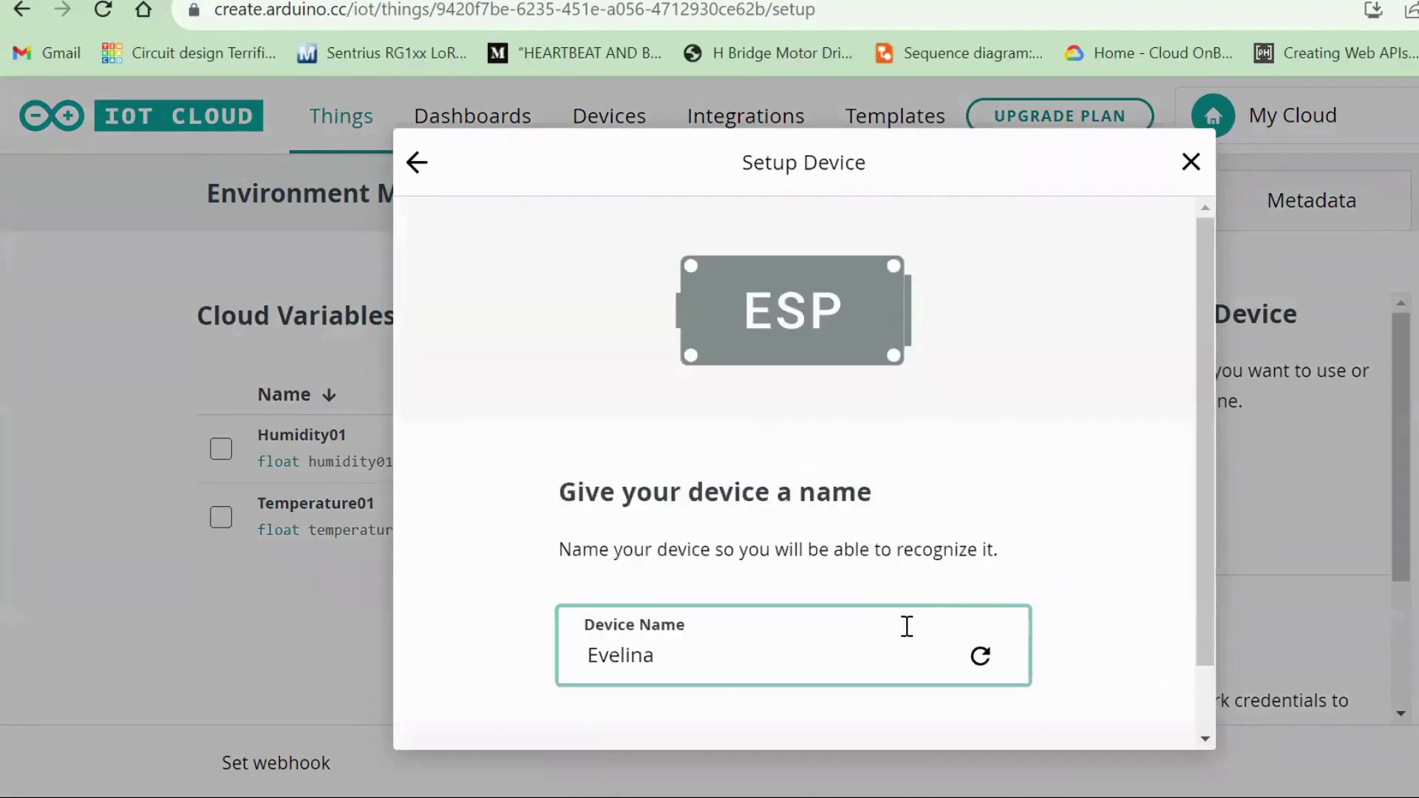
Replace the default device name with 'Monitoring_Device' and proceed to its credentials.
scroll(917, 628, "down", 1)
key("BackSpace")
key("BackSpace")
key("BackSpace")
key("BackSpace")
key("BackSpace")
key("BackSpace")
key("BackSpace")
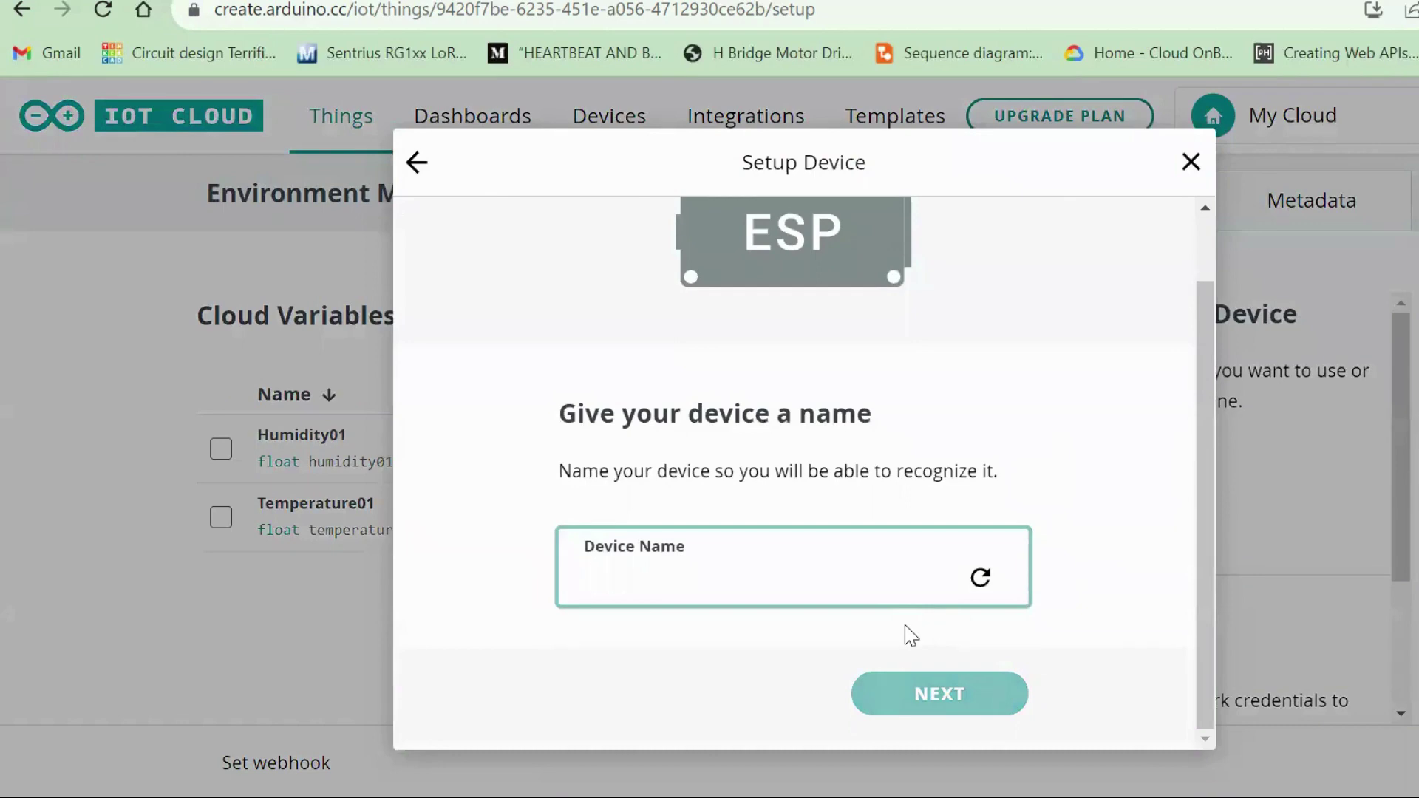
type("Monit")
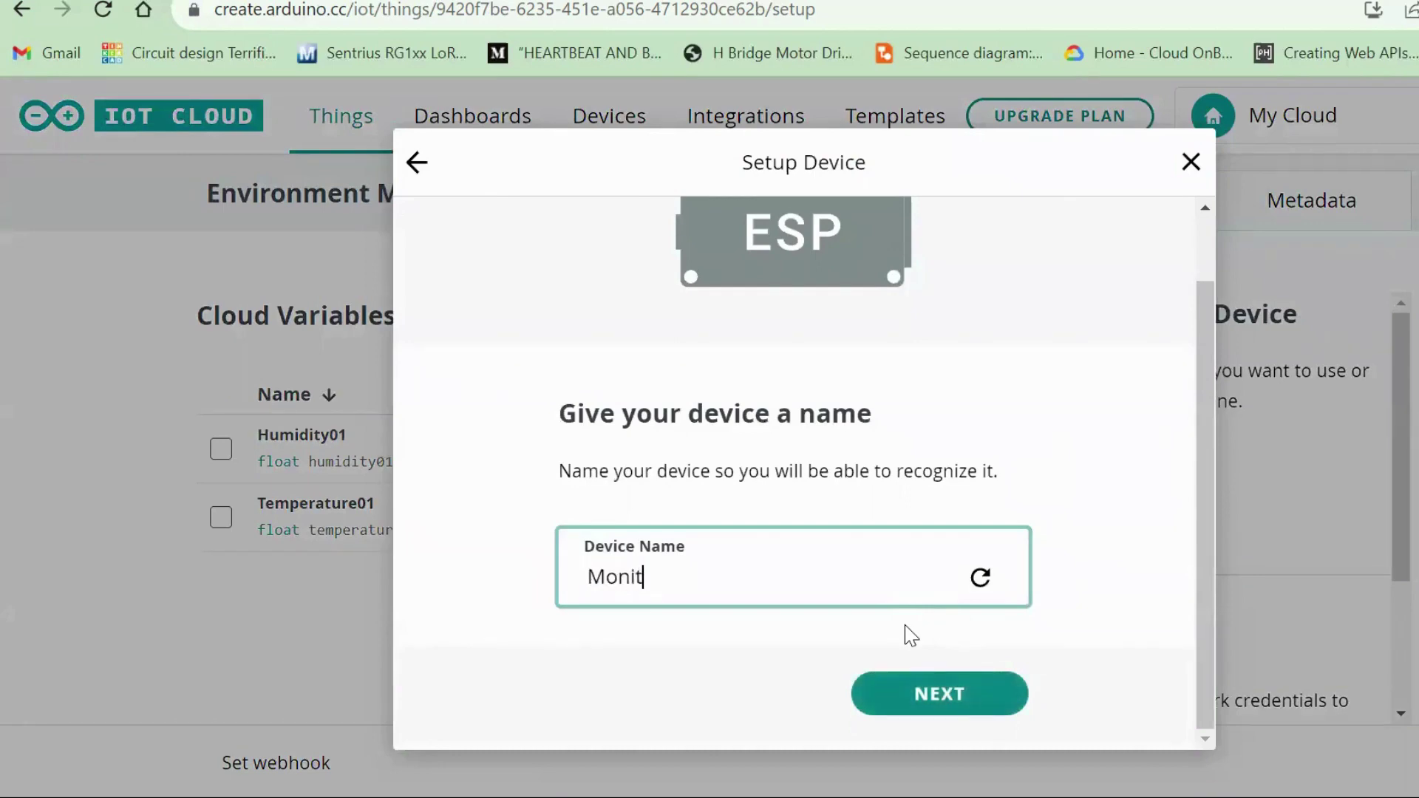
type("oring")
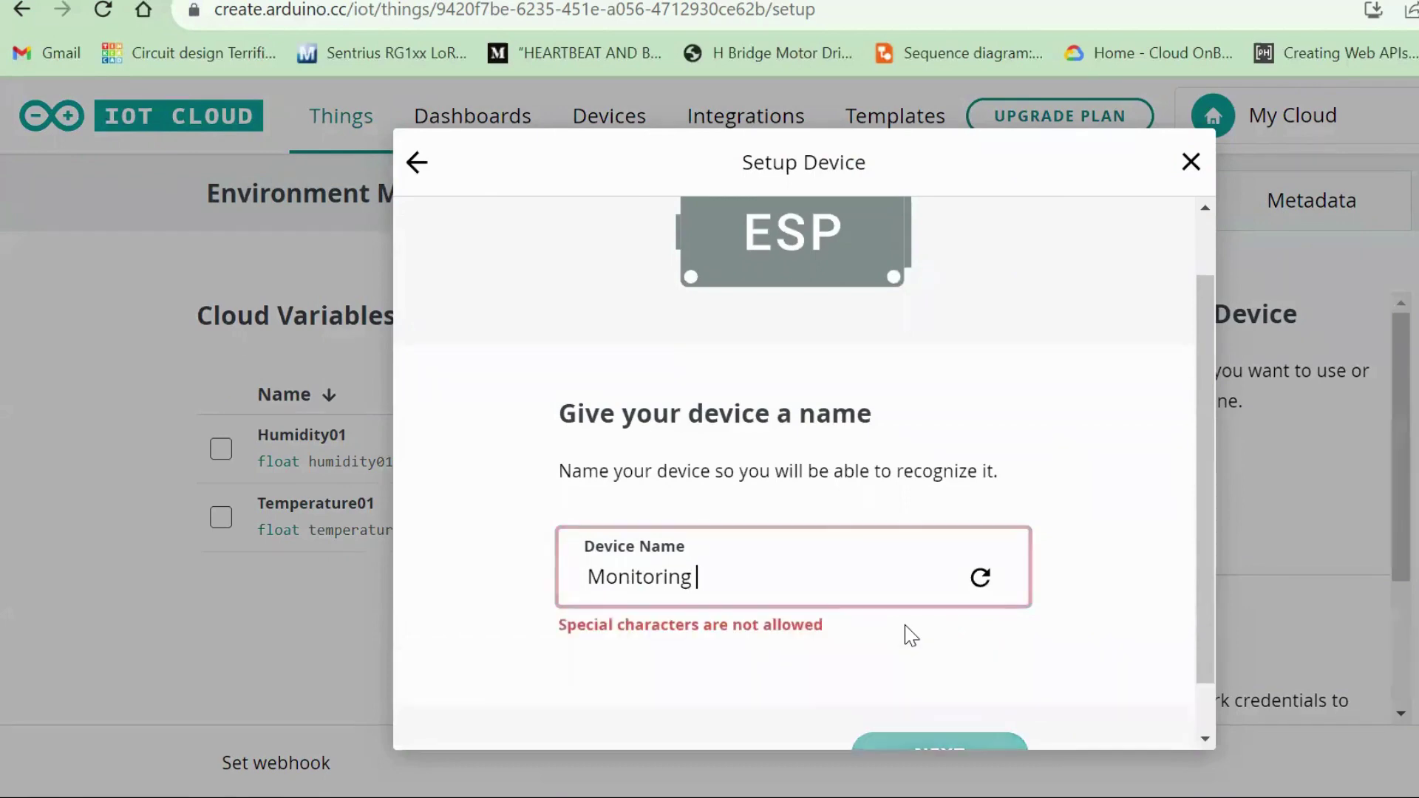
key("BackSpace")
type("_")
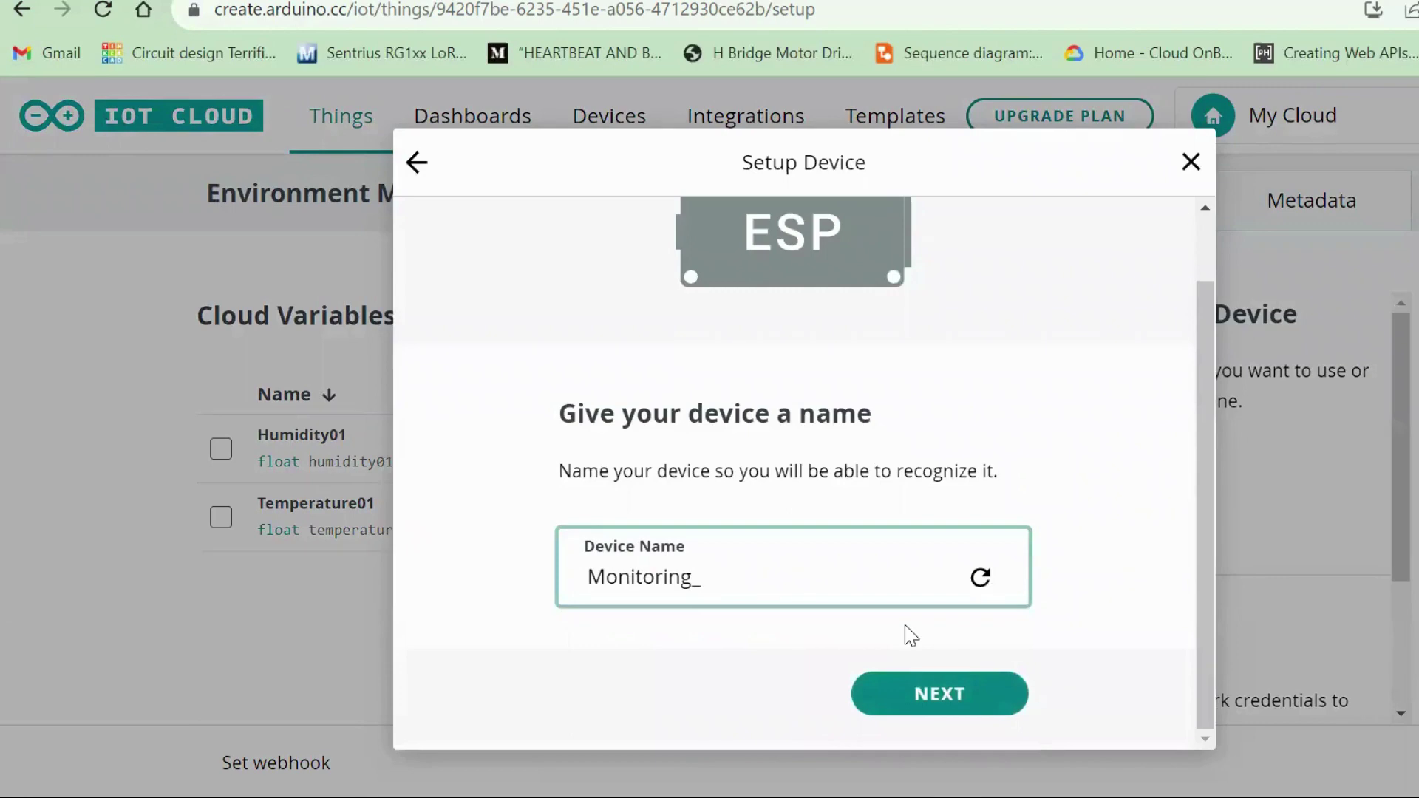
type("Devicw")
type("=")
key("BackSpace")
key("BackSpace")
type("e")
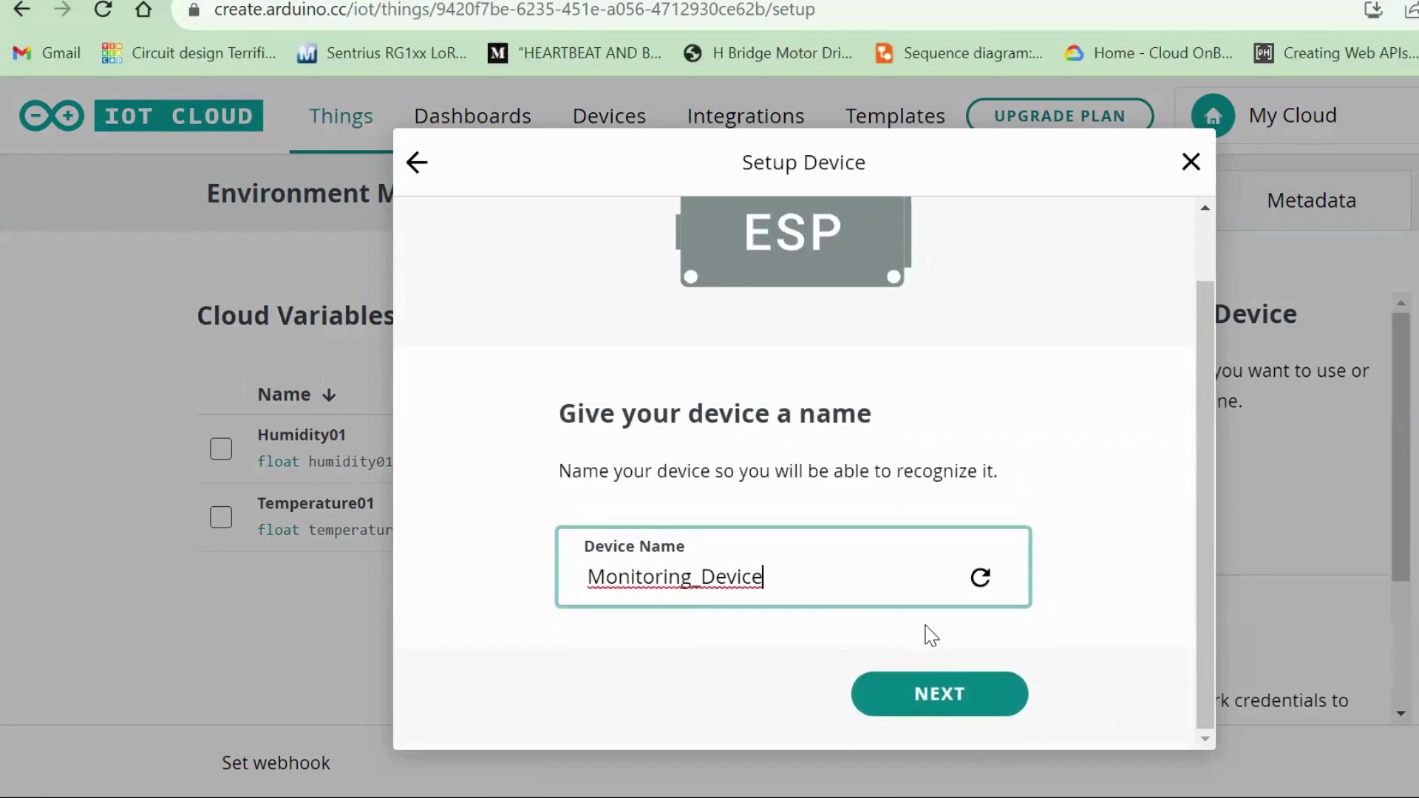
right_click(709, 578)
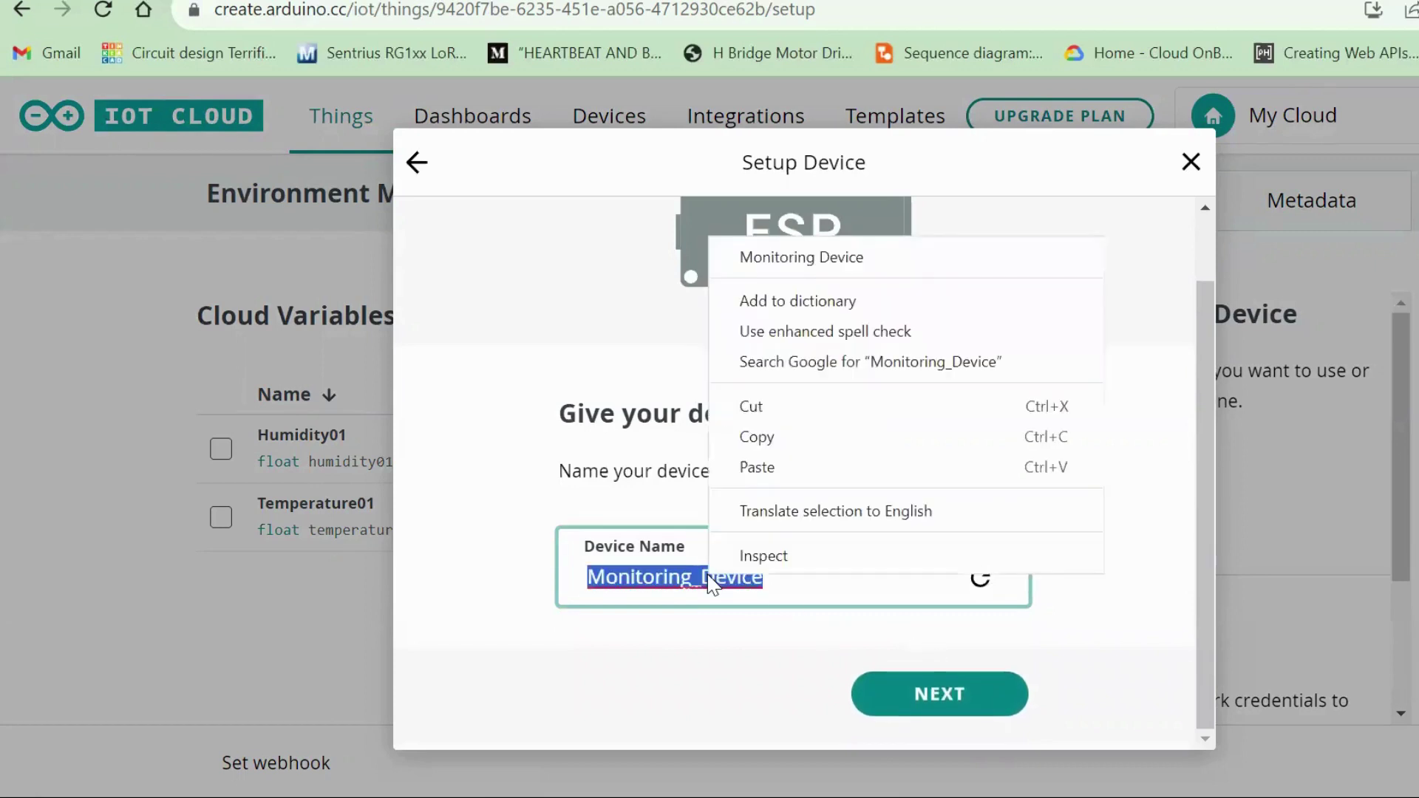
key("Escape")
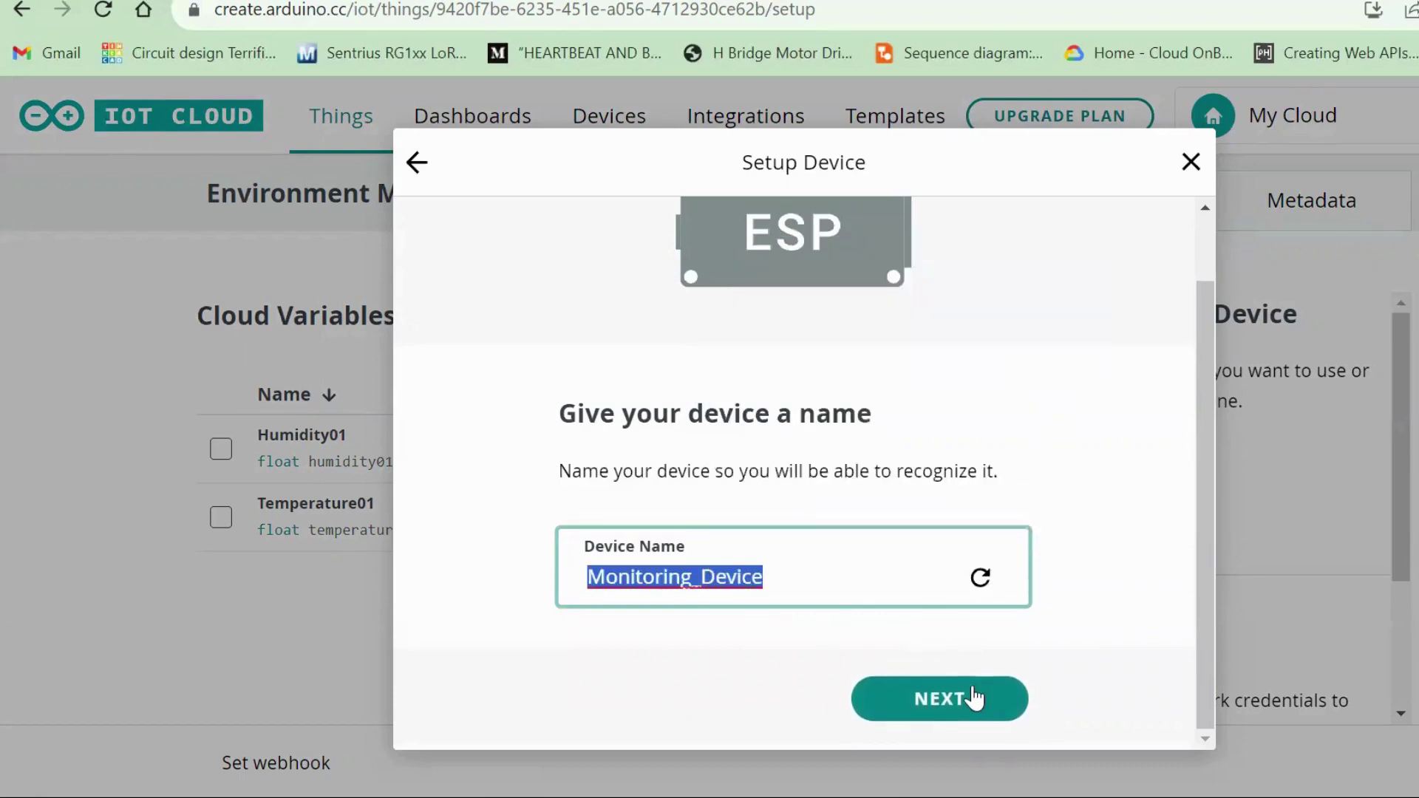
left_click(974, 698)
Copy the device's secret key and paste it into a text note.
scroll(845, 353, "down", 5)
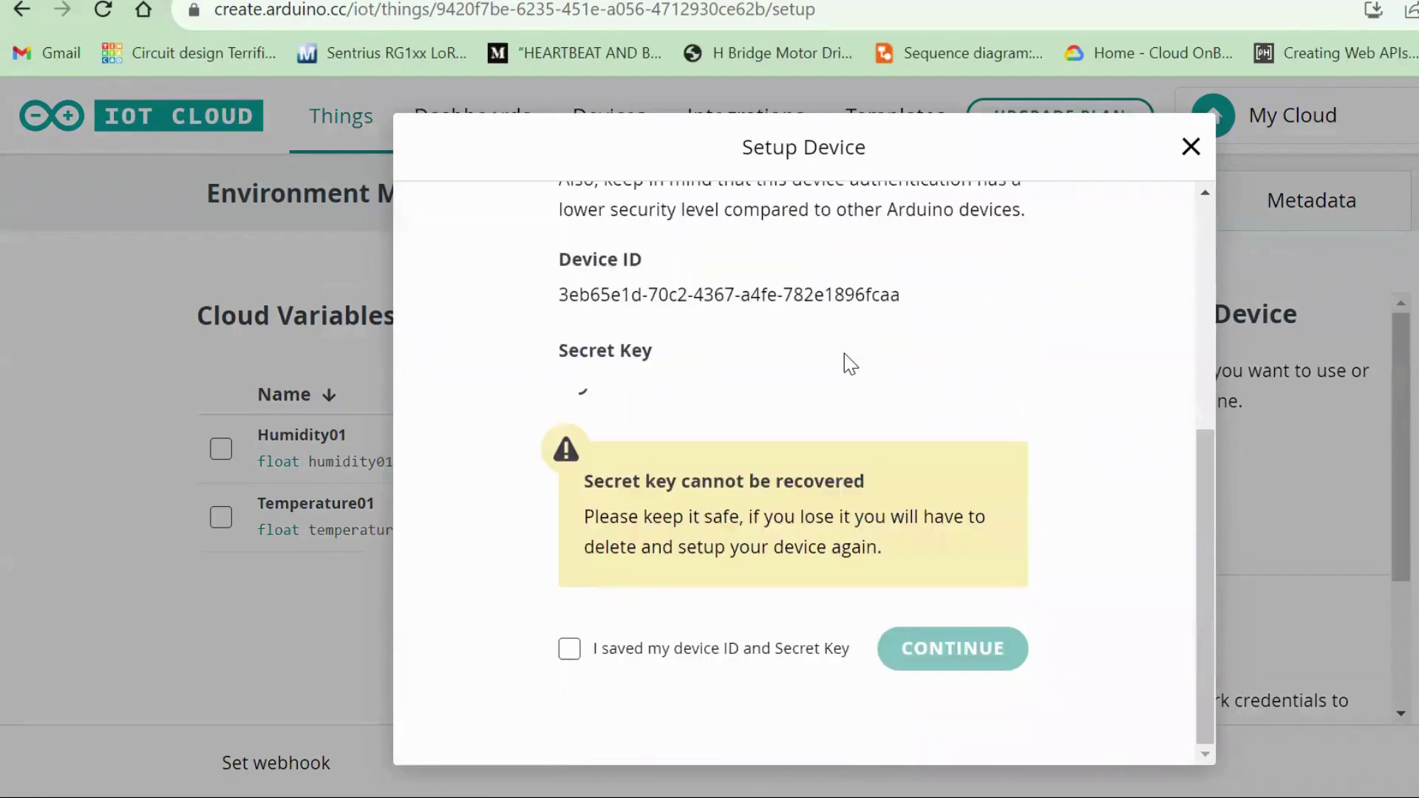
scroll(844, 353, "up", 3)
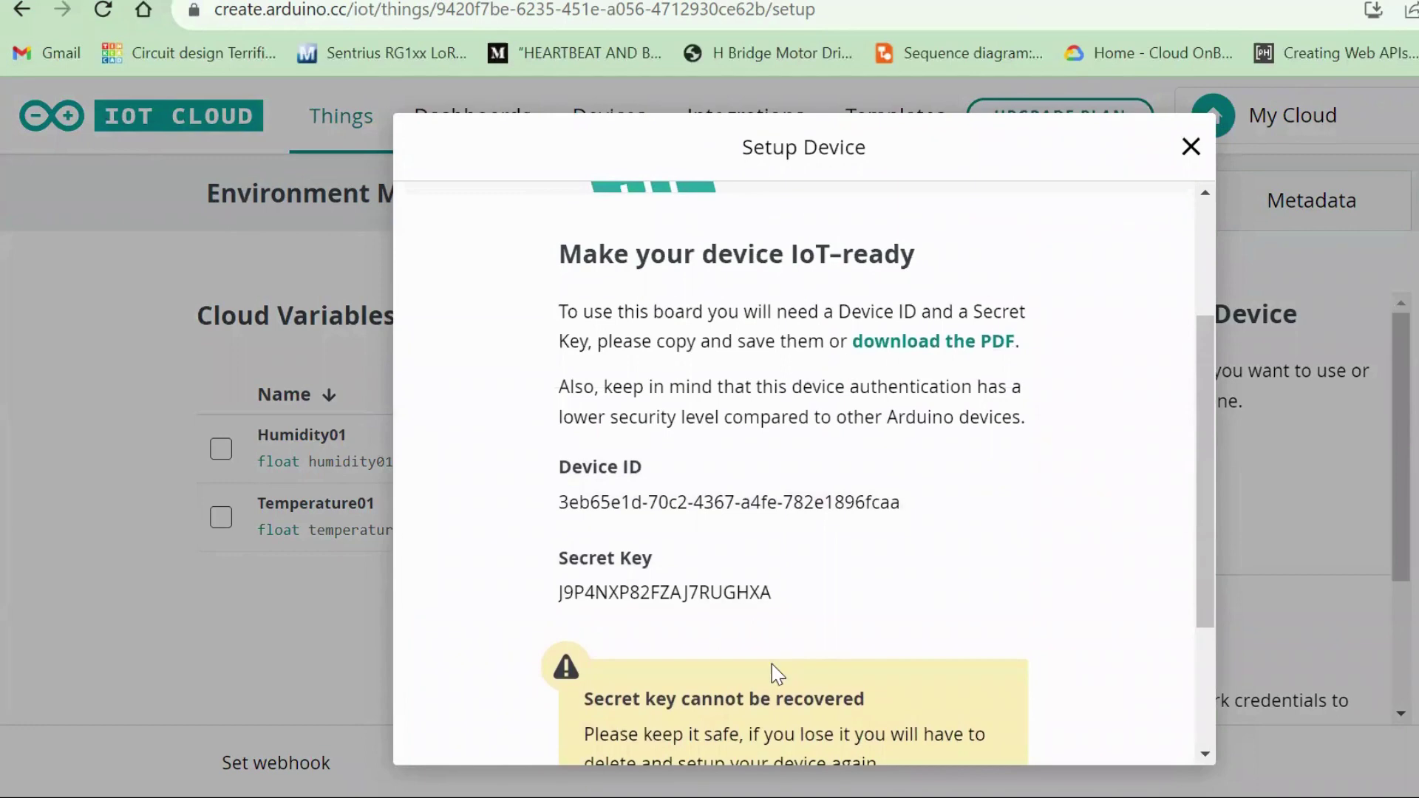
mouse_move(924, 473)
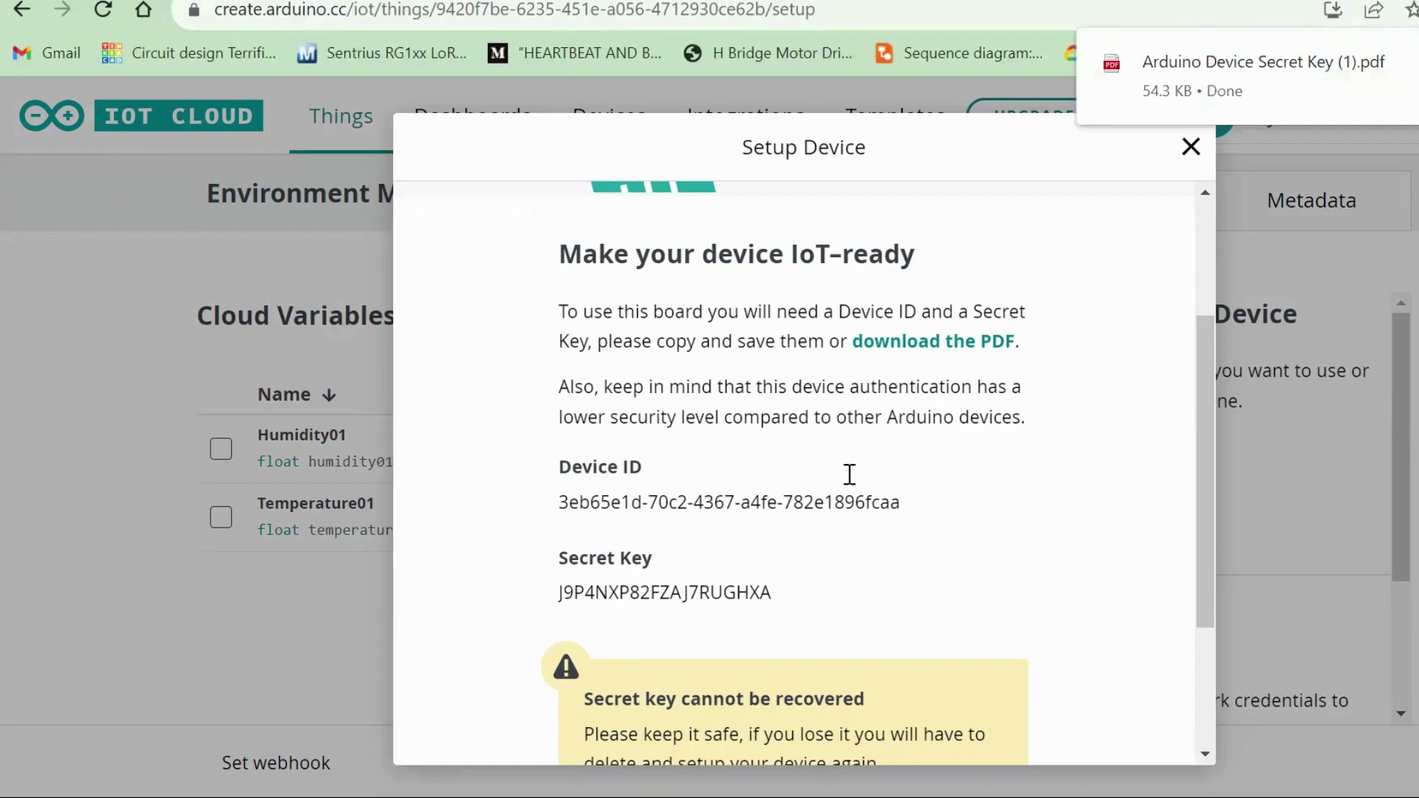
mouse_move(691, 574)
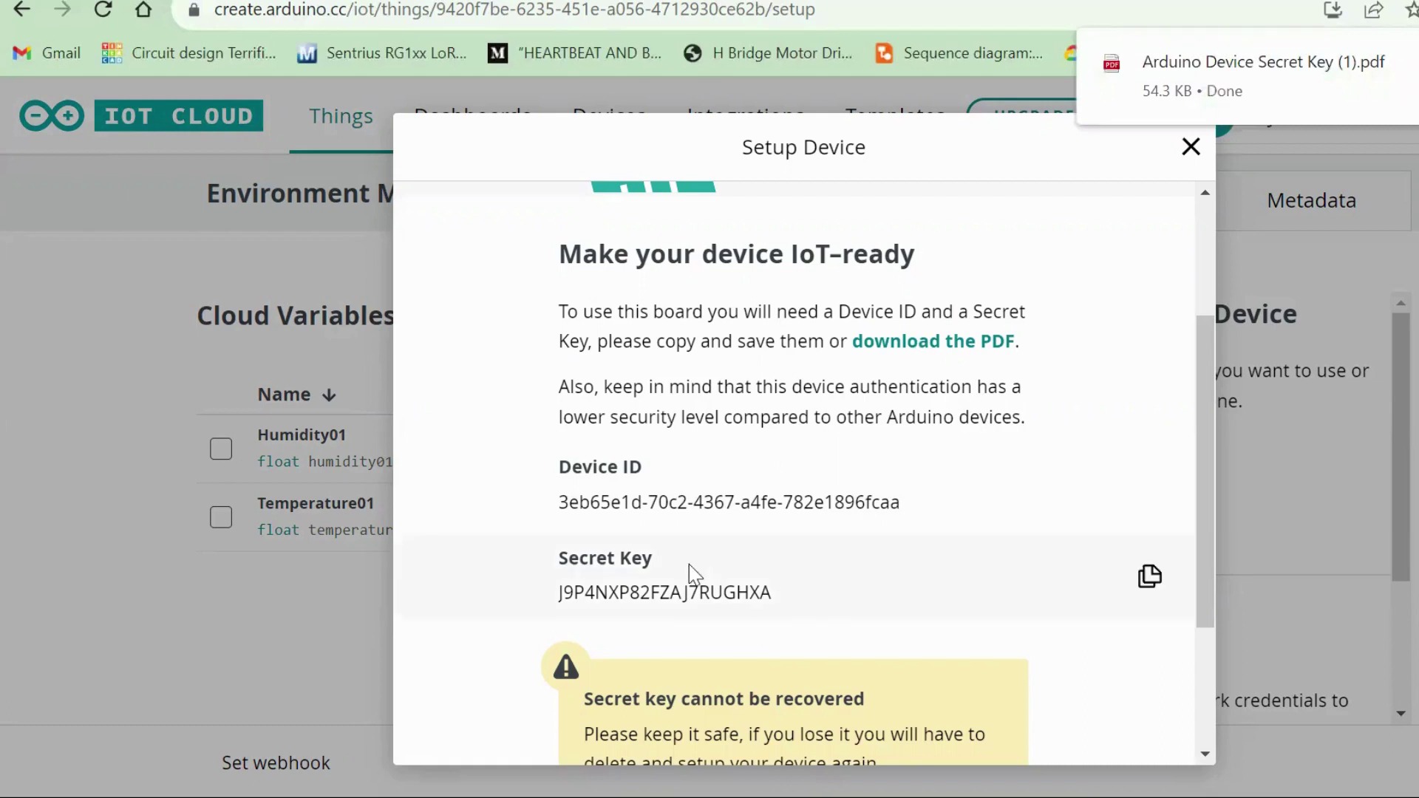
left_click(1150, 580)
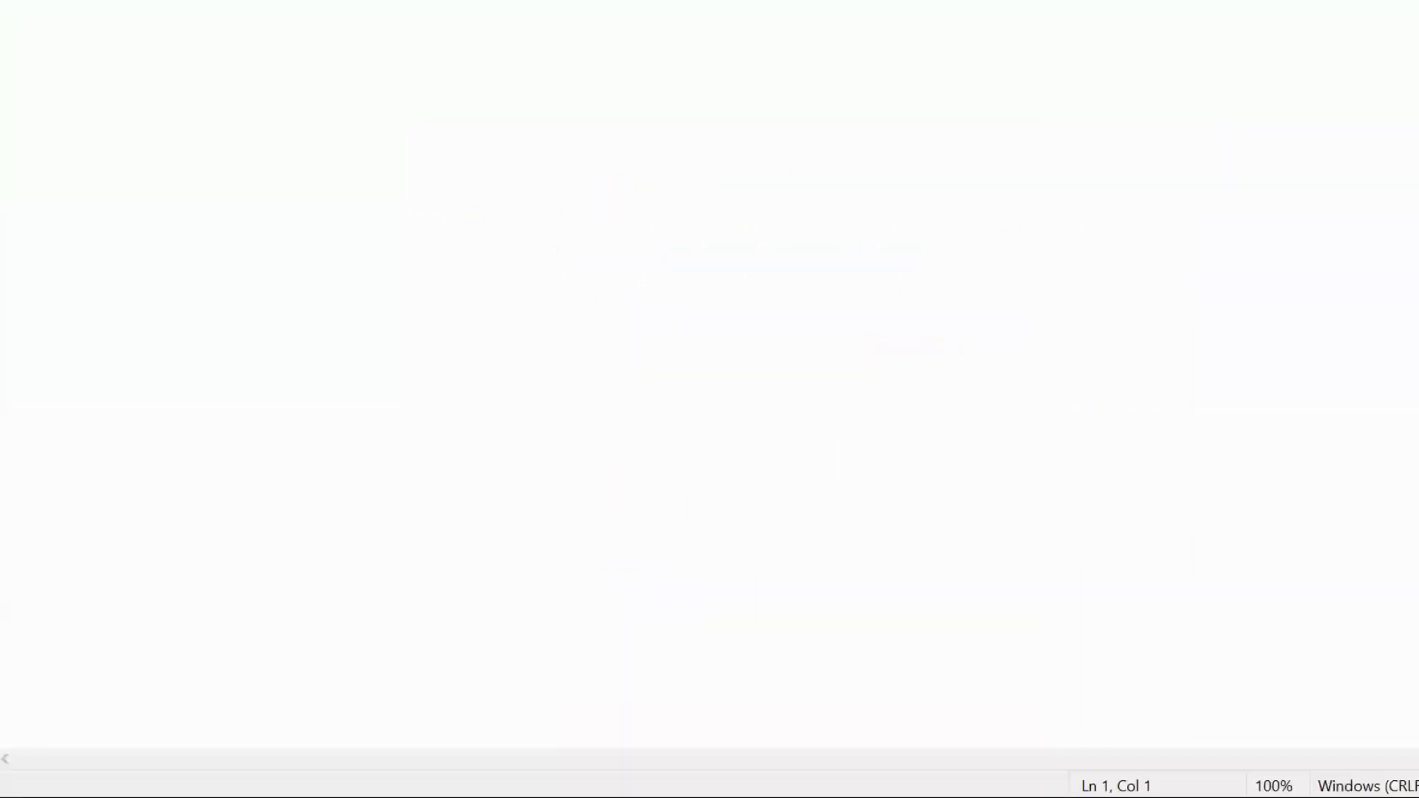
key("ctrl+v")
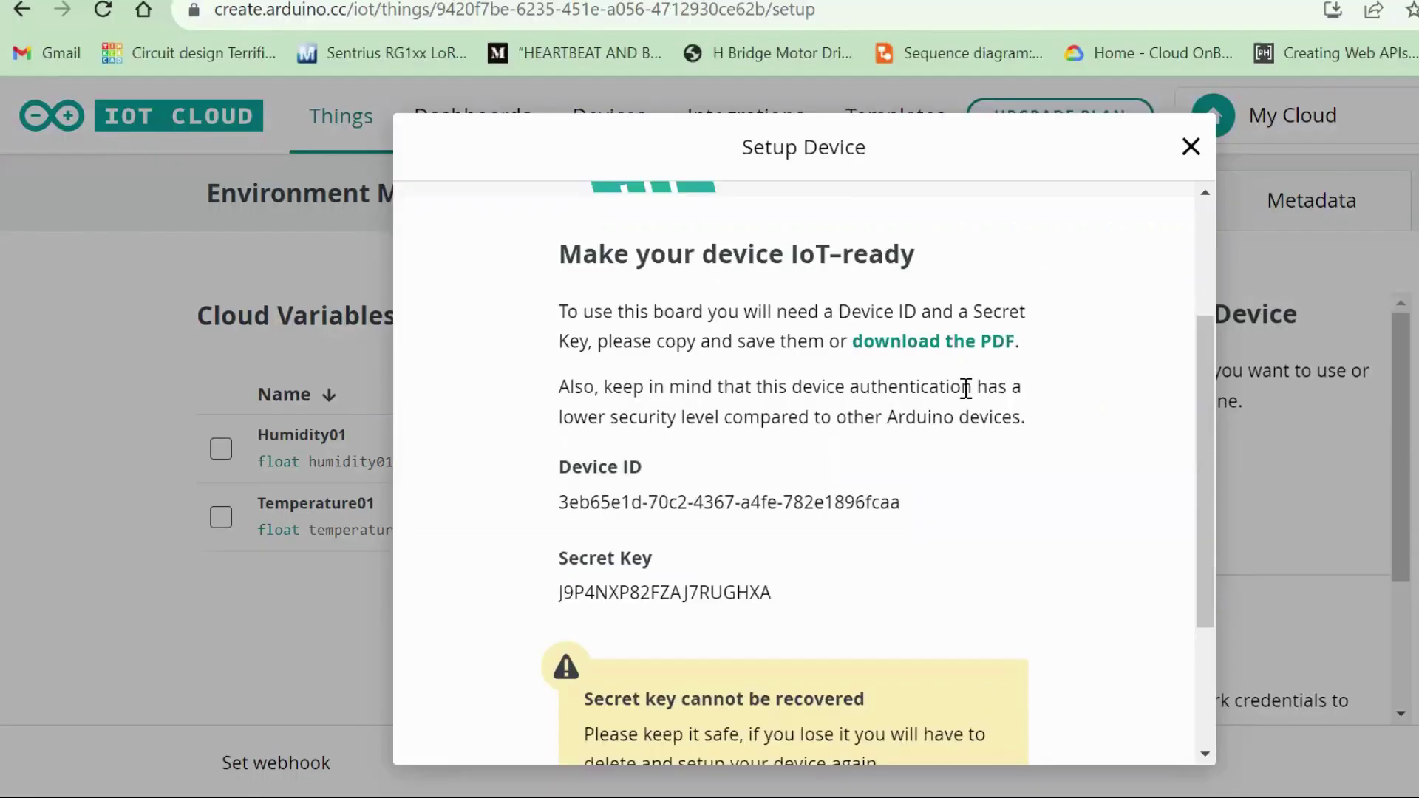
Confirm the device ID and secret key are saved and finish device setup.
scroll(964, 386, "down", 3)
left_click(605, 654)
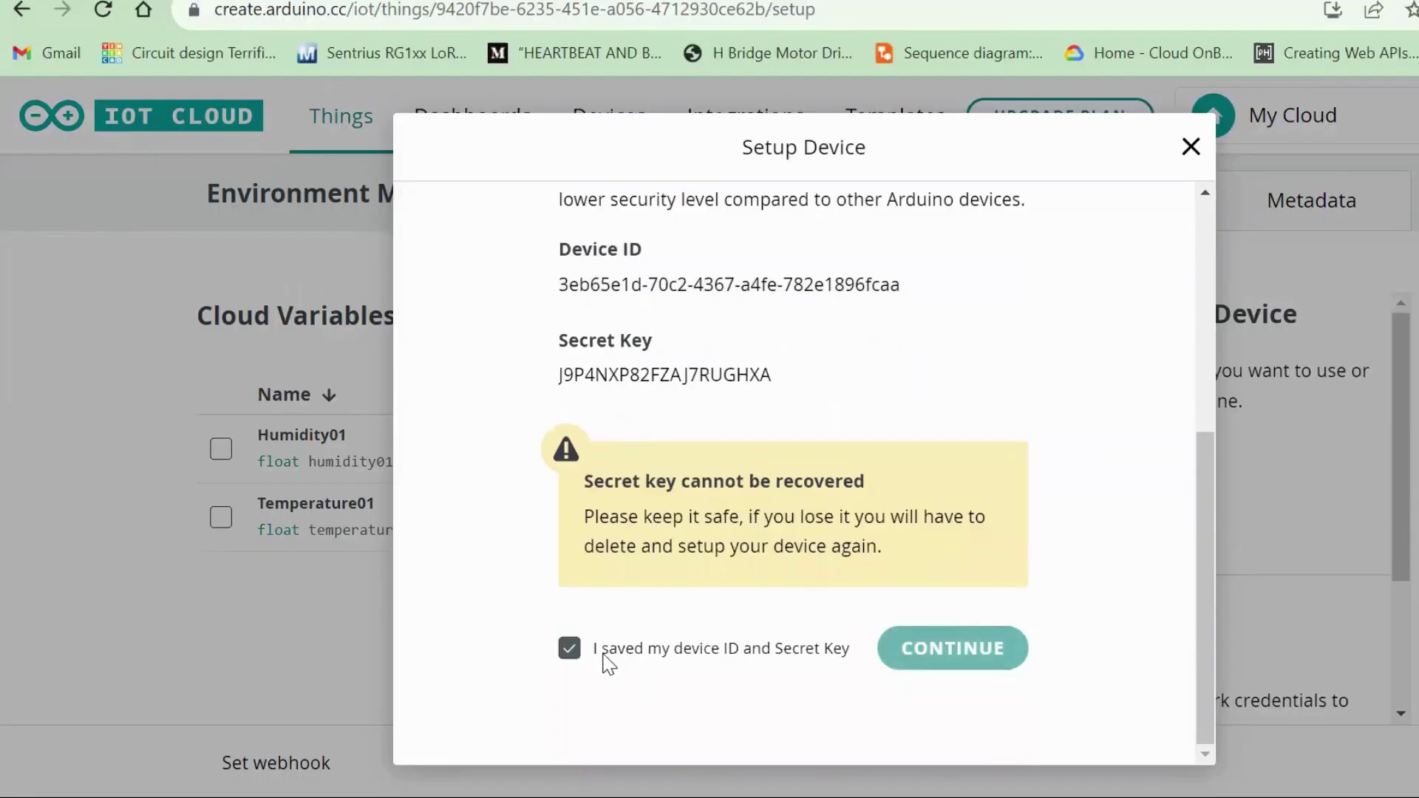
left_click(983, 660)
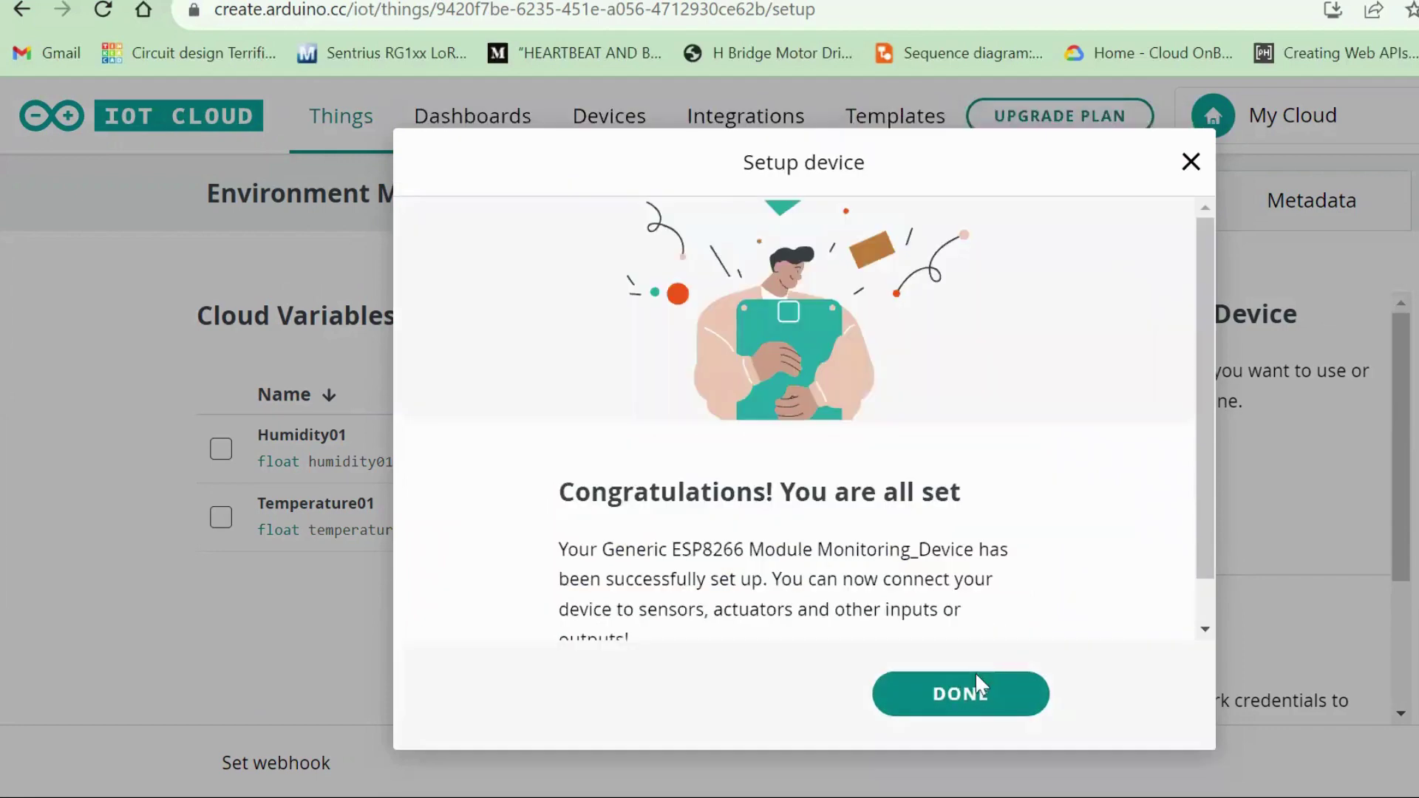
left_click(973, 695)
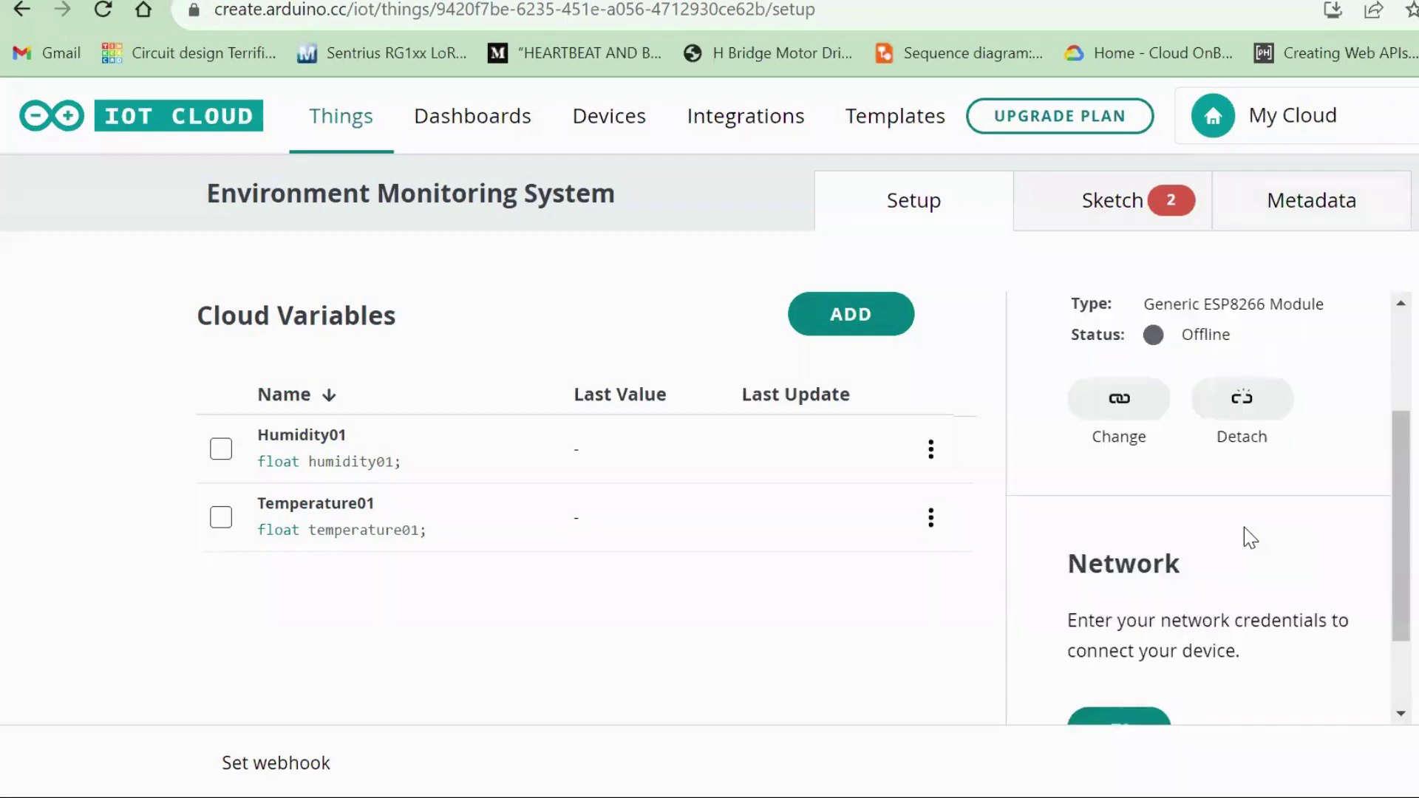
Open the network configuration and enter the Wi-Fi network name.
scroll(1244, 526, "down", 4)
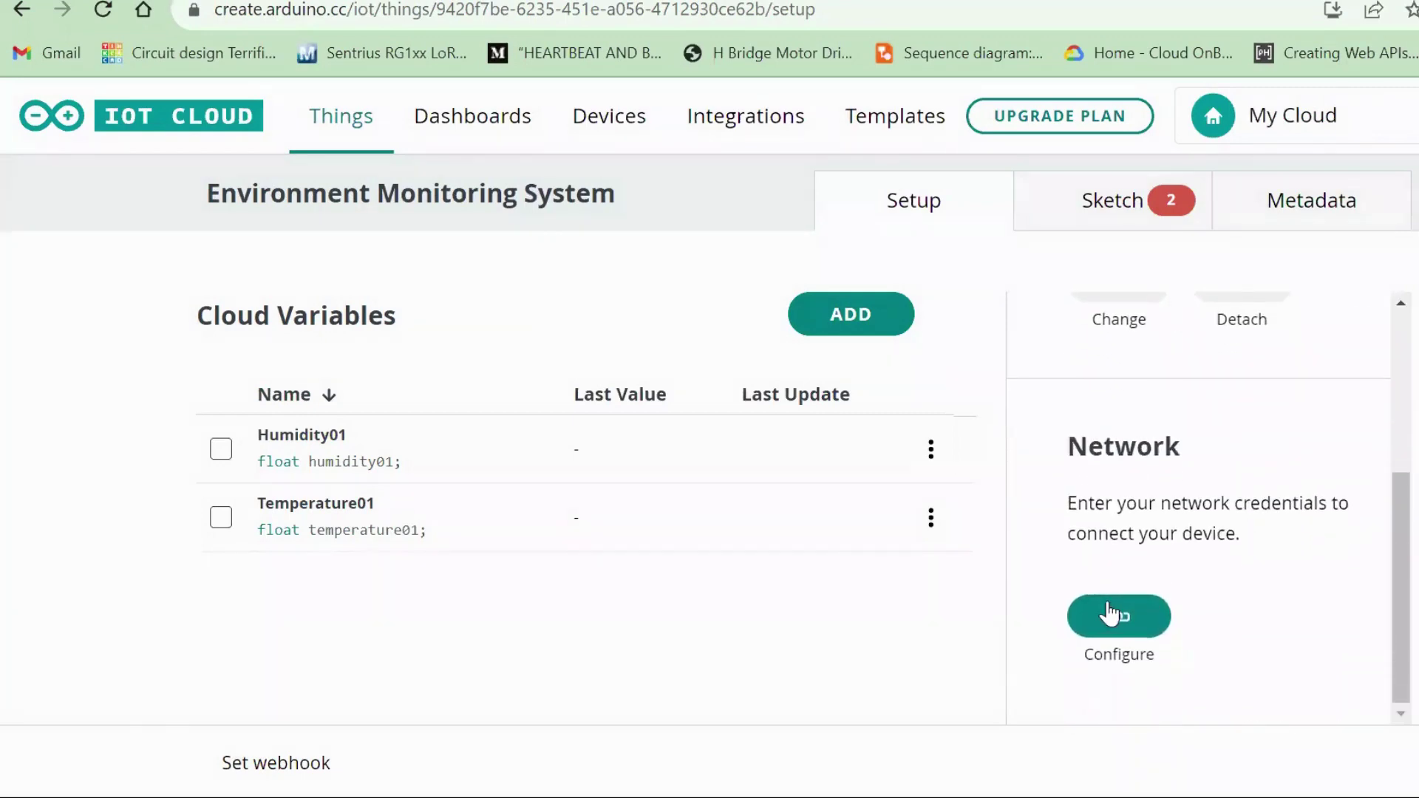
left_click(1115, 614)
left_click(761, 444)
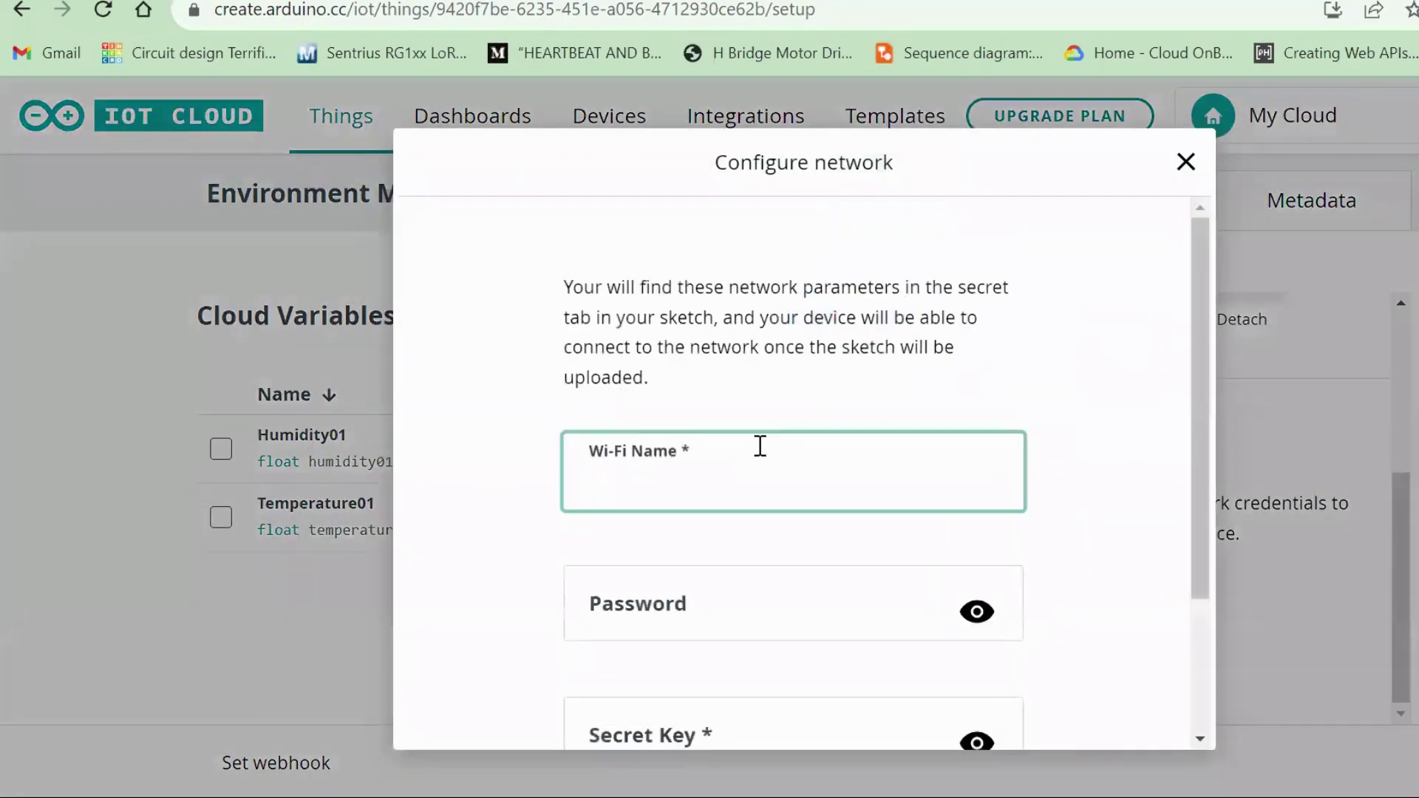
scroll(760, 445, "down", 2)
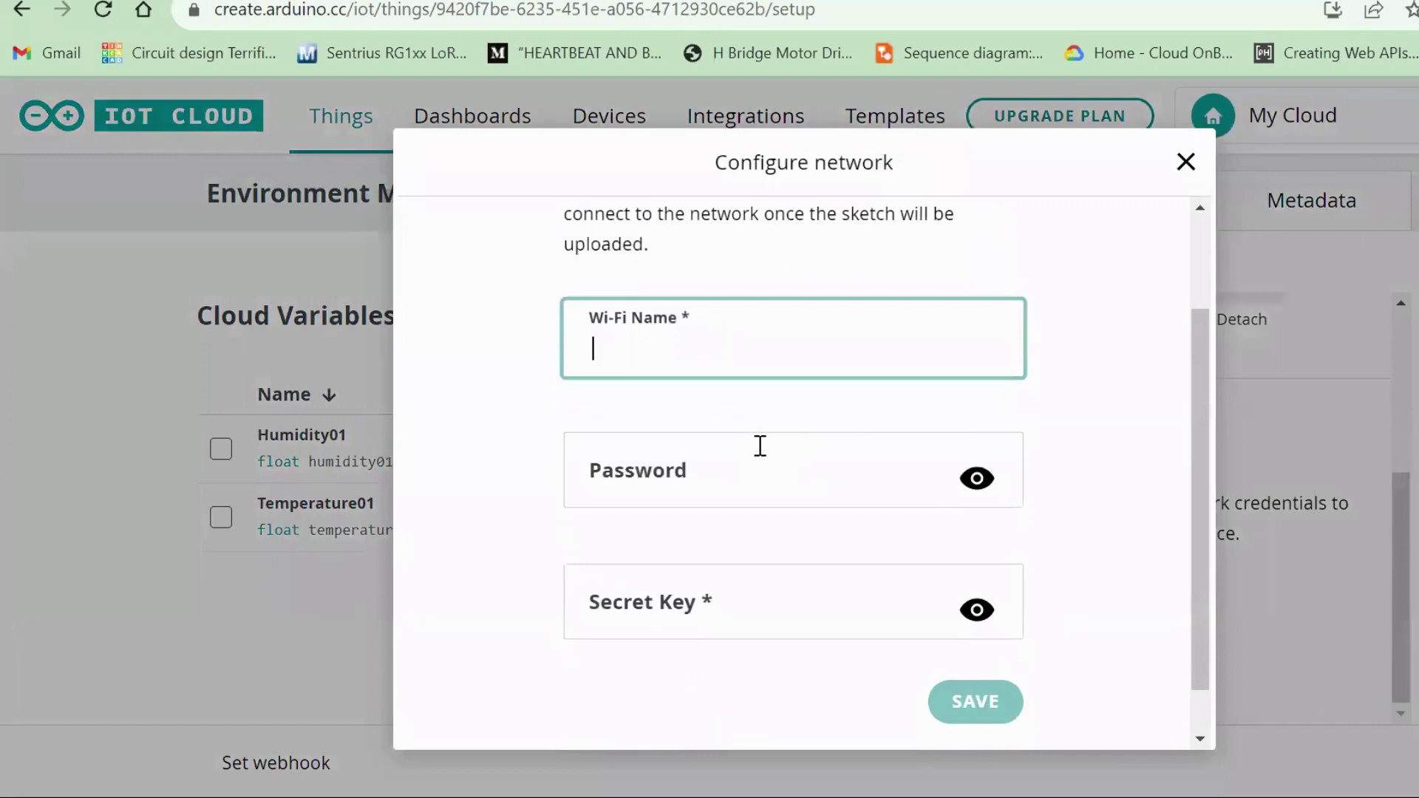
type("Zander-2.45")
key("BackSpace")
type("G")
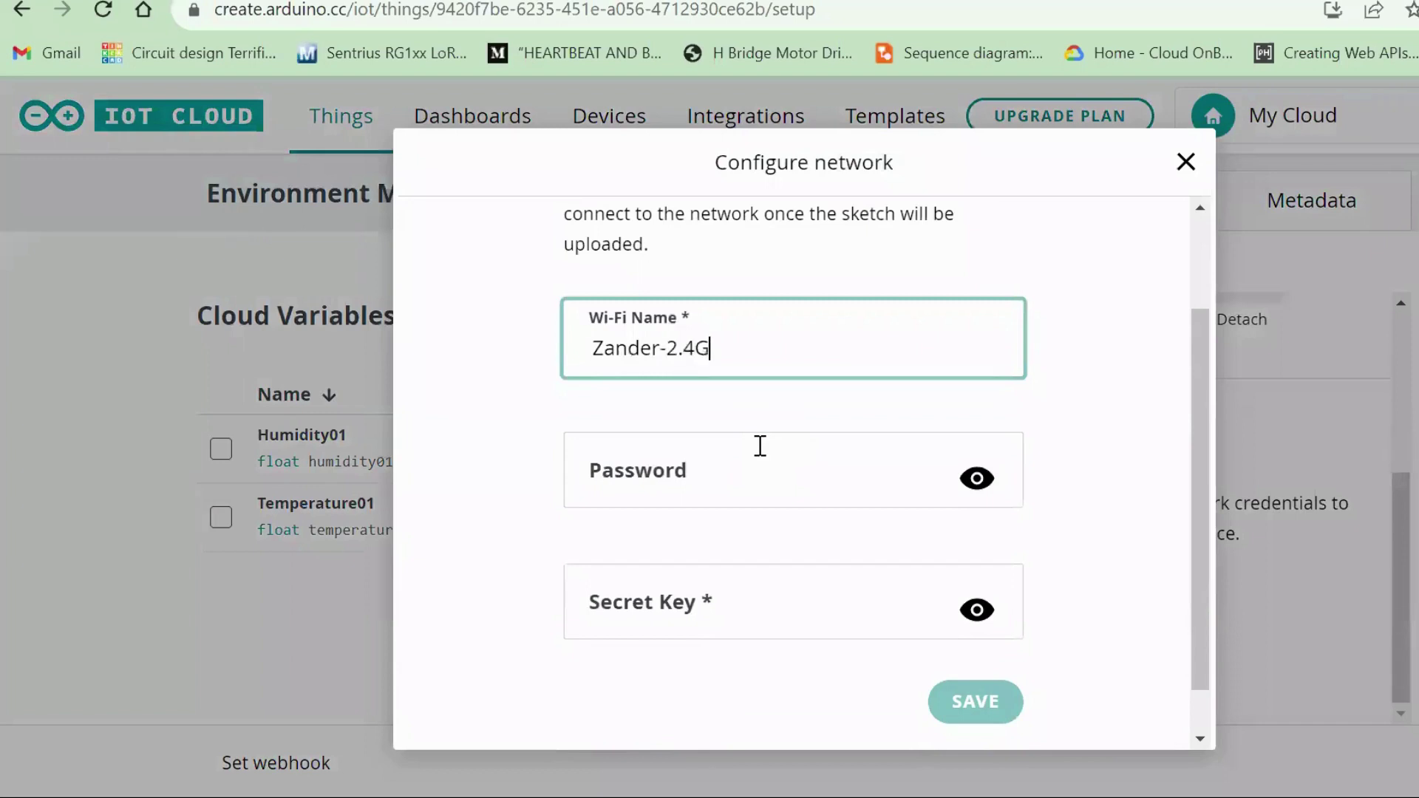
Enter the Wi-Fi password, paste the device secret key, and save the network settings.
left_click(761, 481)
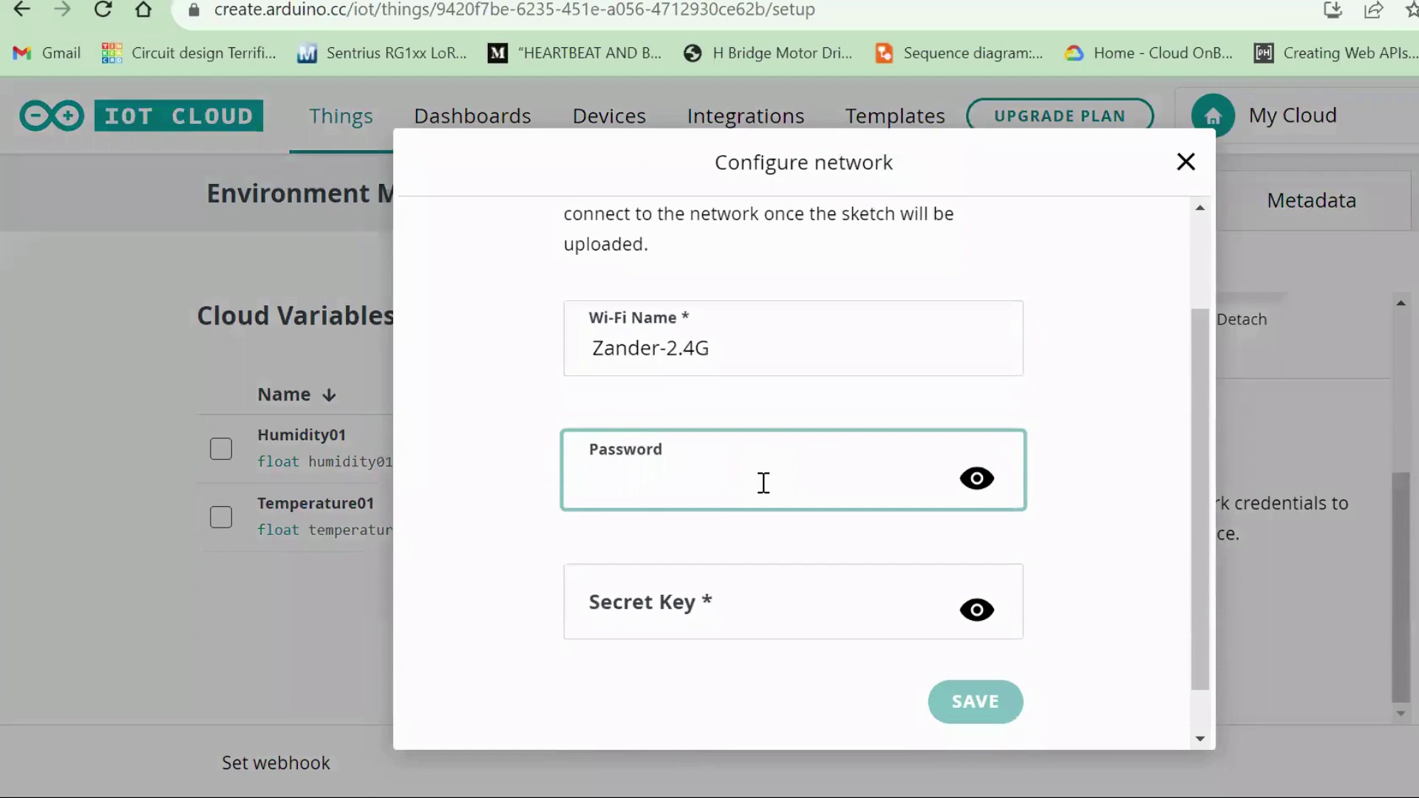
type("***")
key("BackSpace")
type("**********")
left_click(807, 592)
key("ctrl+v")
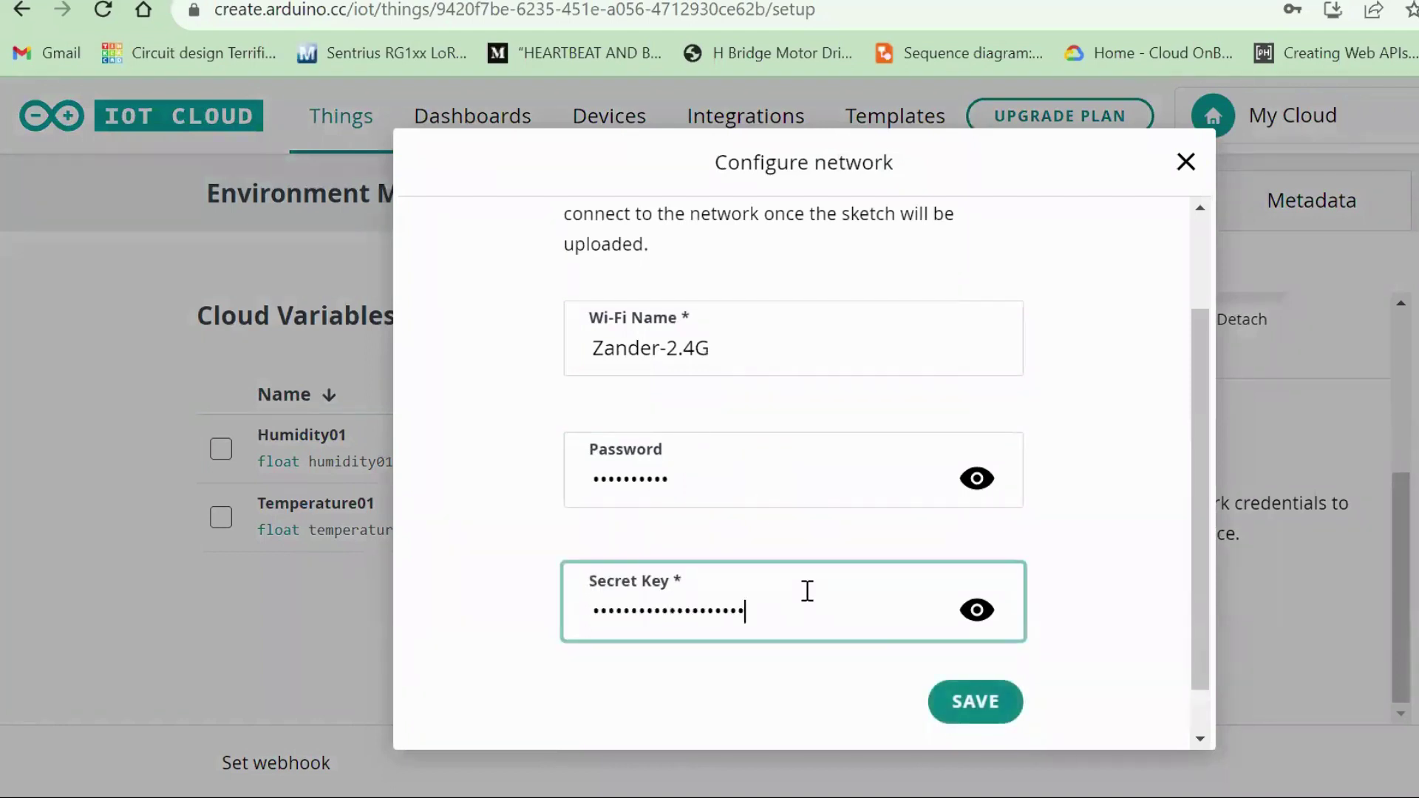
left_click(965, 702)
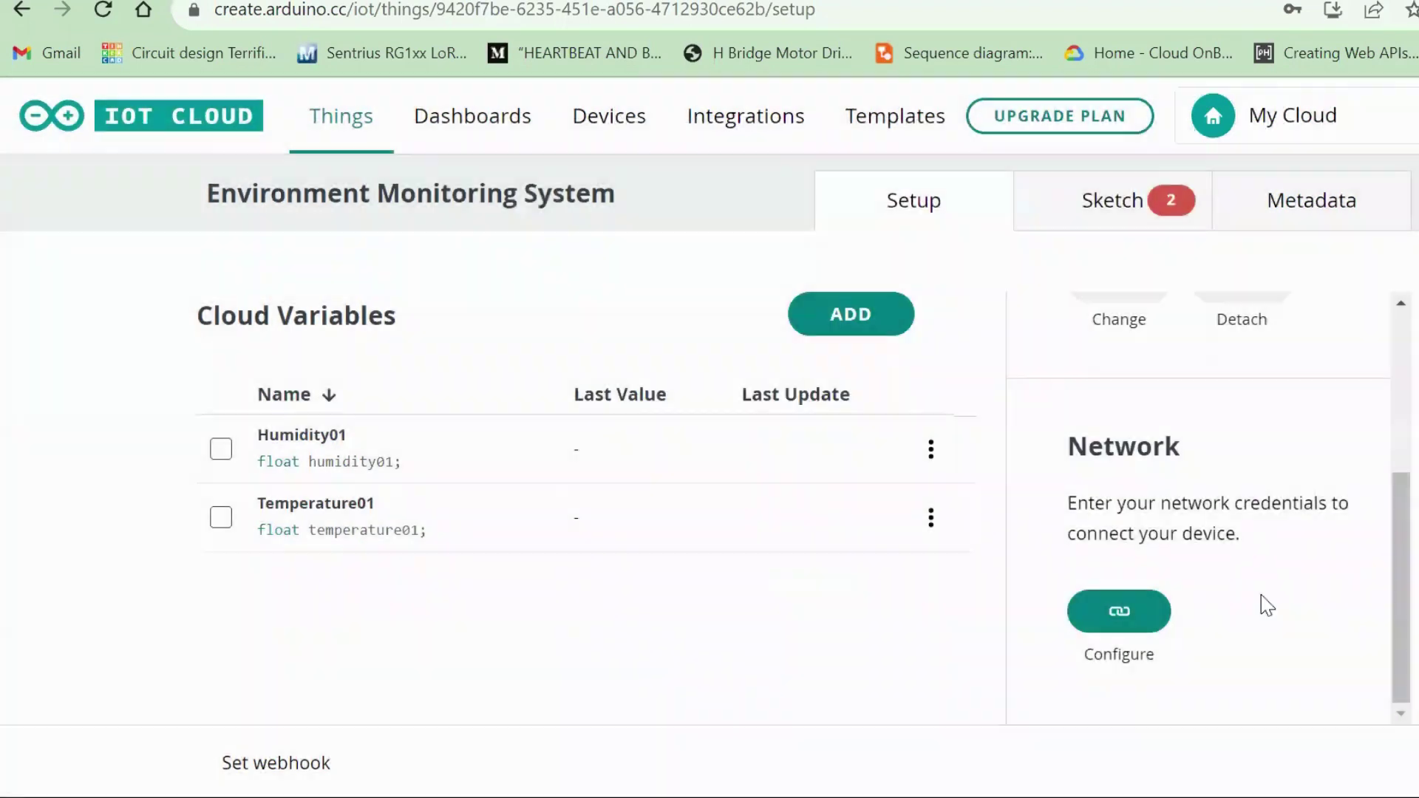
Switch Environment Monitoring System to its Sketch tab to view the generated code.
scroll(1244, 516, "up", 4)
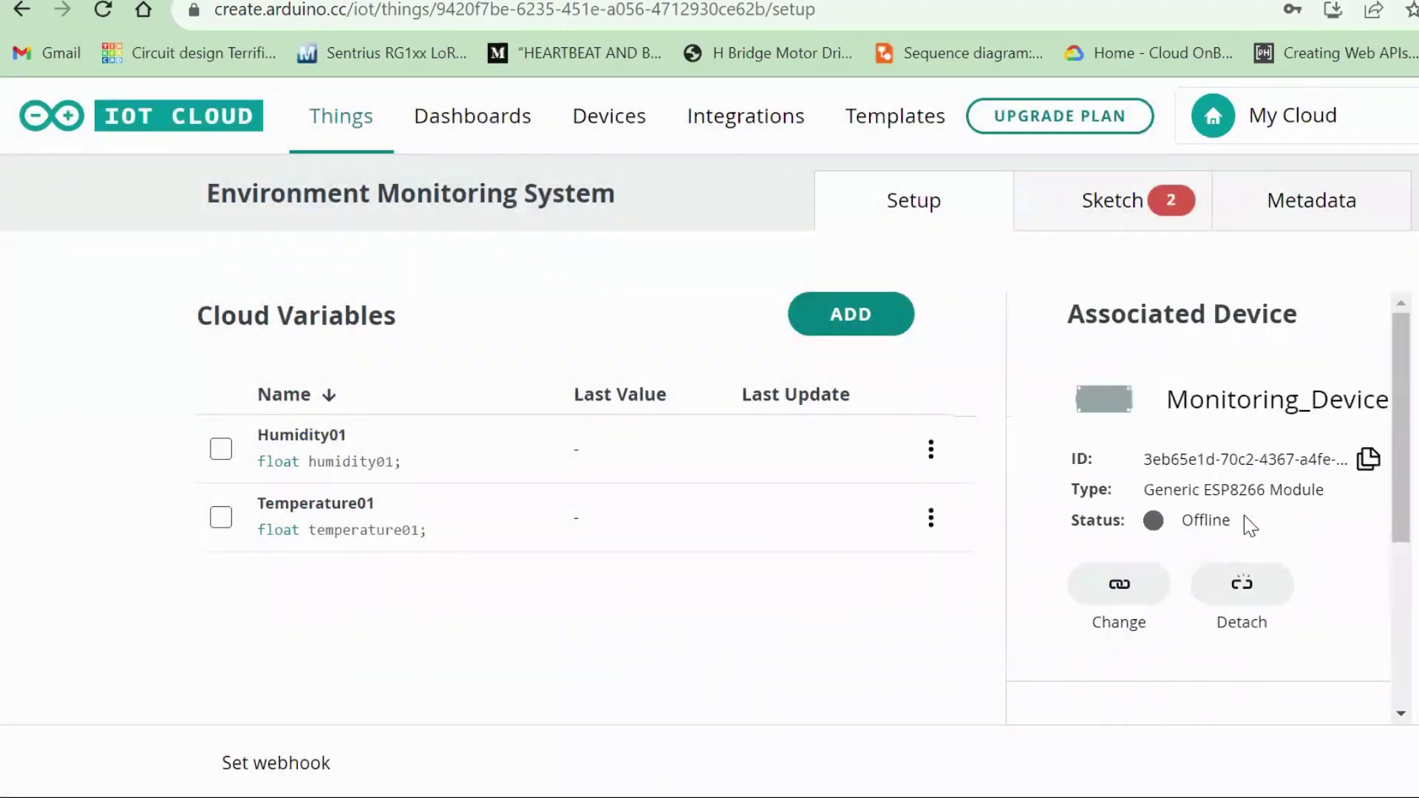
scroll(1245, 446, "down", 4)
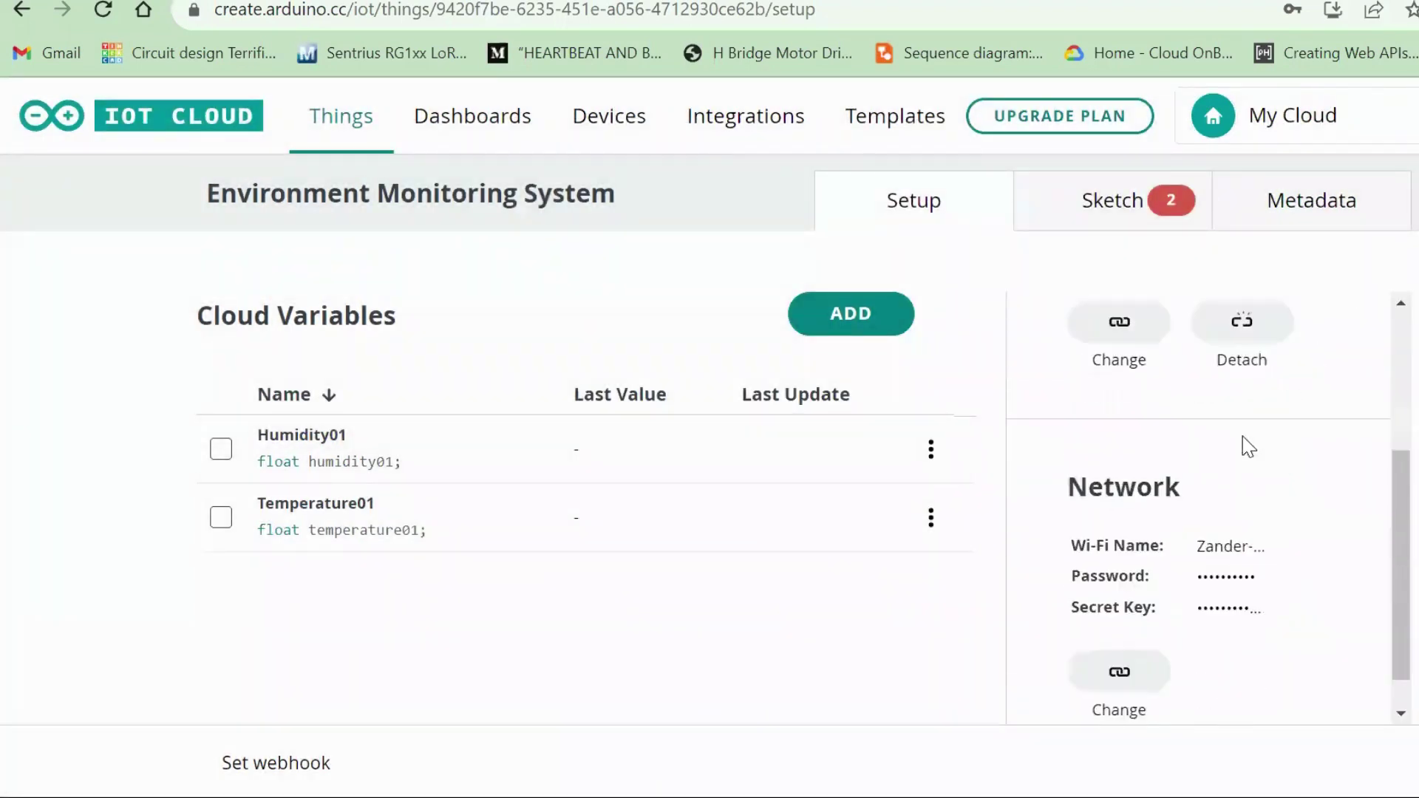
scroll(1244, 444, "up", 4)
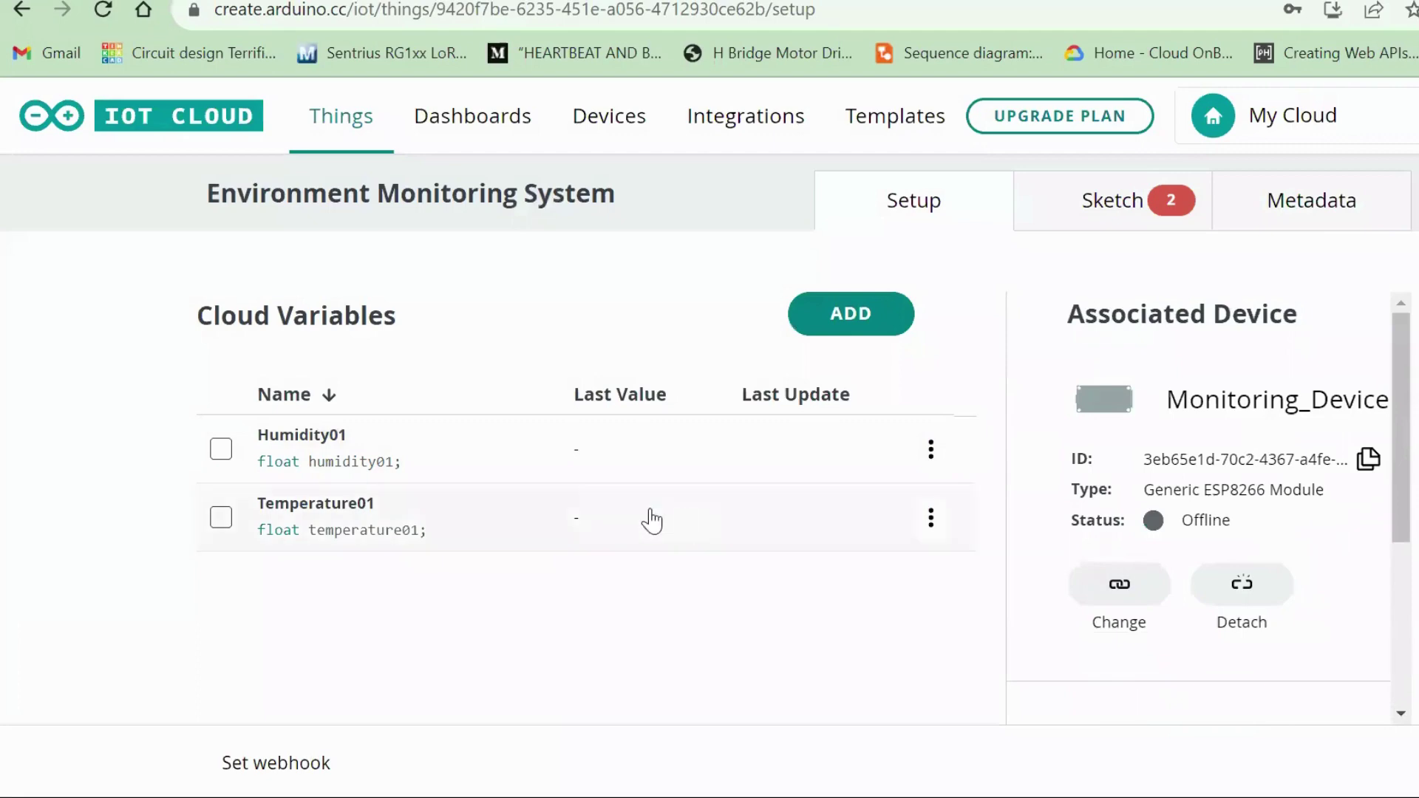
left_click(1050, 216)
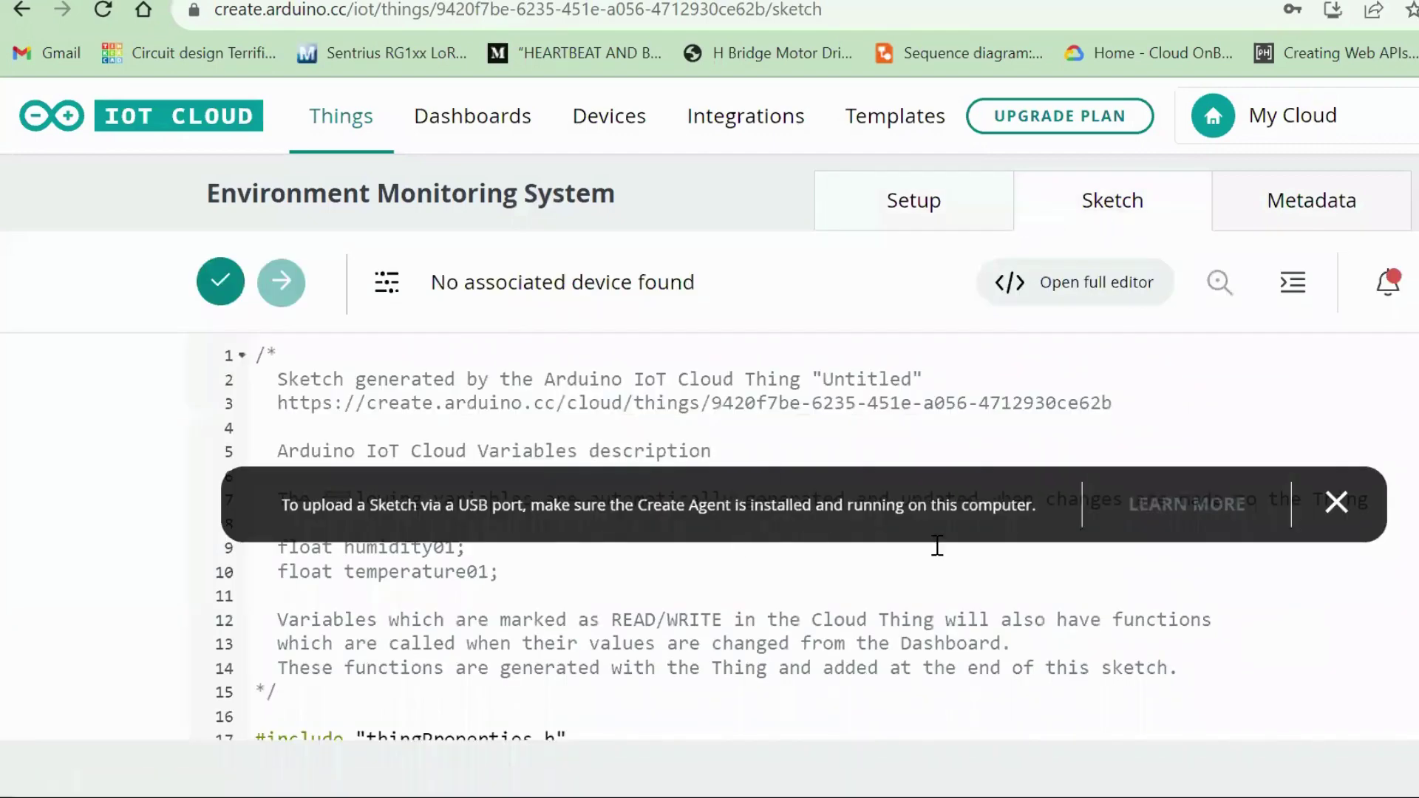
Open the generated sketch in the full editor with the cursor after the thingProperties.h include.
left_click(1073, 286)
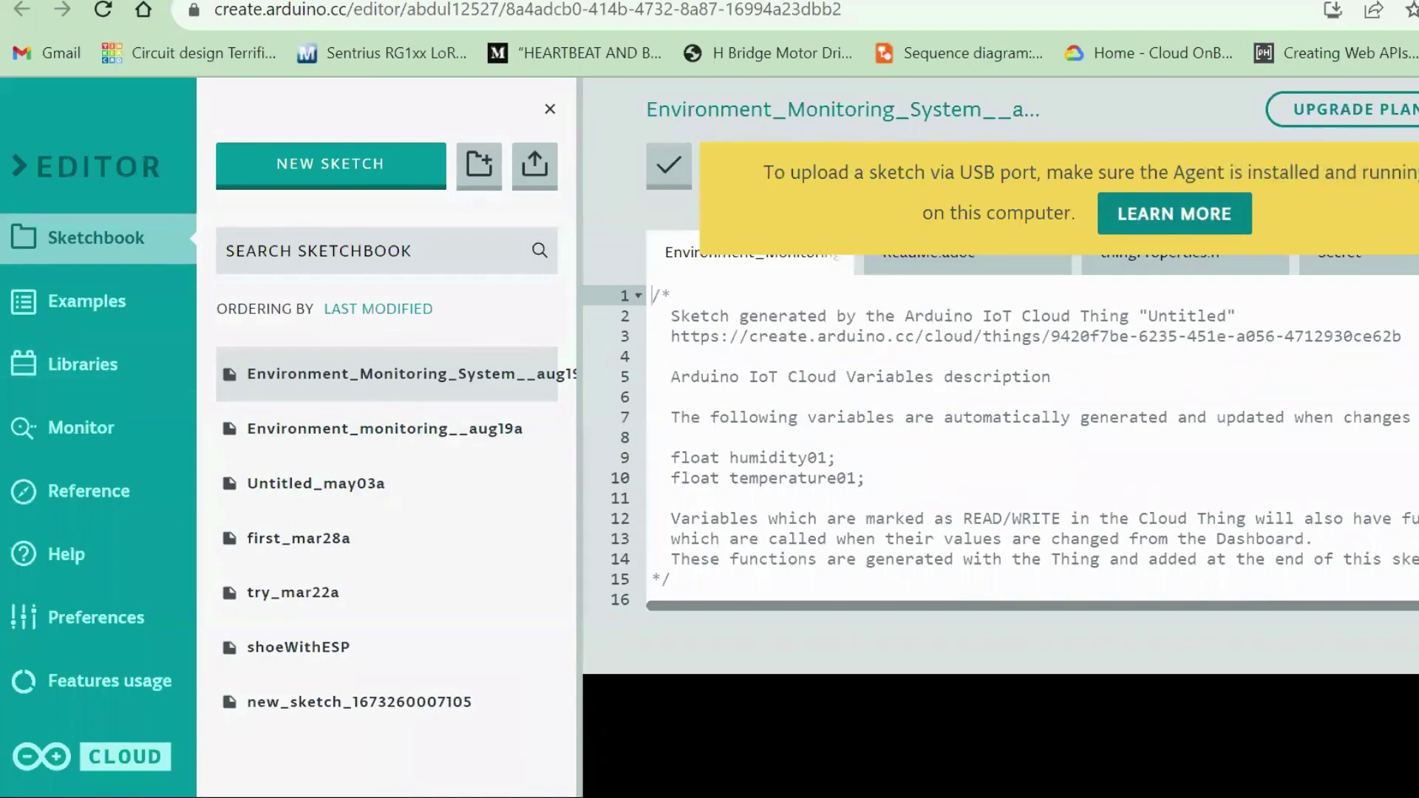
scroll(975, 459, "down", 5)
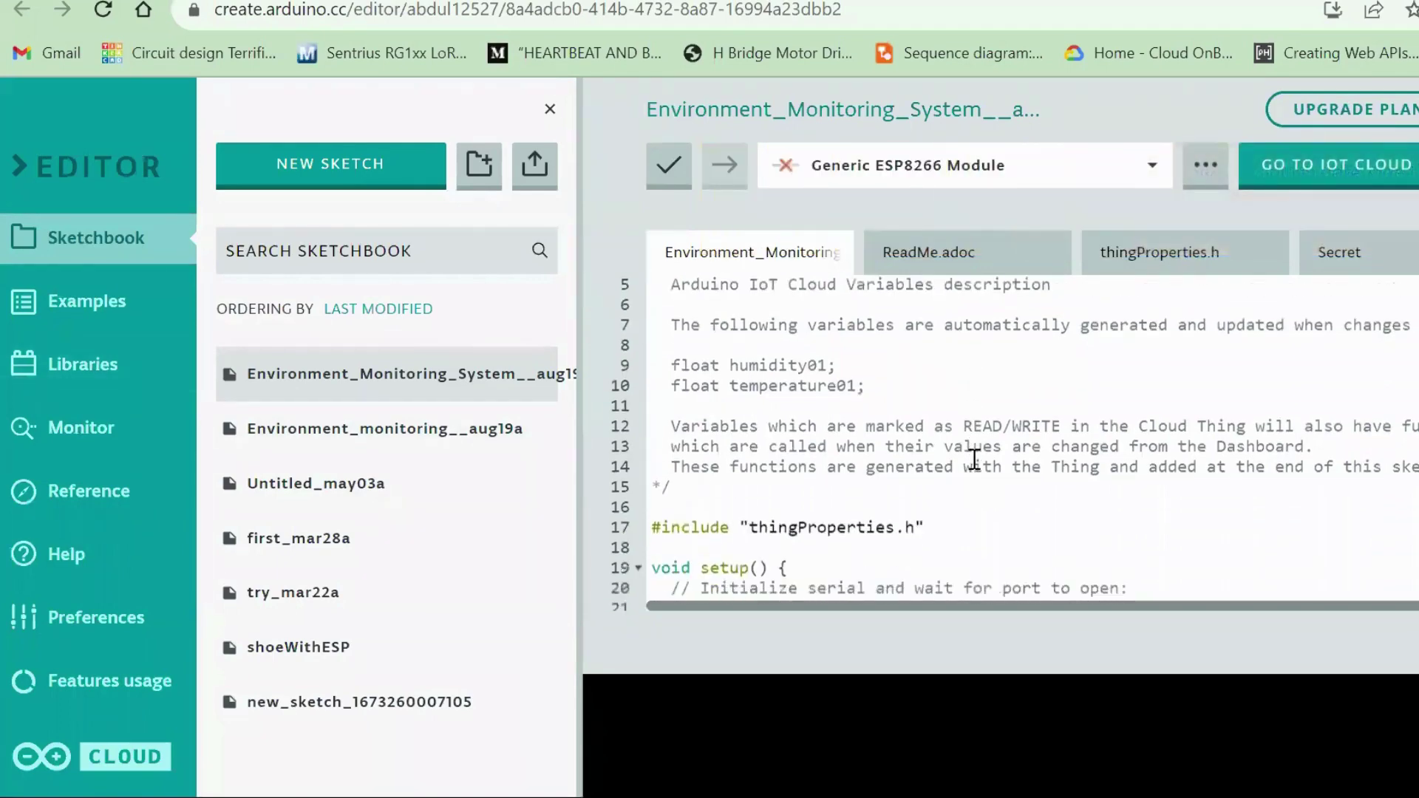
scroll(975, 459, "down", 1)
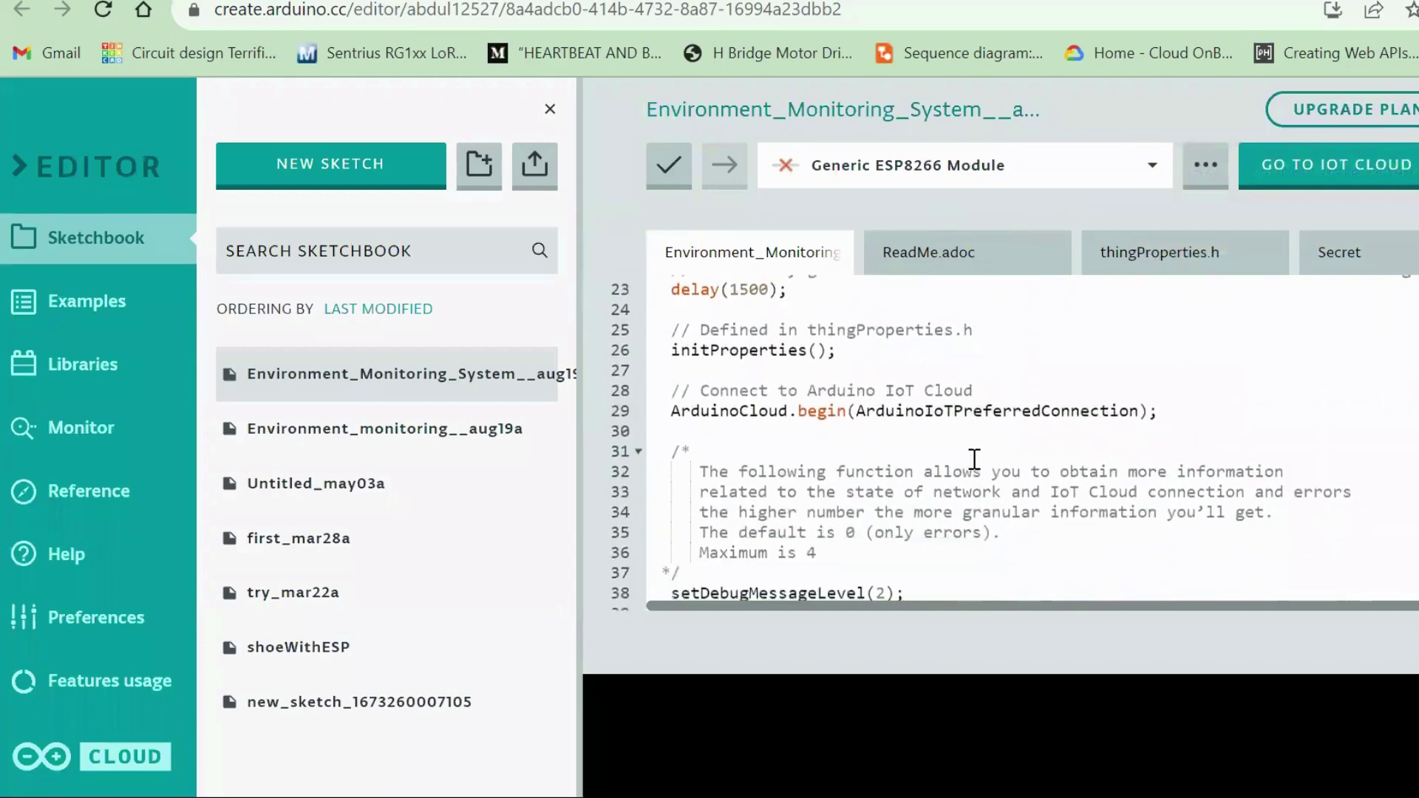
scroll(975, 459, "up", 3)
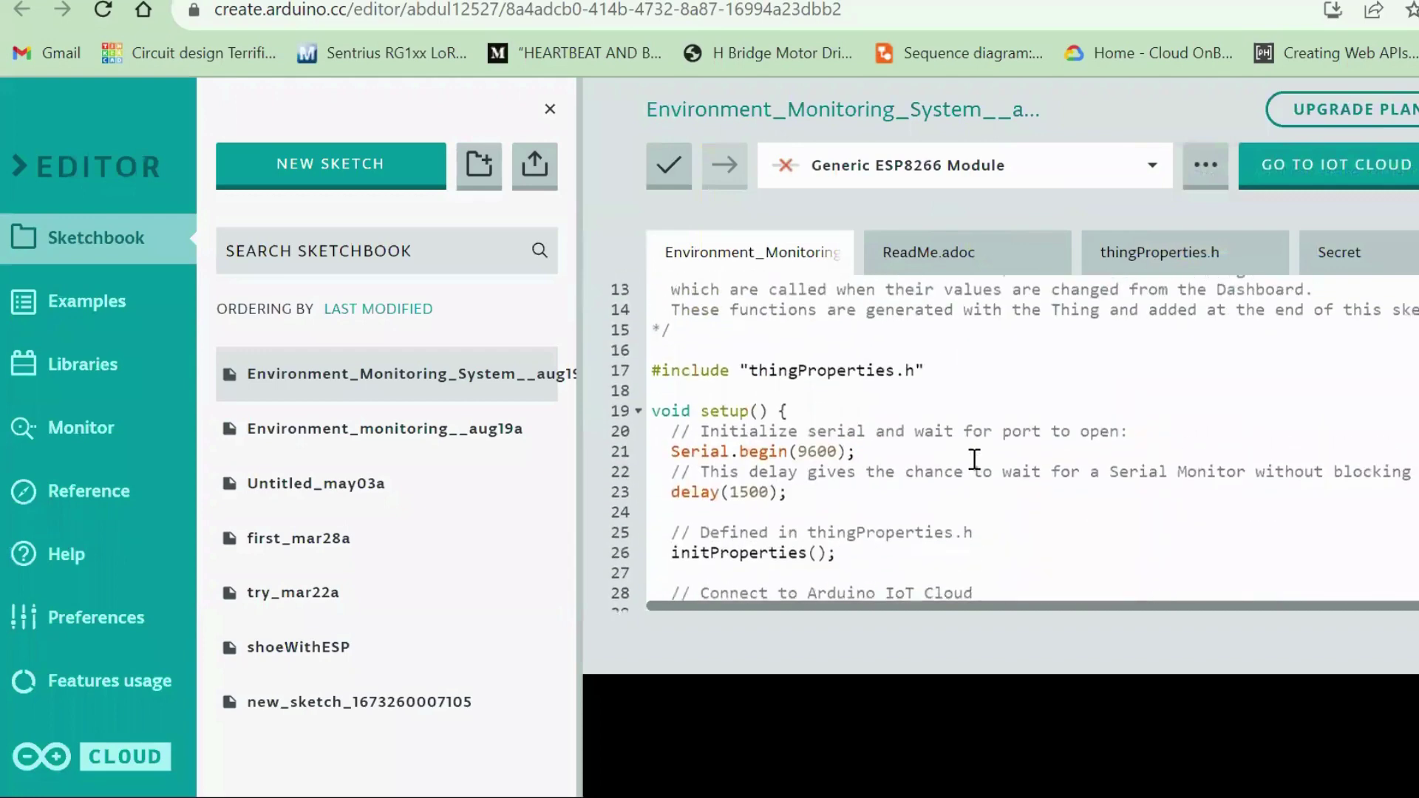
left_click(954, 370)
Add #include "dht.h" below thingProperties.h and begin the DHT dht(13,DHT11) declaration.
key("Return")
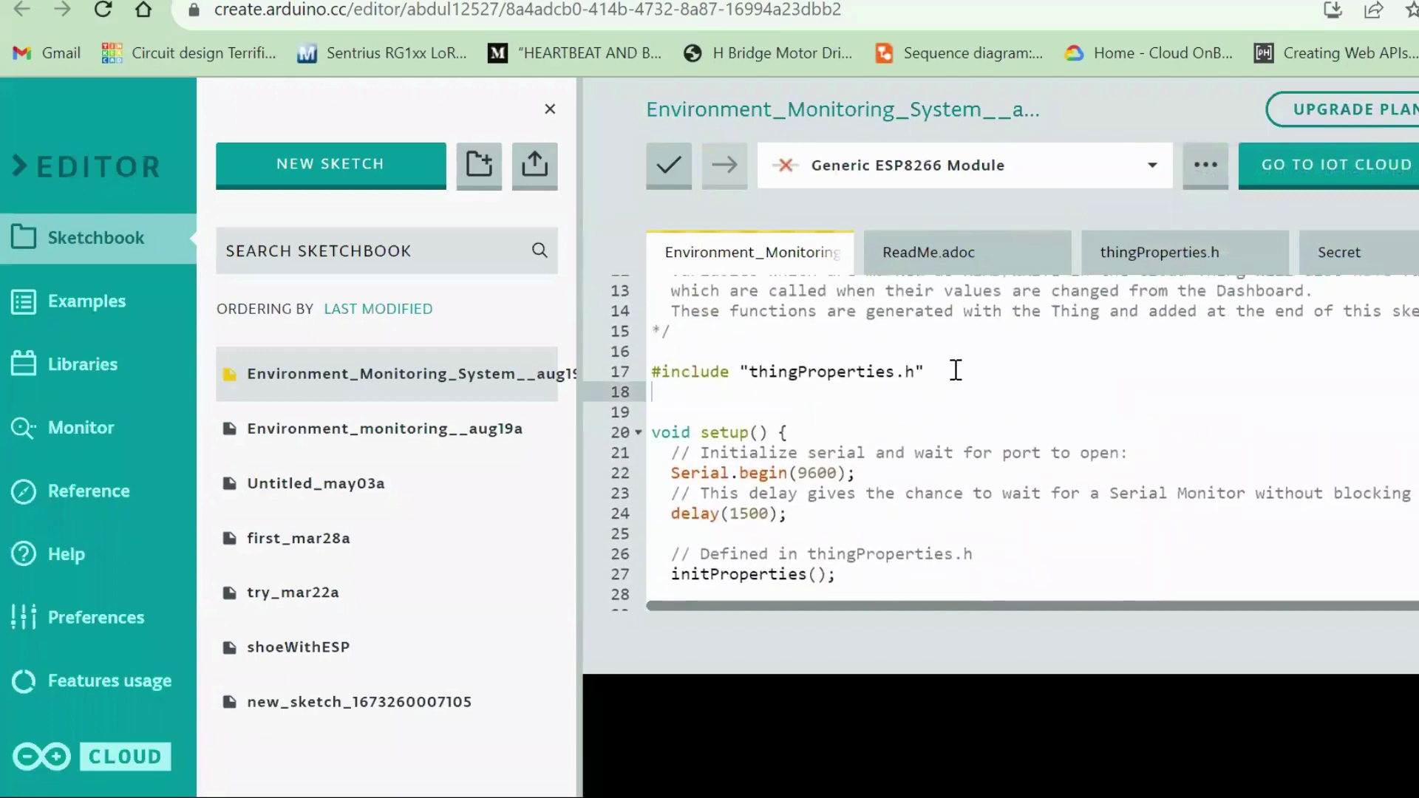
type("#include \"")
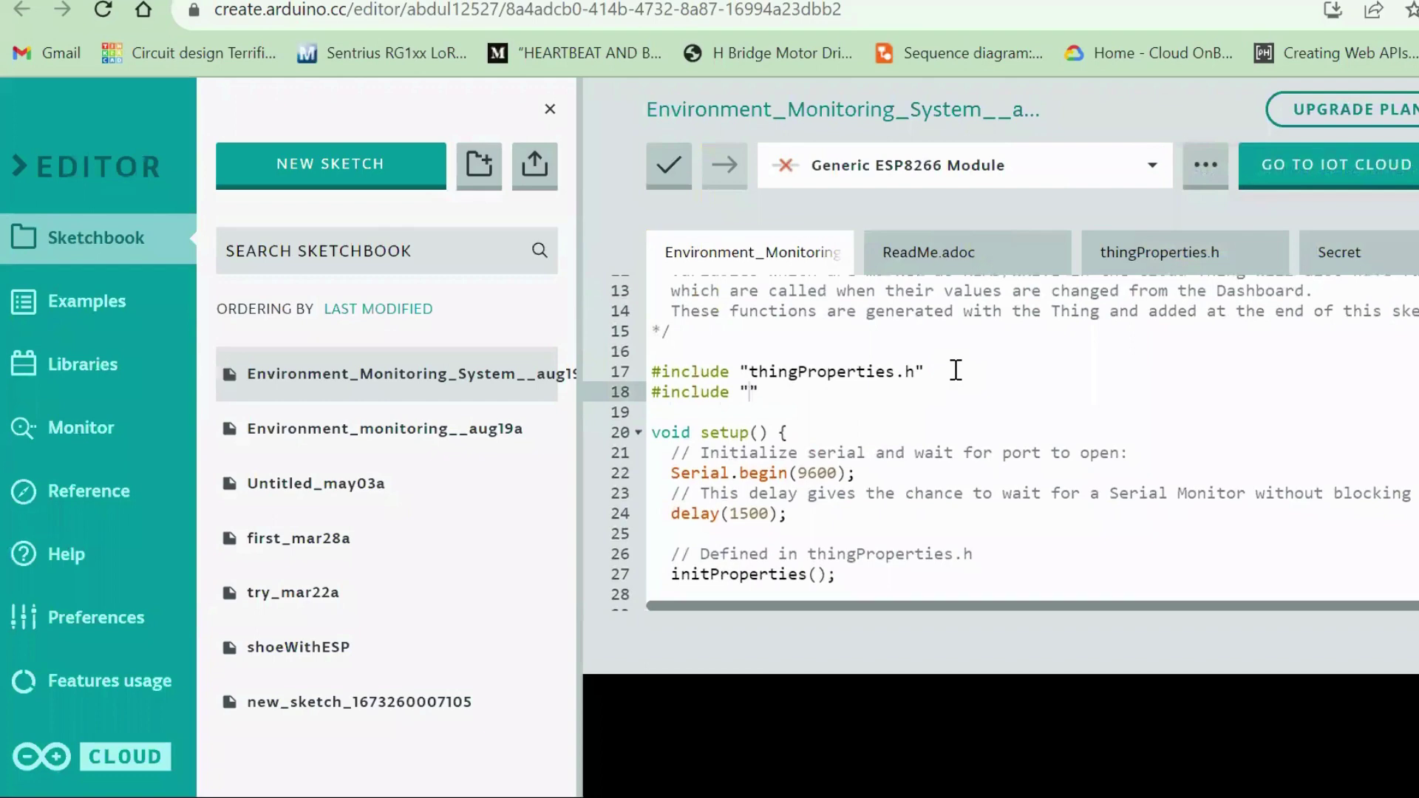
type("dht.h")
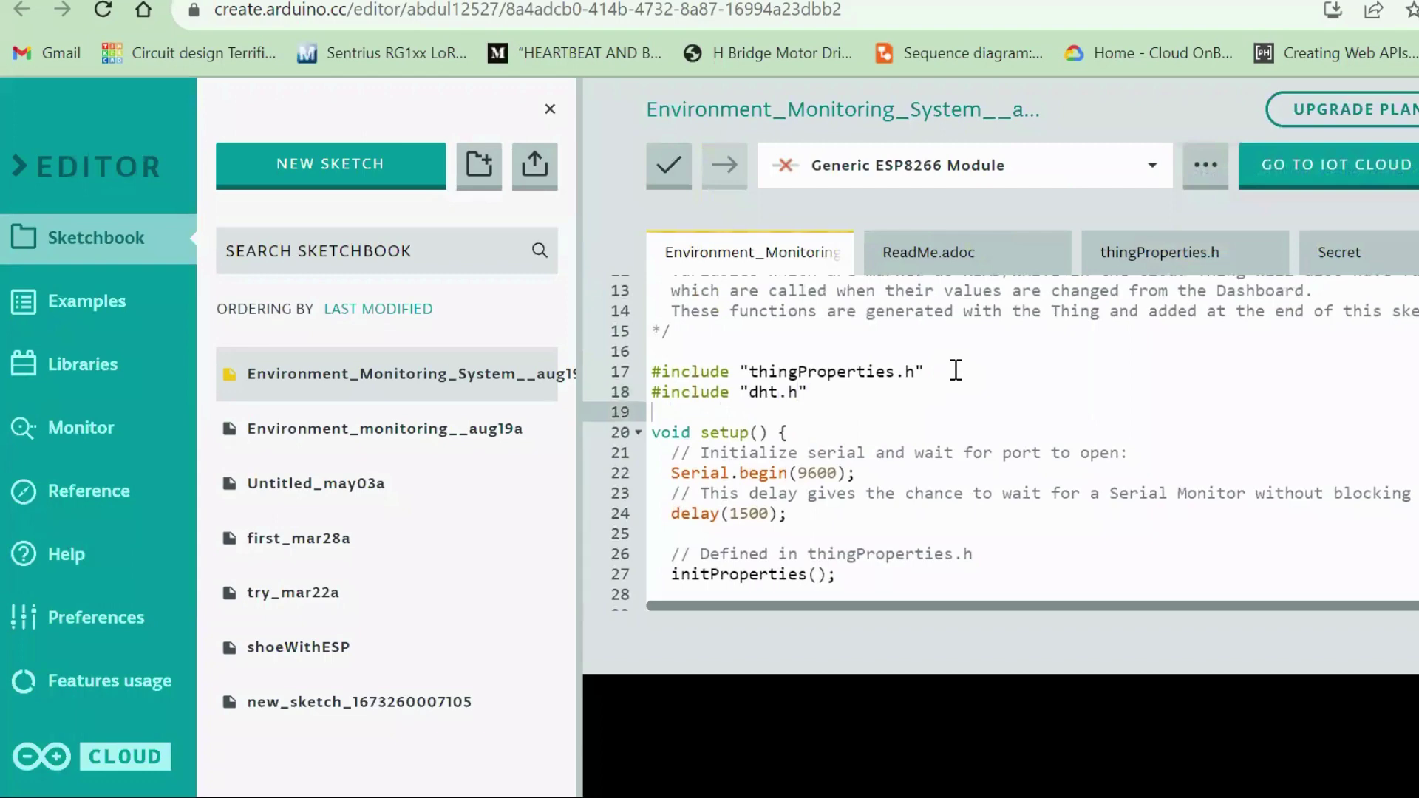
type("\"'")
key("BackSpace")
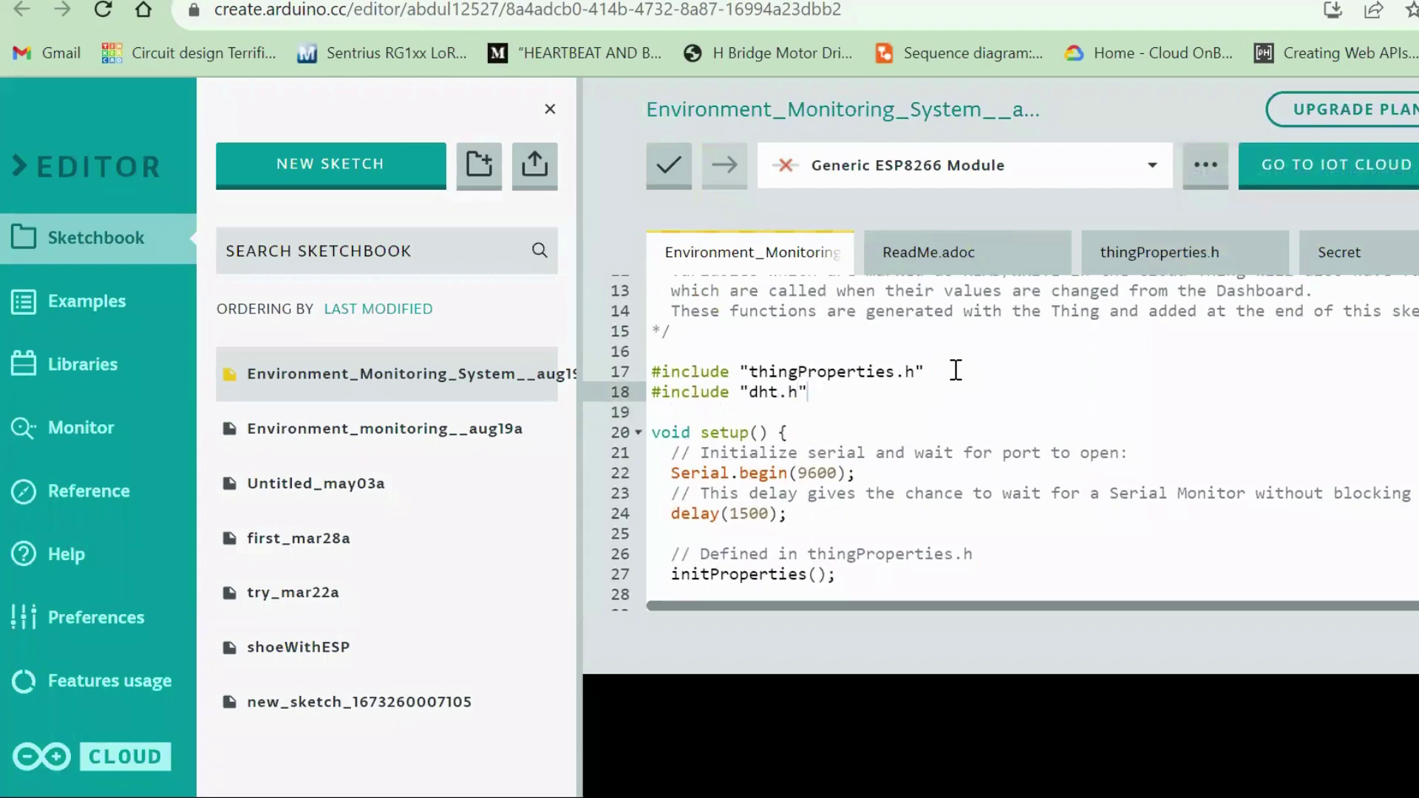
key("Return")
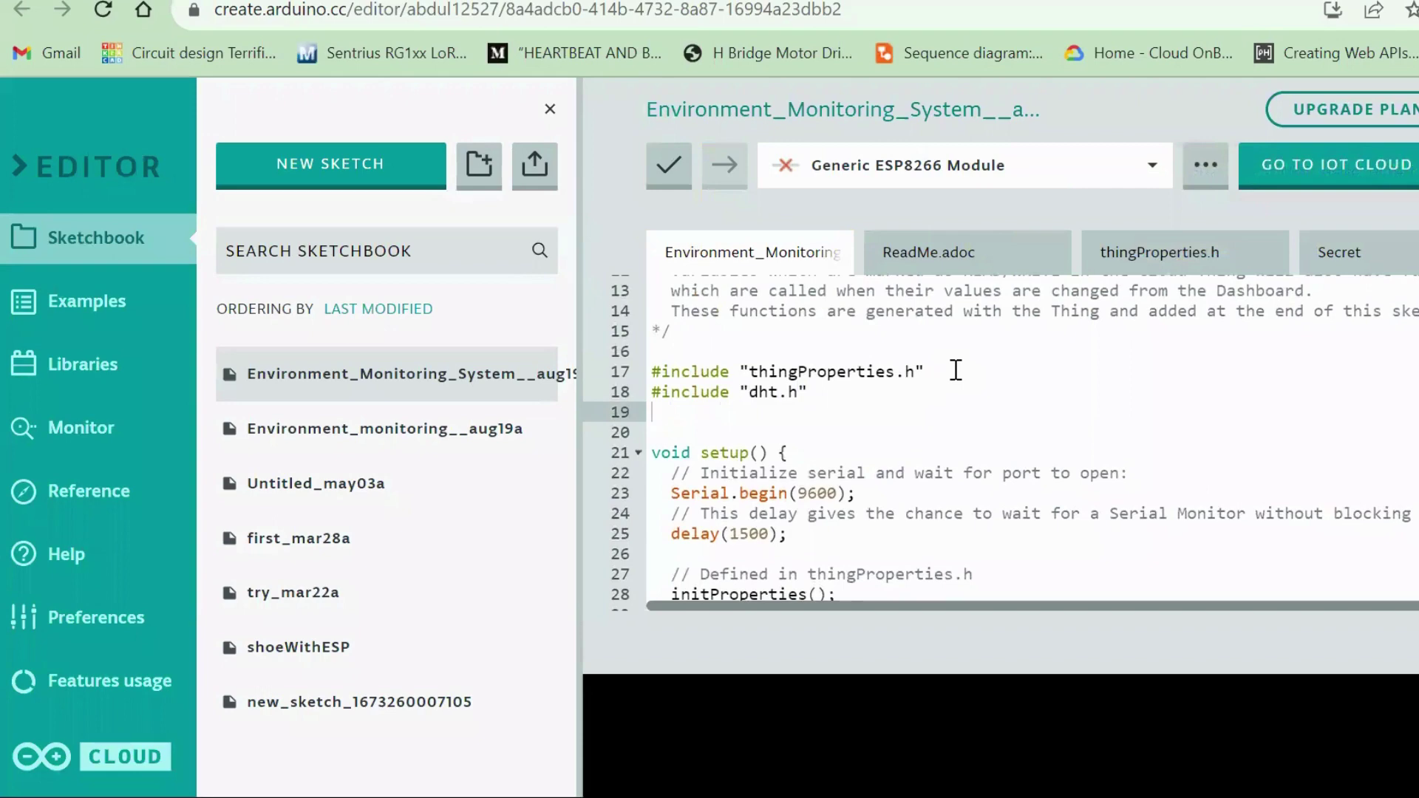
key("Return")
type("DHT")
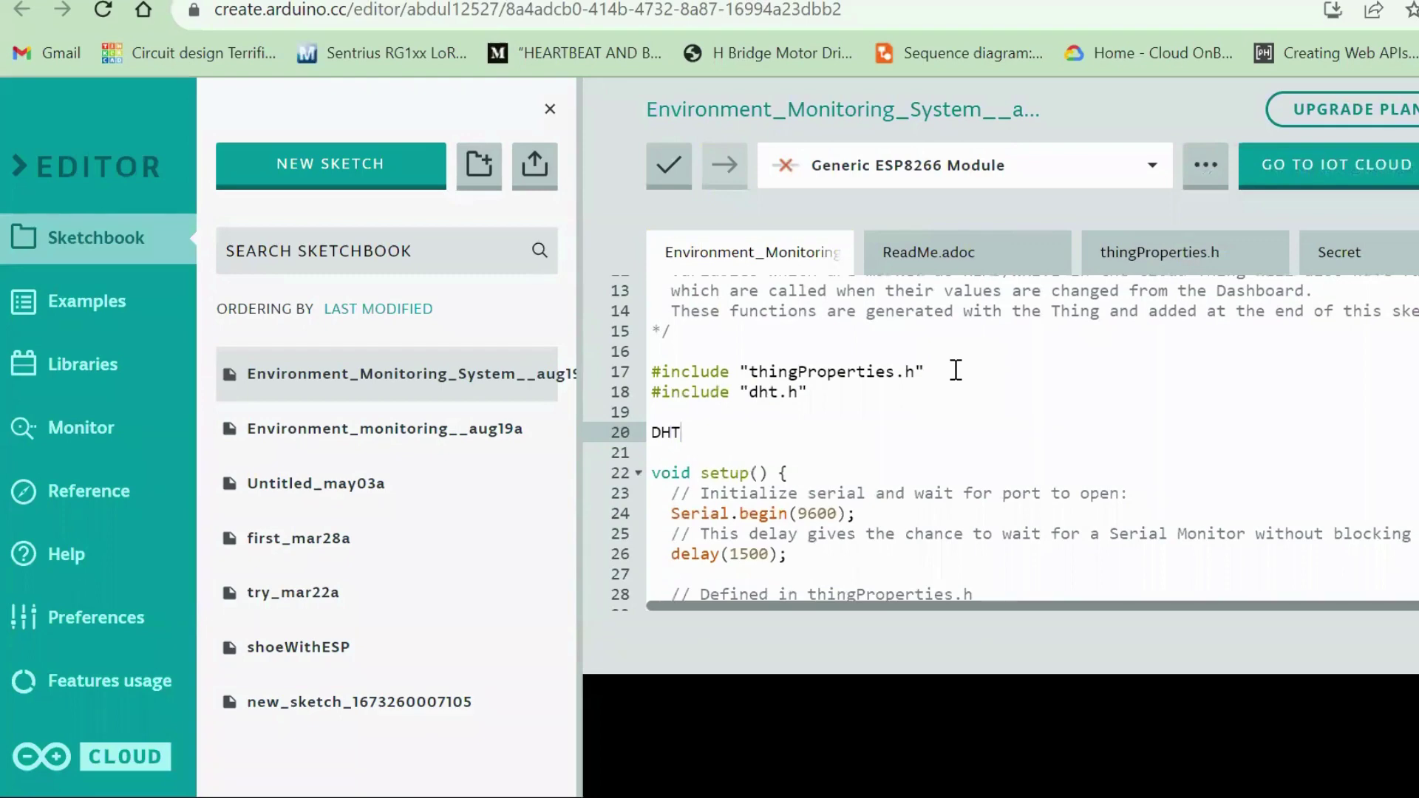
type(" dht()")
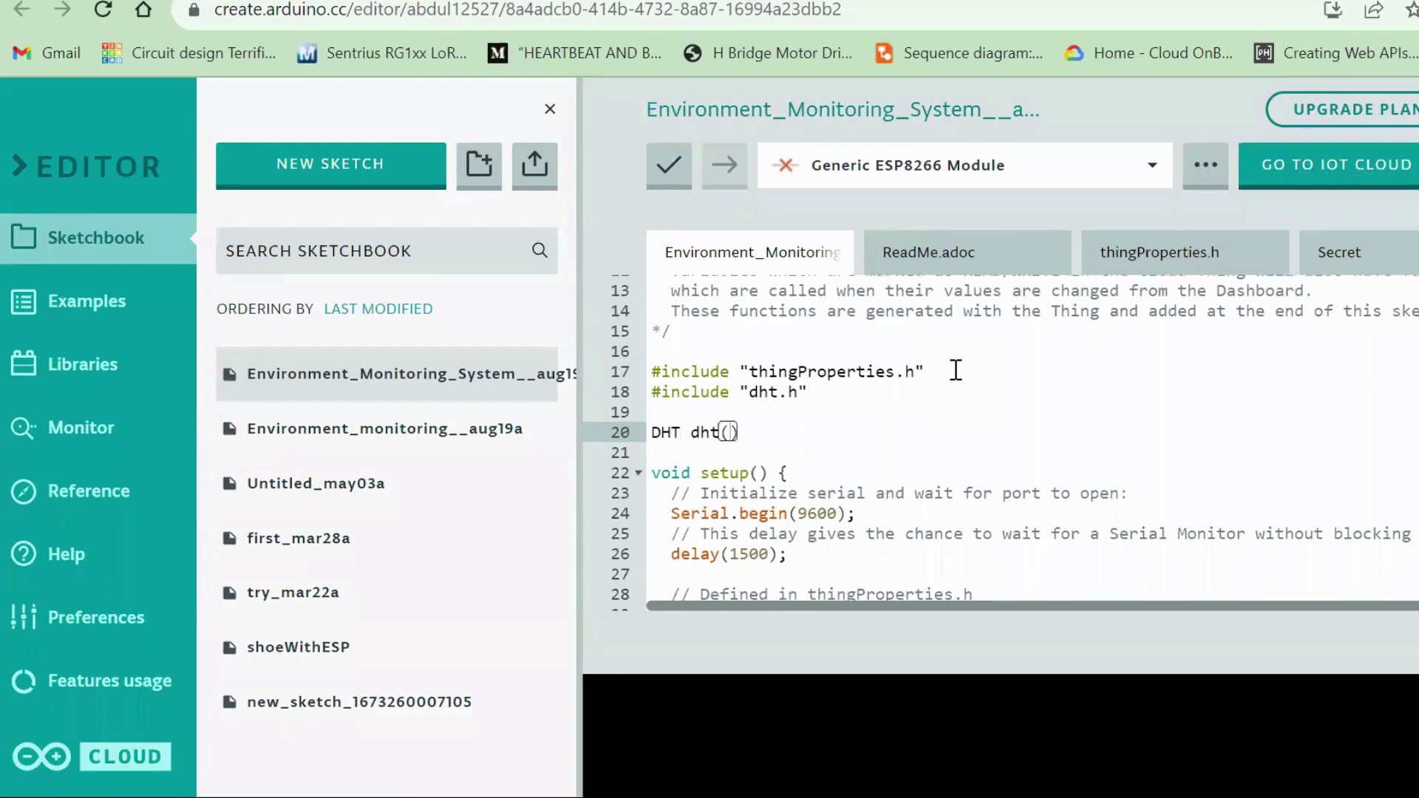
type("13,DHT11")
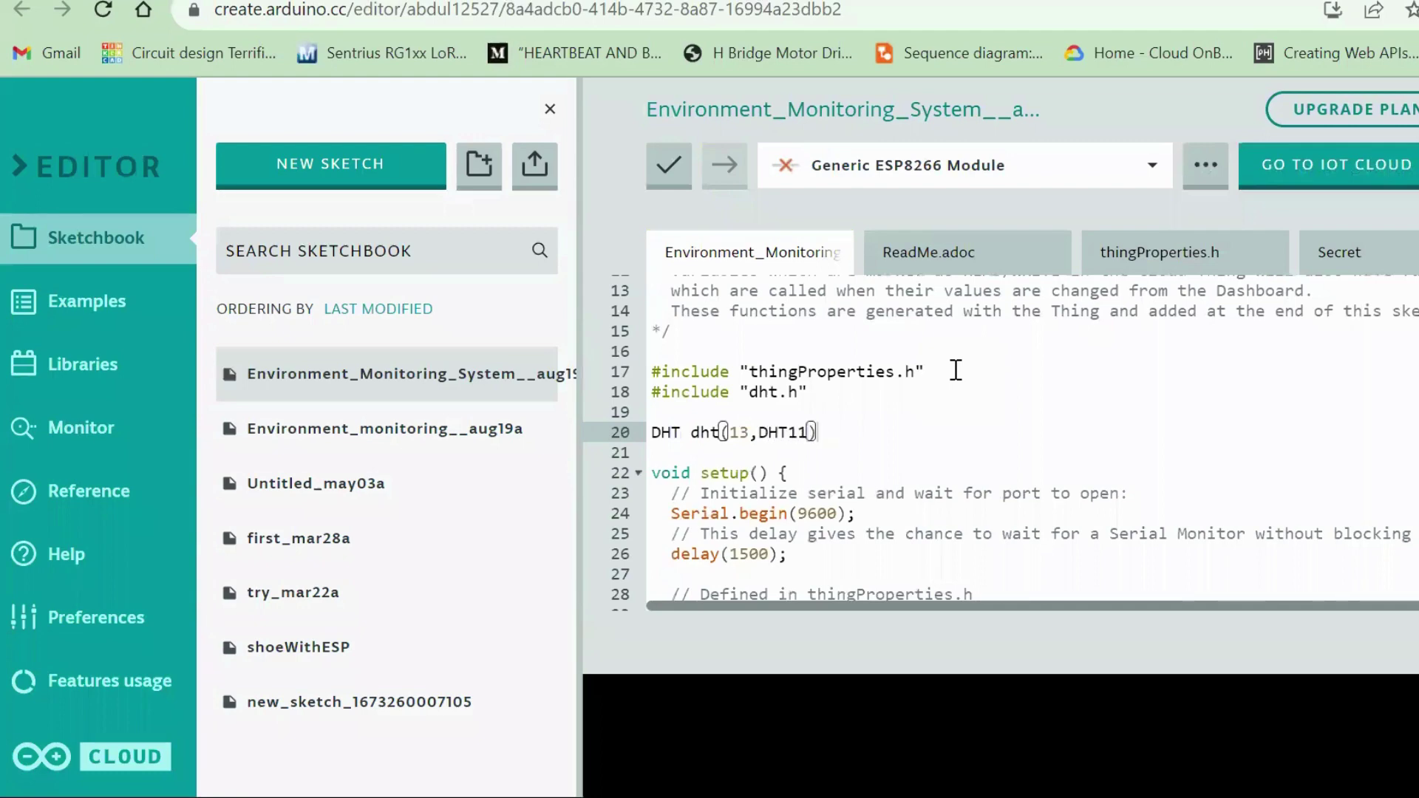
type(";")
Add dht.begin(); on a new line after delay(1500) in setup().
scroll(856, 508, "down", 2)
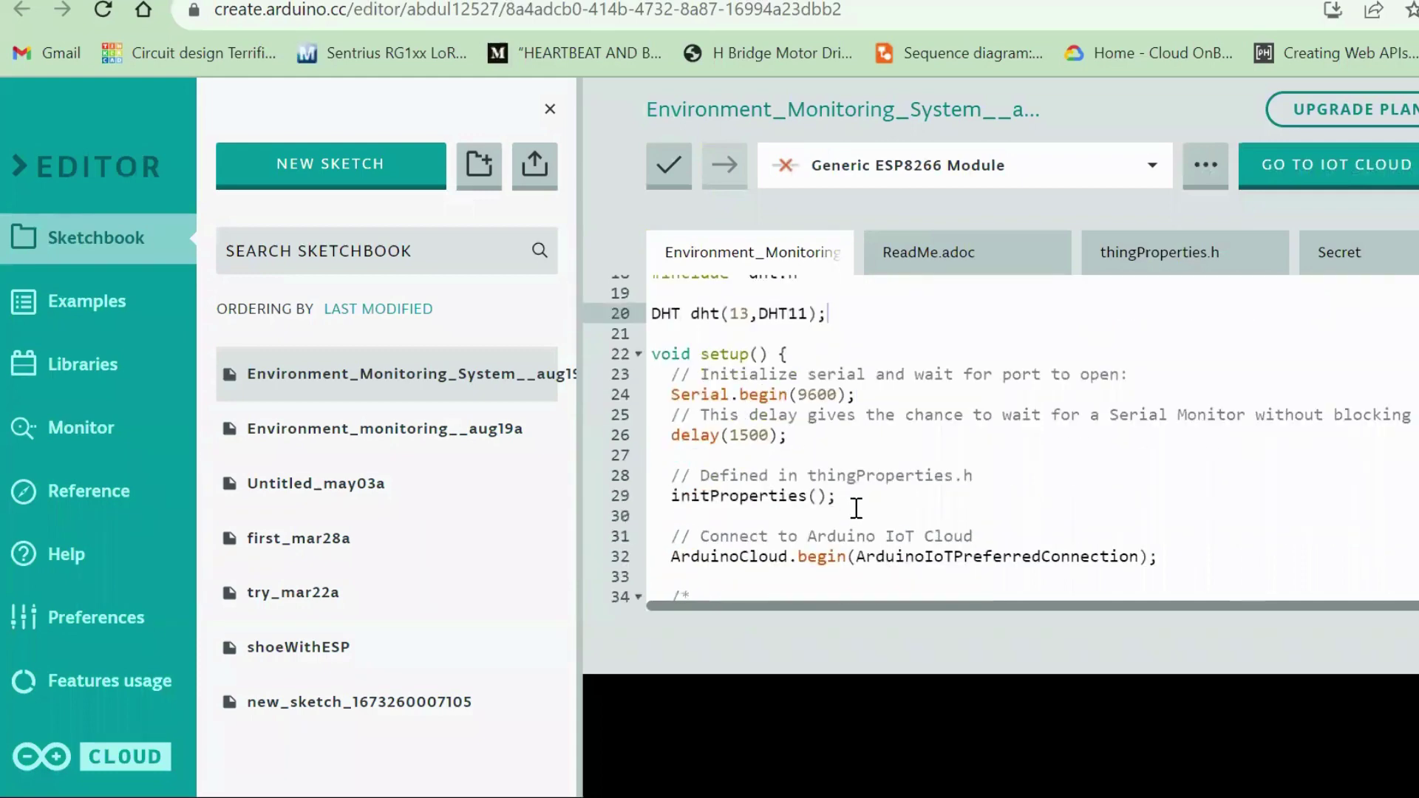
left_click(813, 429)
key("Return")
type("d")
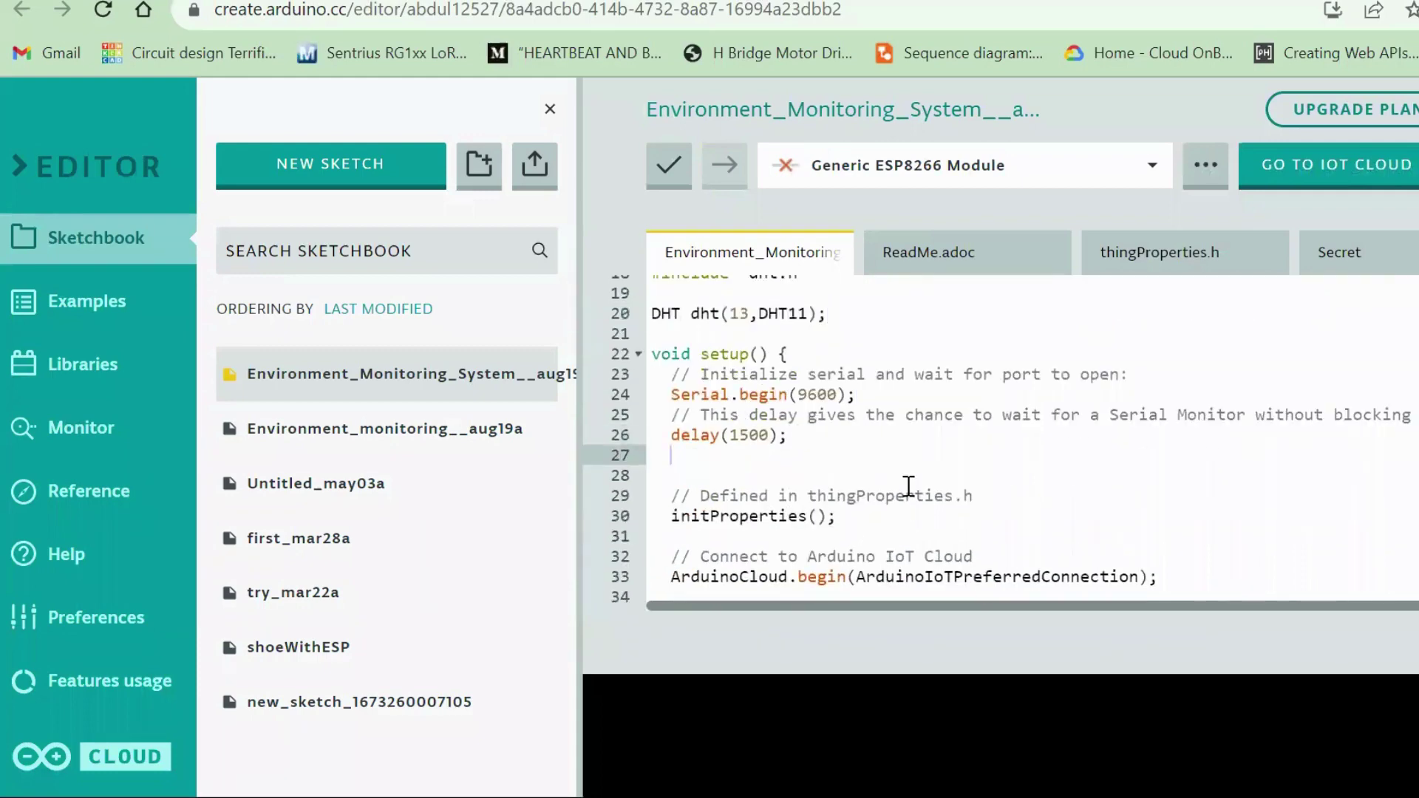
type("ht.begin();")
Select the humidity01 variable name in the header comment for copying.
scroll(909, 486, "down", 4)
scroll(909, 486, "up", 5)
scroll(908, 485, "up", 5)
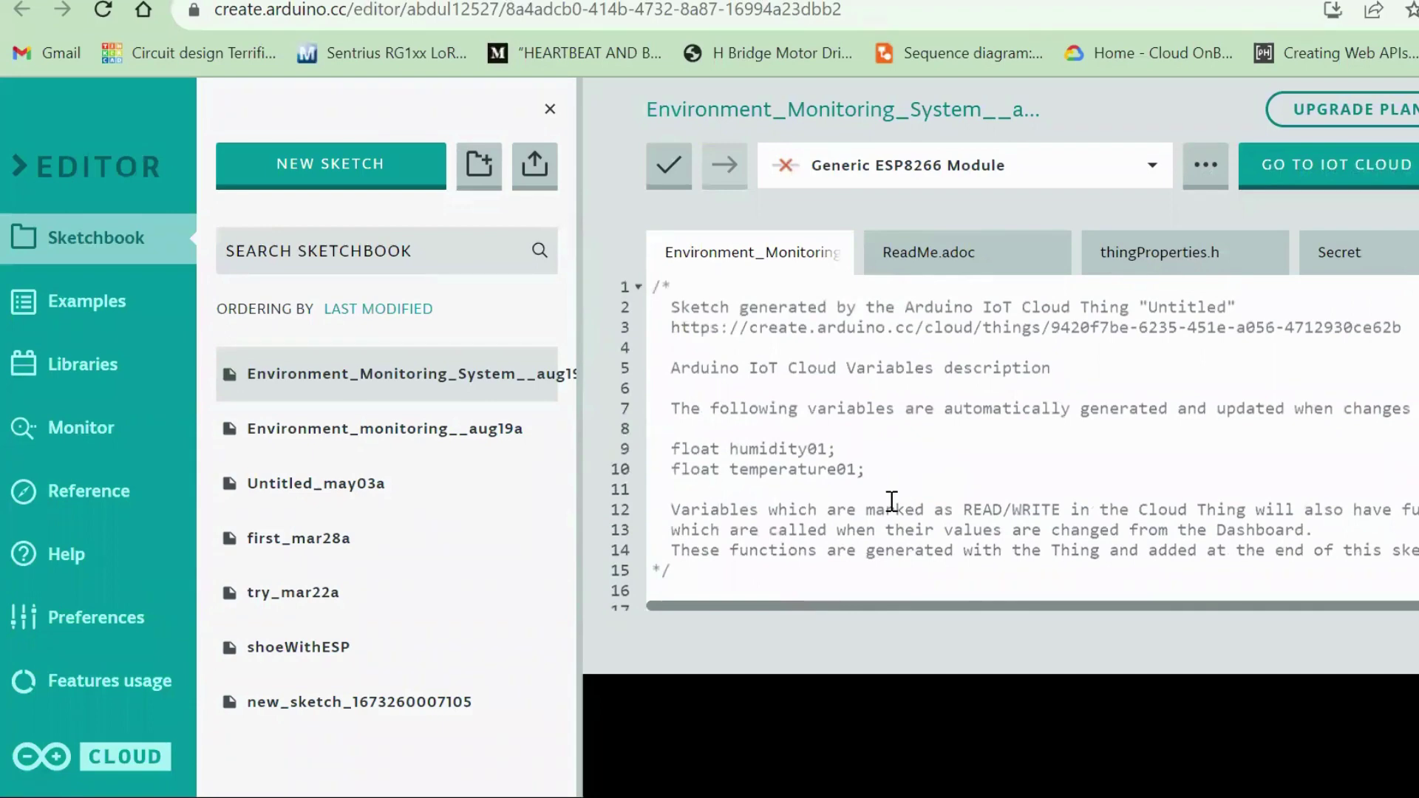
scroll(893, 502, "up", 1)
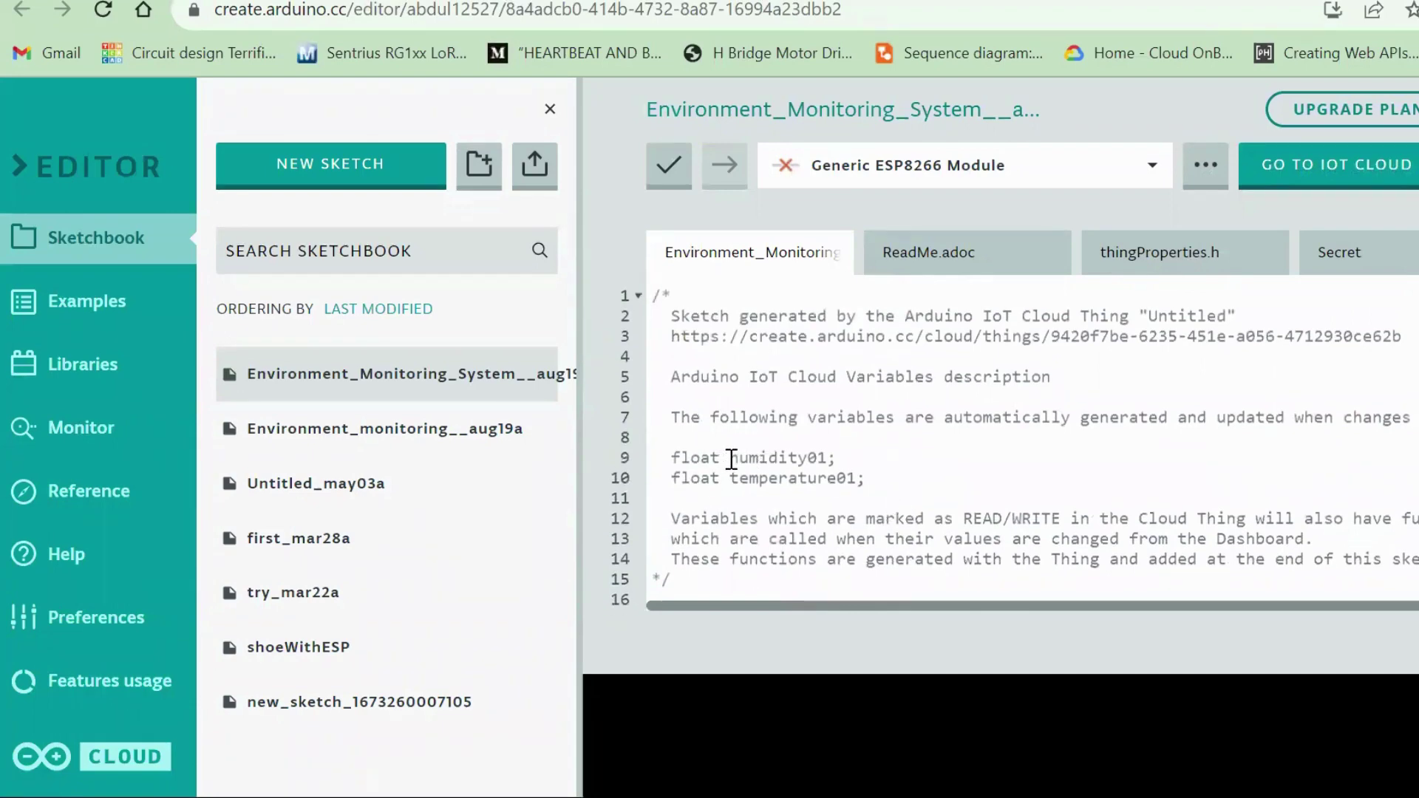
left_click_drag(732, 459, 833, 459)
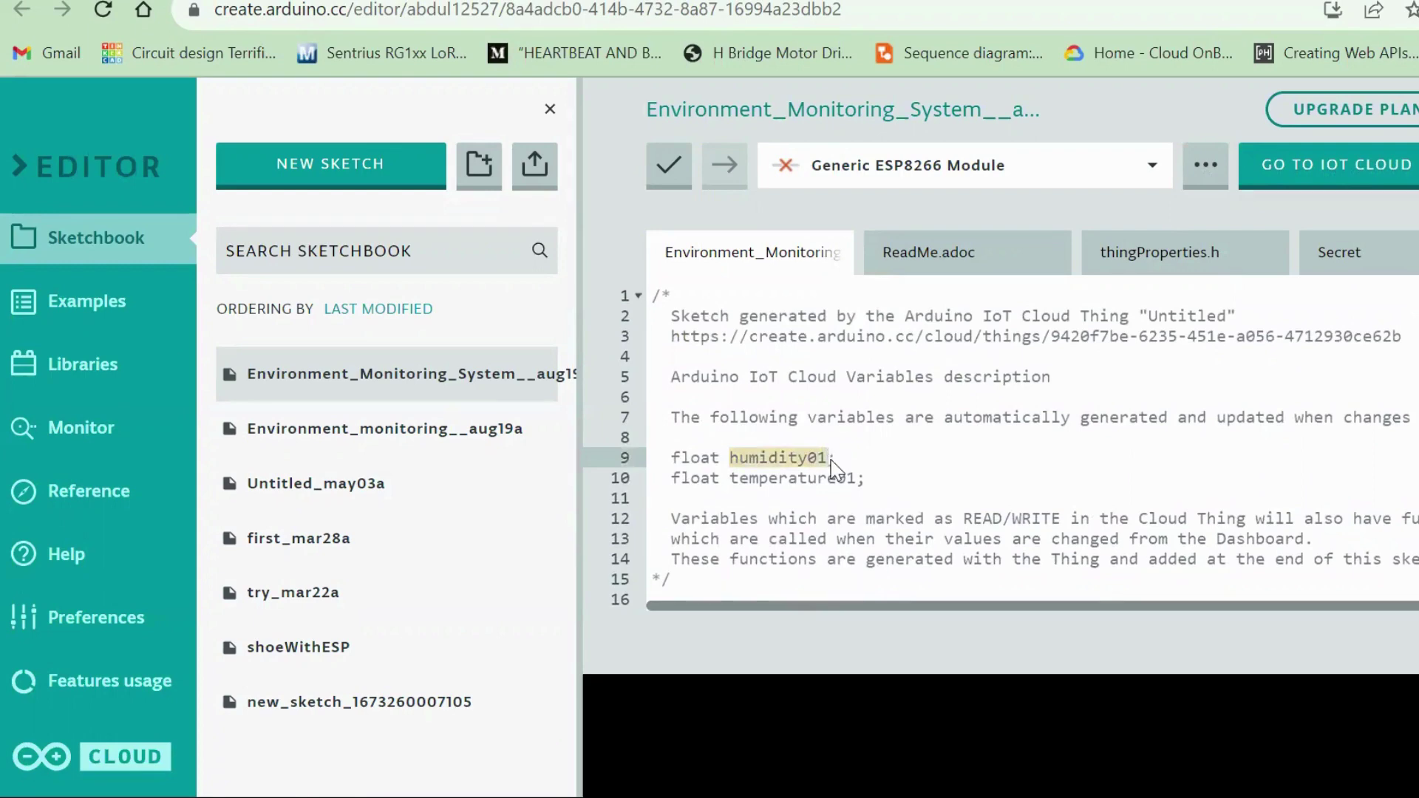
left_click(834, 459)
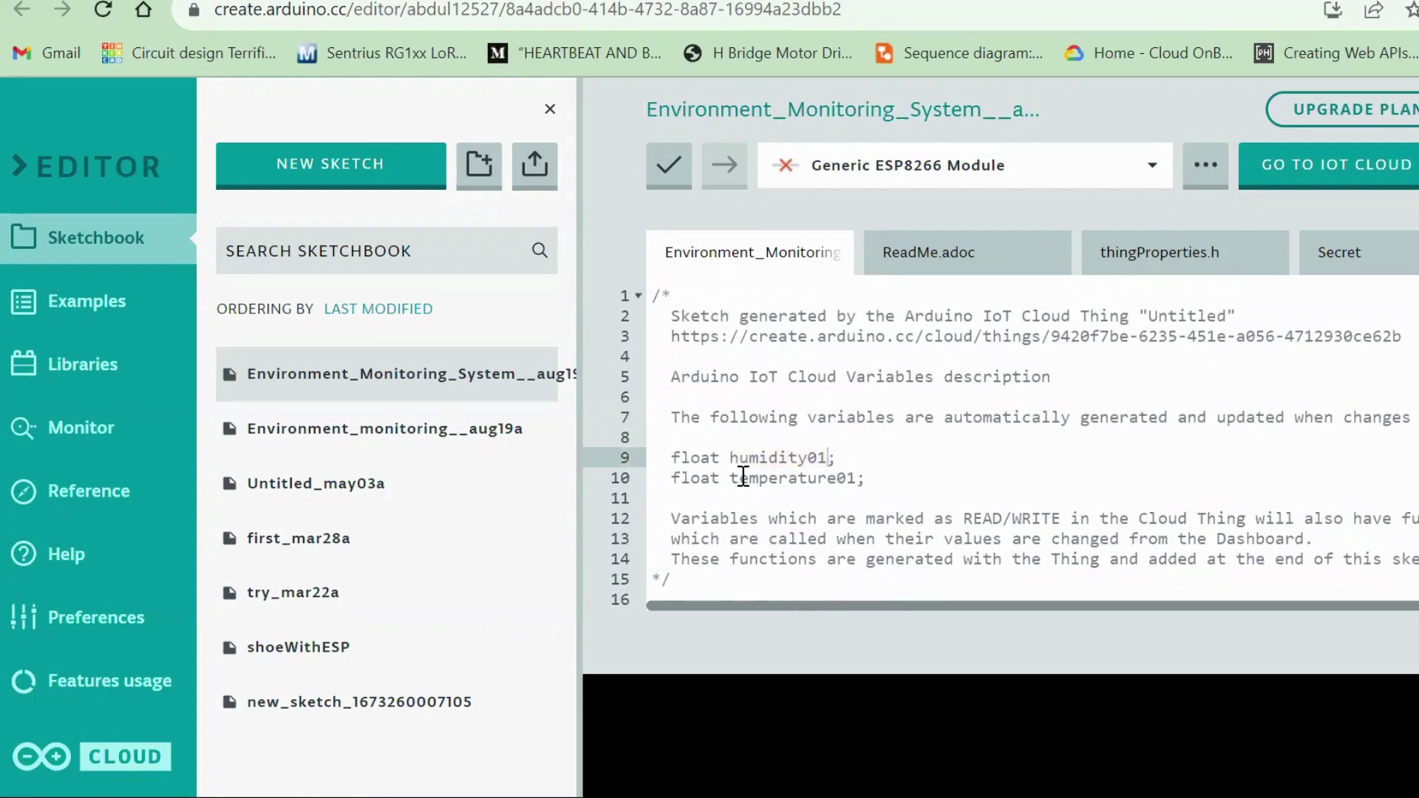
double_click(760, 459)
key("ctrl+c")
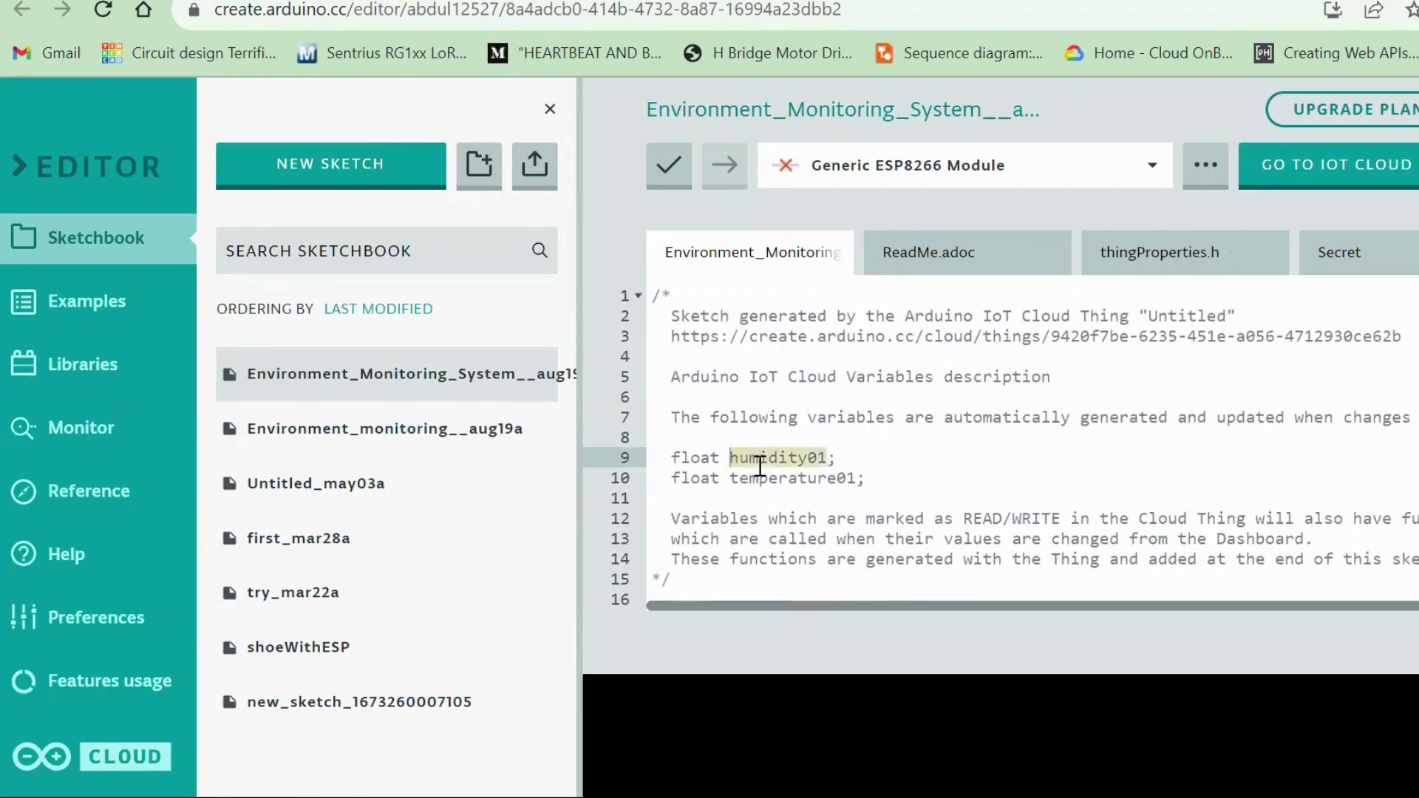
Add humidity01=(float)dht.readHumidit(); below the // Your code here comment in loop().
scroll(760, 465, "down", 10)
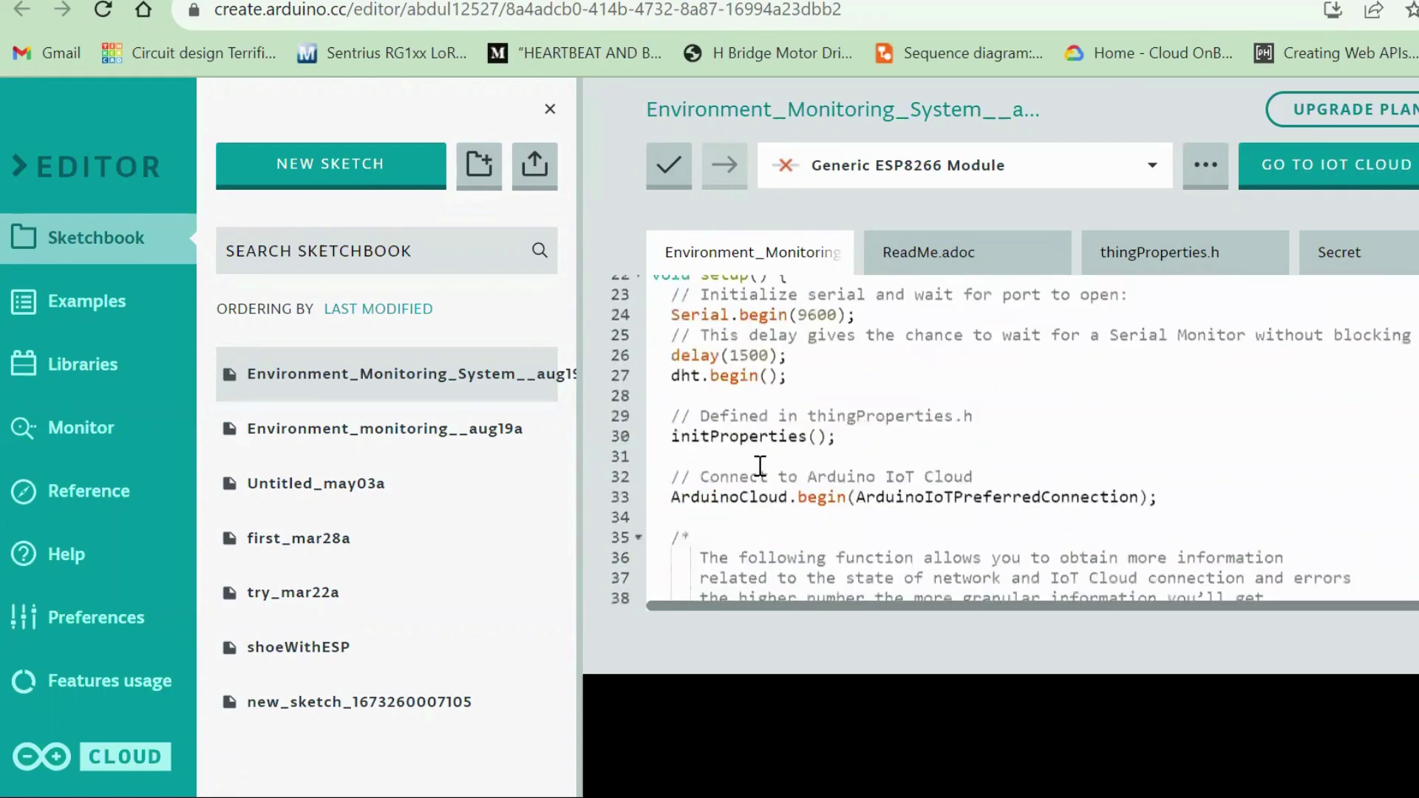
left_click(849, 448)
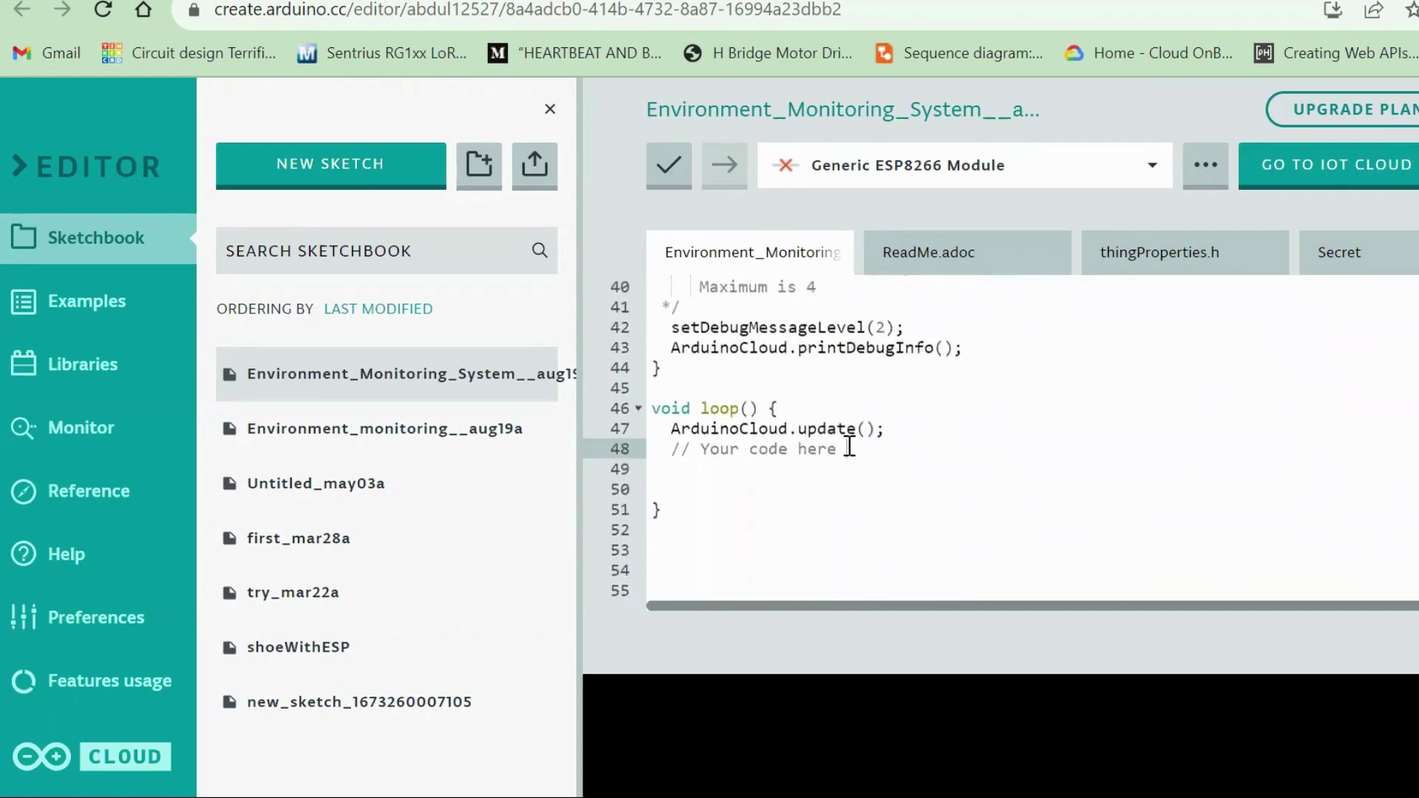
key("Return")
key("ctrl+v")
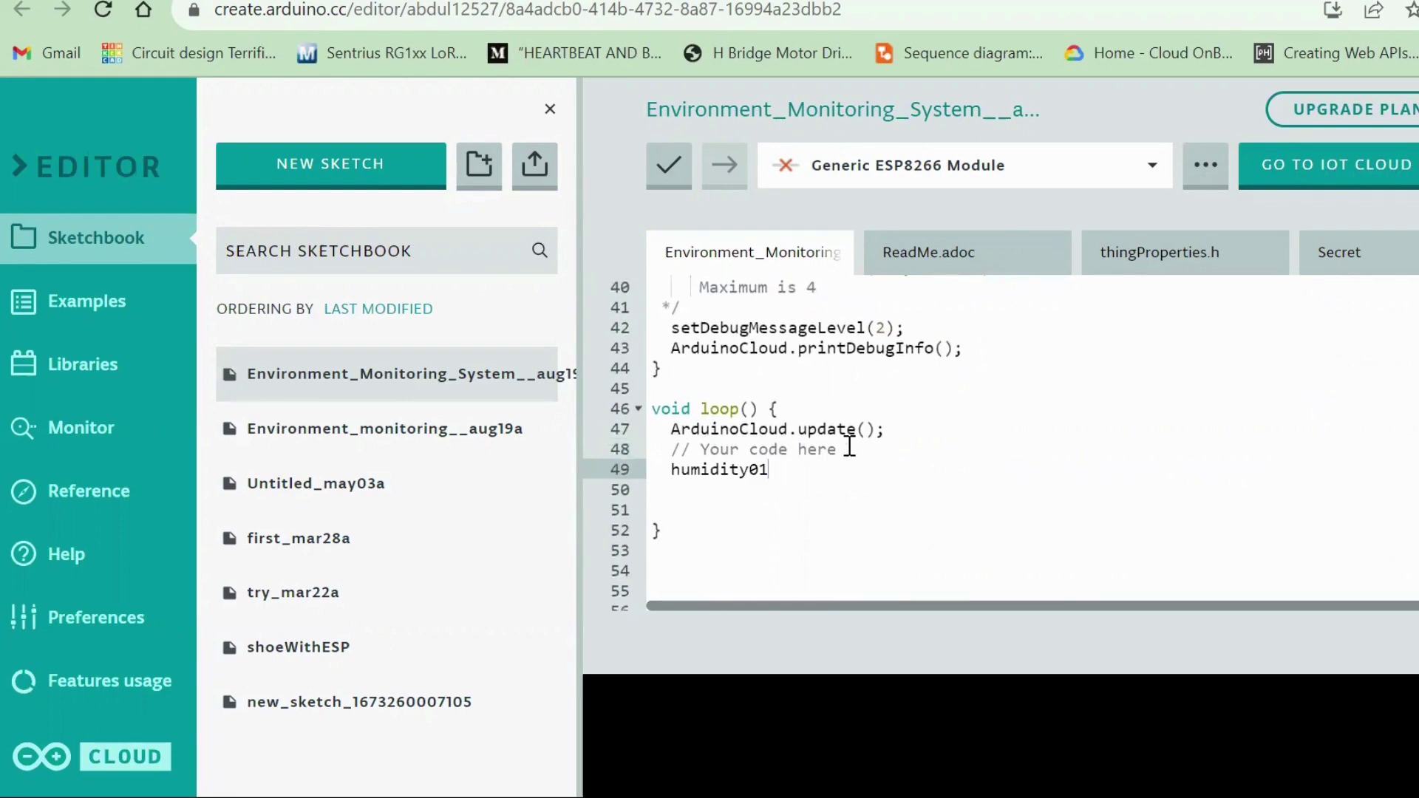
type("=")
key("Up")
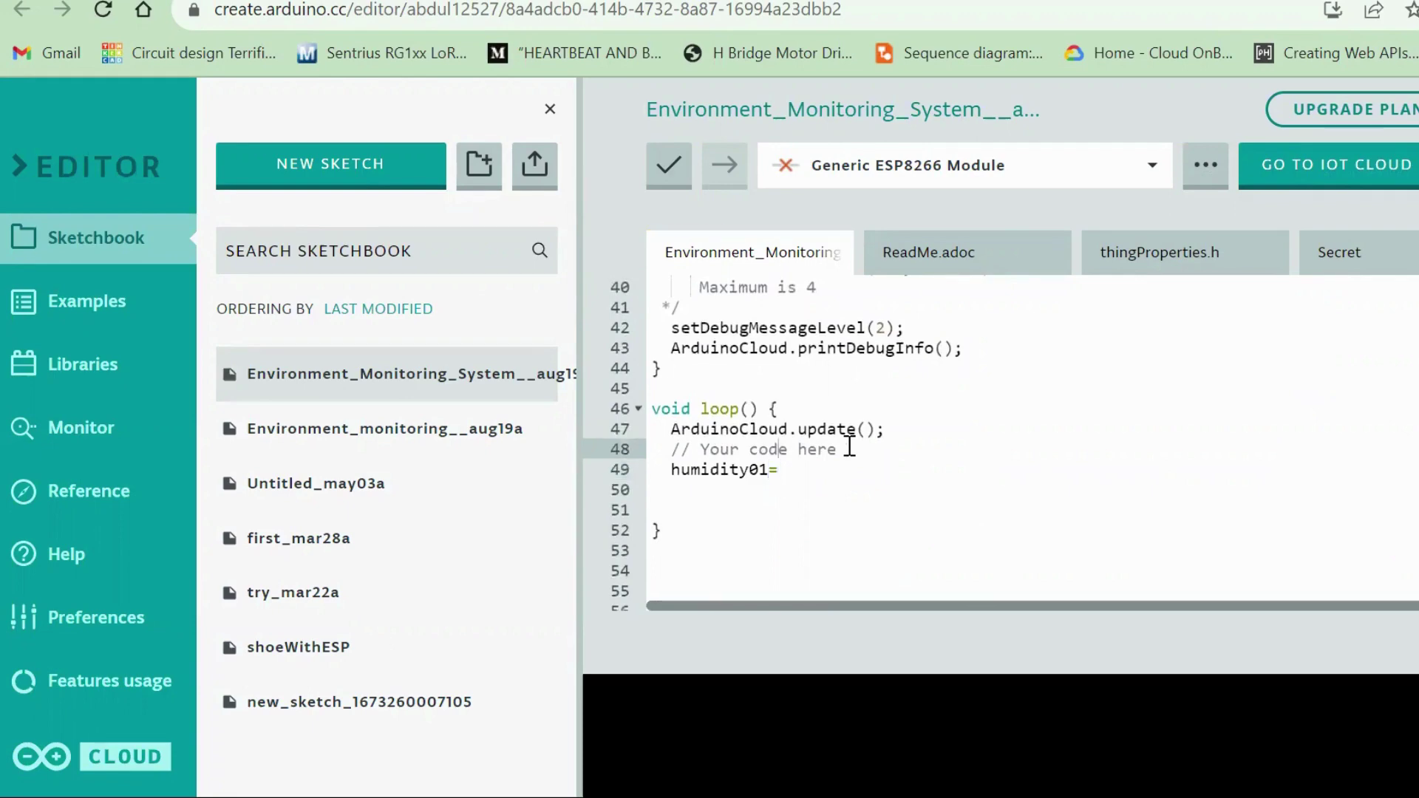
type("9")
key("BackSpace")
key("Down")
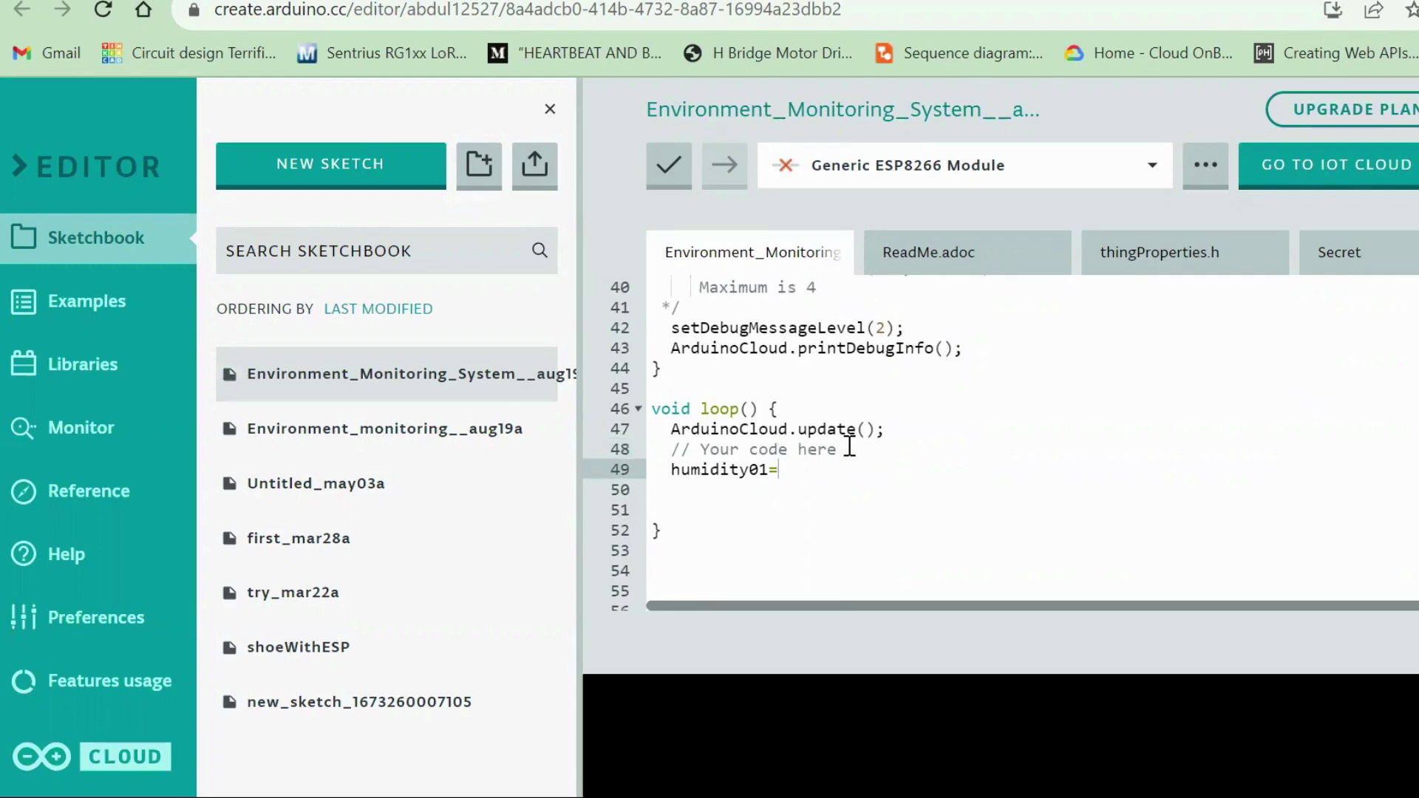
type("(float)")
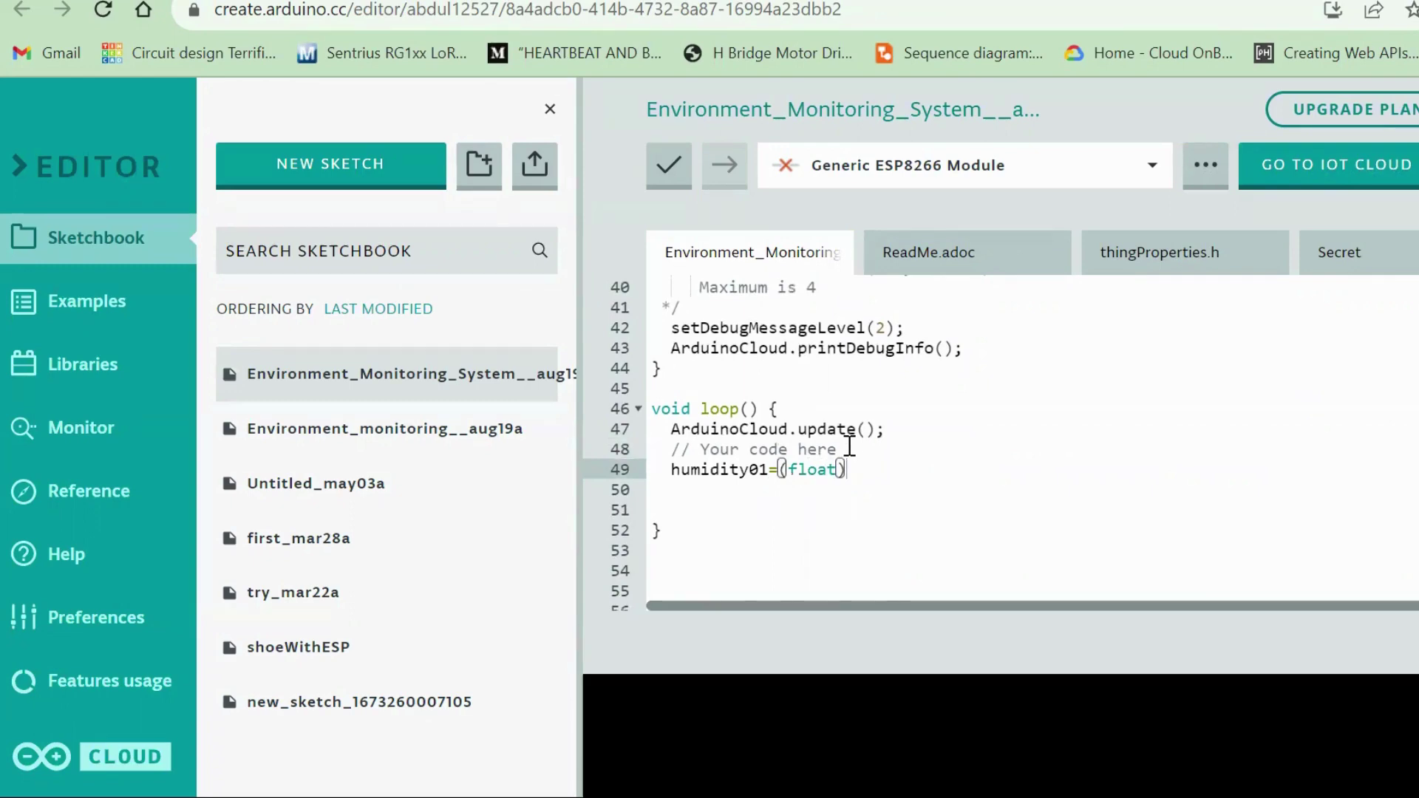
type("dht.")
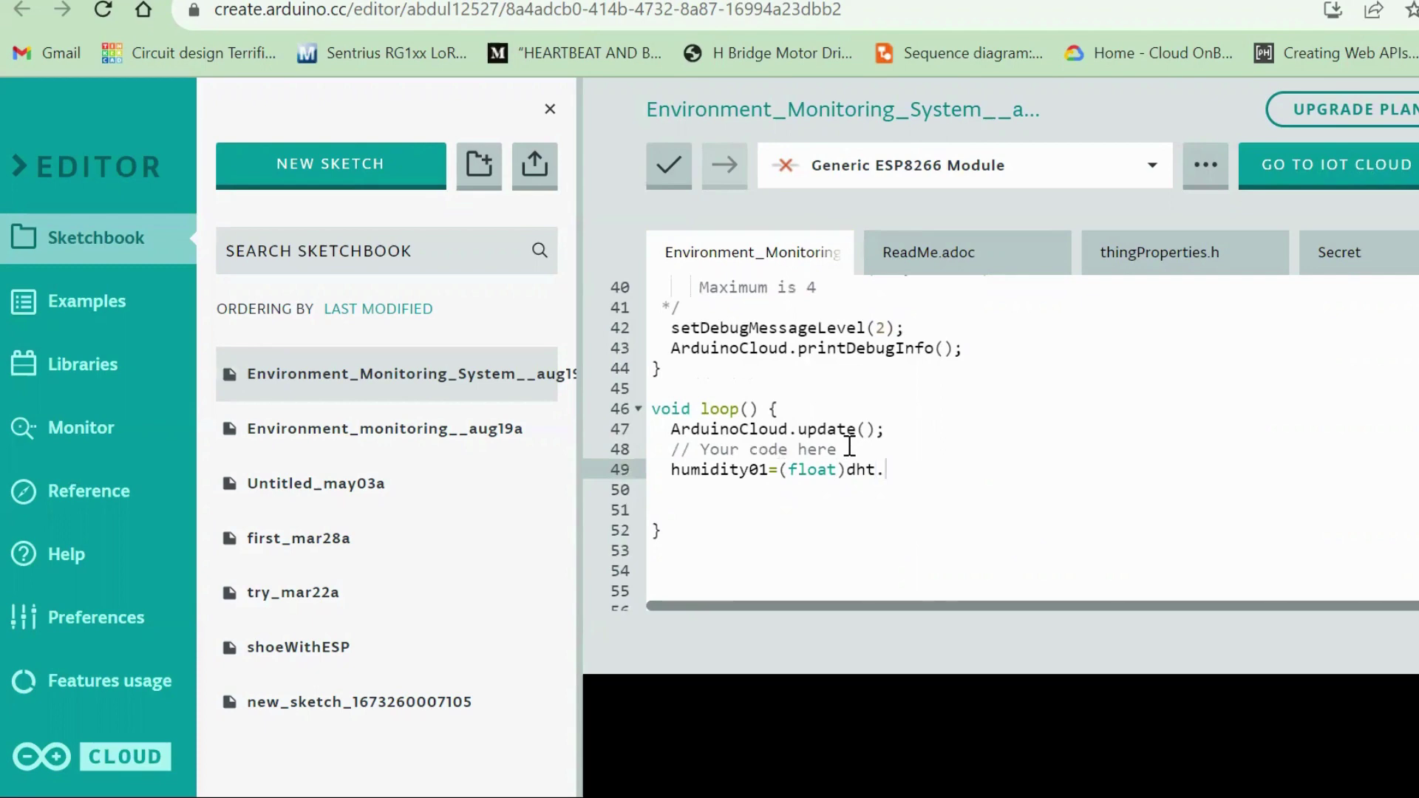
type("readHumi")
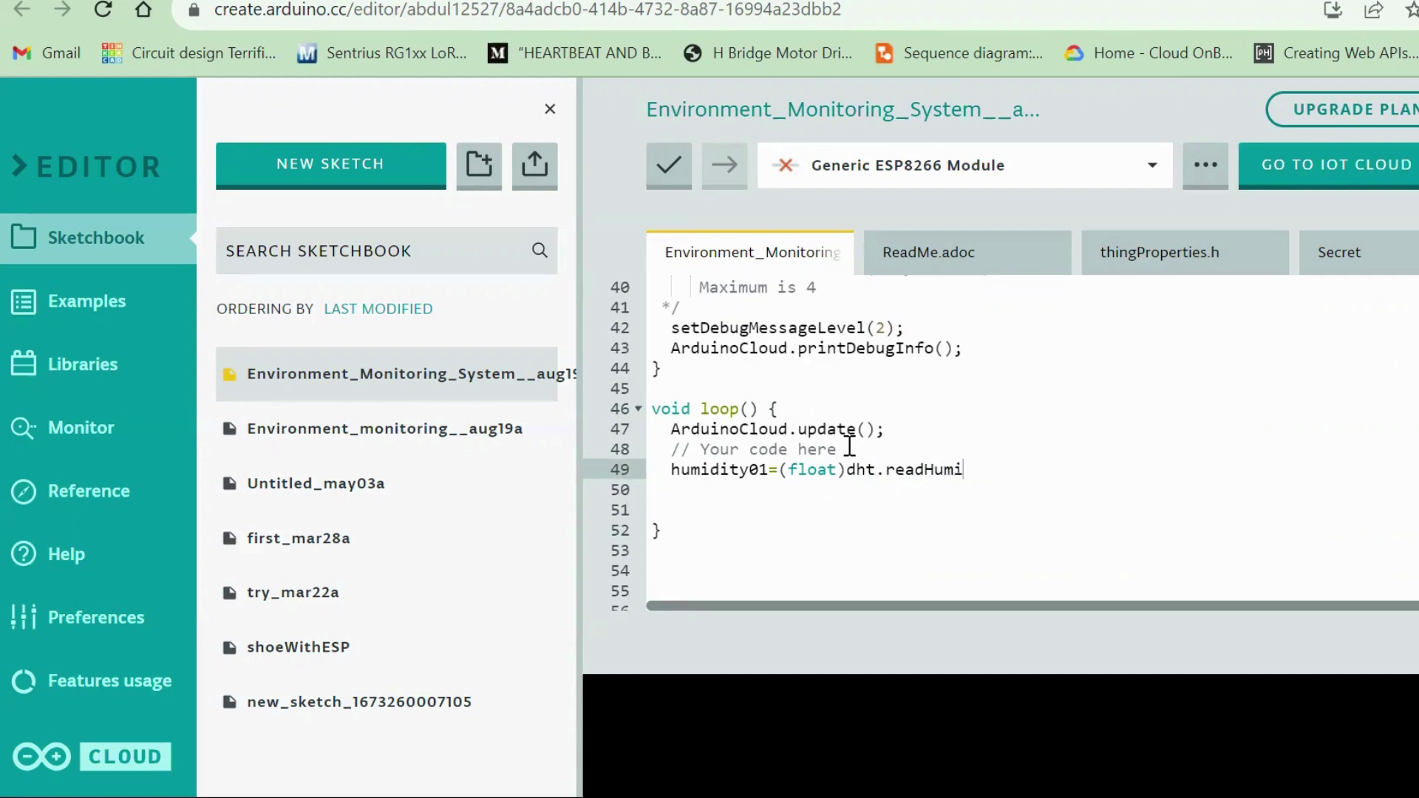
type("dit();")
key("Return")
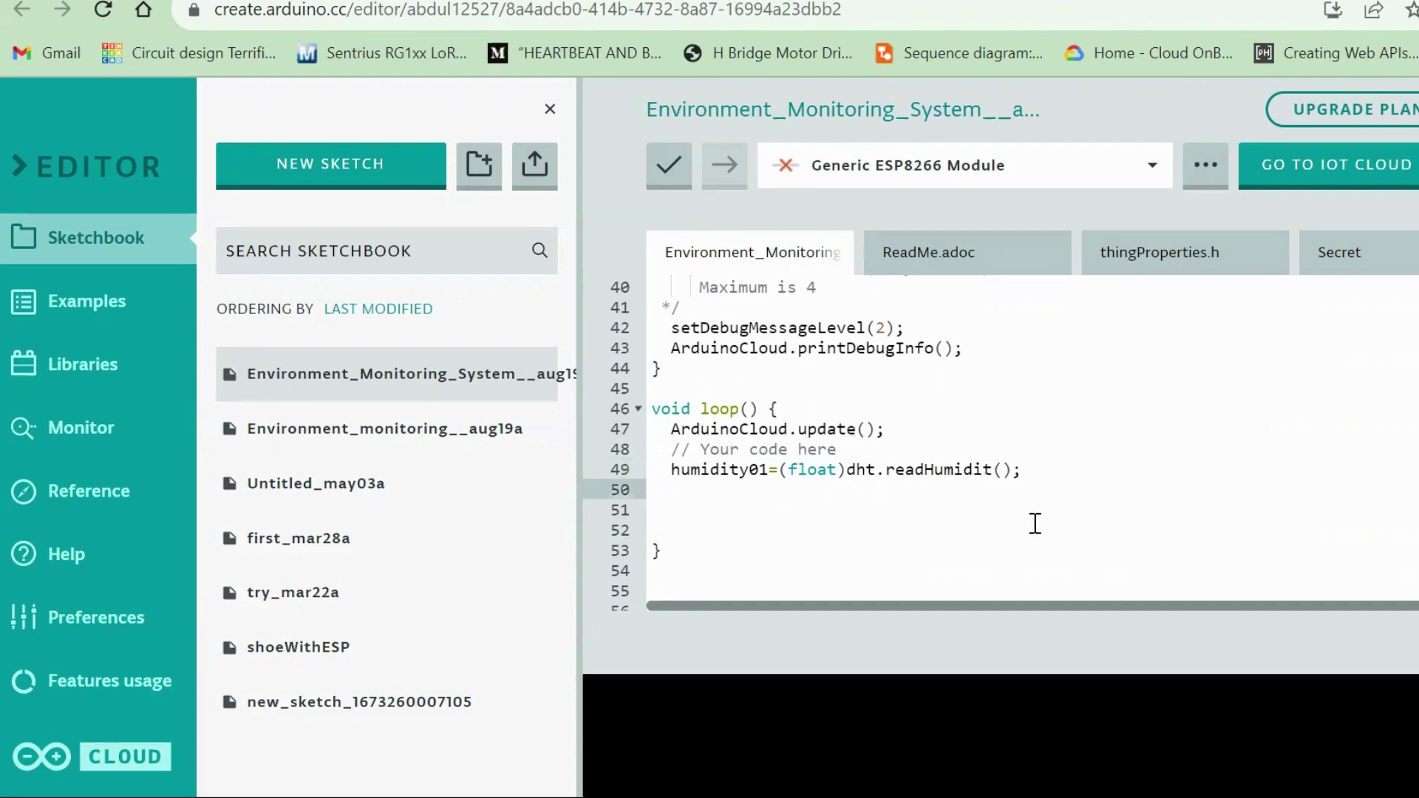
Copy temperature01 and write temperature01=(float)dht.readTemperature(); on line 50 of loop().
scroll(1033, 523, "up", 10)
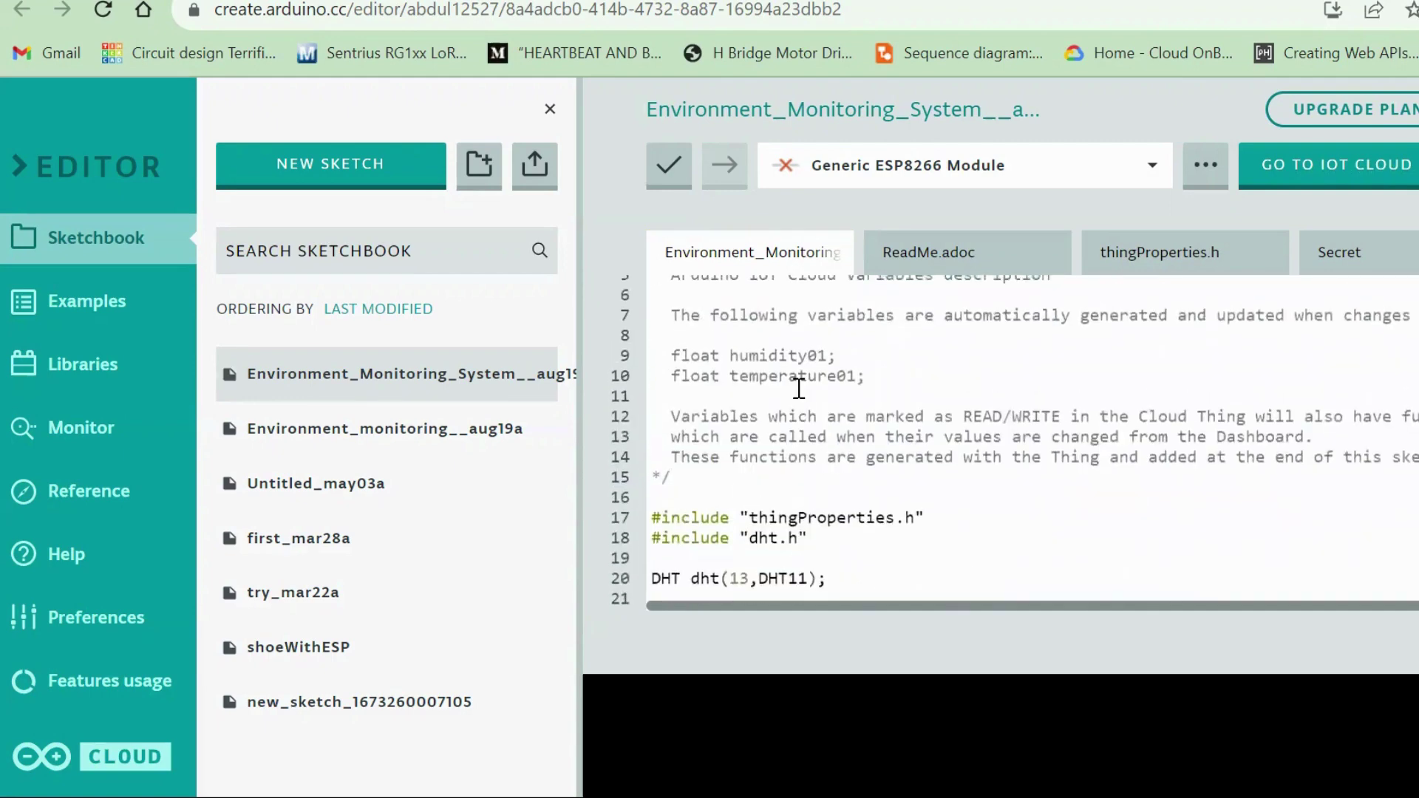
double_click(802, 378)
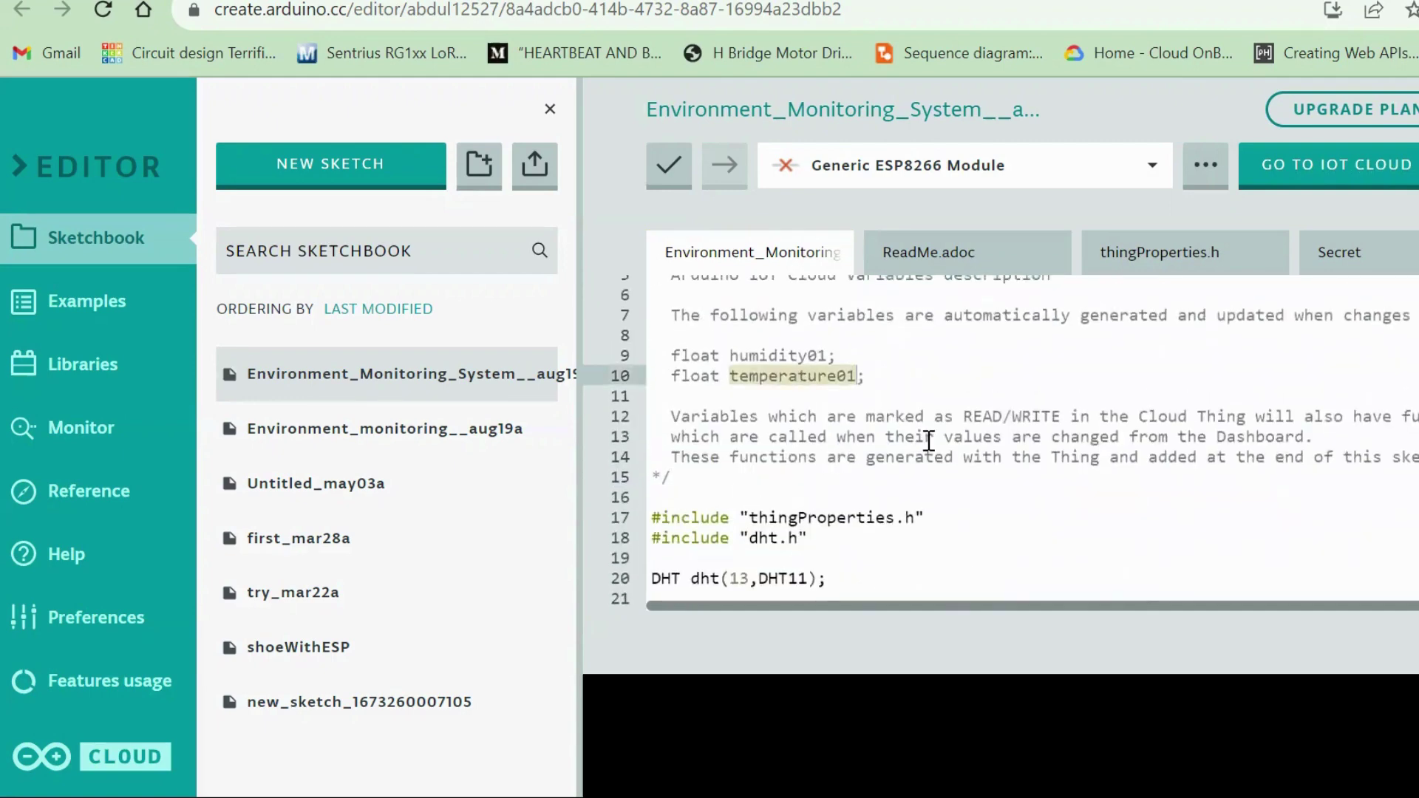
scroll(1019, 434, "down", 3)
scroll(1018, 434, "down", 10)
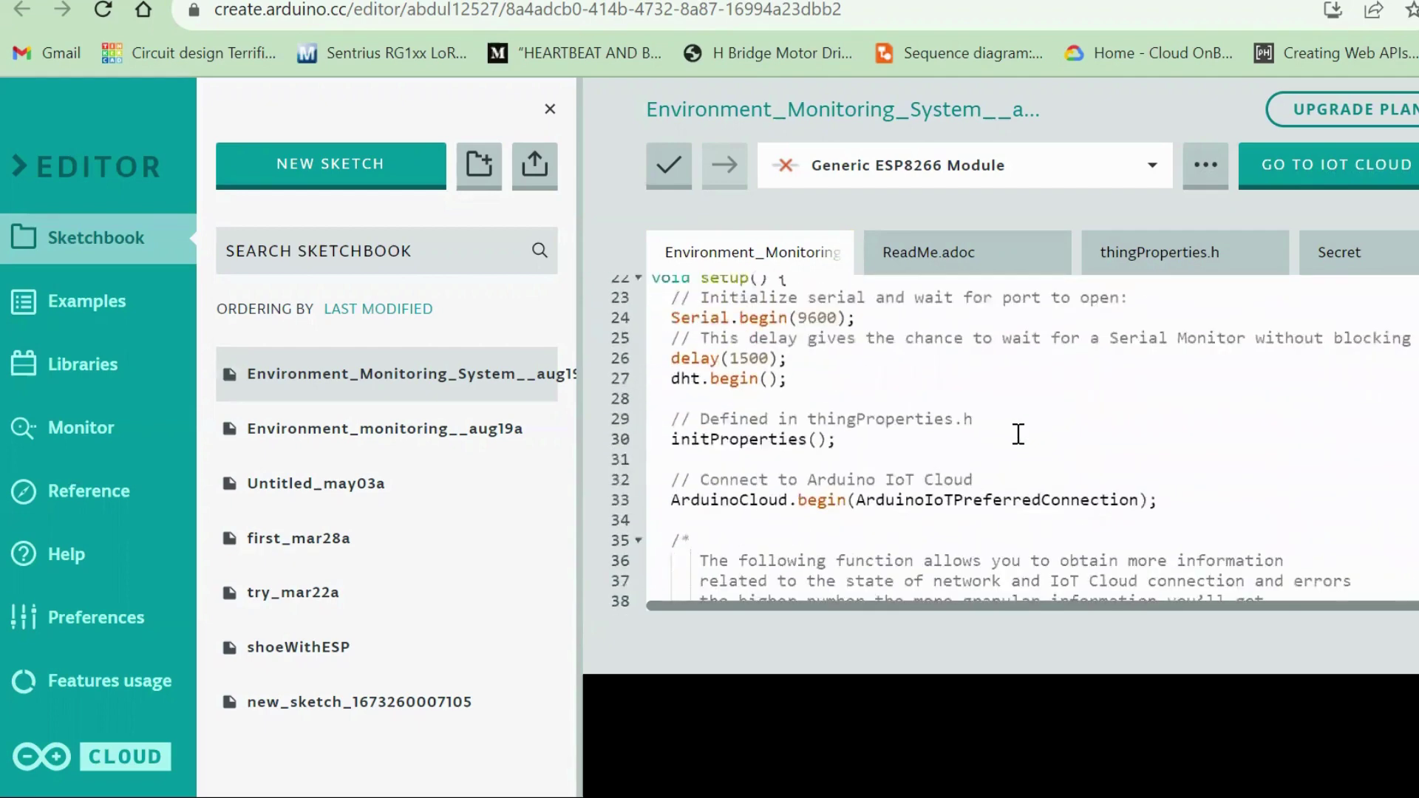
left_click(864, 434)
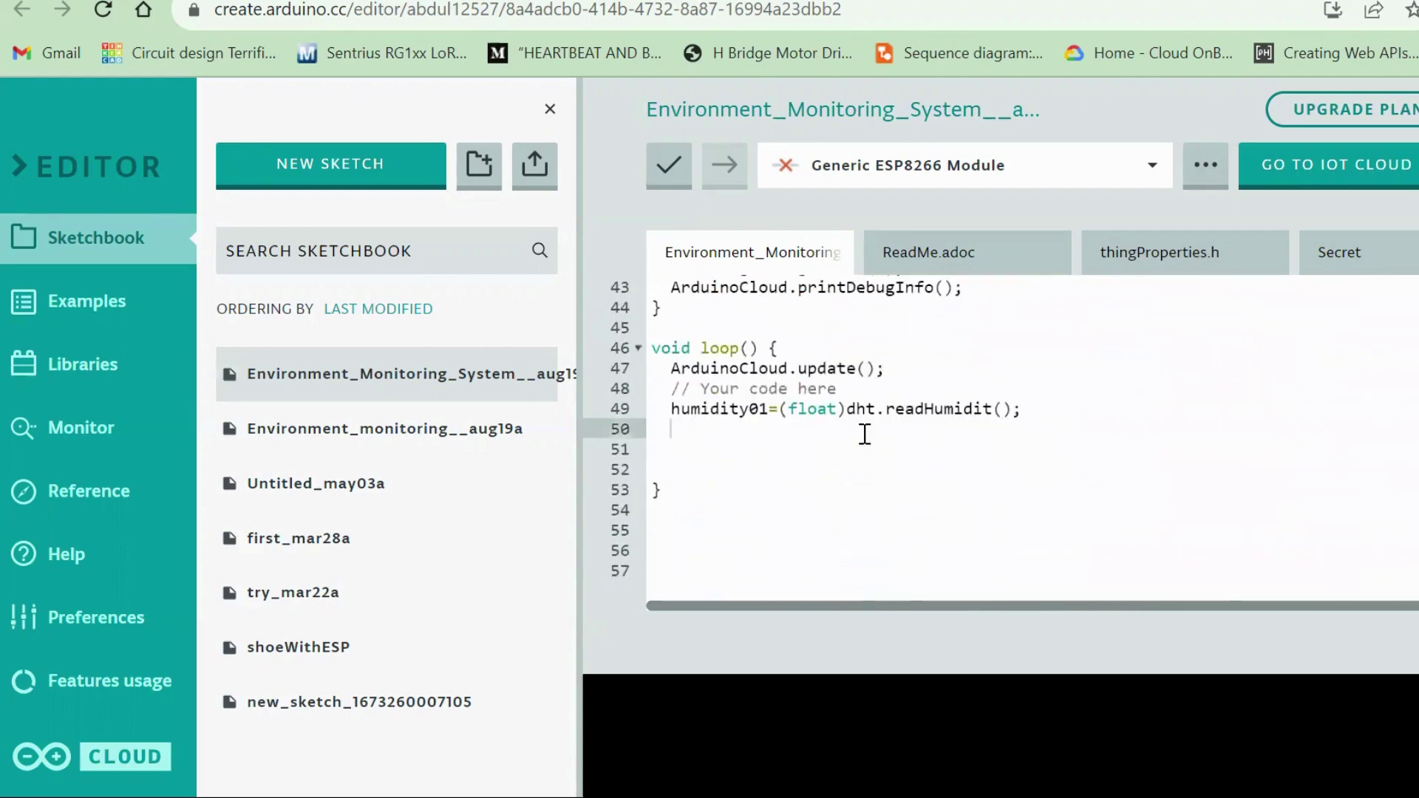
type("temperature01=(")
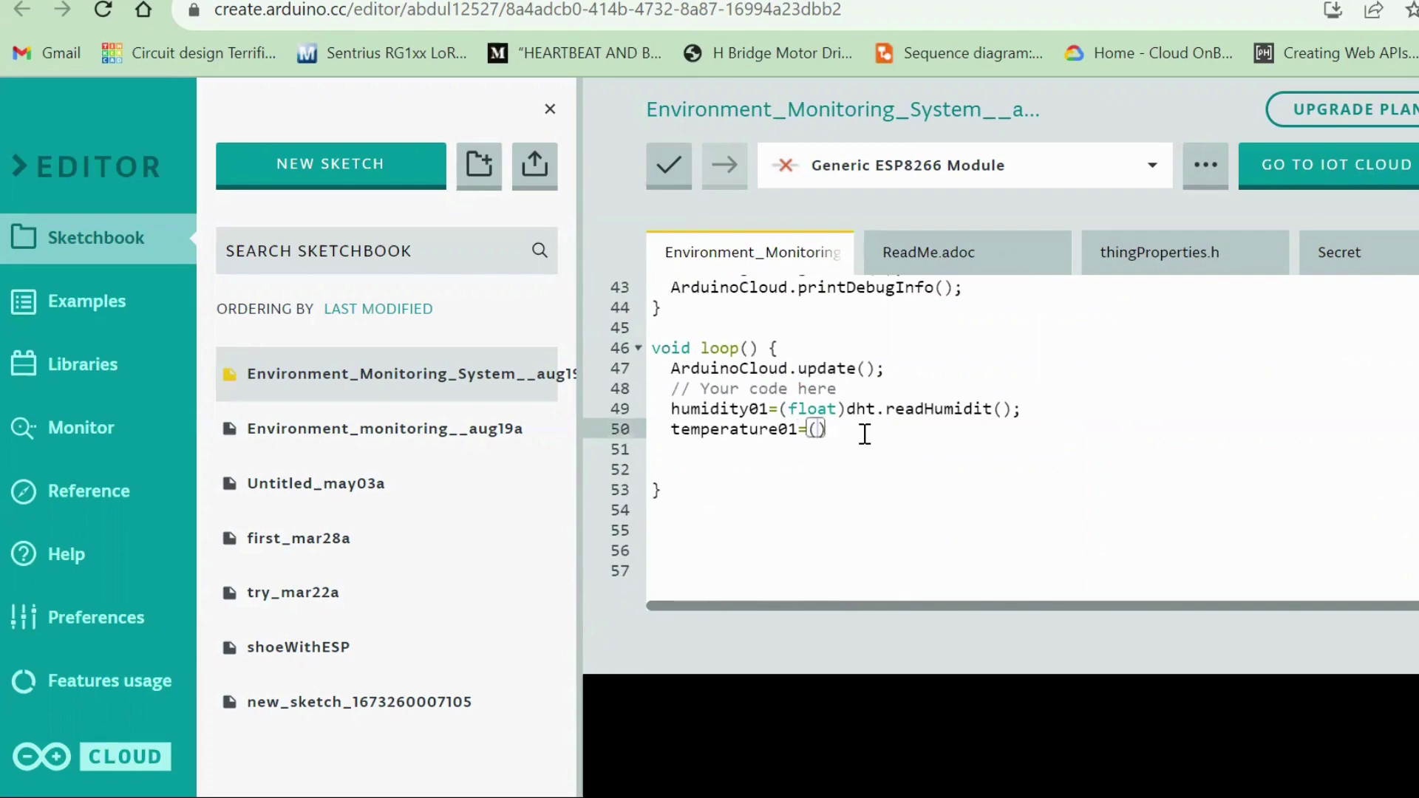
type("floa")
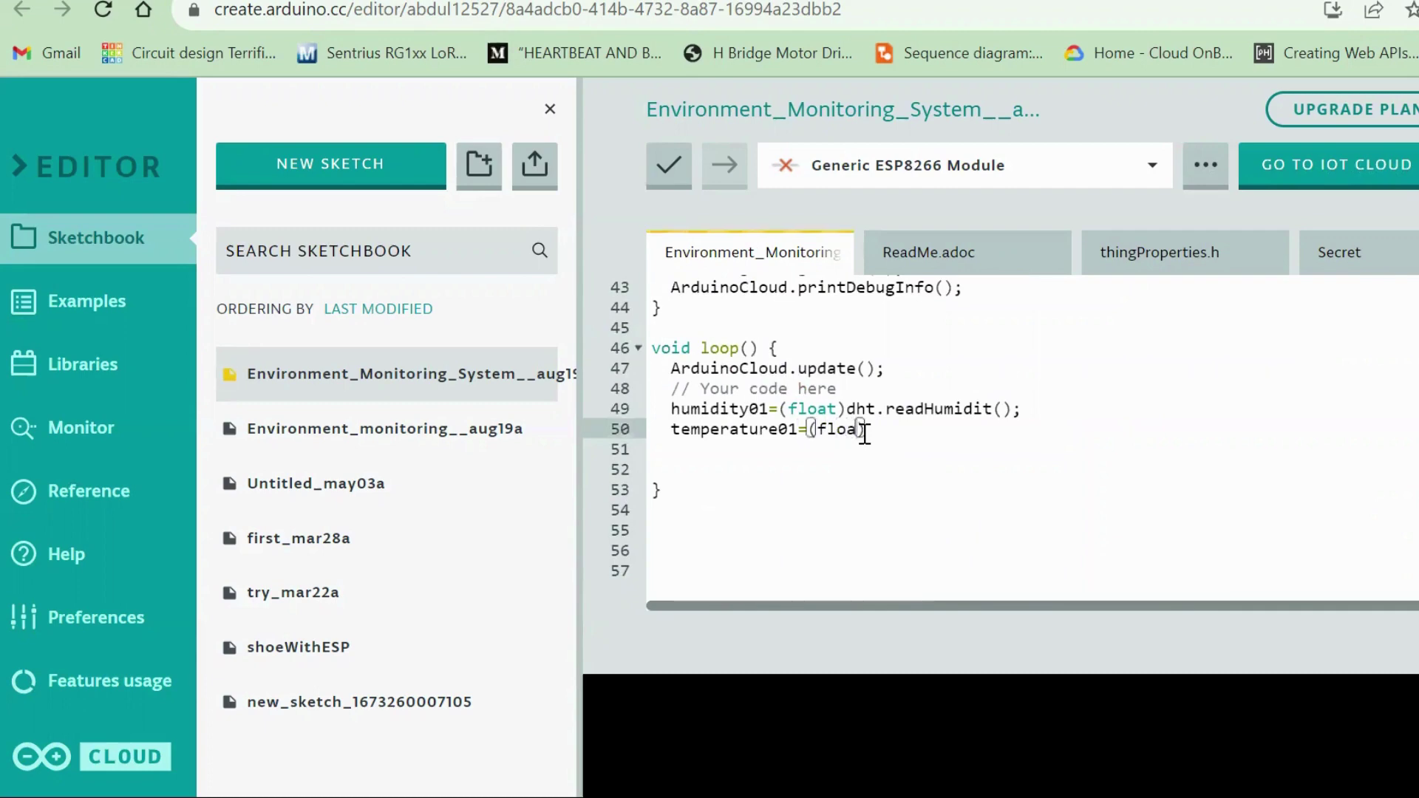
type("t")
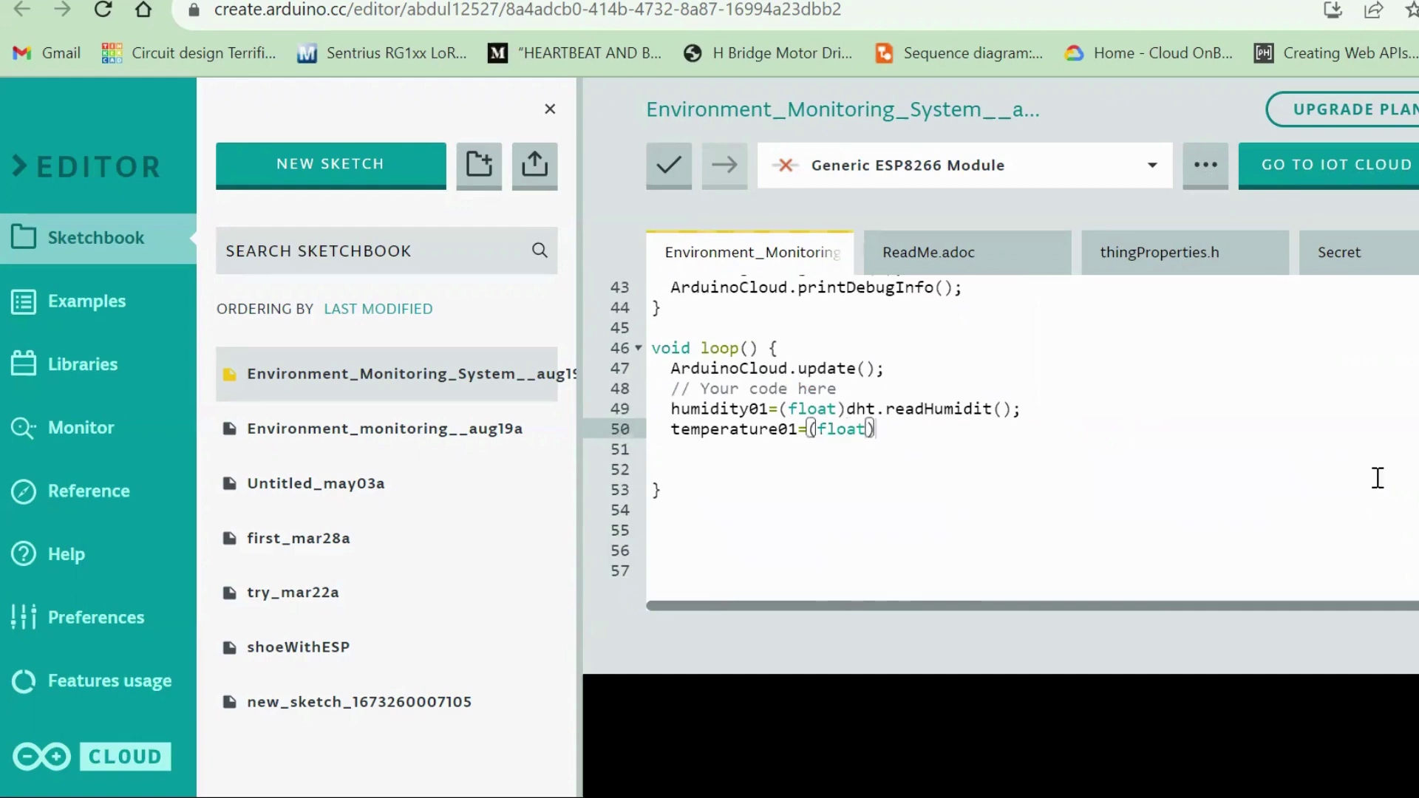
type(")dht.read")
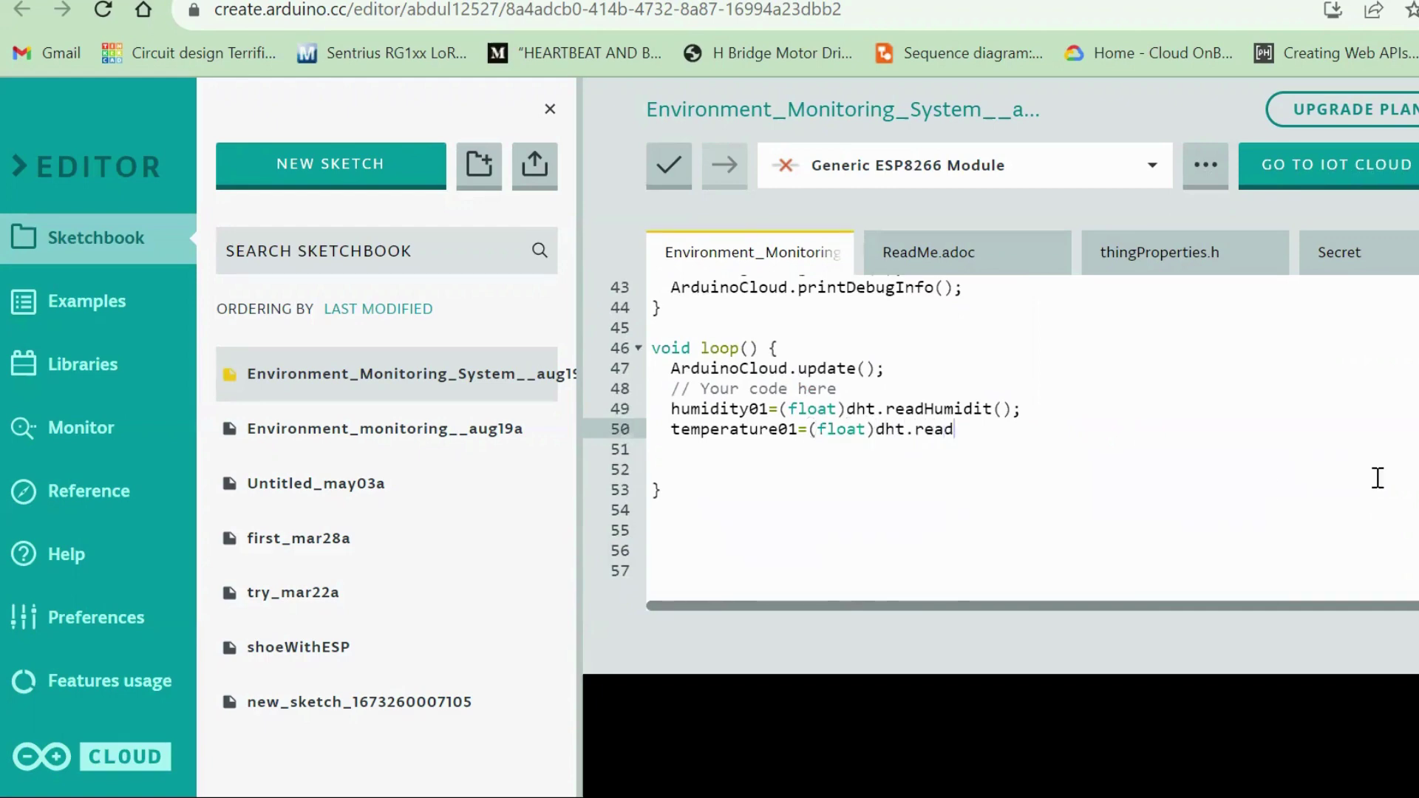
type("Temp")
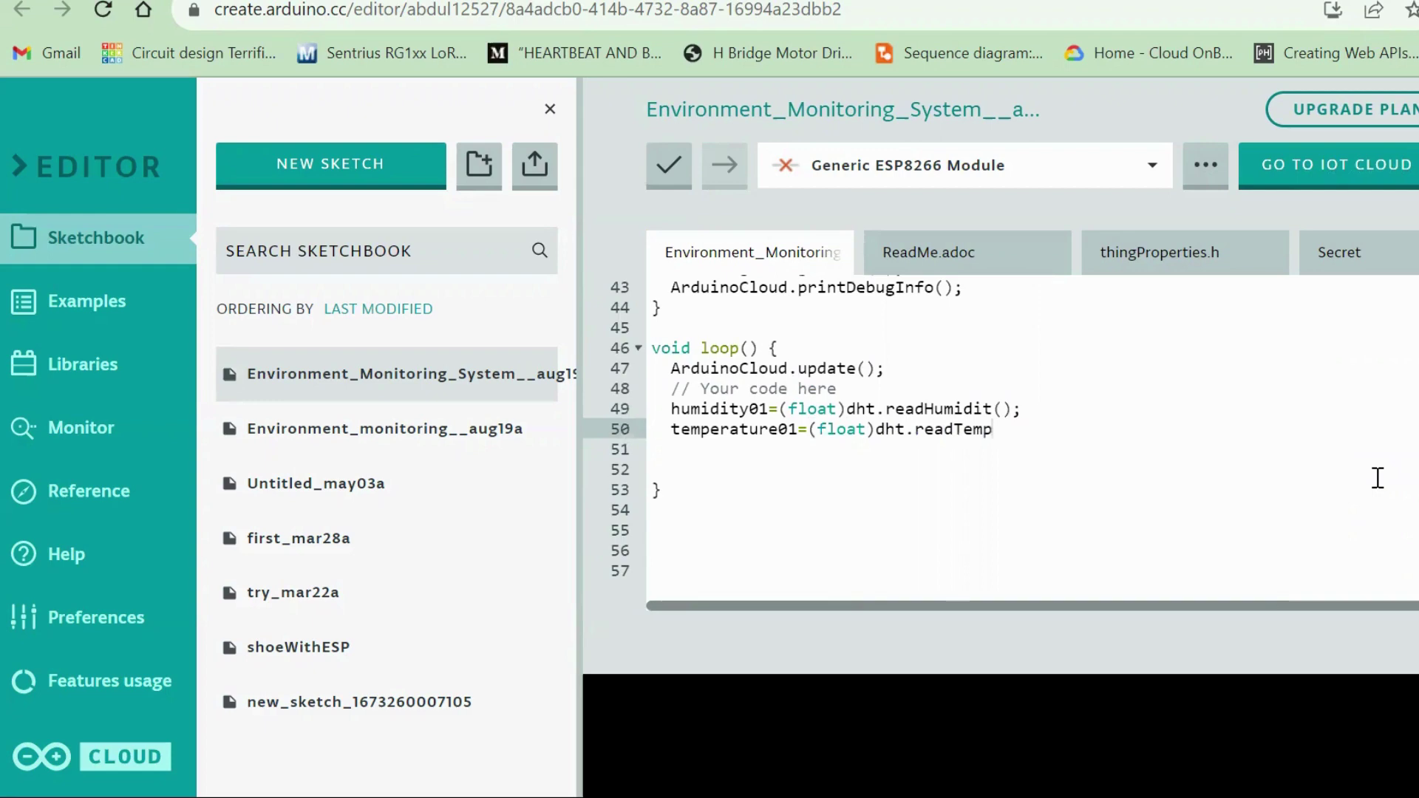
type("erature")
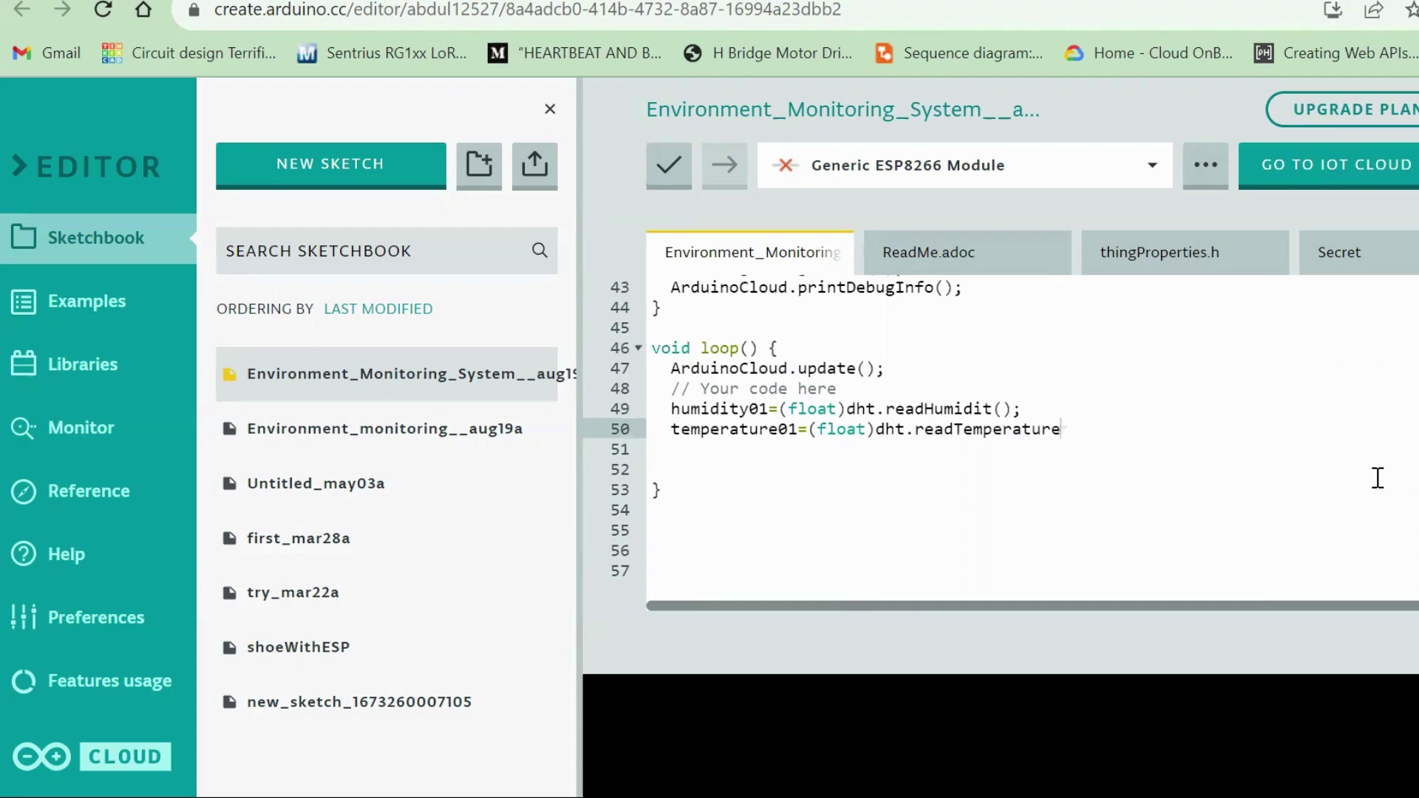
type("(")
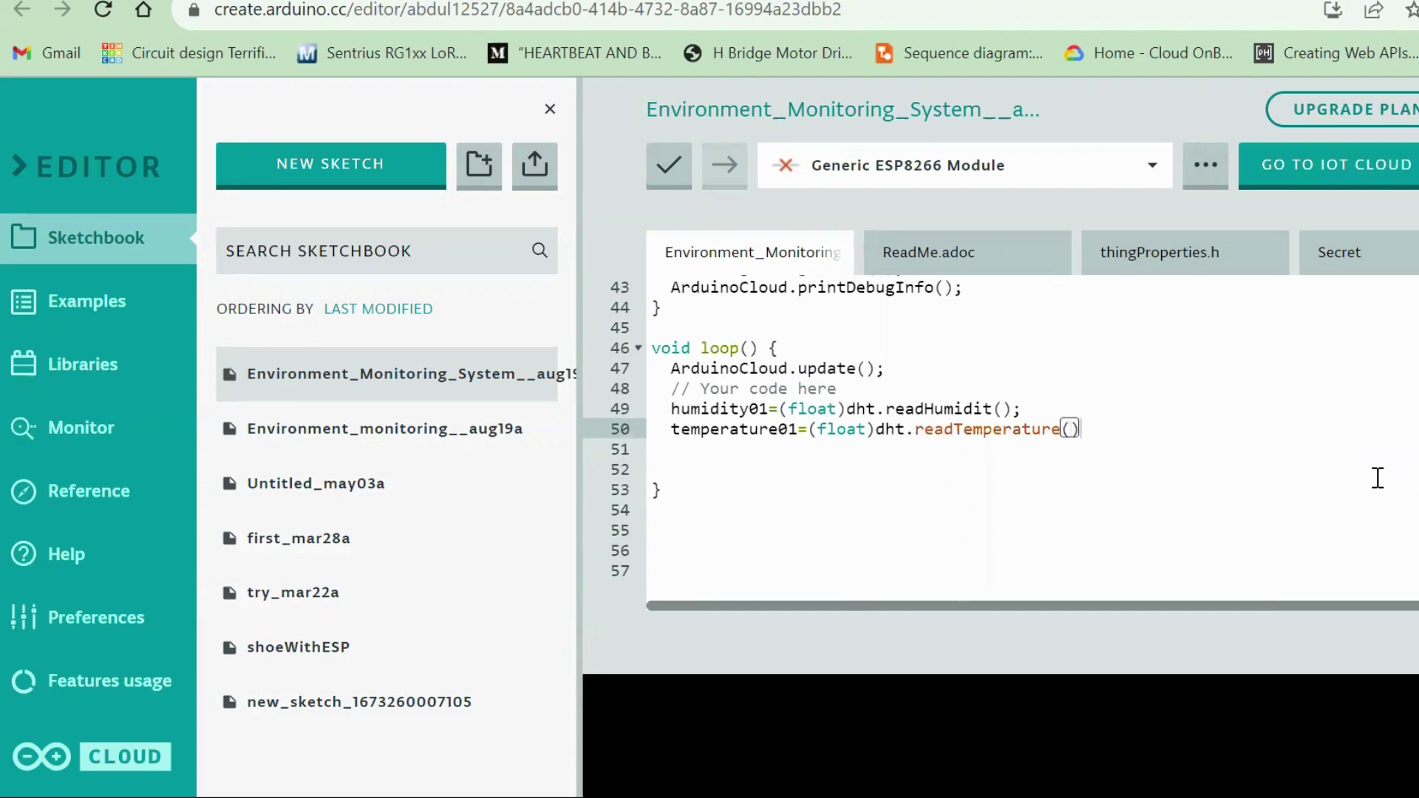
type(");")
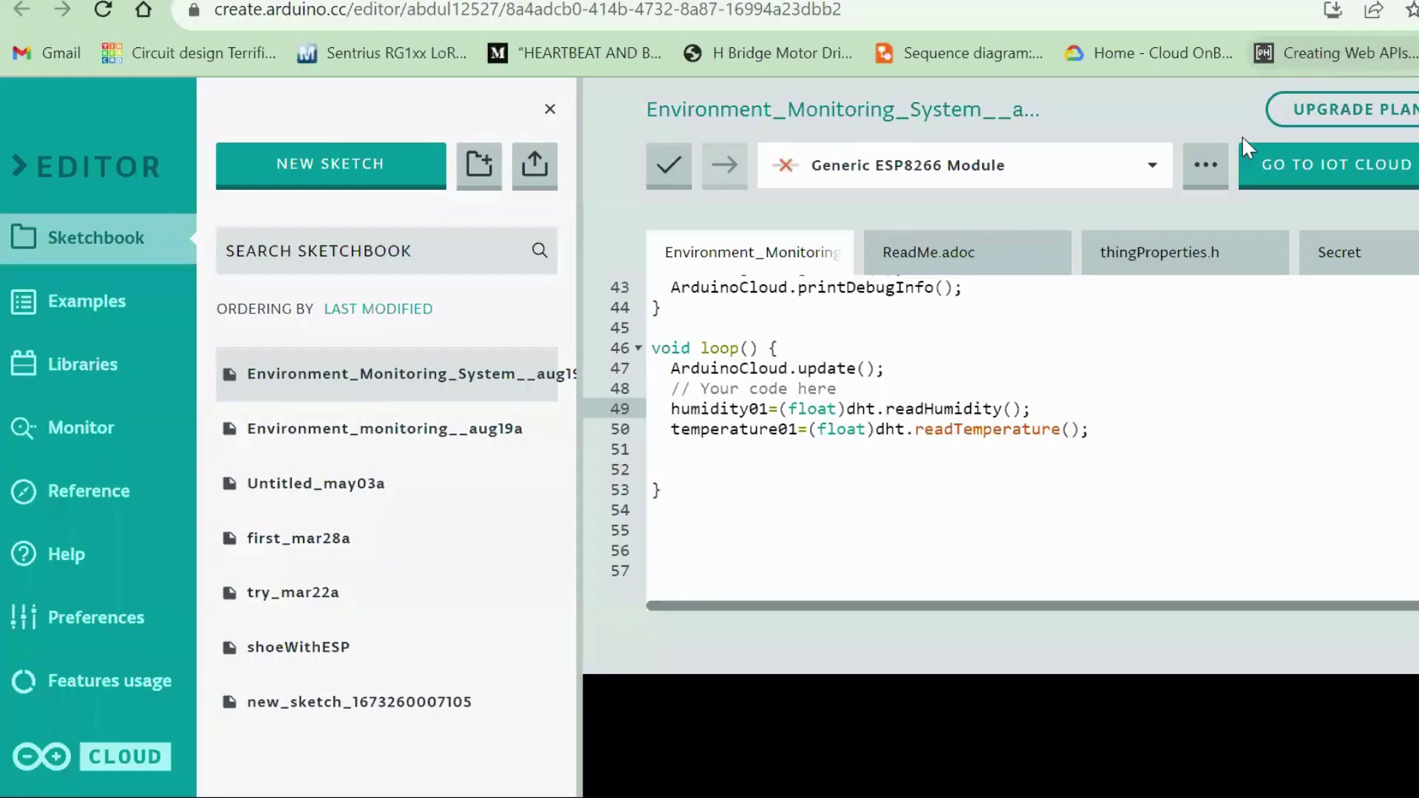
Download the sketch as Environment_Monitoring_System__aug19a.zip and open the archive from Chrome.
left_click(1208, 171)
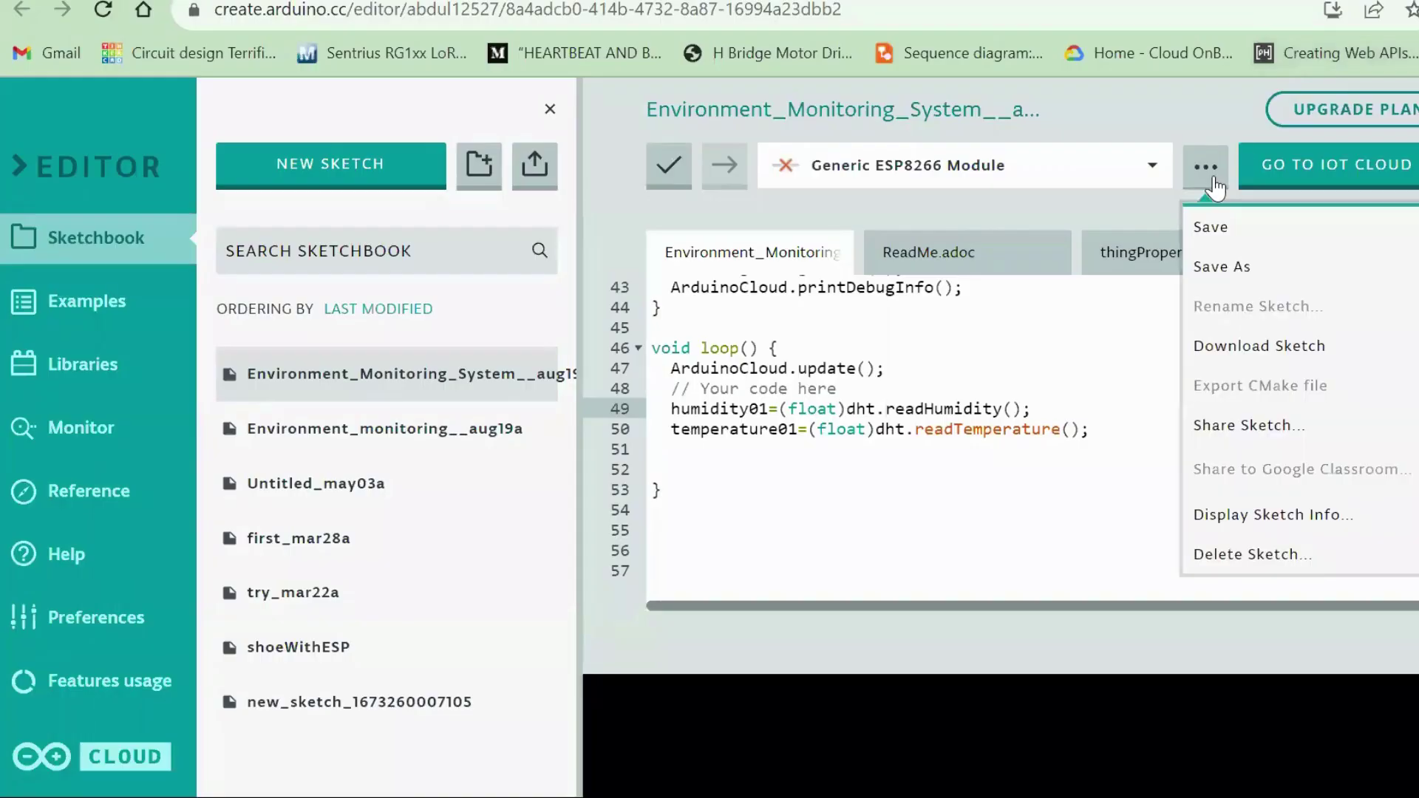
left_click(1317, 353)
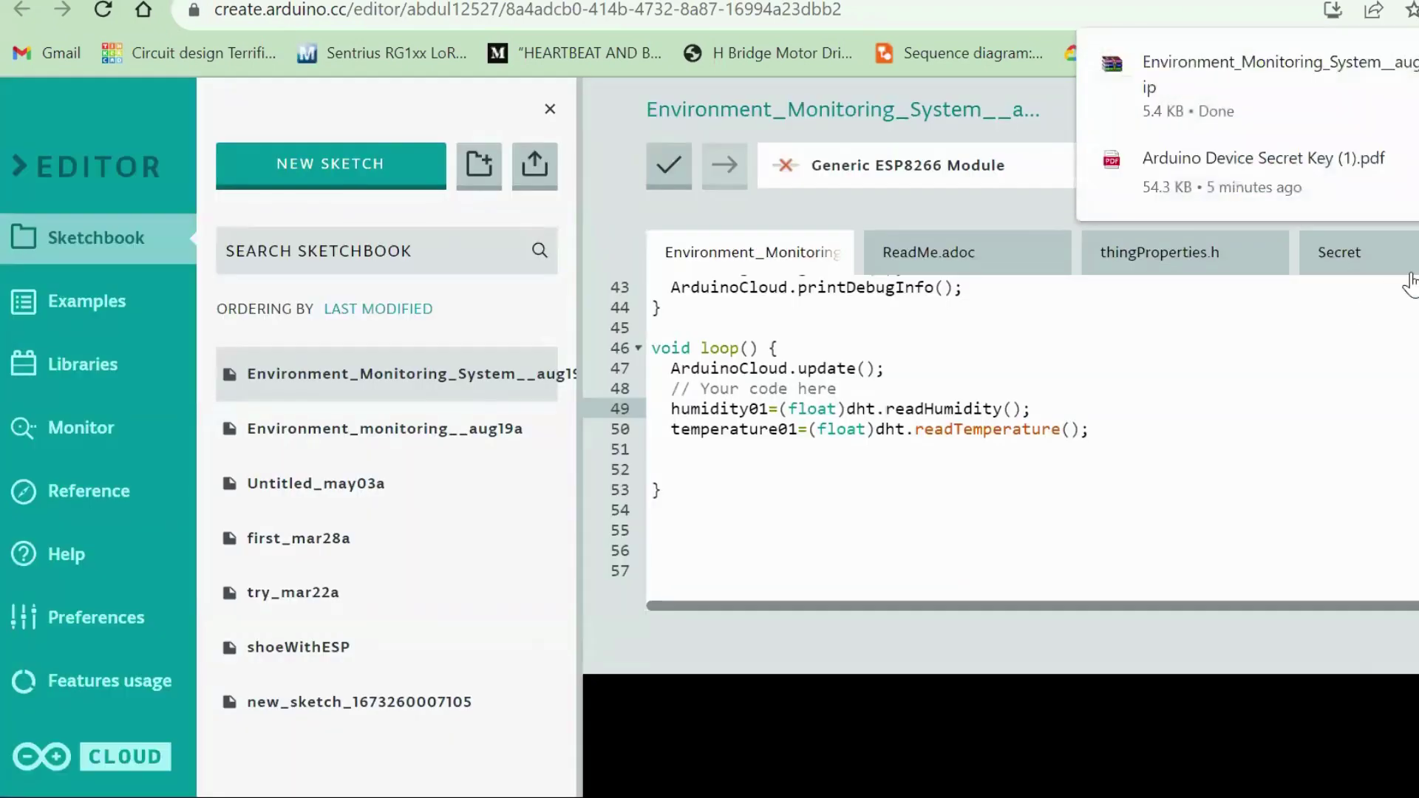
left_click(1297, 68)
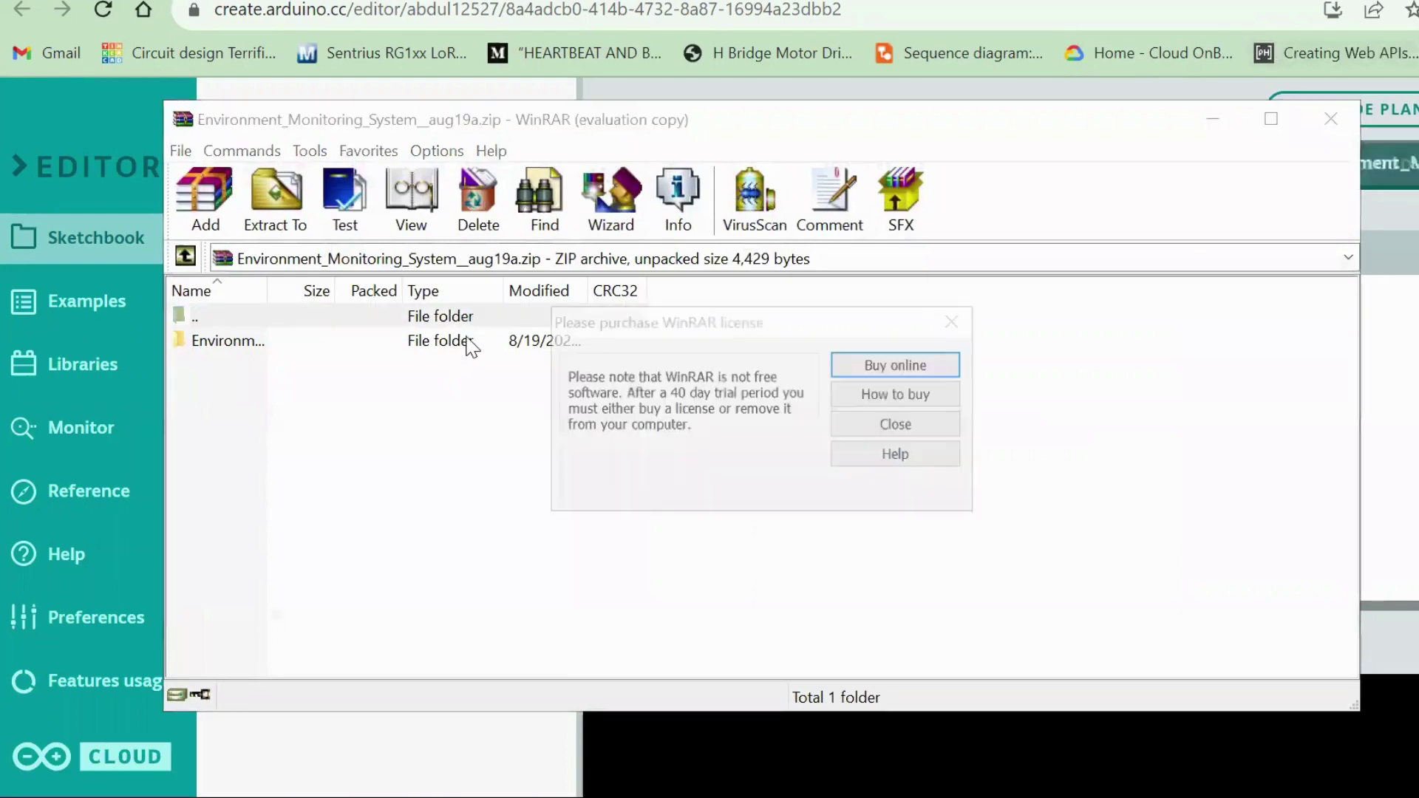
Dismiss WinRAR's license reminder and extract the sketch folder into Downloads.
left_click(955, 320)
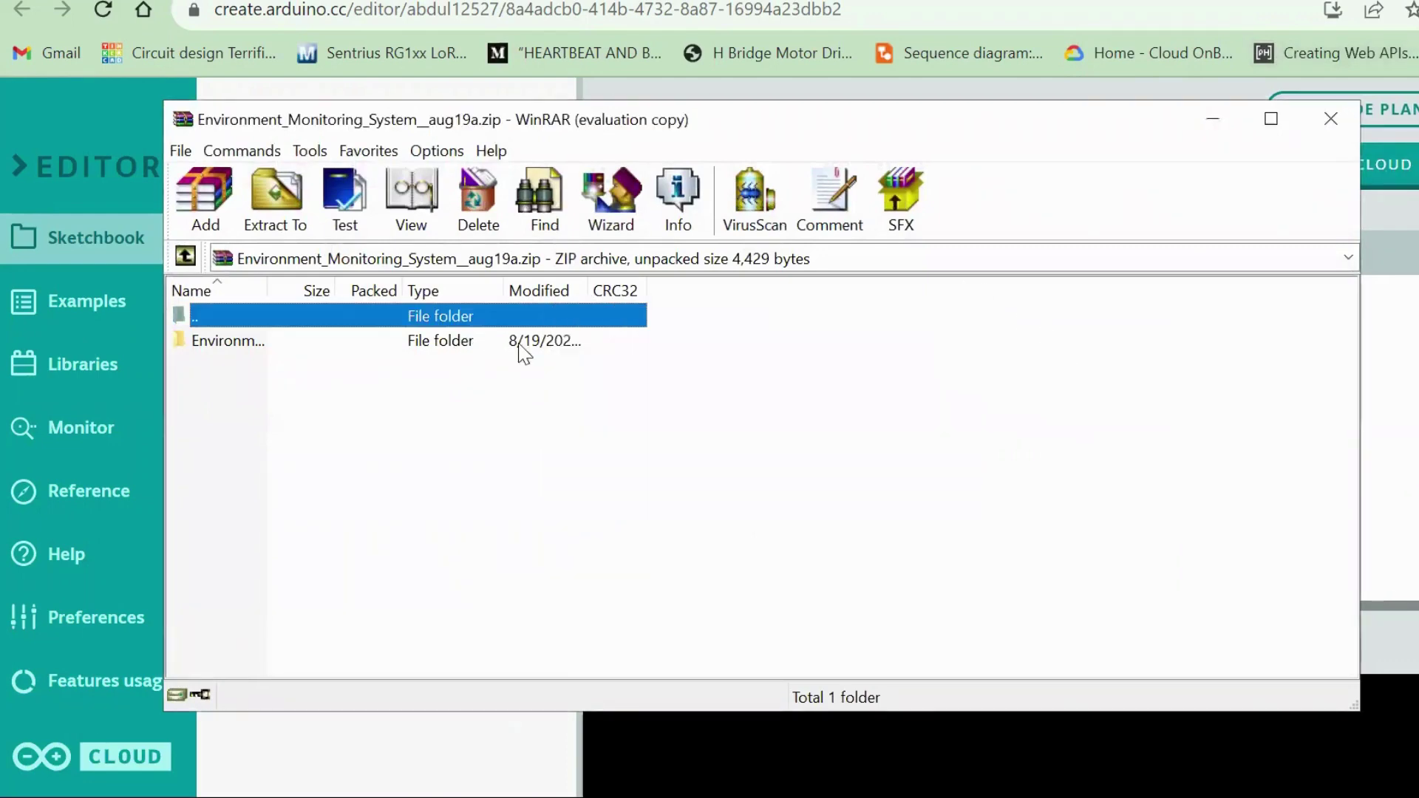
left_click(394, 344)
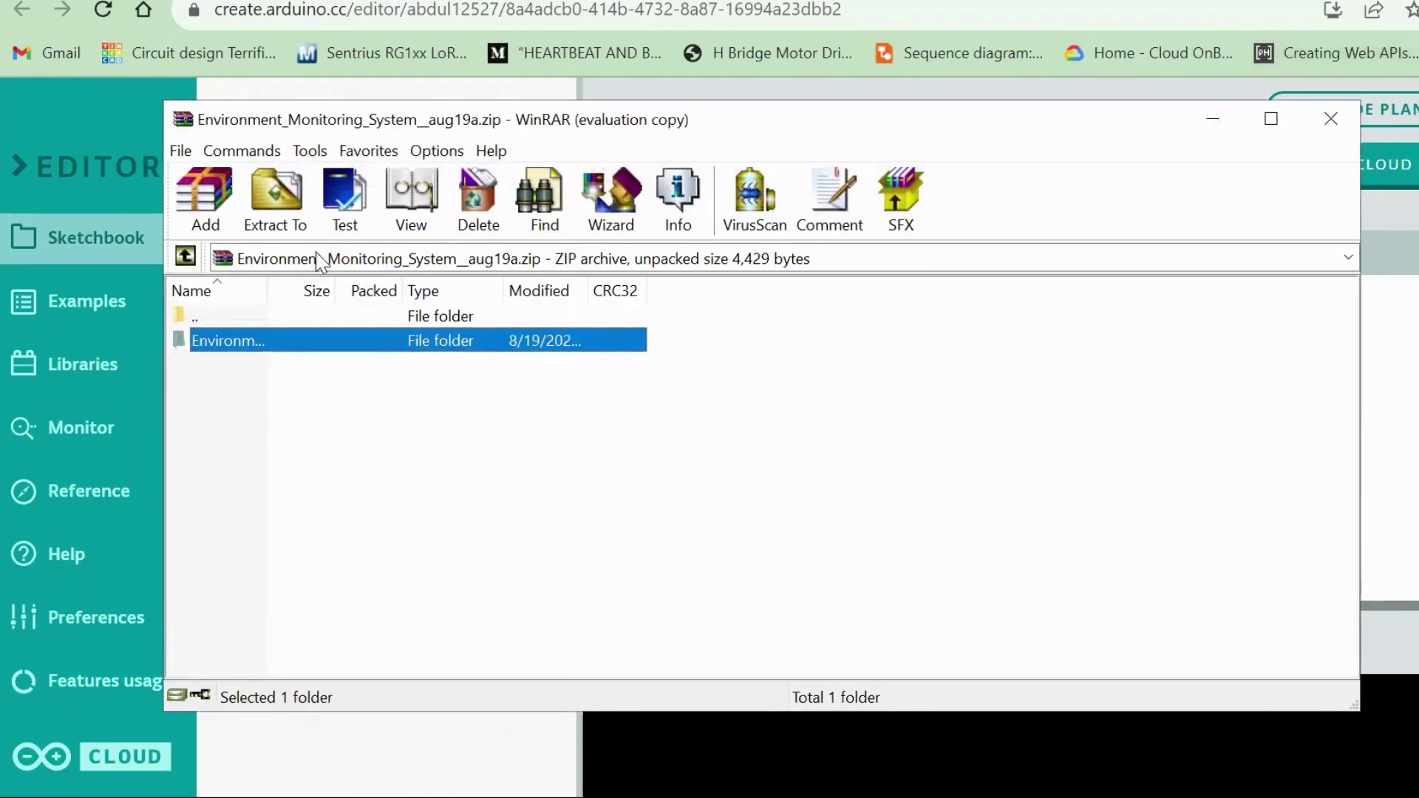
left_click(287, 200)
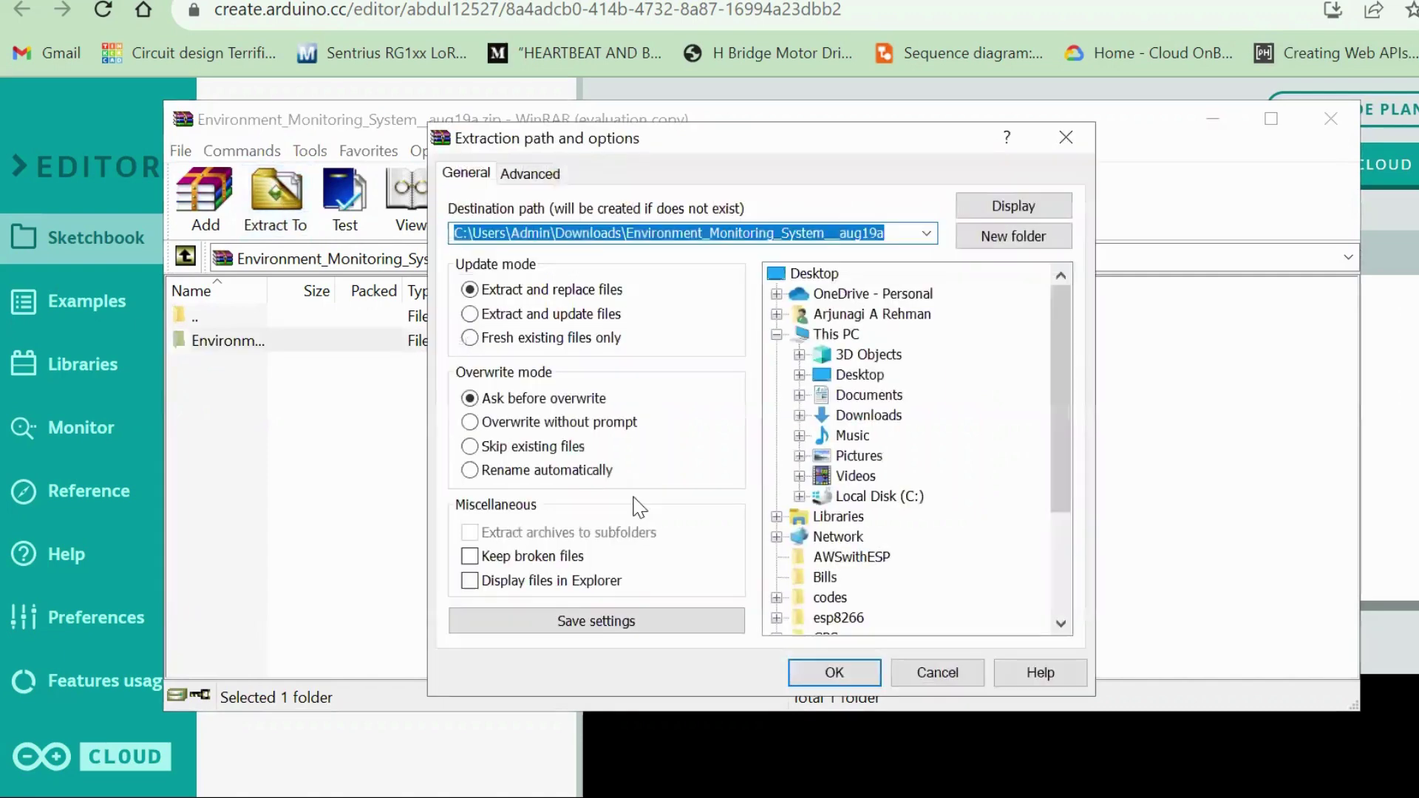
left_click(865, 420)
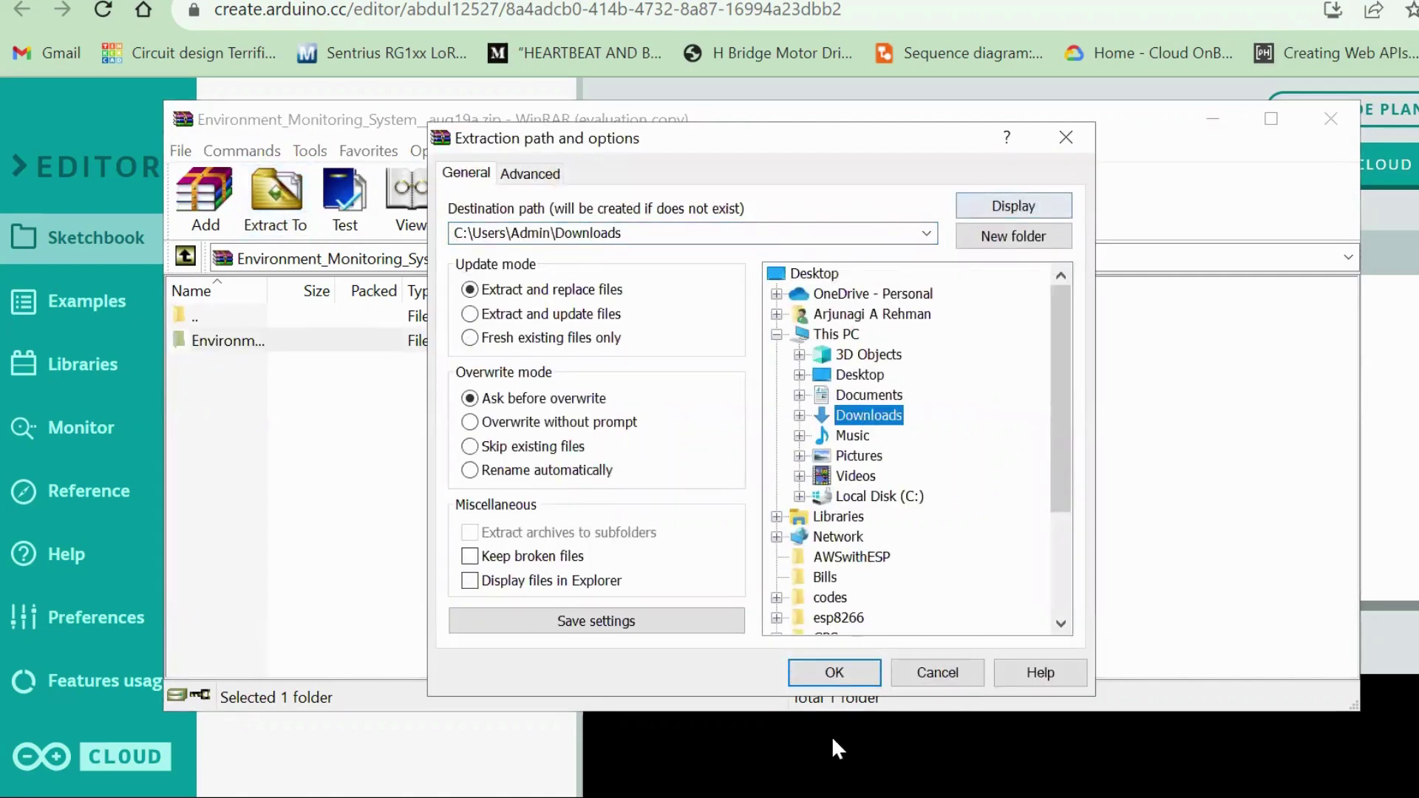
left_click(839, 686)
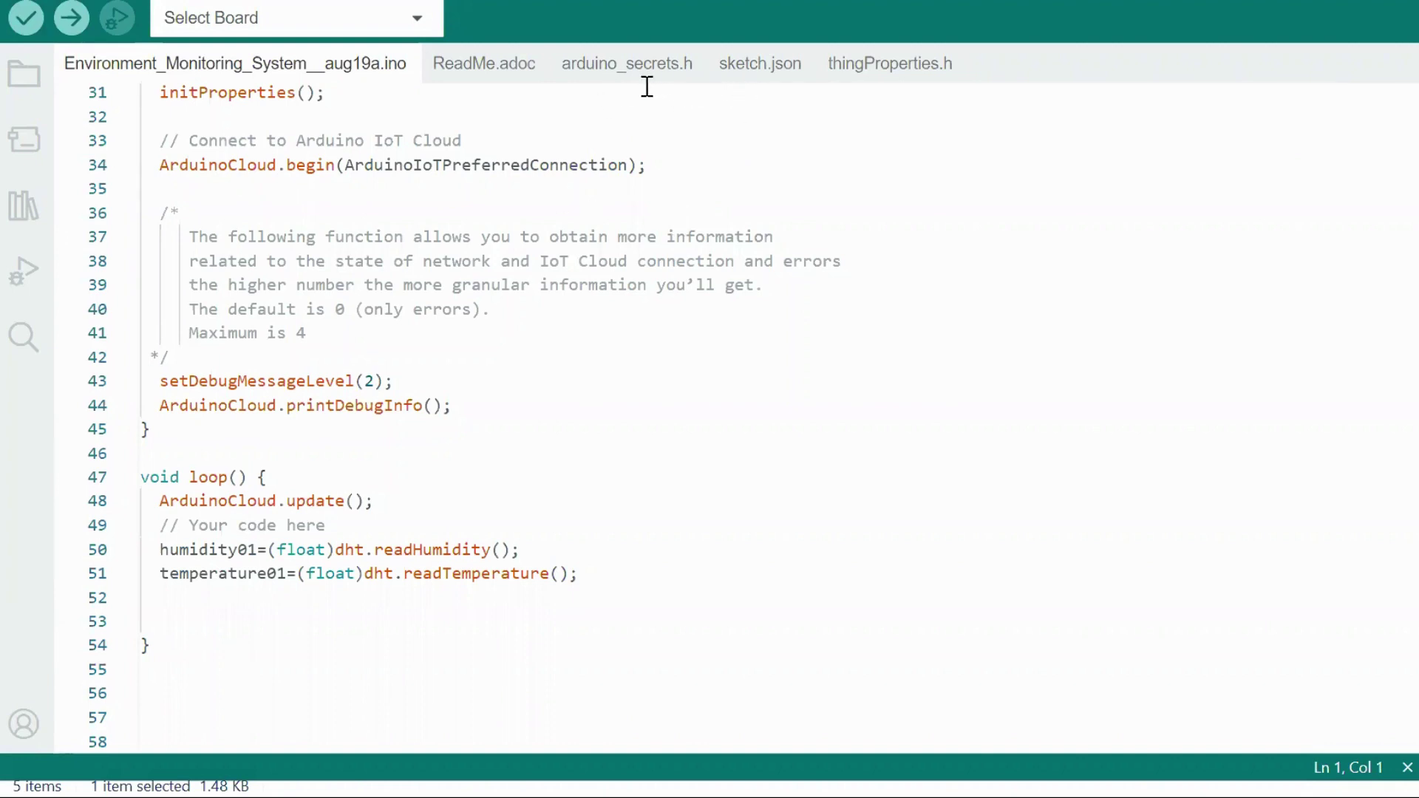
Enter the Wi-Fi network name and Wi-Fi password in arduino_secrets.h and save.
left_click(623, 77)
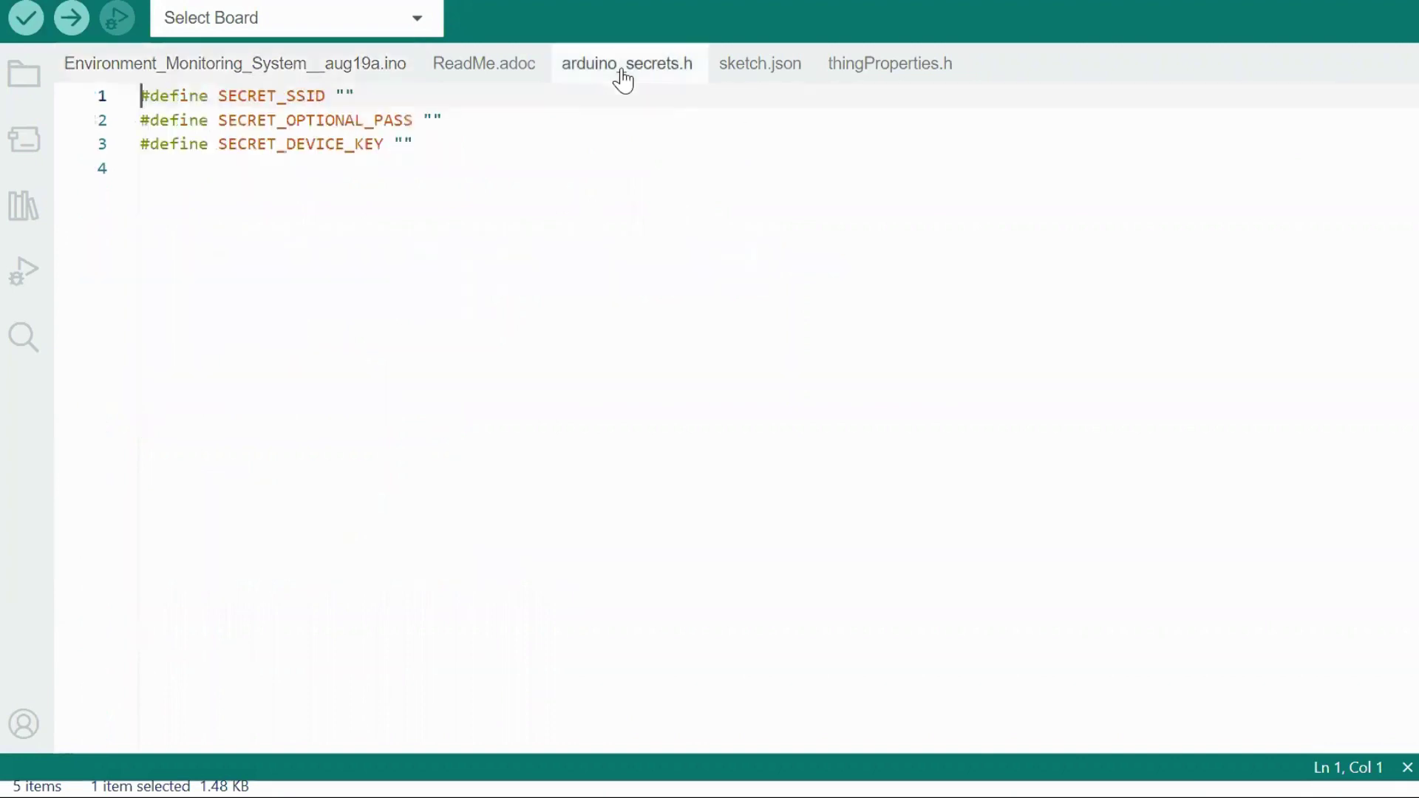
left_click(349, 95)
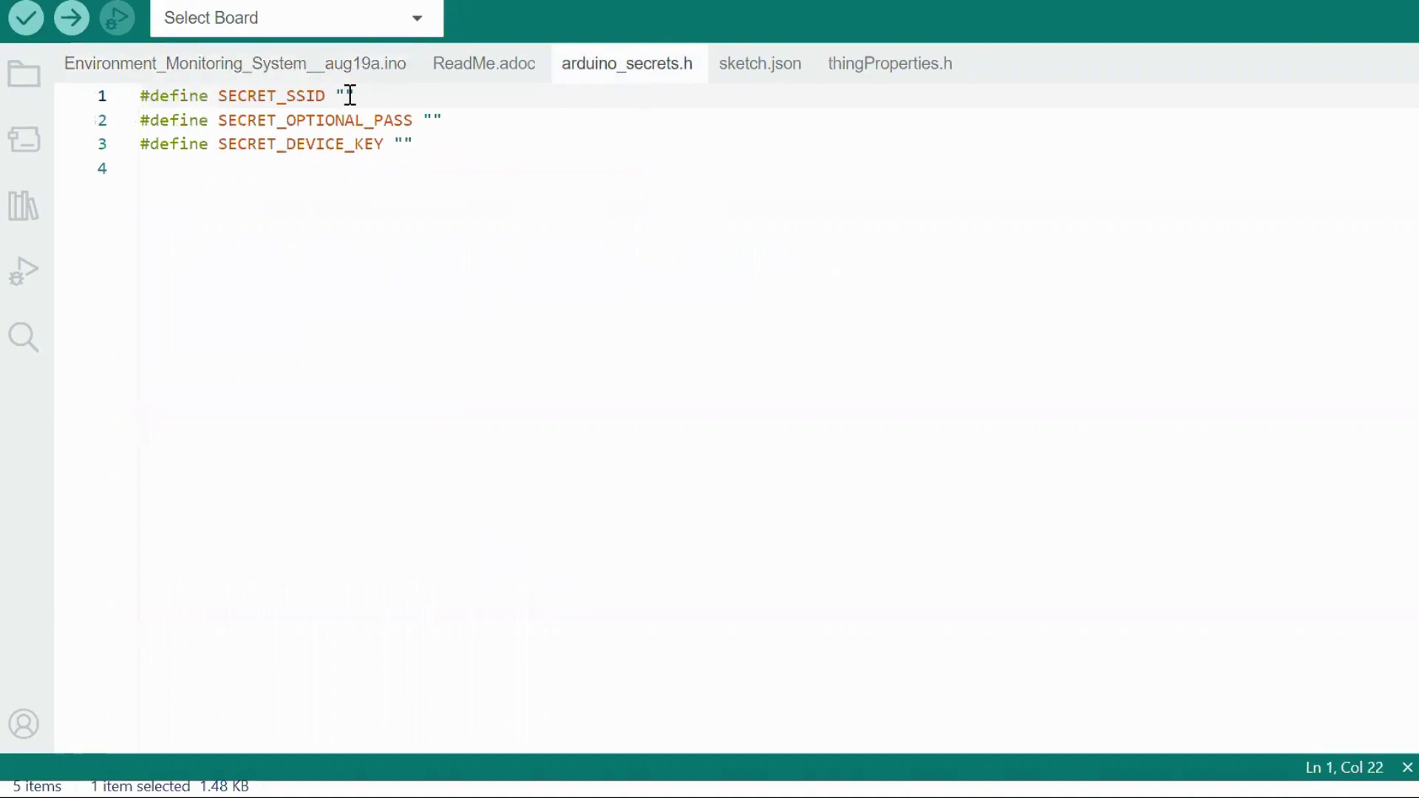
type("Tander")
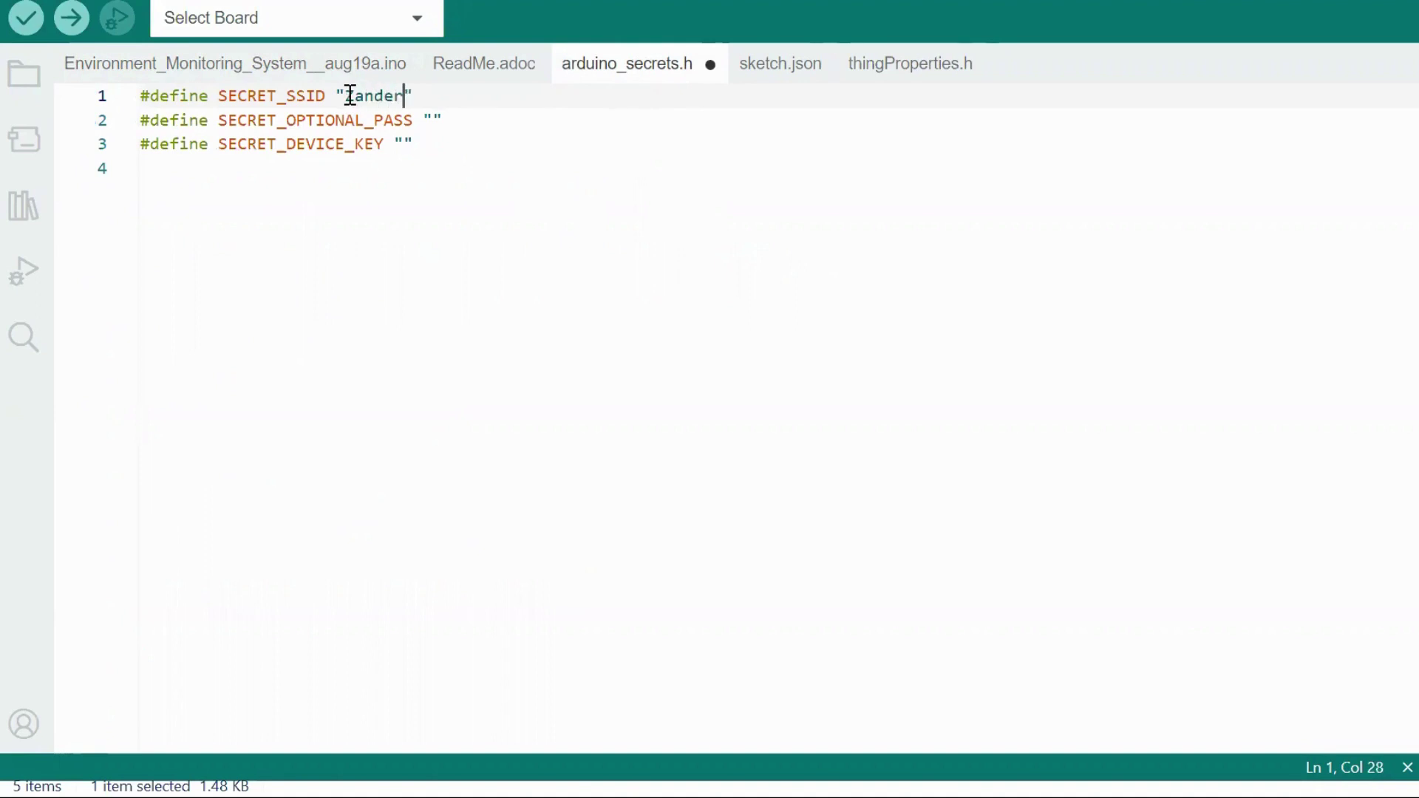
type("-2.4G")
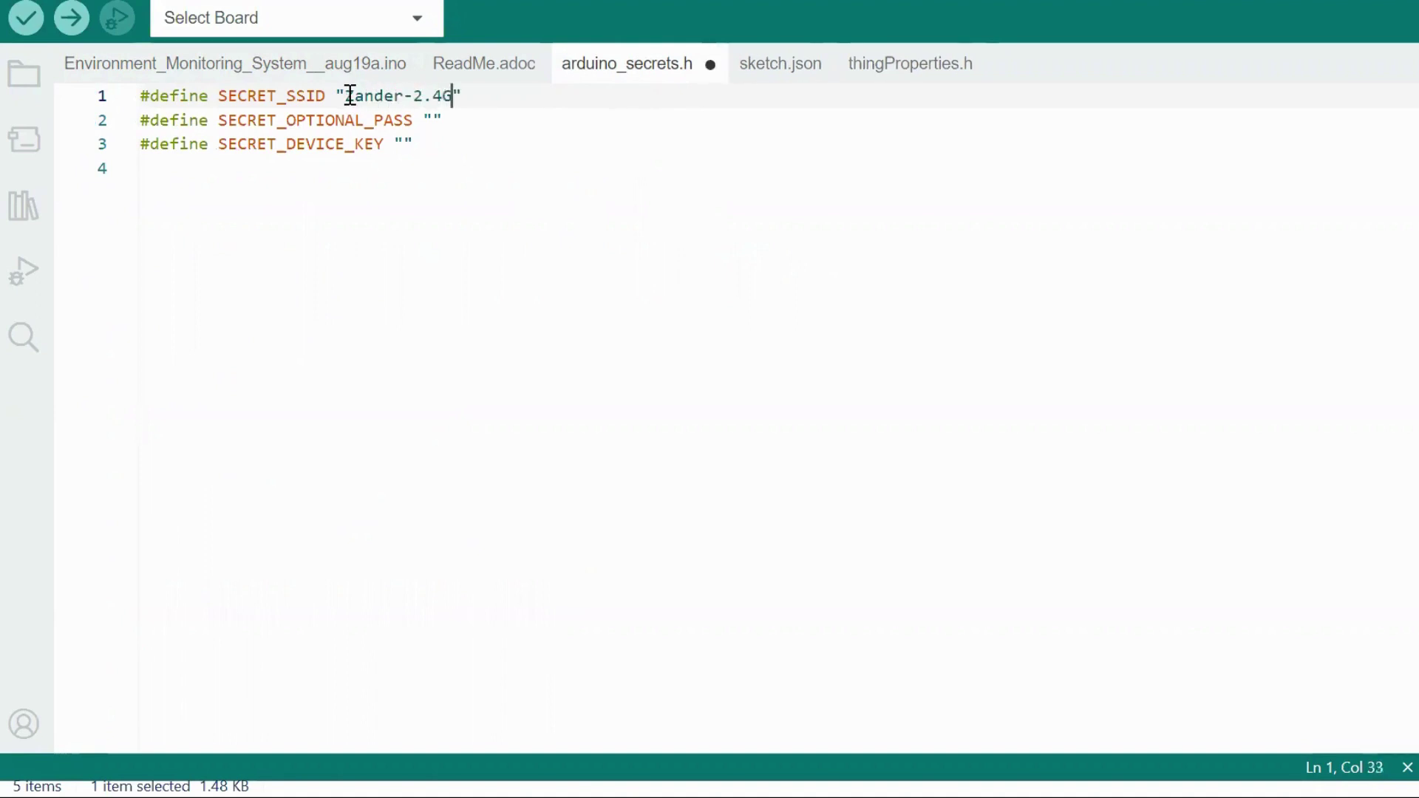
key("ctrl+s")
left_click(431, 120)
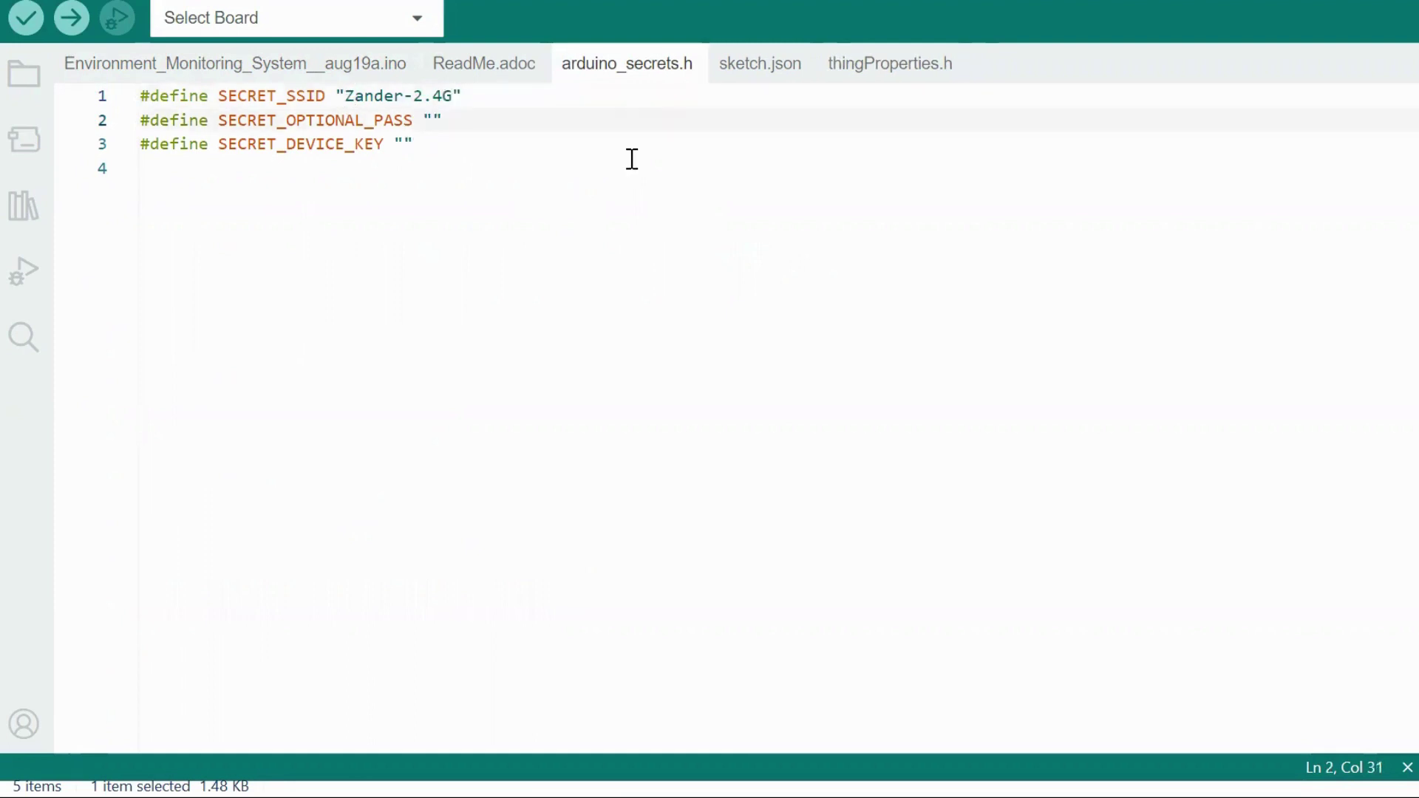
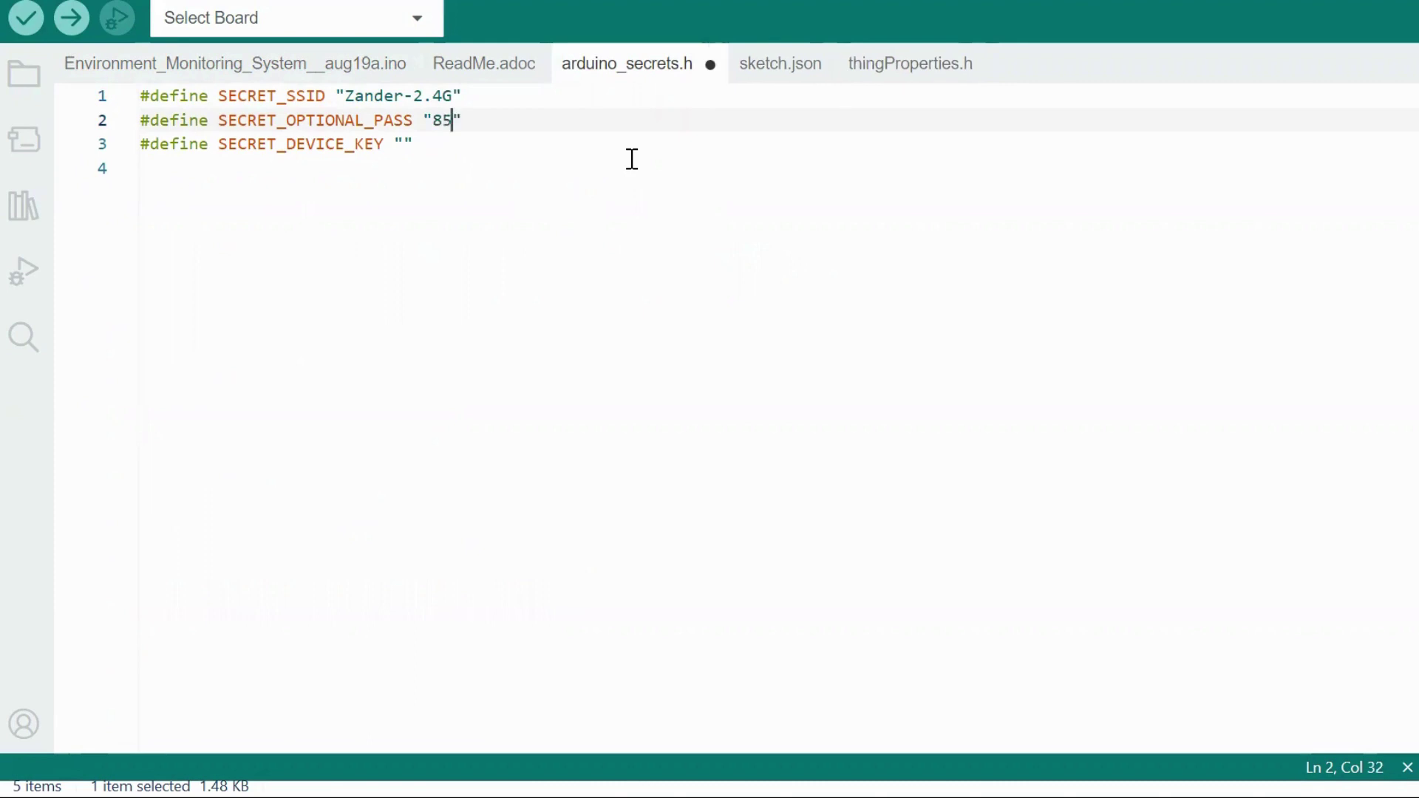
key("ctrl+s")
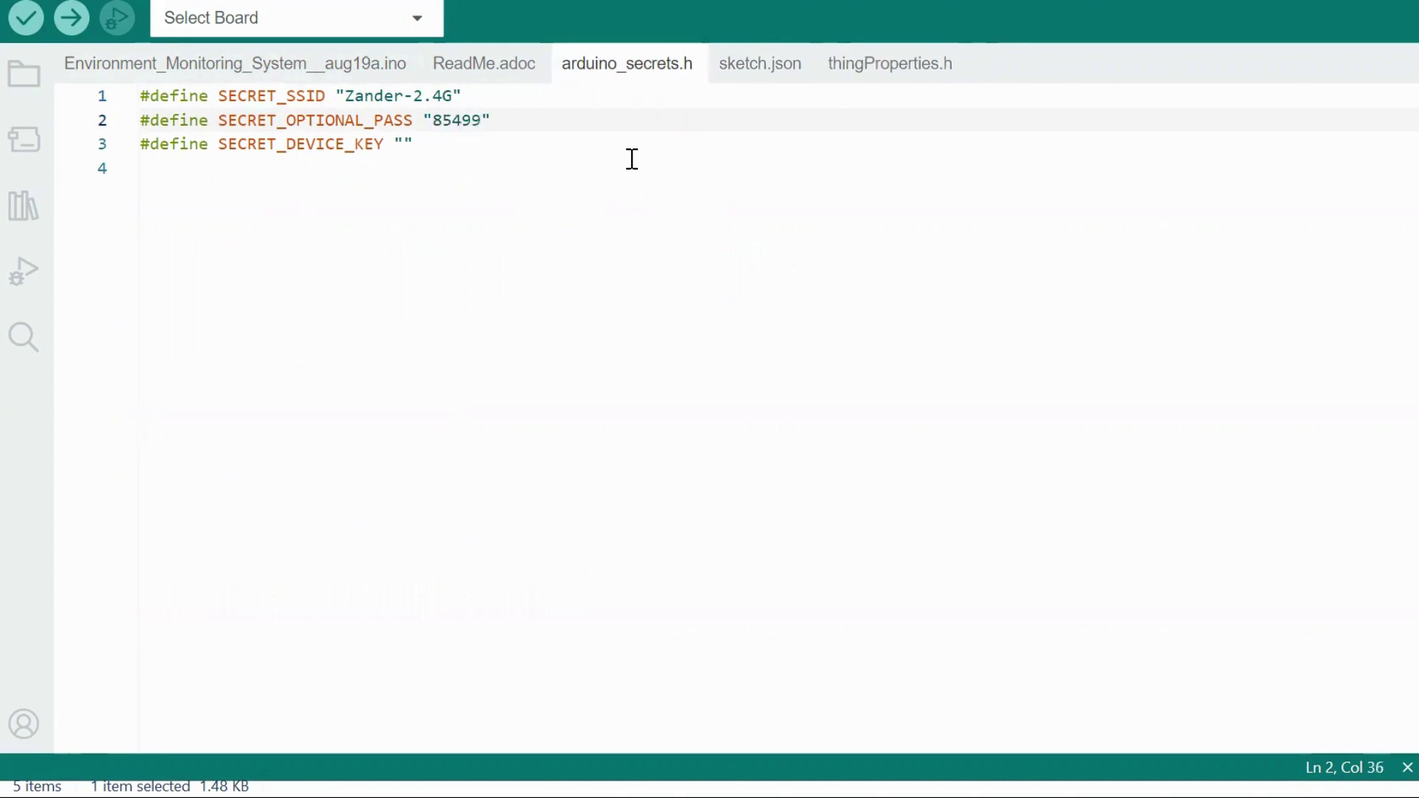
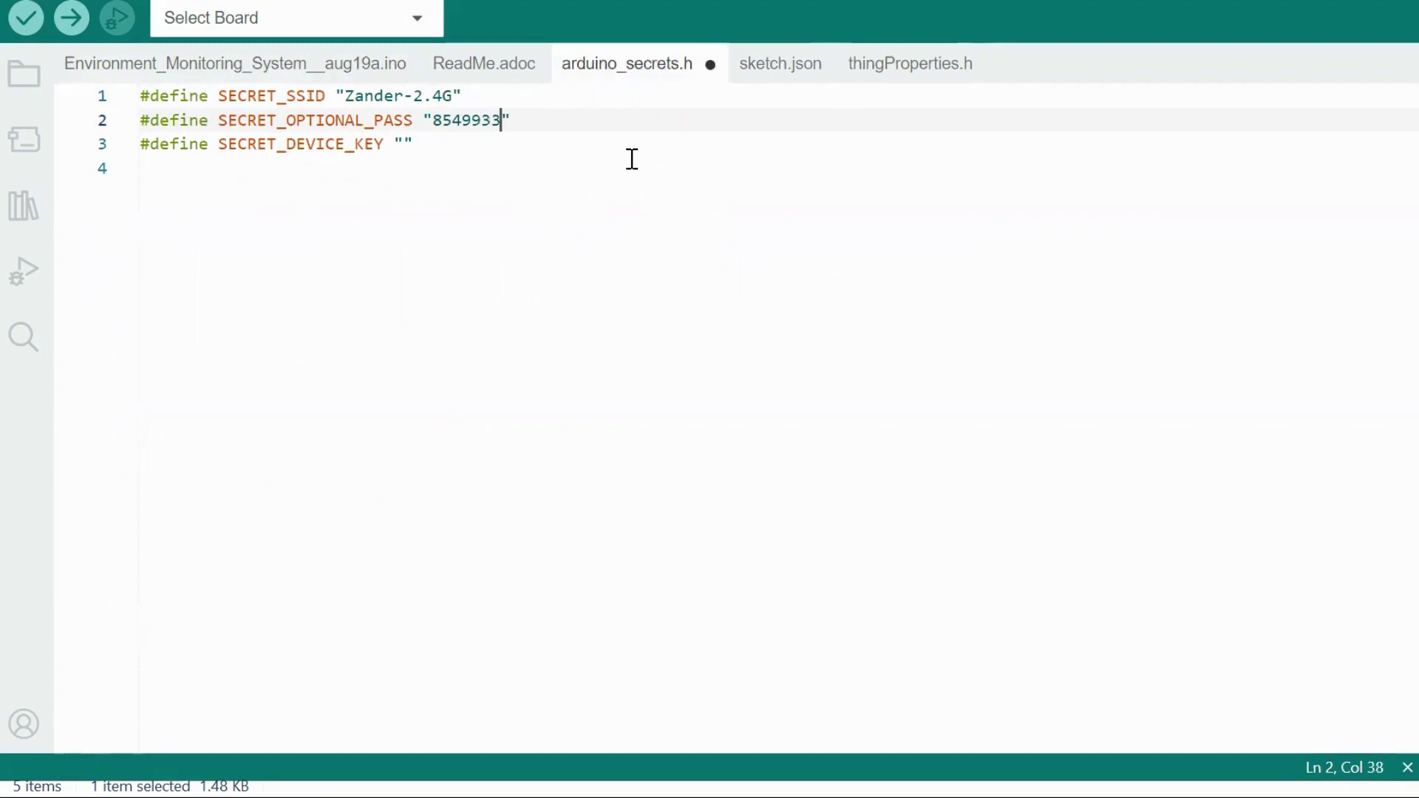
key("ctrl+s")
Paste the device secret key into the SECRET_DEVICE_KEY quotes.
left_click(404, 143)
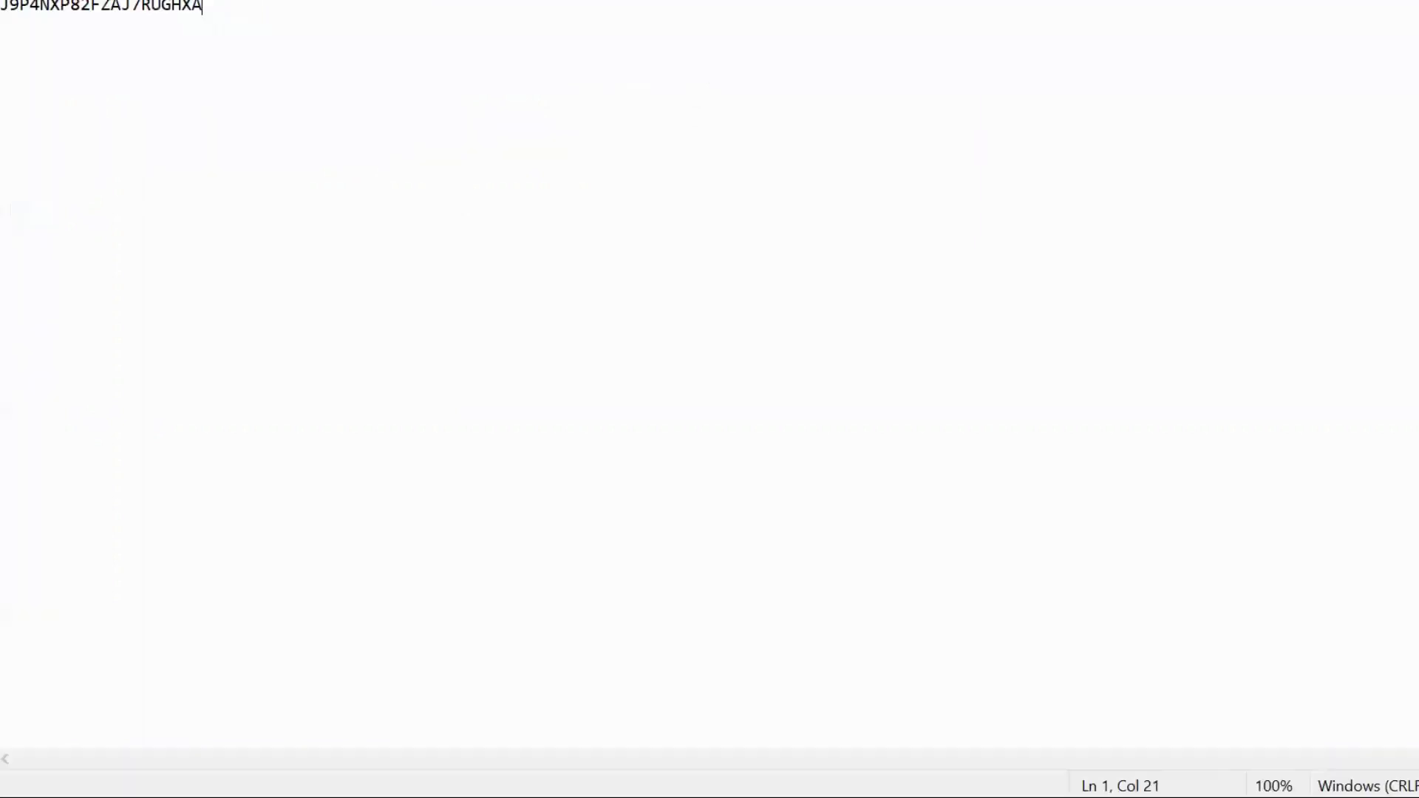
key("ctrl+a")
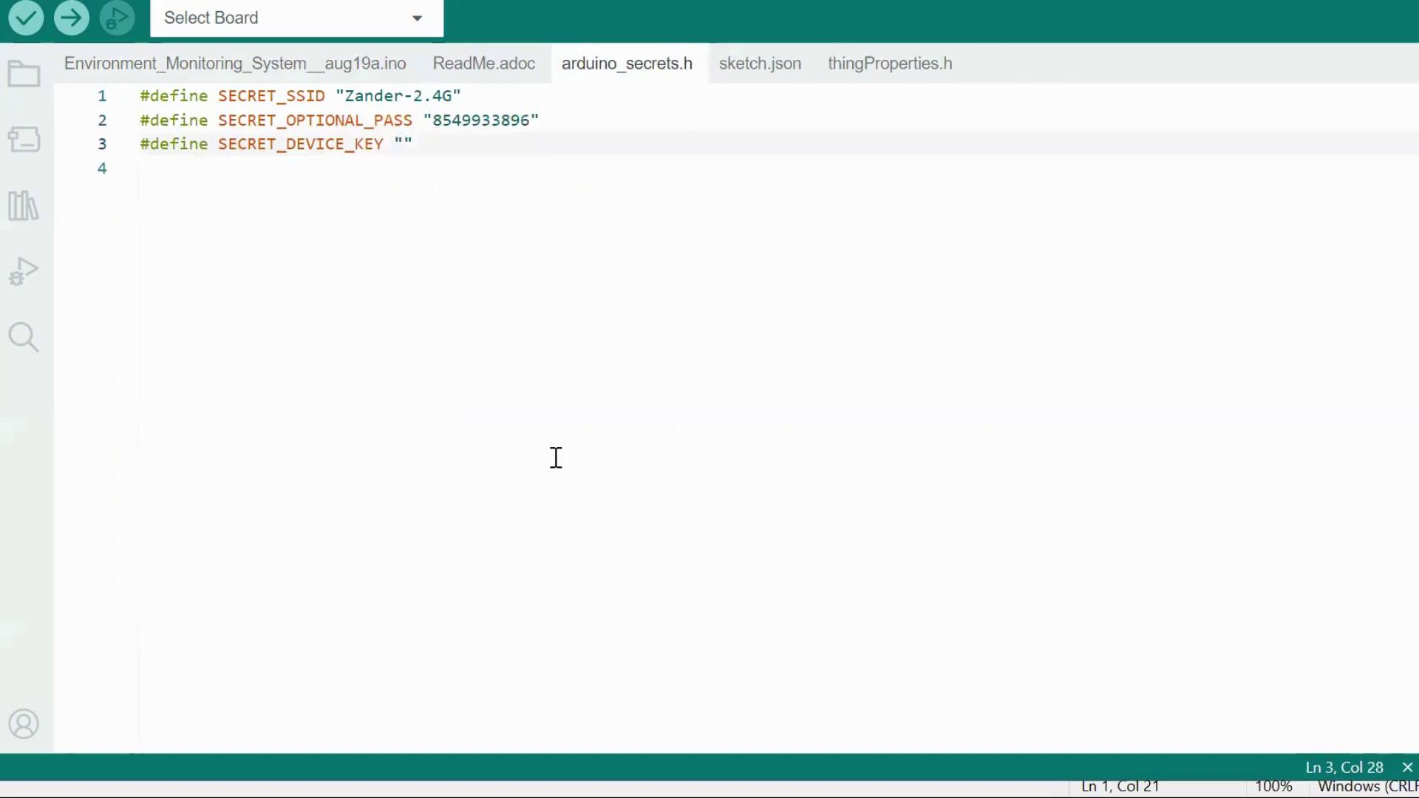
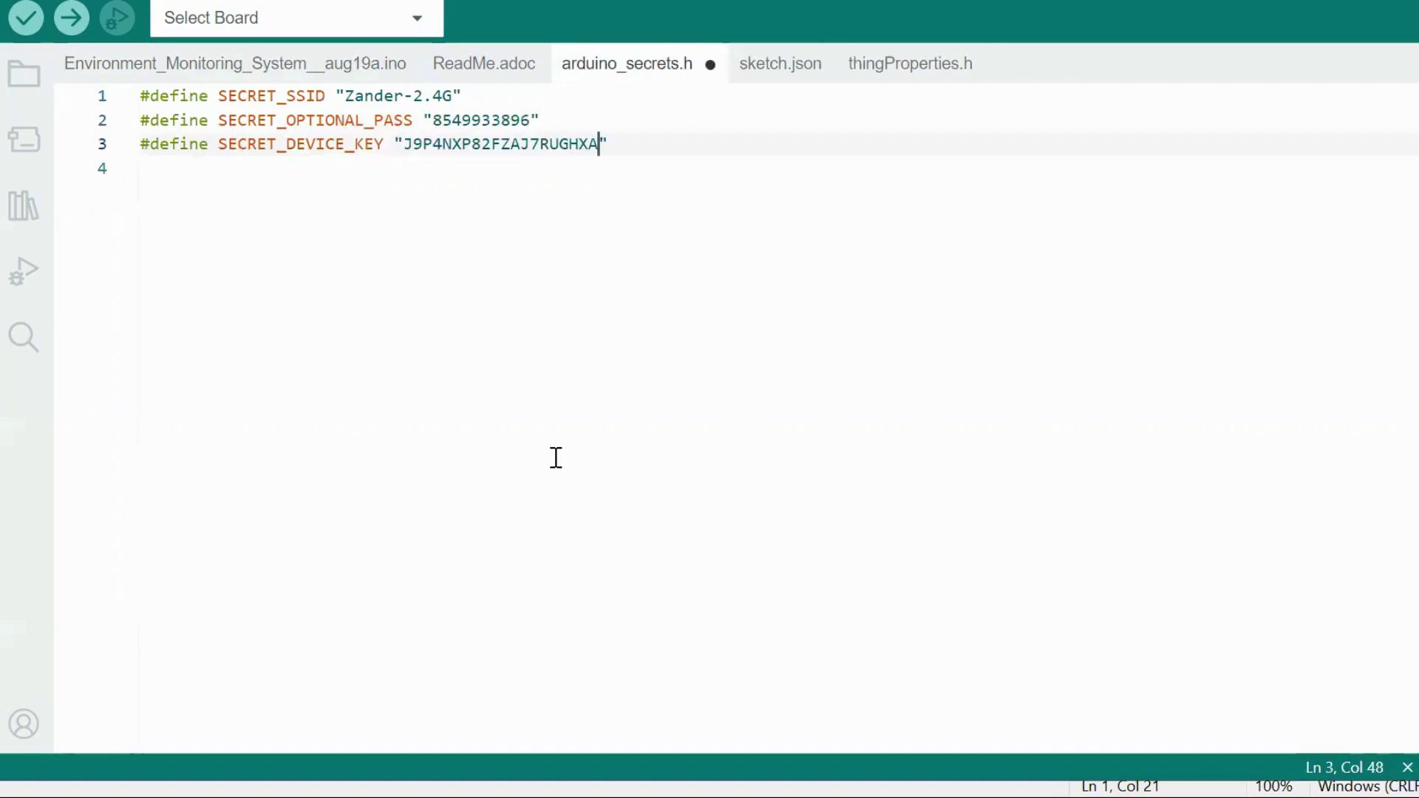
left_click(124, 68)
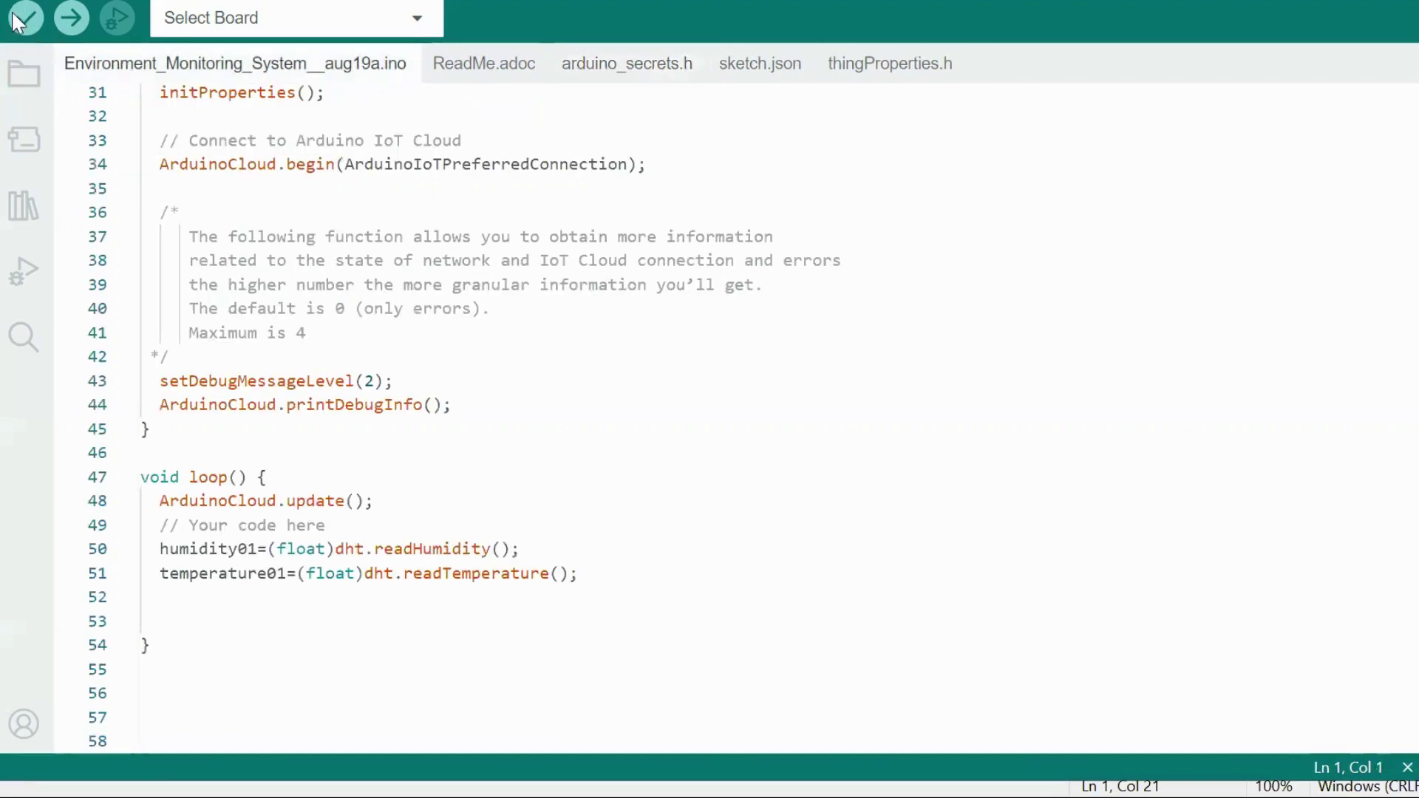
Select Generic ESP8266 Module on port COM5 as the target board.
left_click(241, 28)
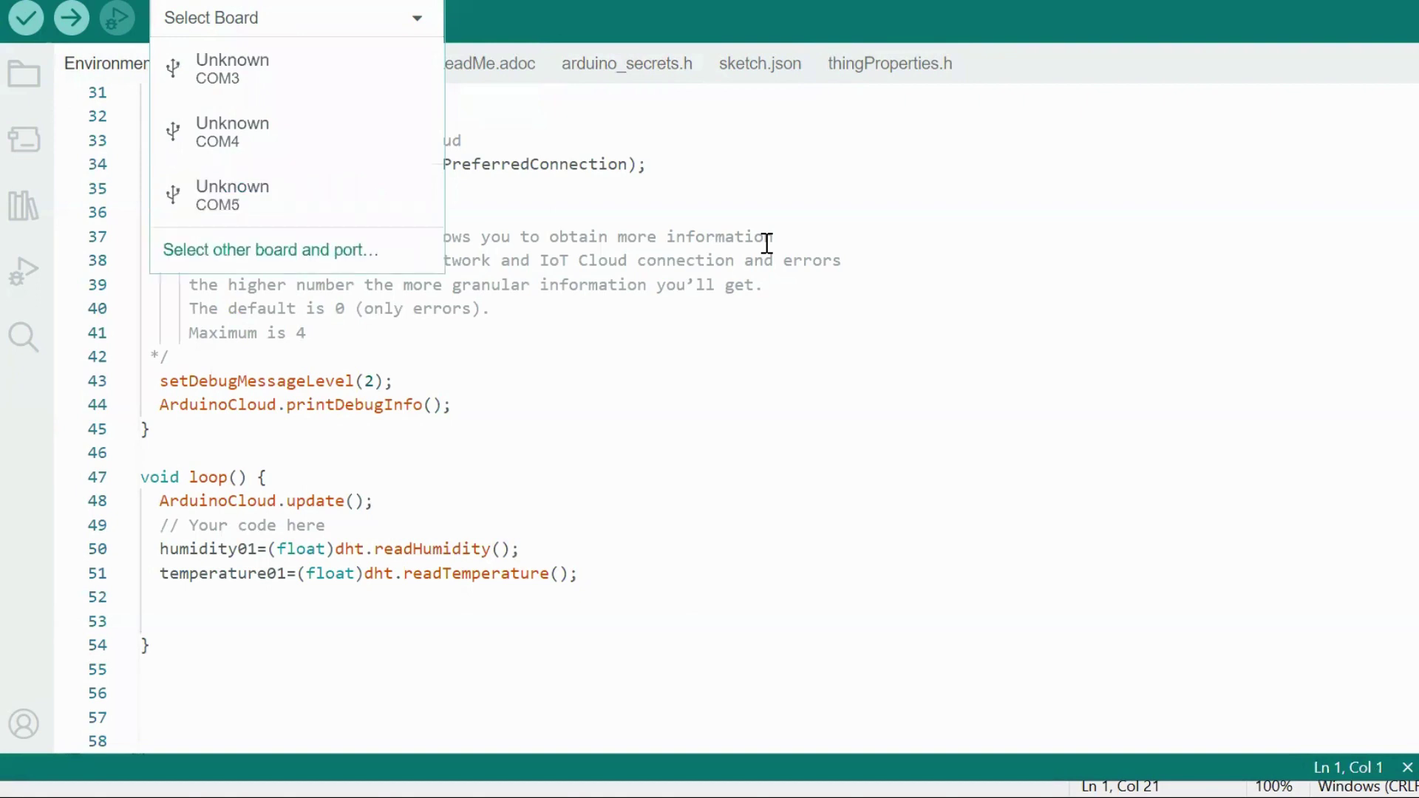
left_click(730, 331)
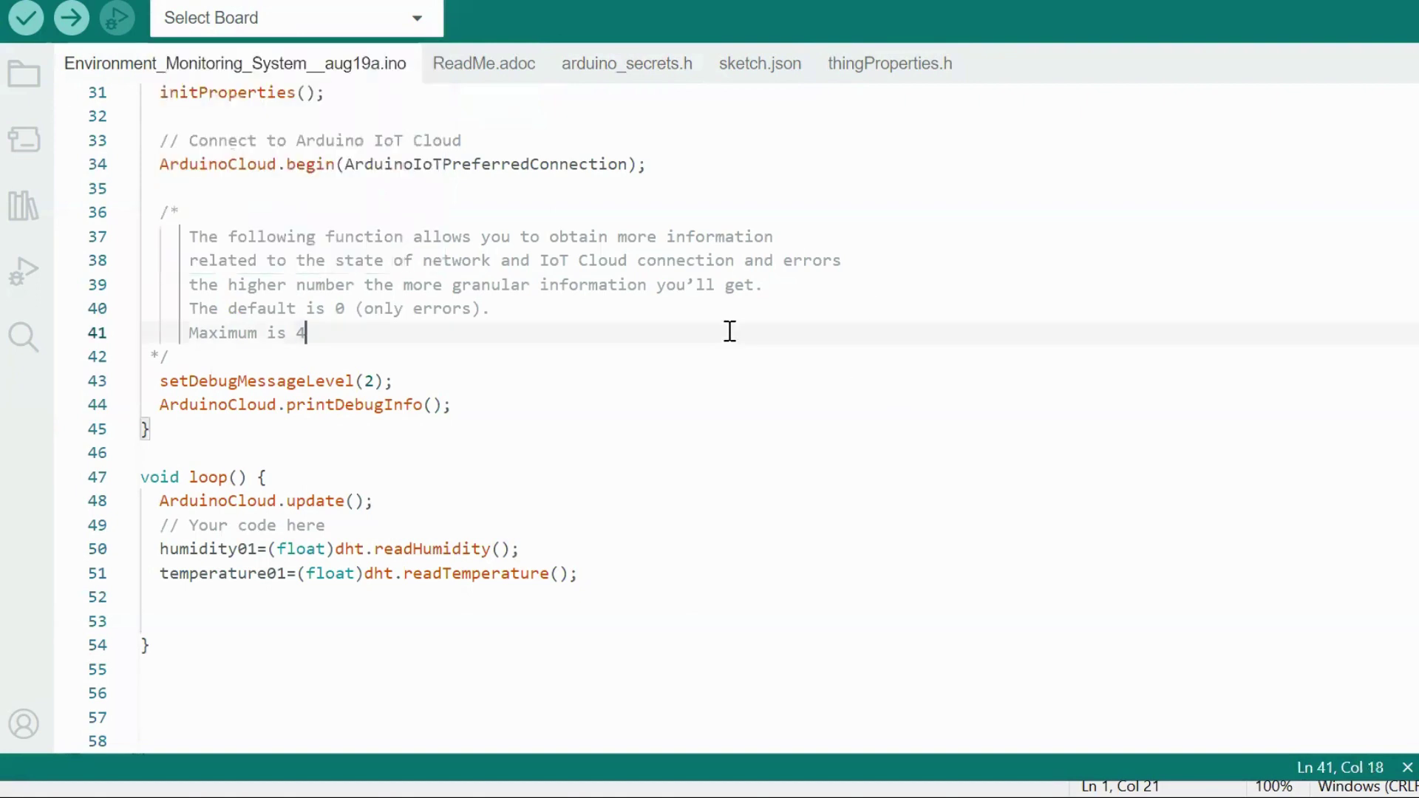
left_click(157, 20)
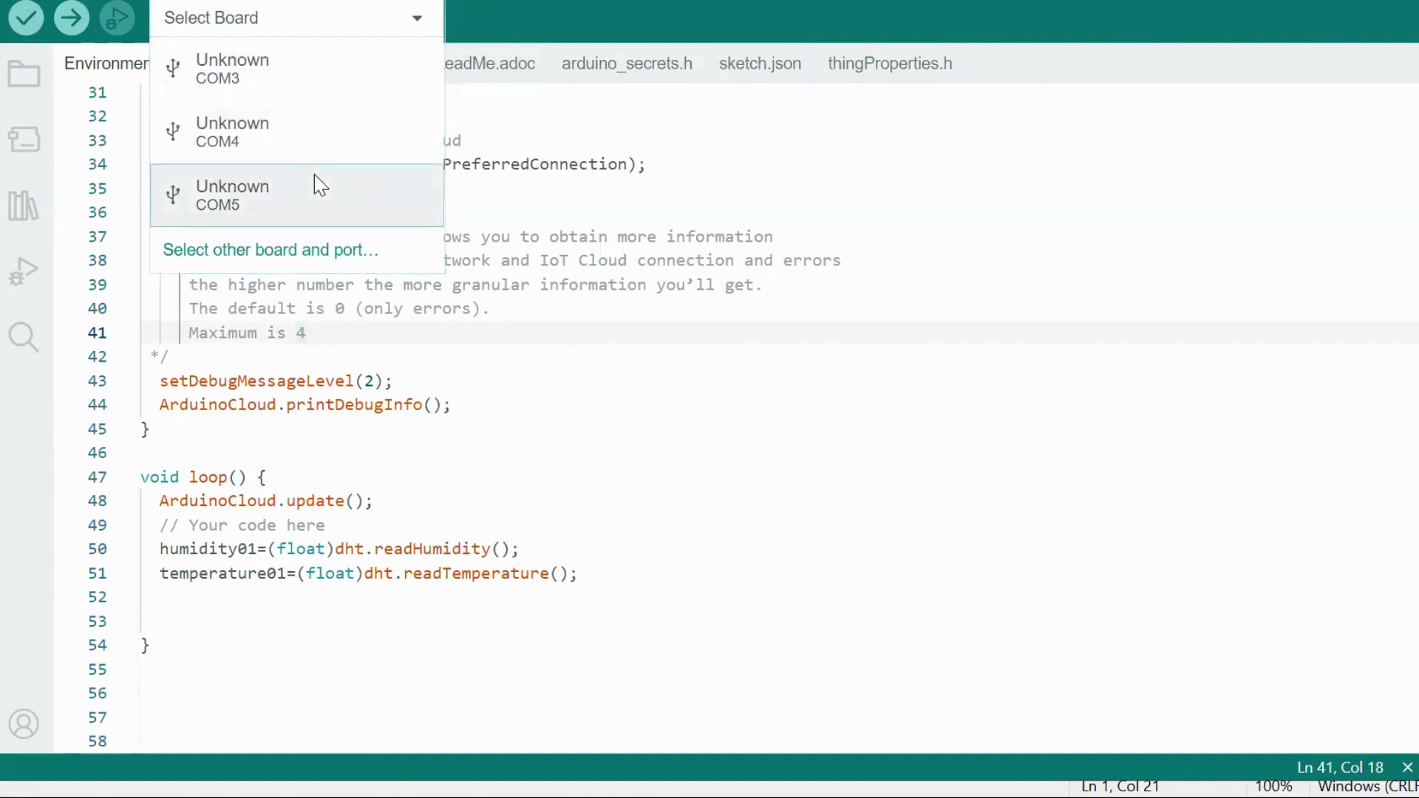
left_click(314, 183)
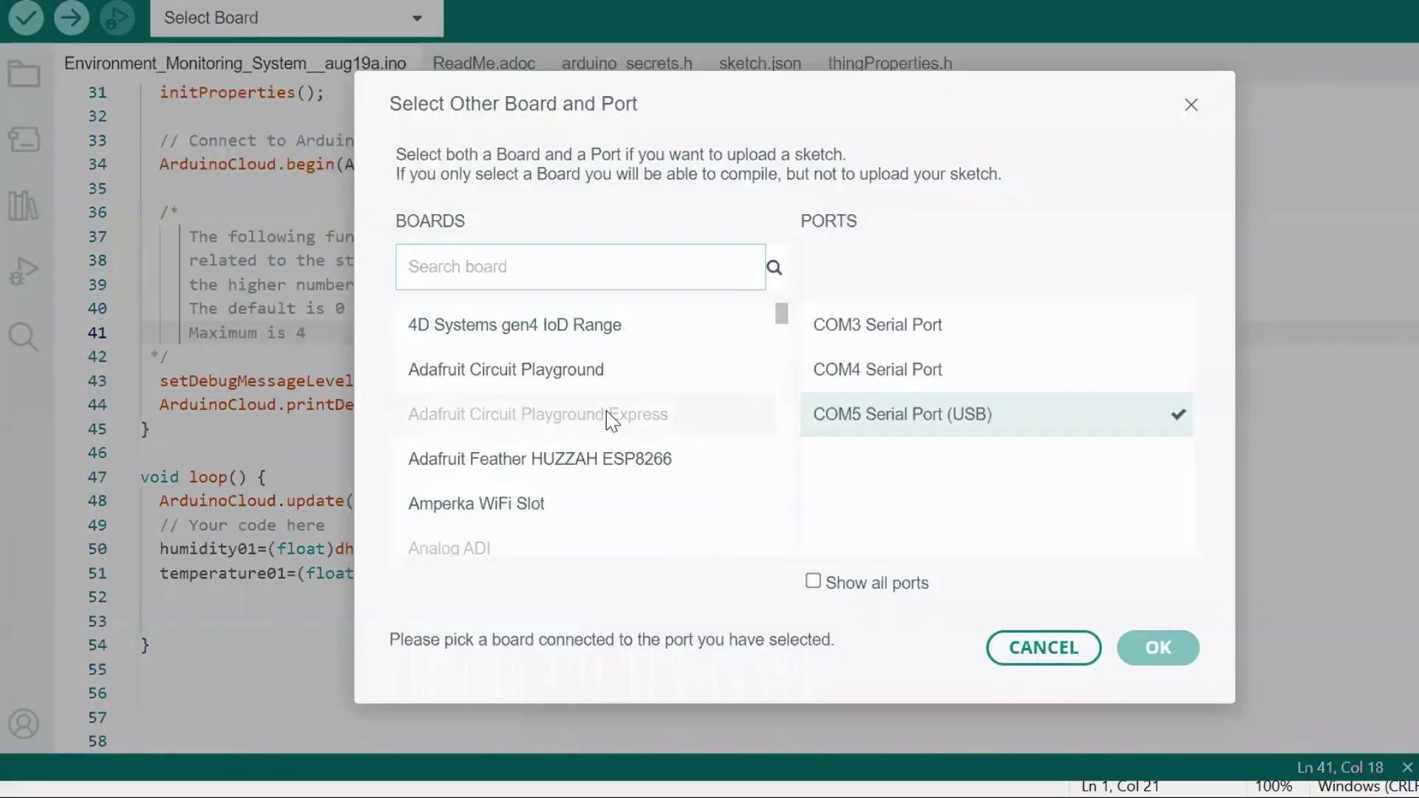
scroll(606, 411, "down", 3)
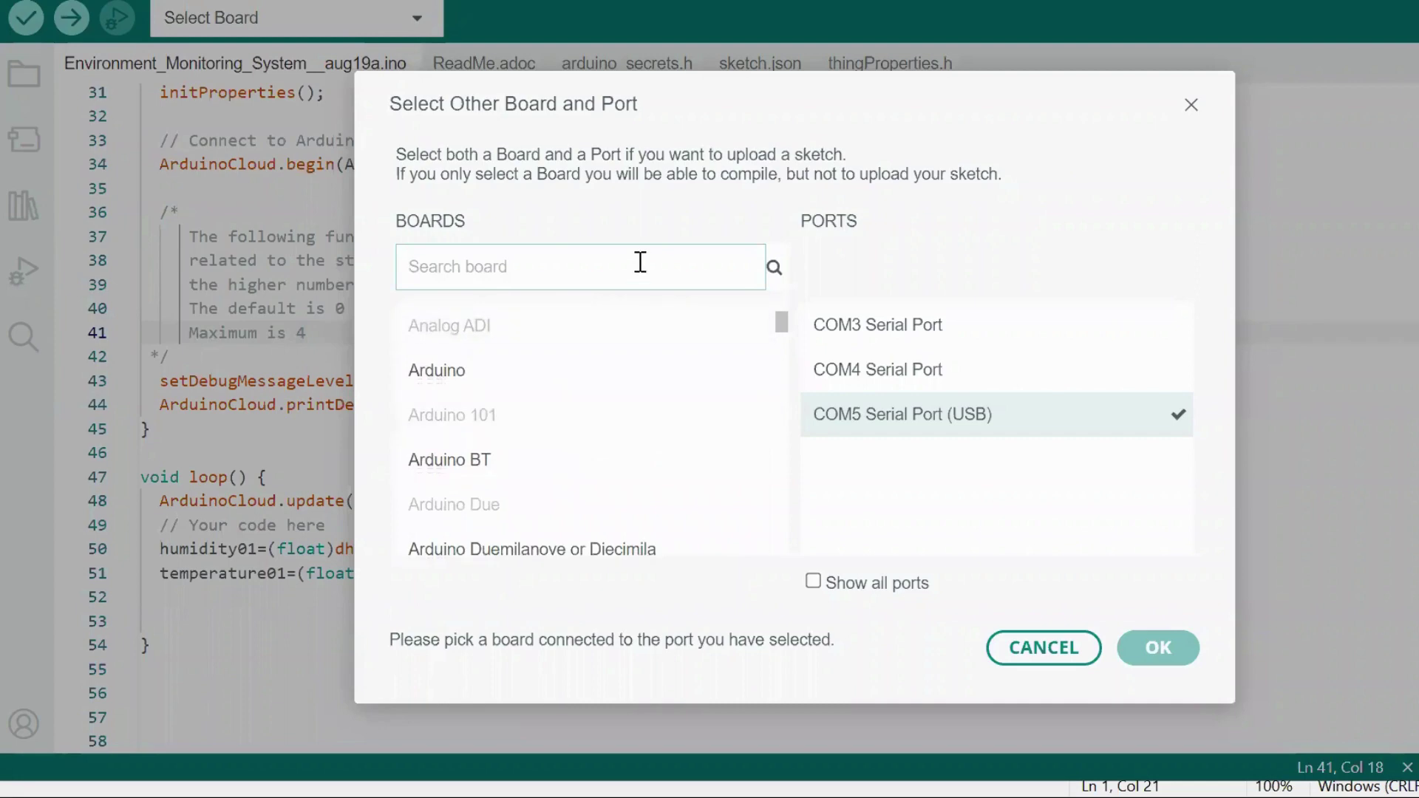
type("gene")
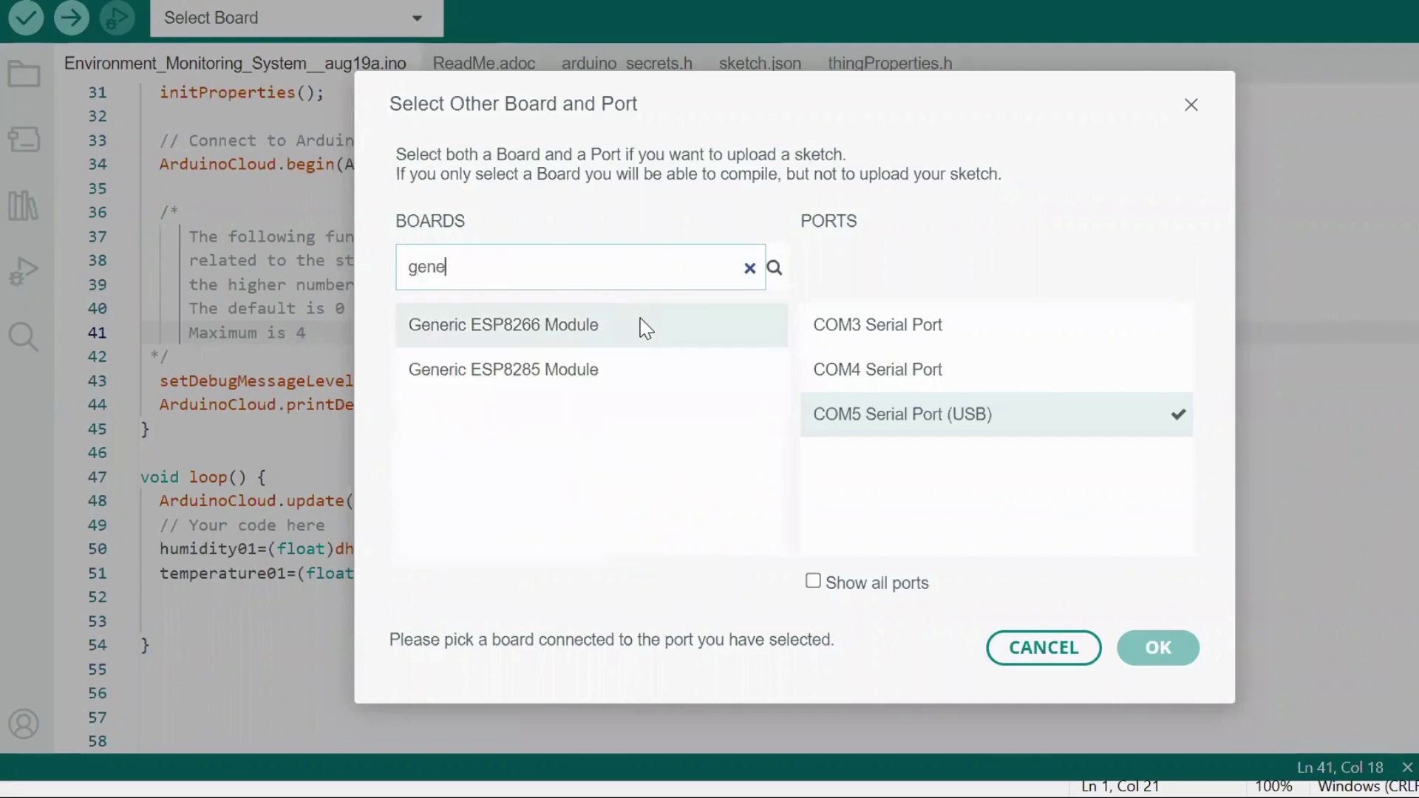
left_click(643, 326)
left_click(1158, 649)
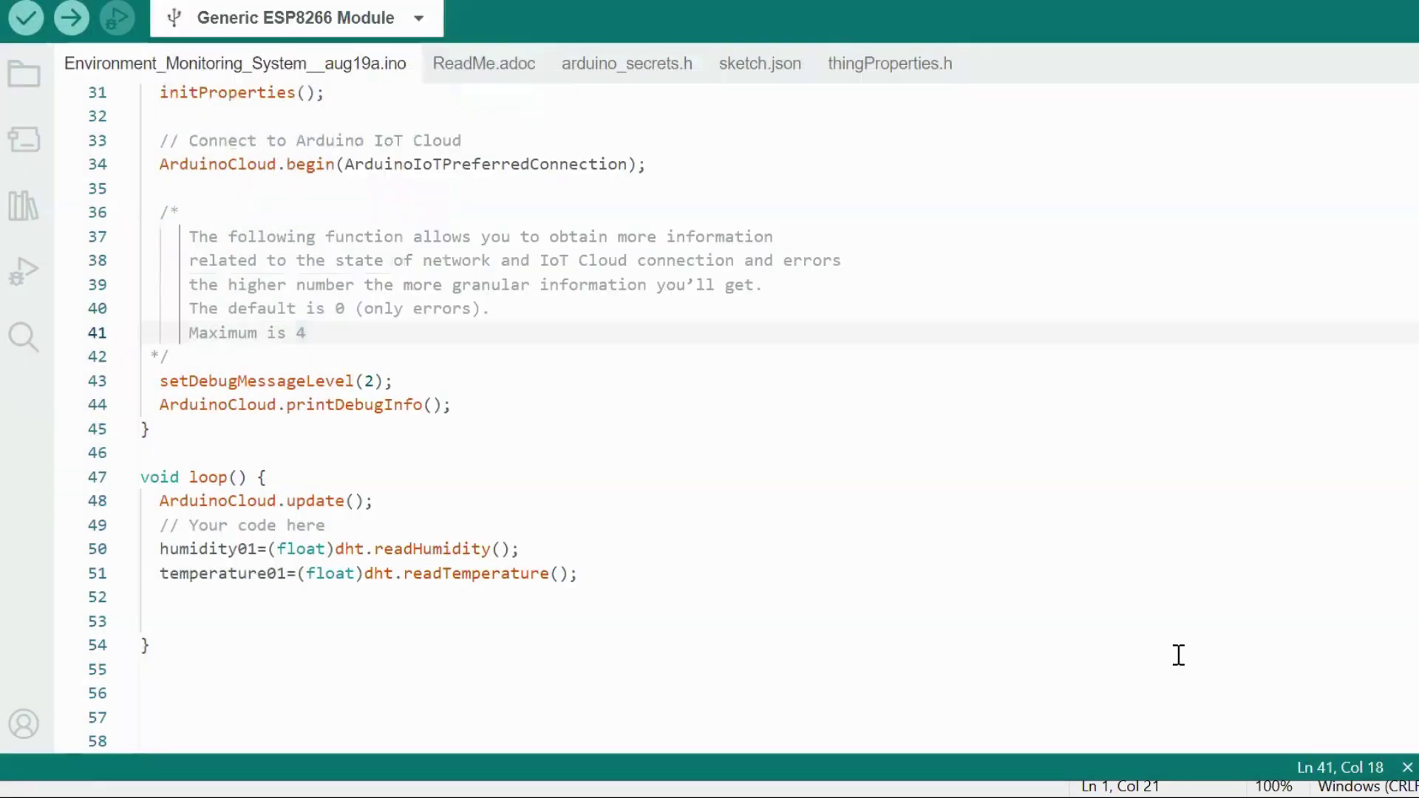
Compile the sketch (36% of flash) and check the DHT include and sensor declaration.
left_click(25, 17)
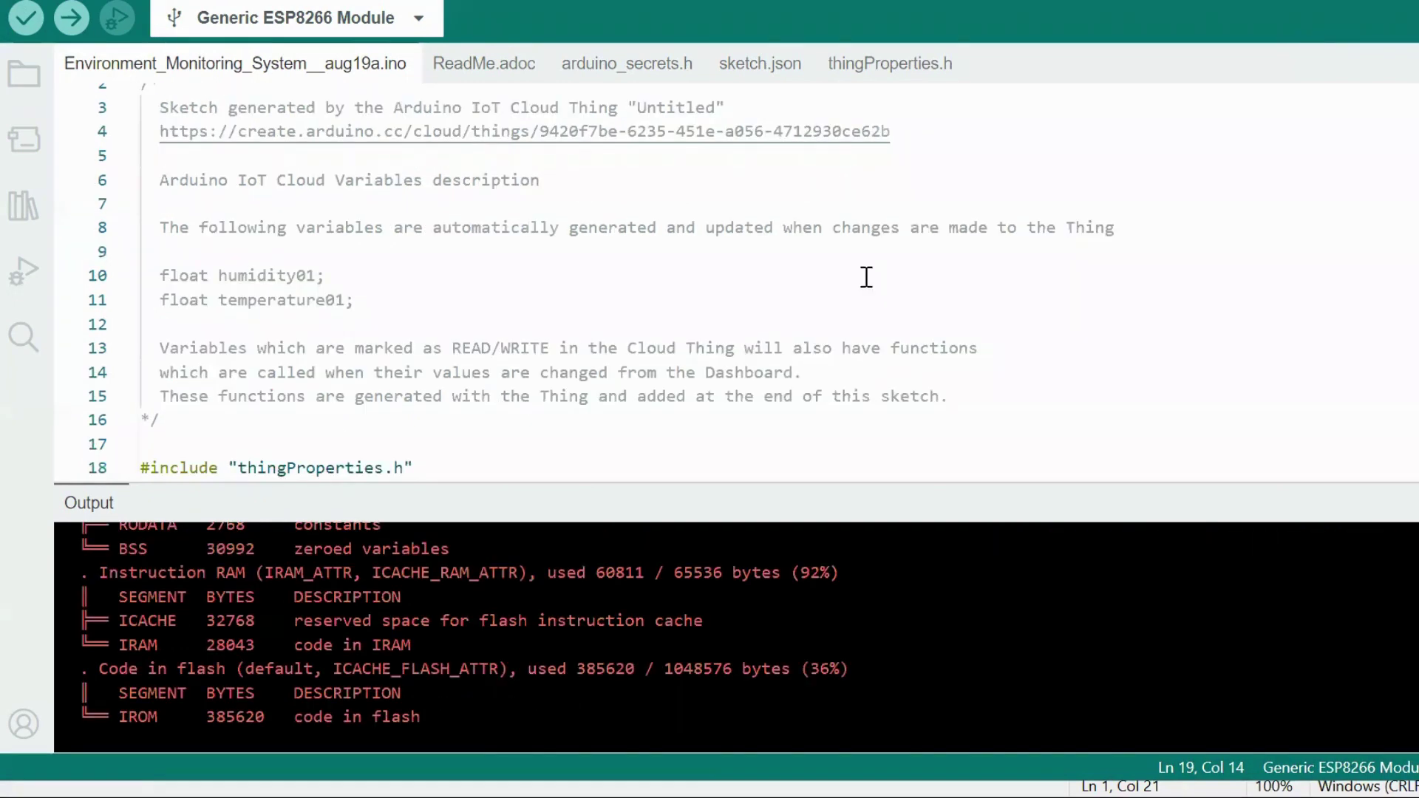
scroll(867, 277, "down", 2)
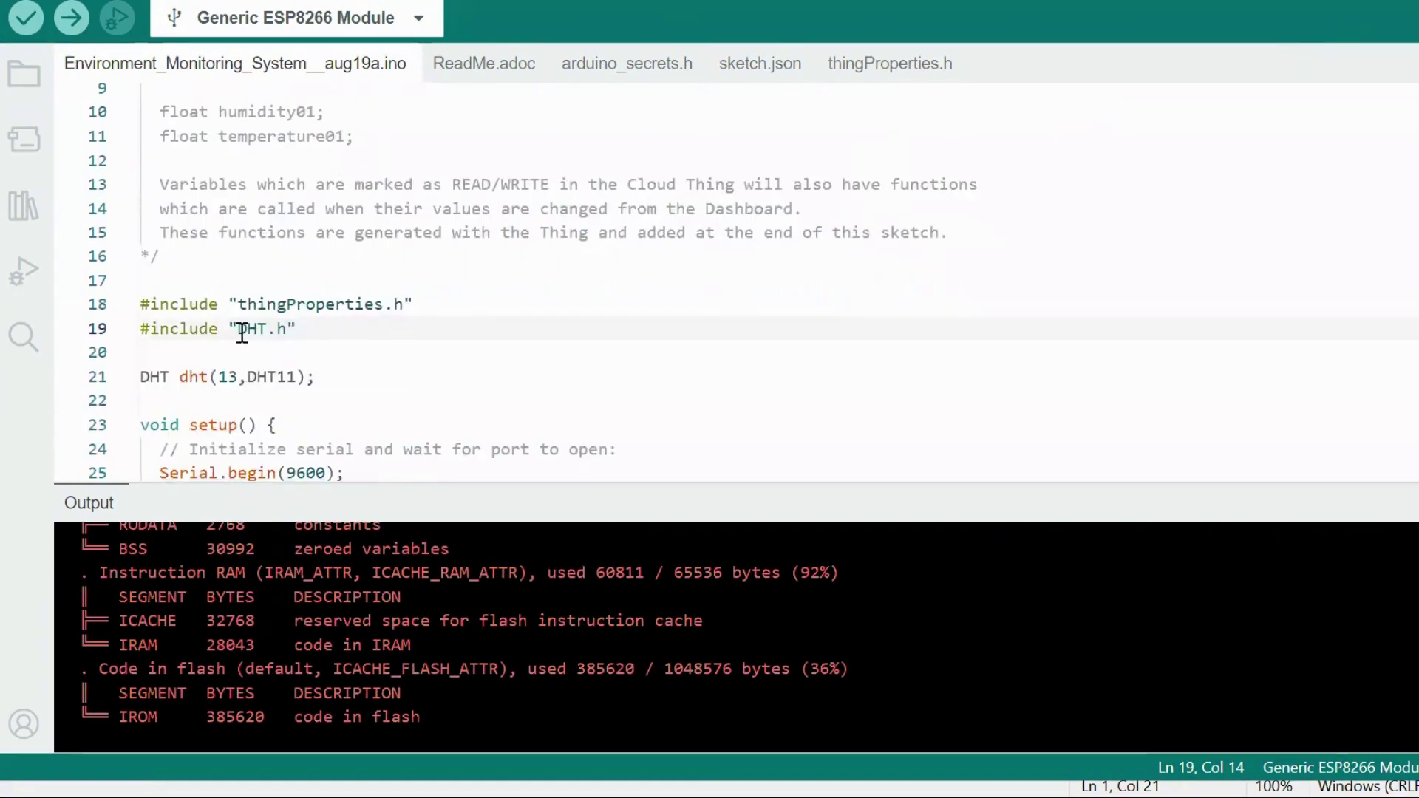
double_click(242, 330)
left_click(242, 333)
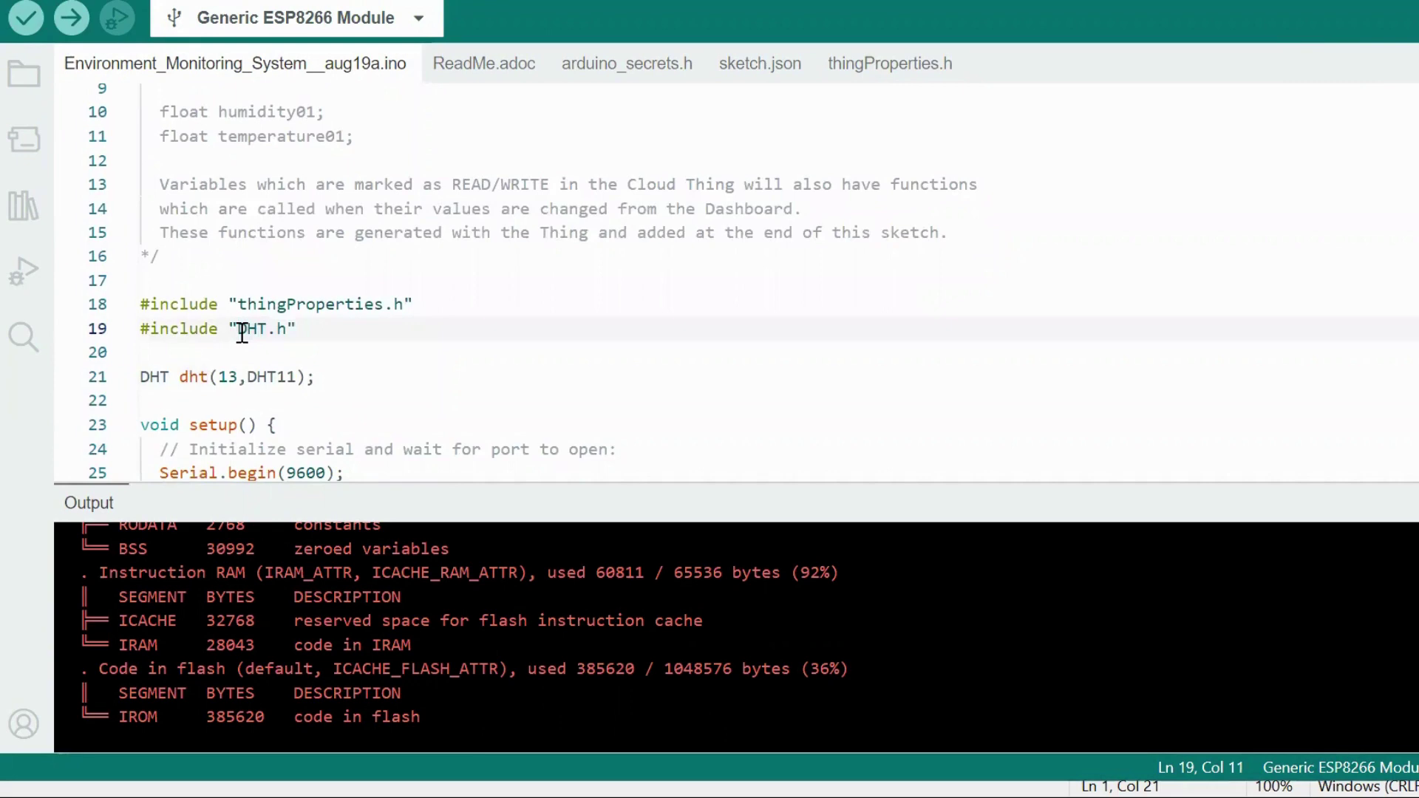
double_click(241, 333)
left_click(244, 331)
double_click(255, 331)
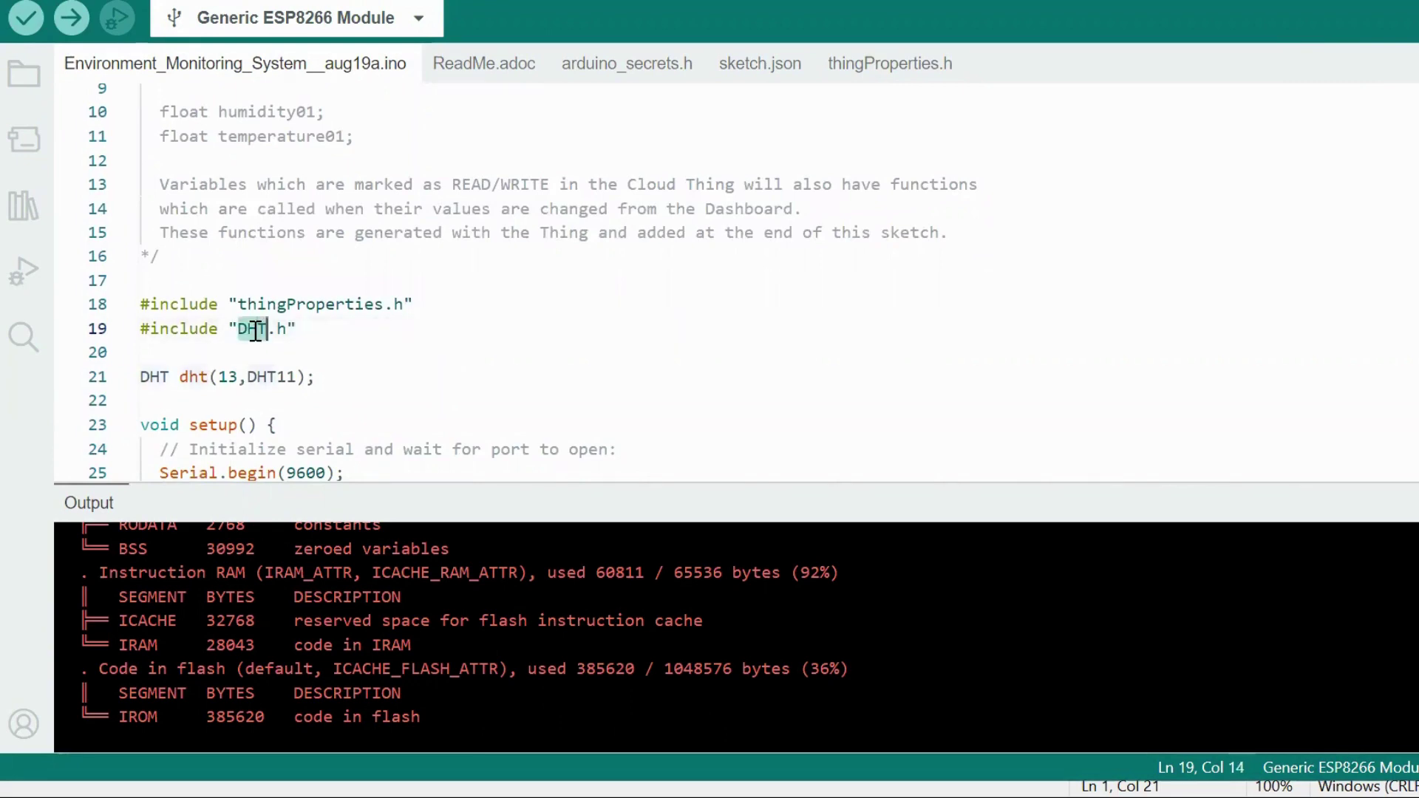
left_click(510, 381)
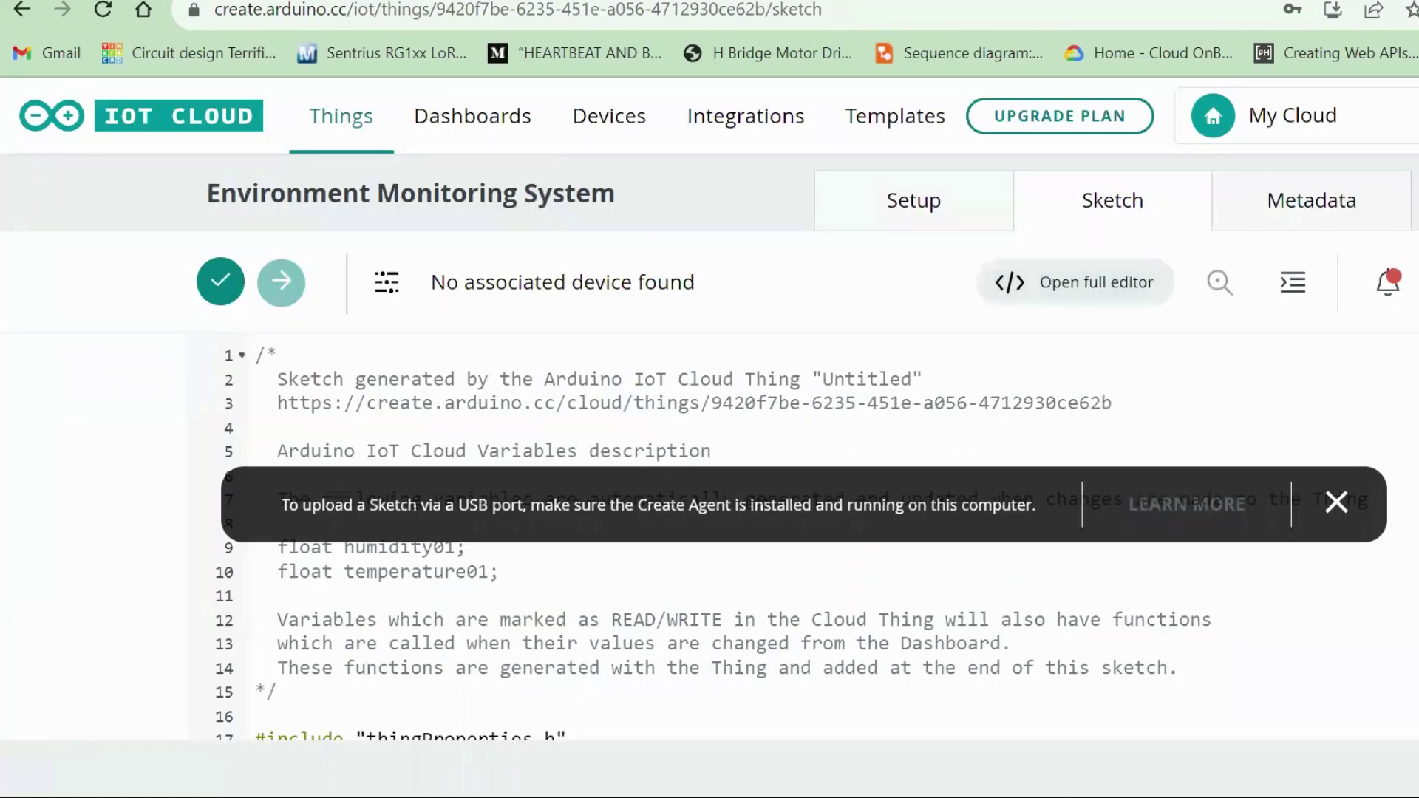
Build a new dashboard named 'Environment Monitoring Dashboar', fixing the misspelled 'Environment'.
left_click(500, 117)
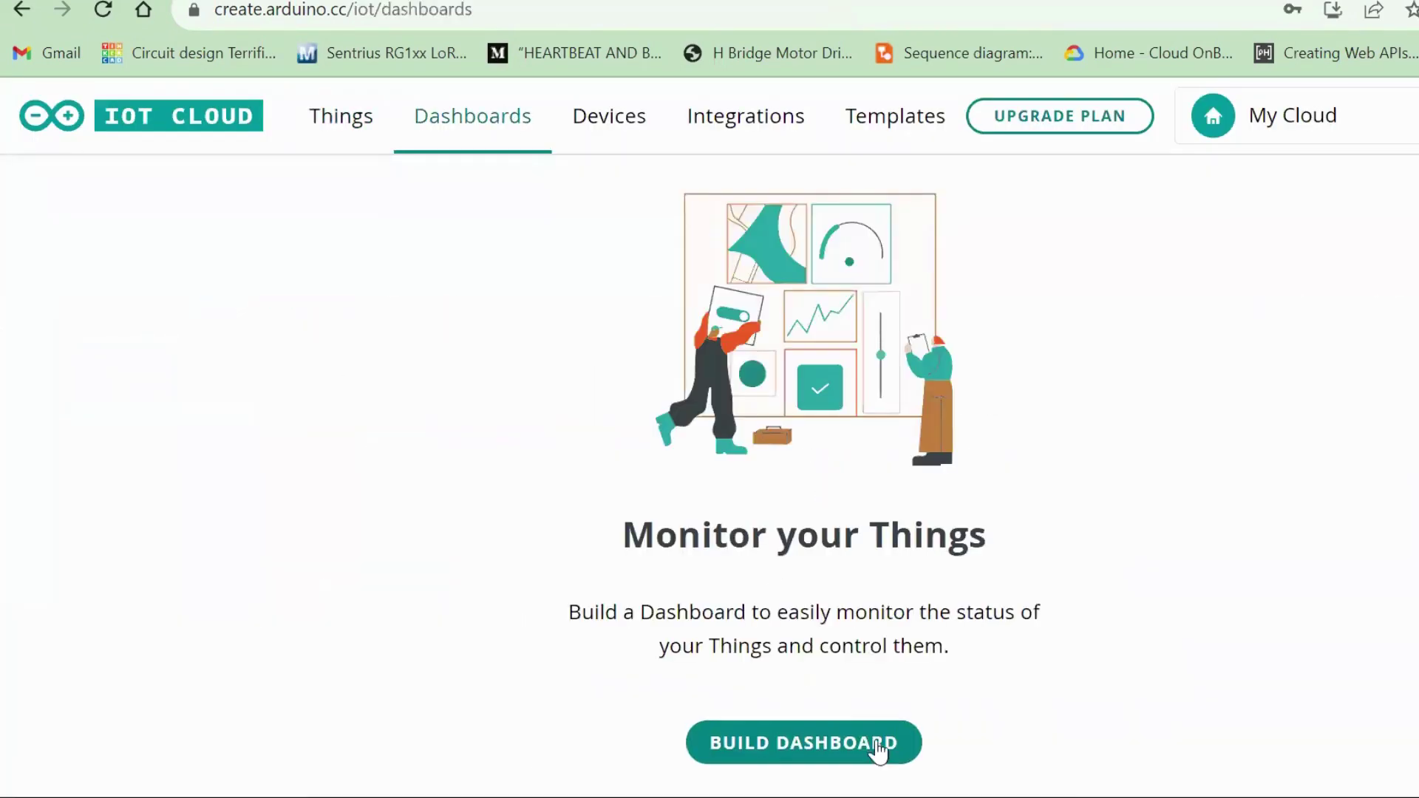
left_click(879, 747)
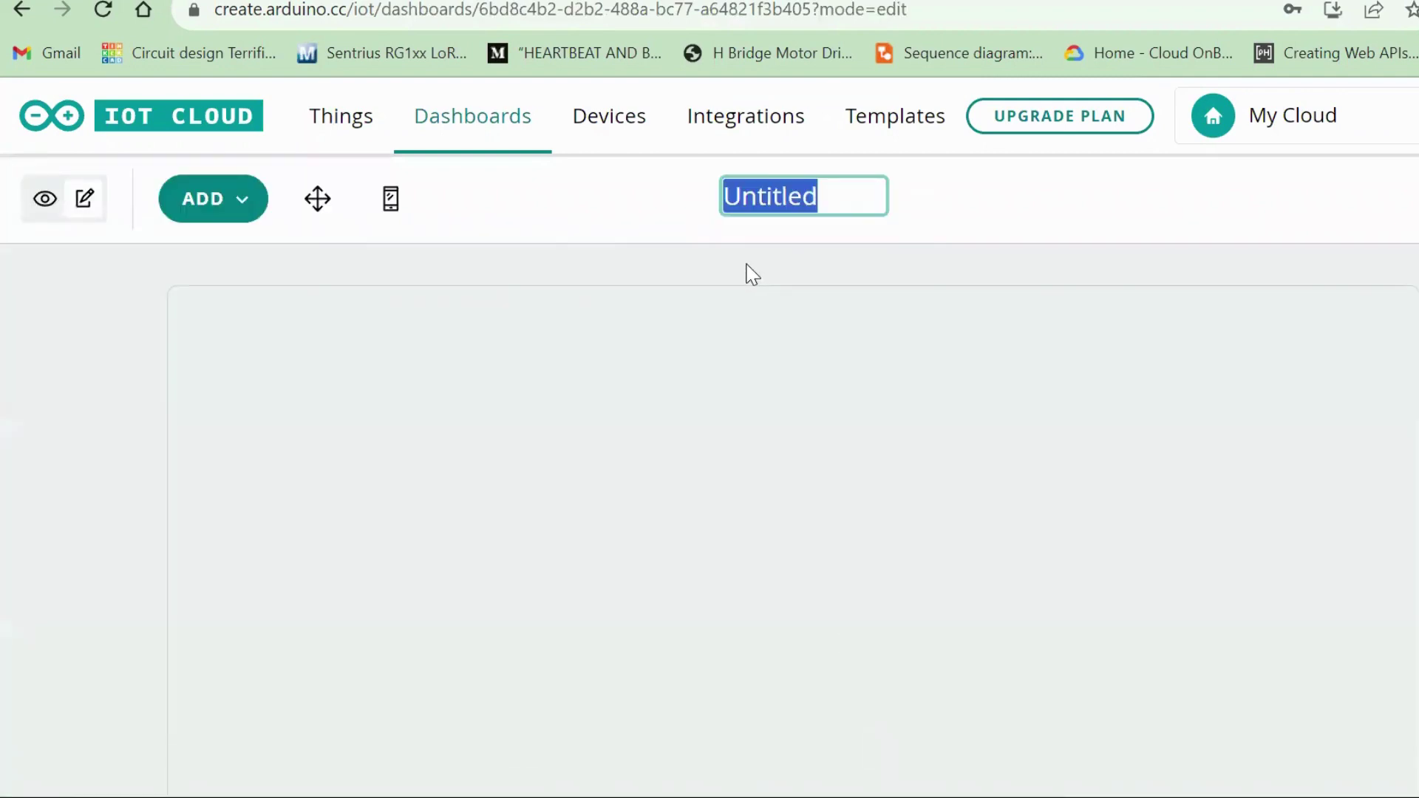
type("En")
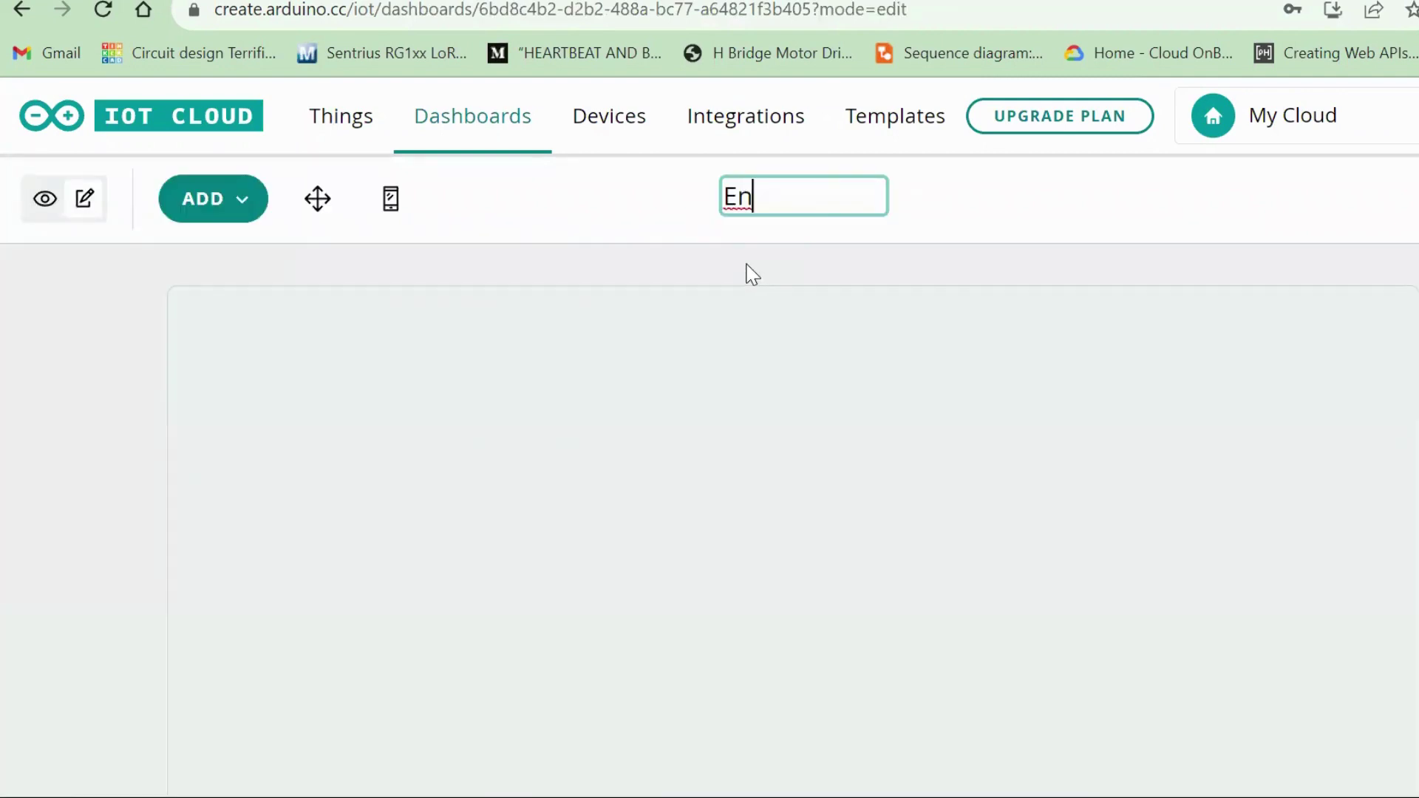
type("vi")
type("oiremnet")
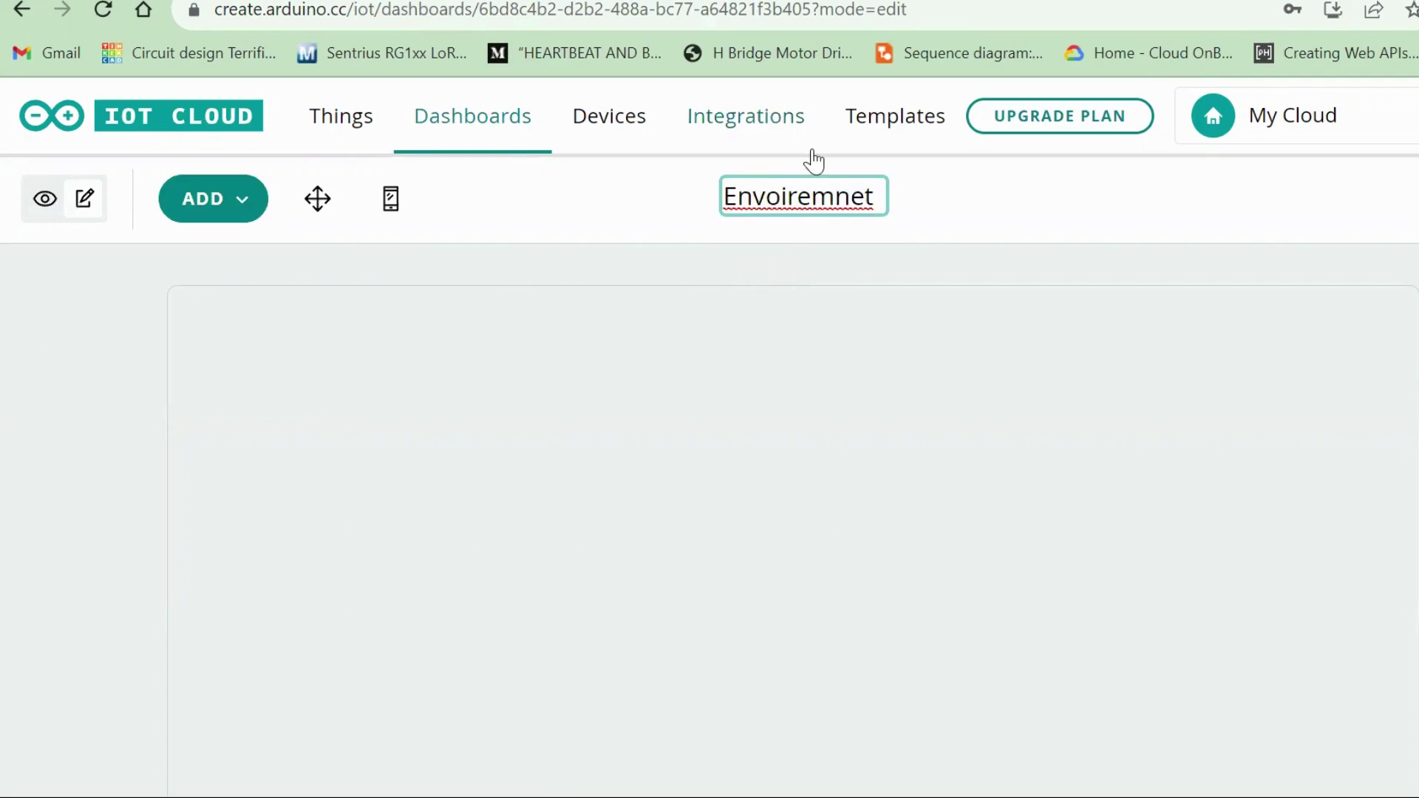
right_click(814, 196)
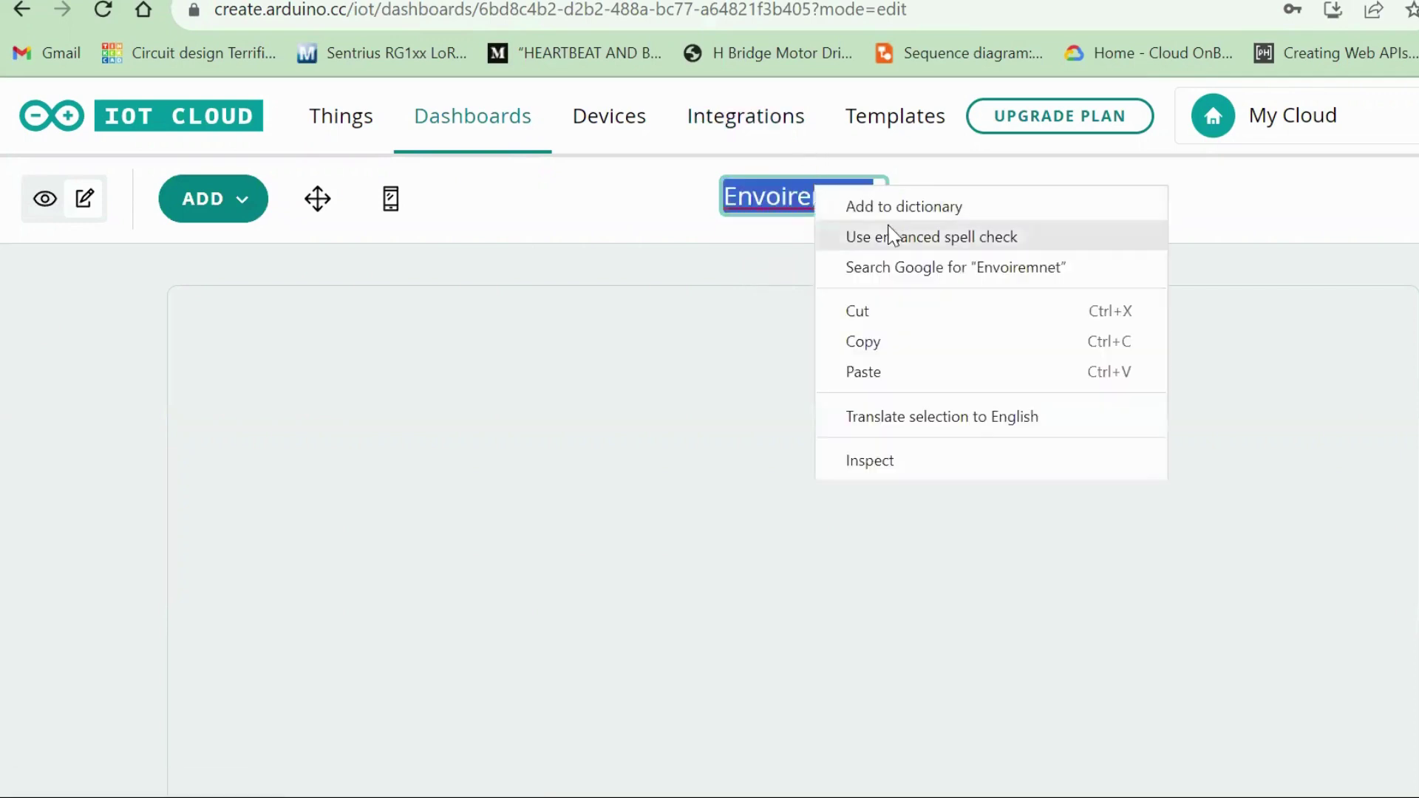
left_click(779, 203)
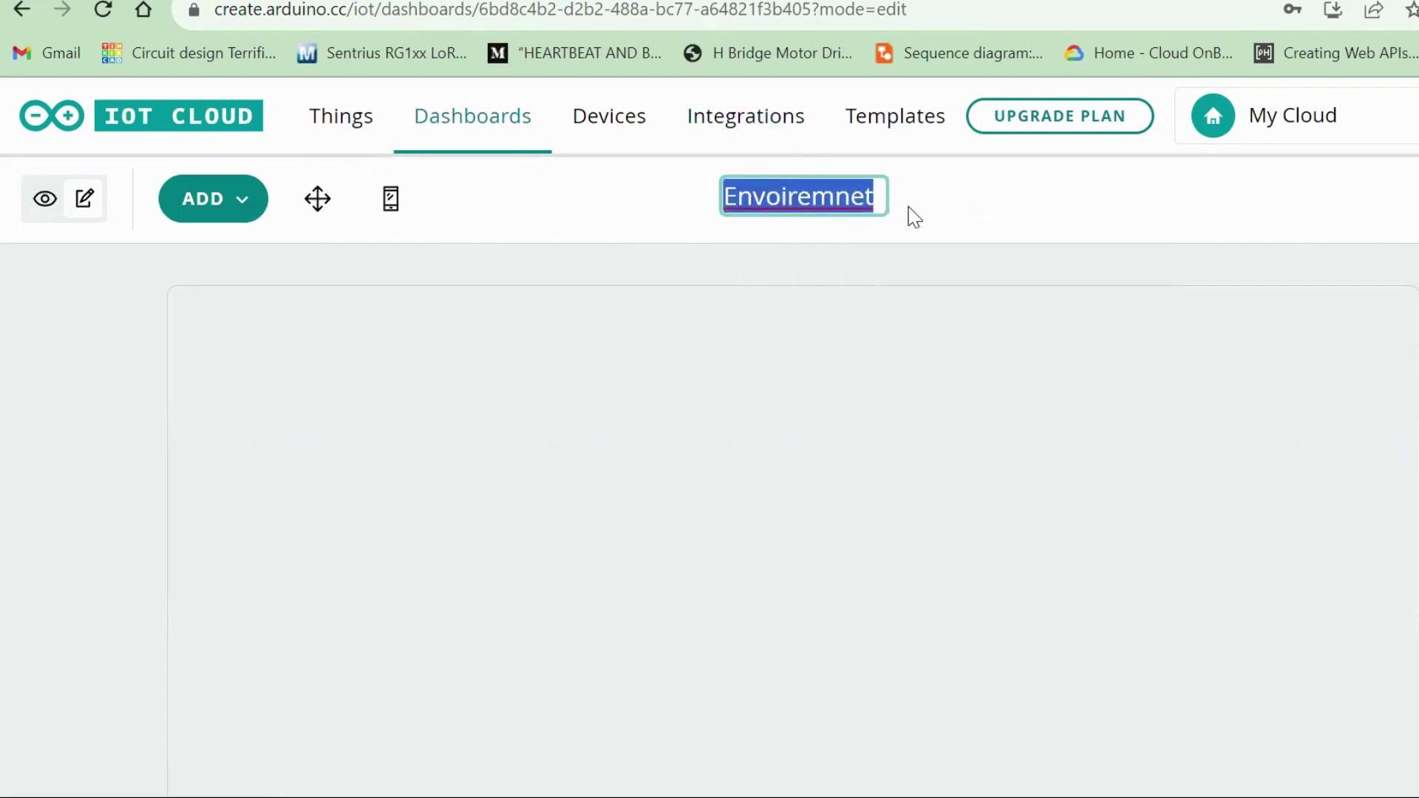
key("Right")
key("Left")
key("BackSpace")
key("BackSpace")
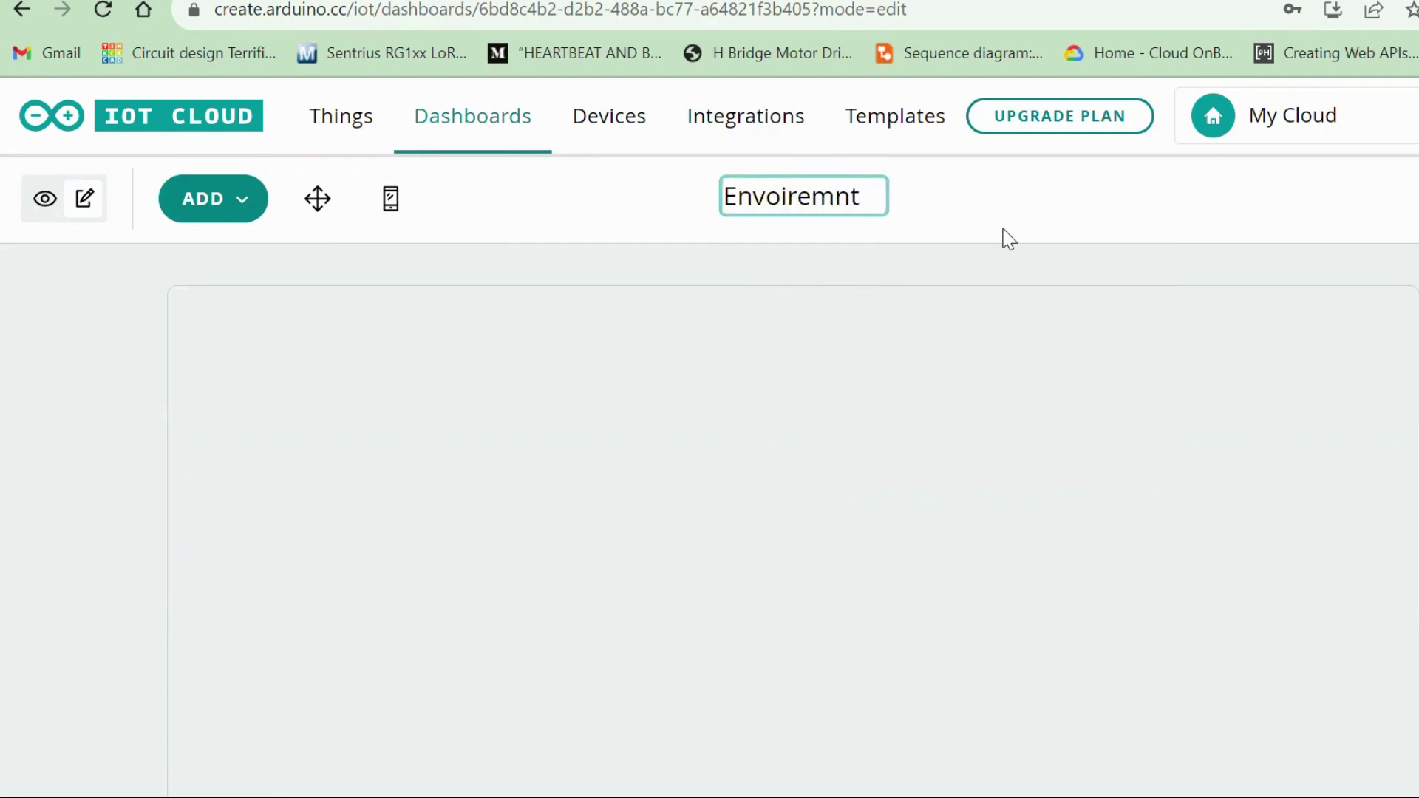
type("en")
key("Right")
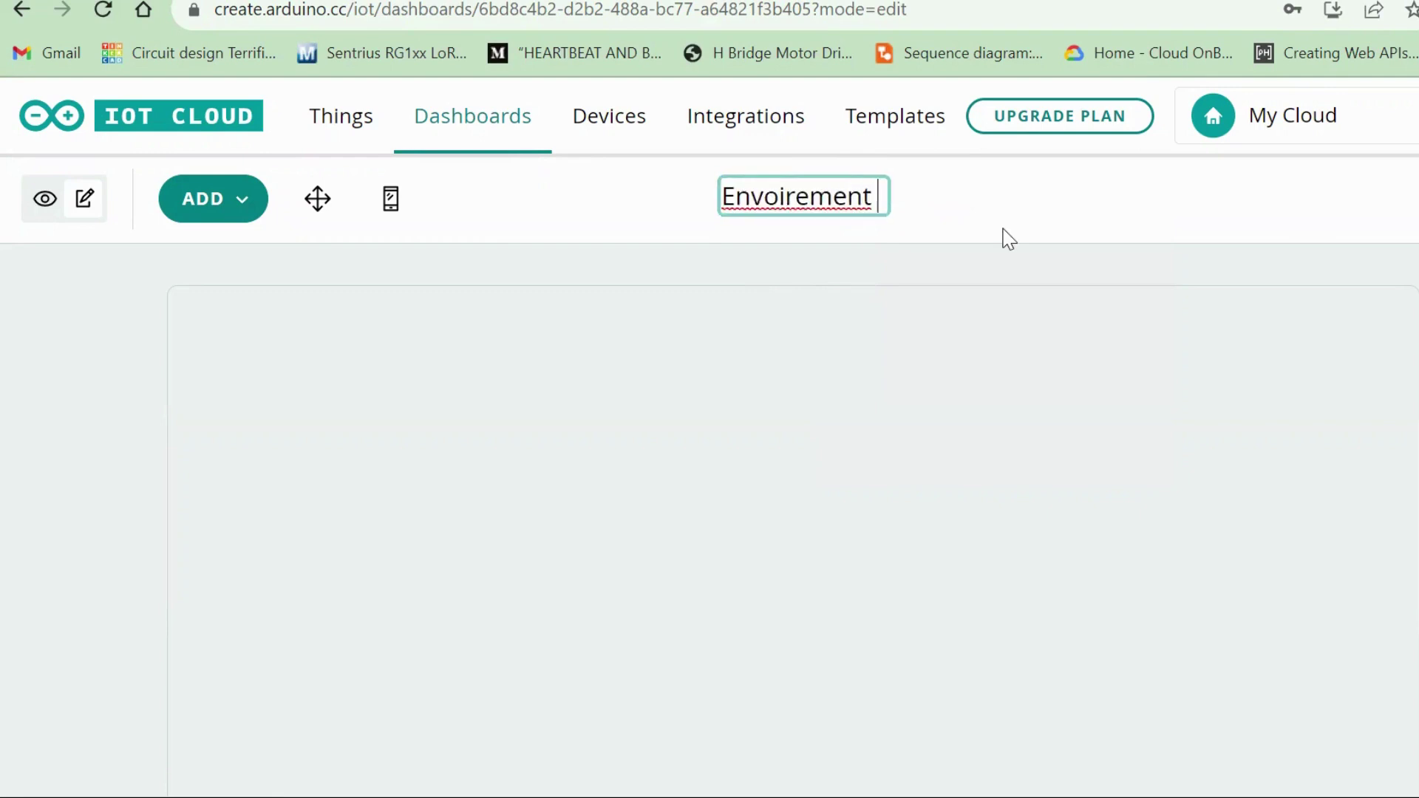
right_click(821, 202)
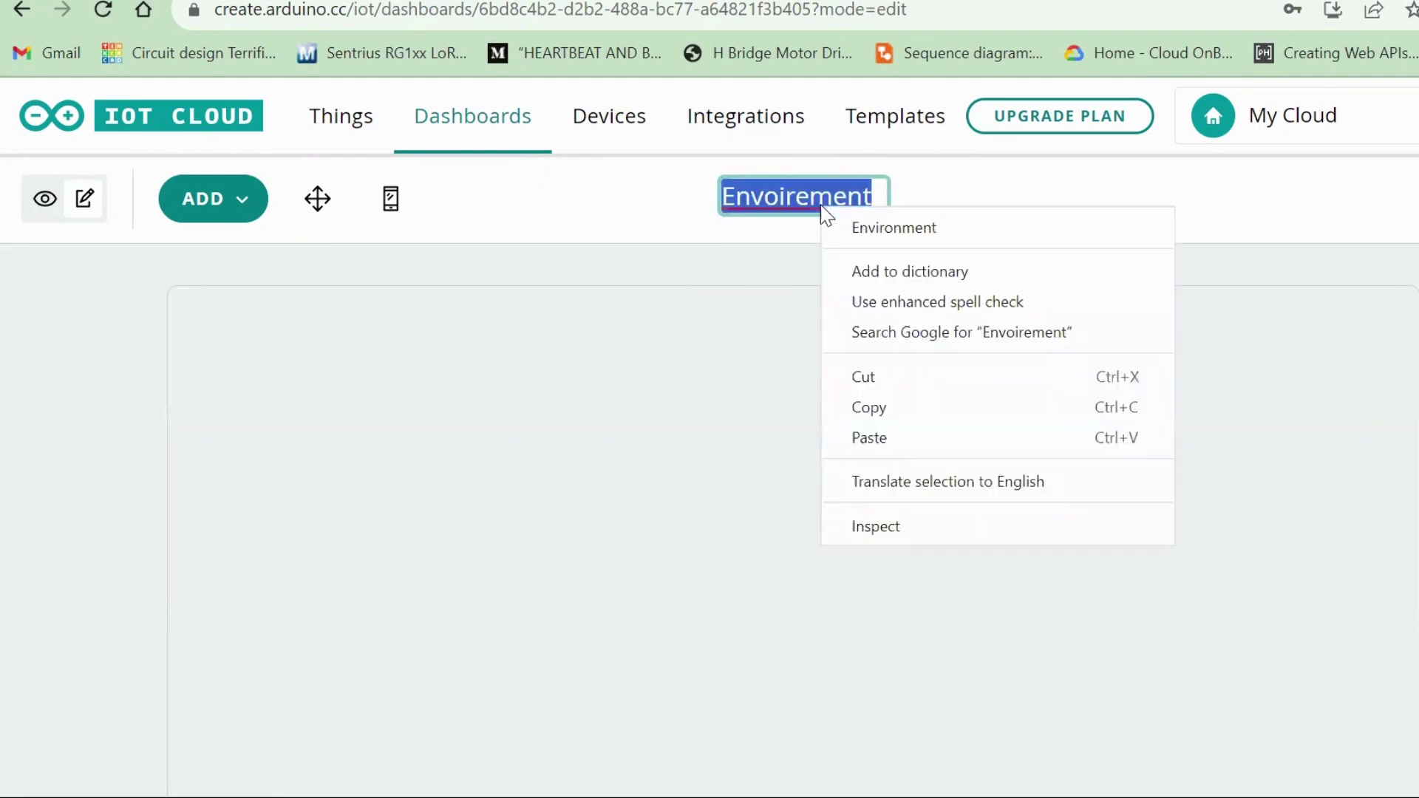
left_click(869, 227)
key("Right")
type("M")
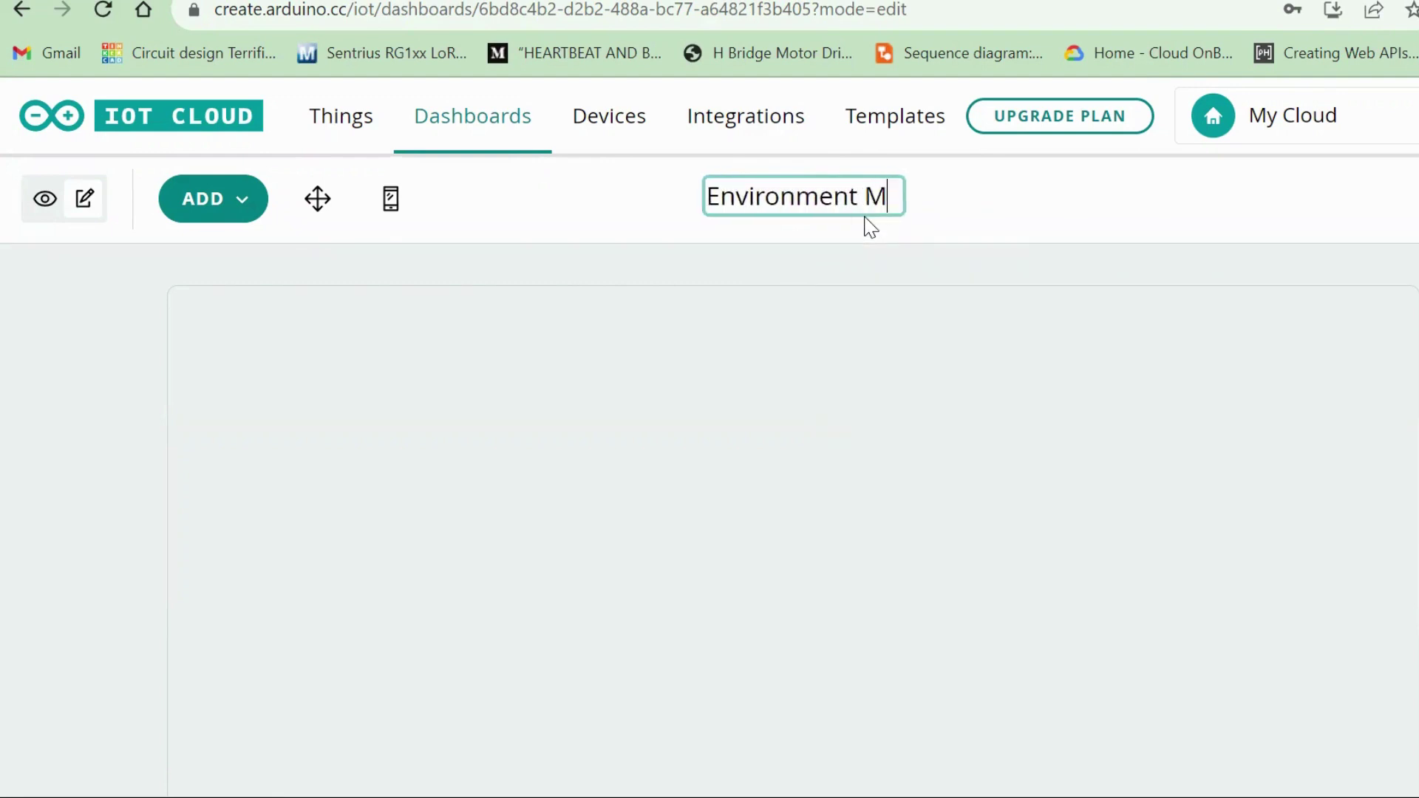
type("onitorin")
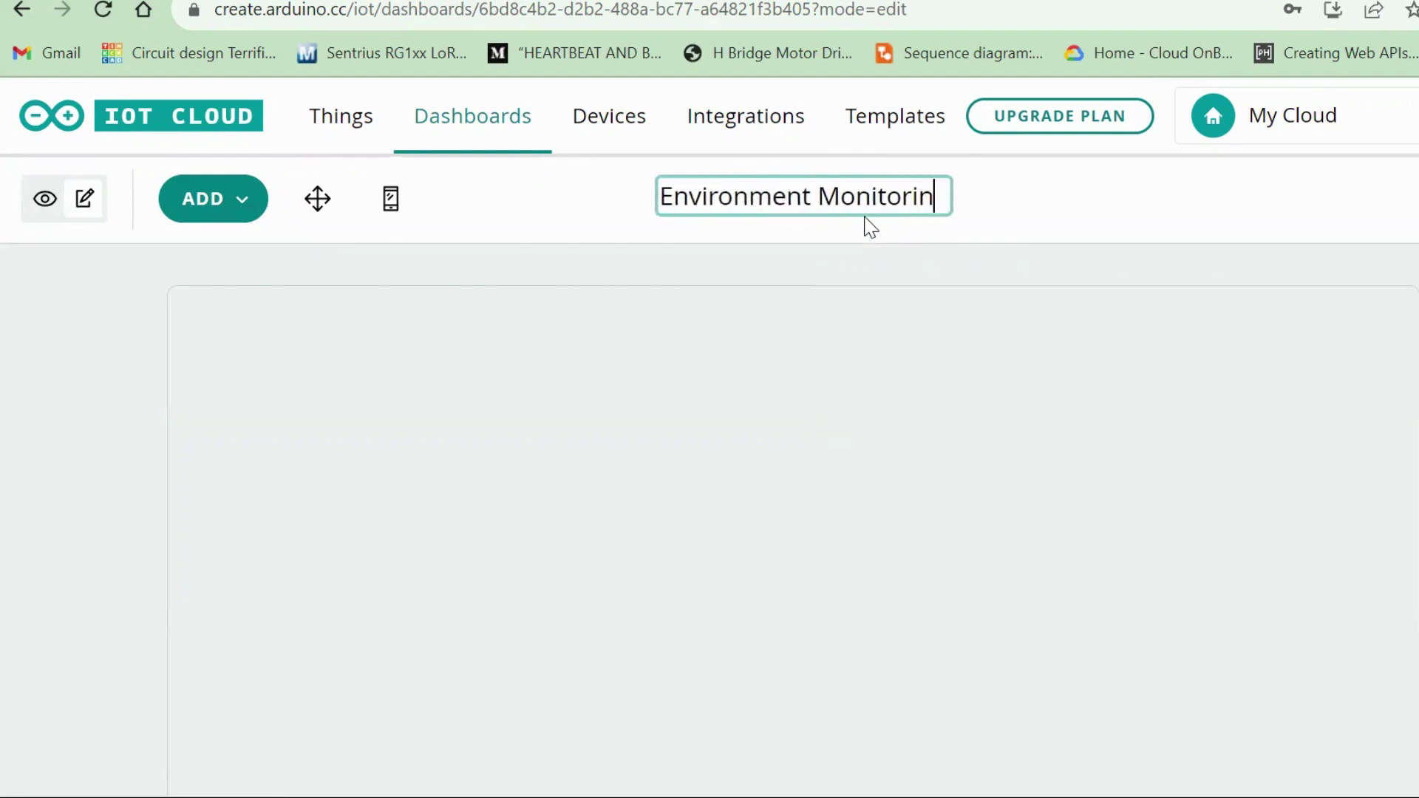
type("g Dashb")
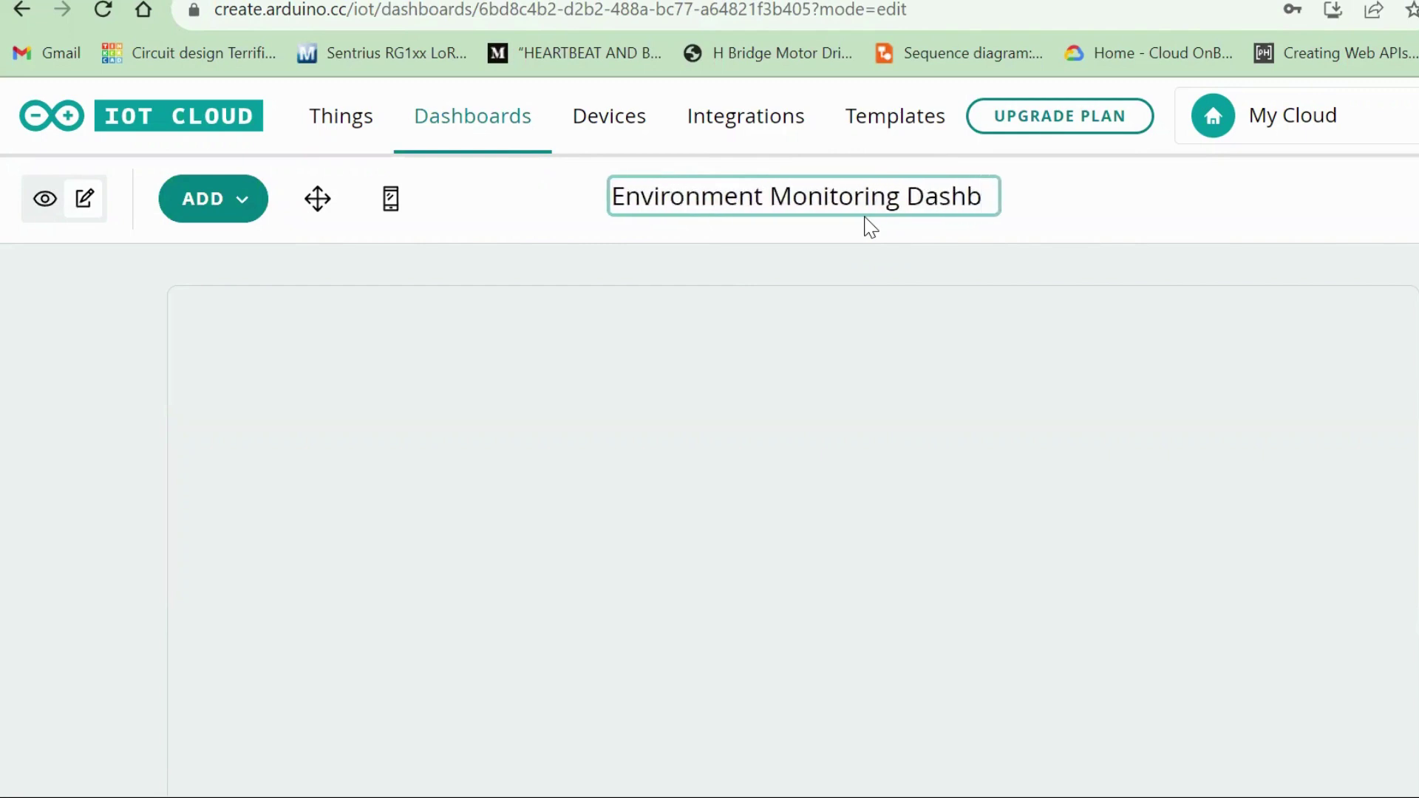
type("oar")
left_click(830, 345)
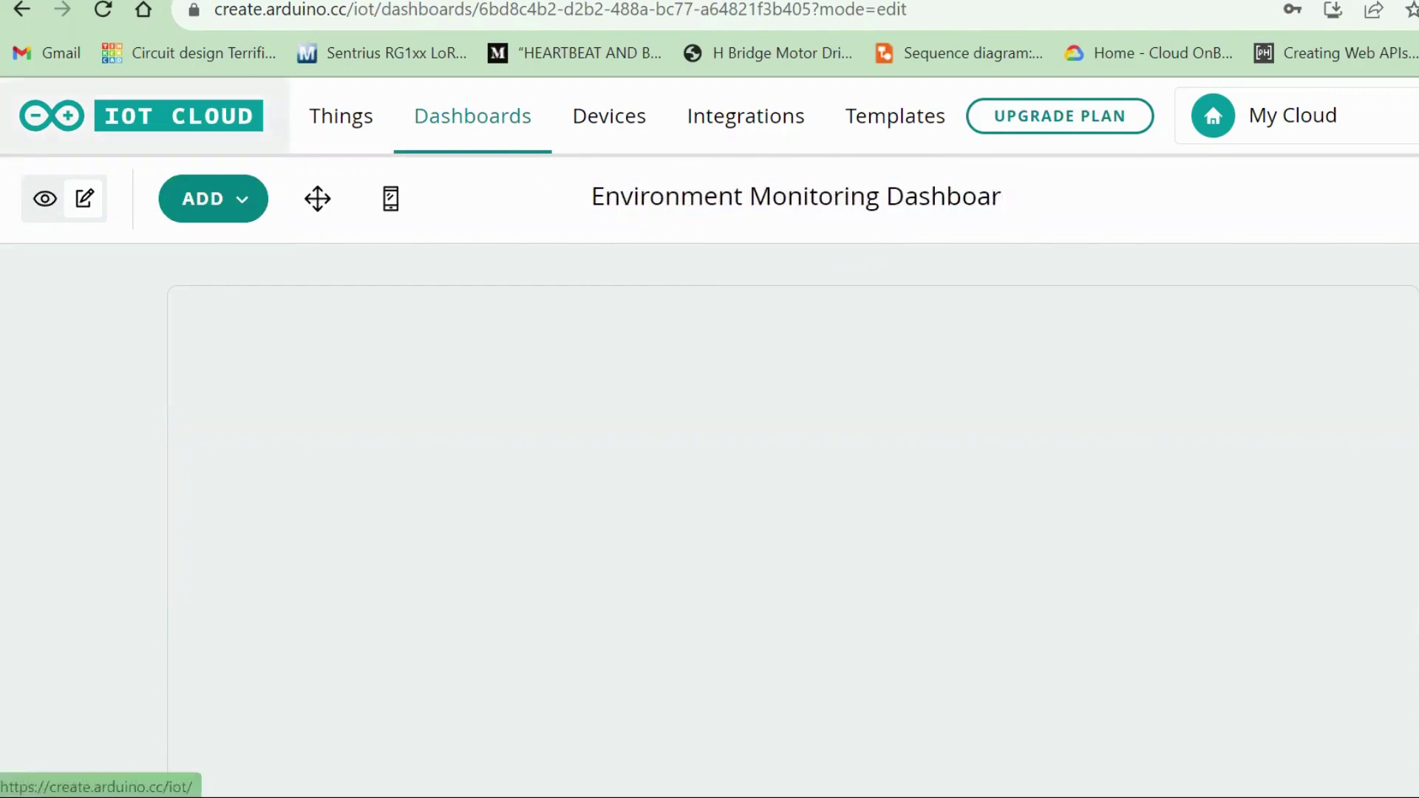
Add a Percentage widget linked to Humidity01 and titled 'Humidity in %'.
left_click(213, 210)
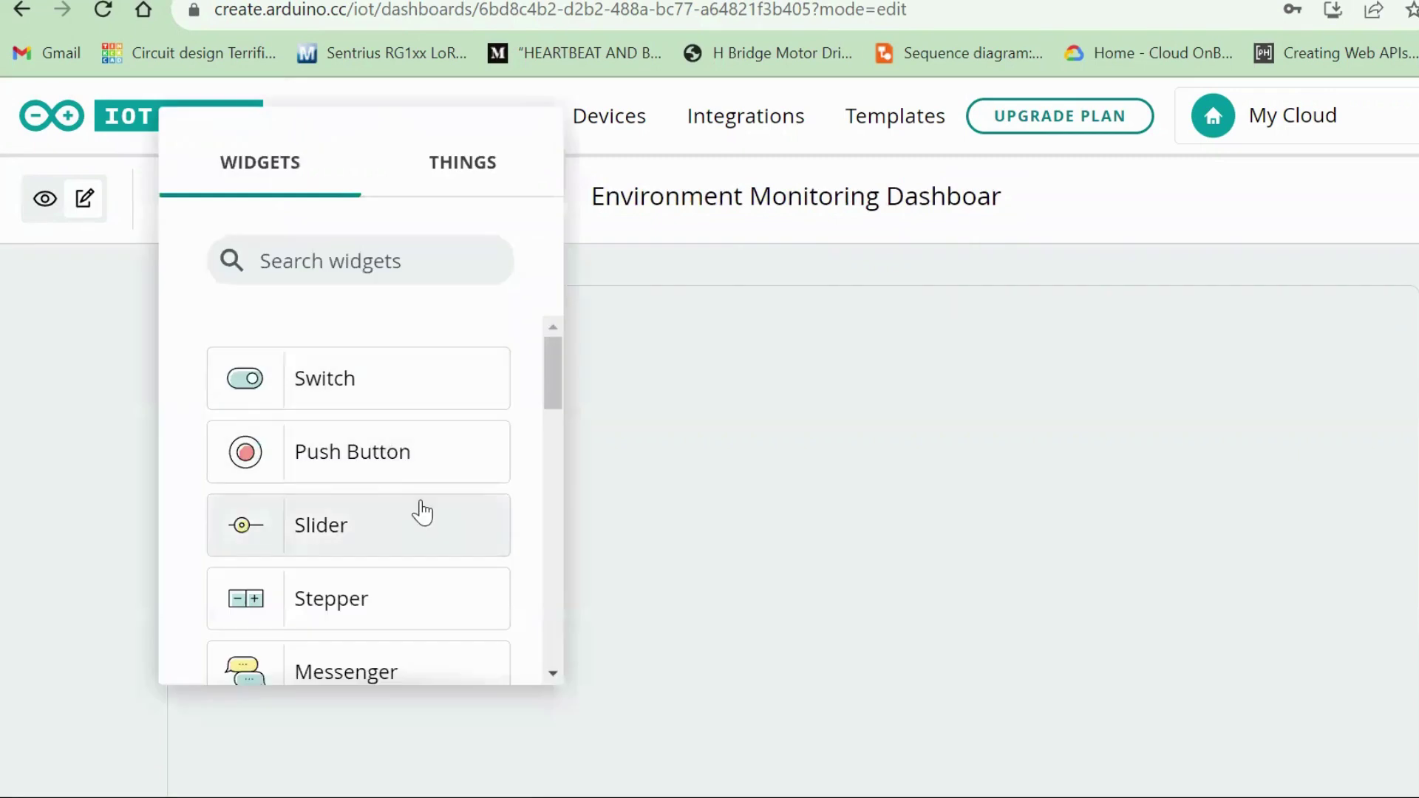
scroll(422, 513, "down", 10)
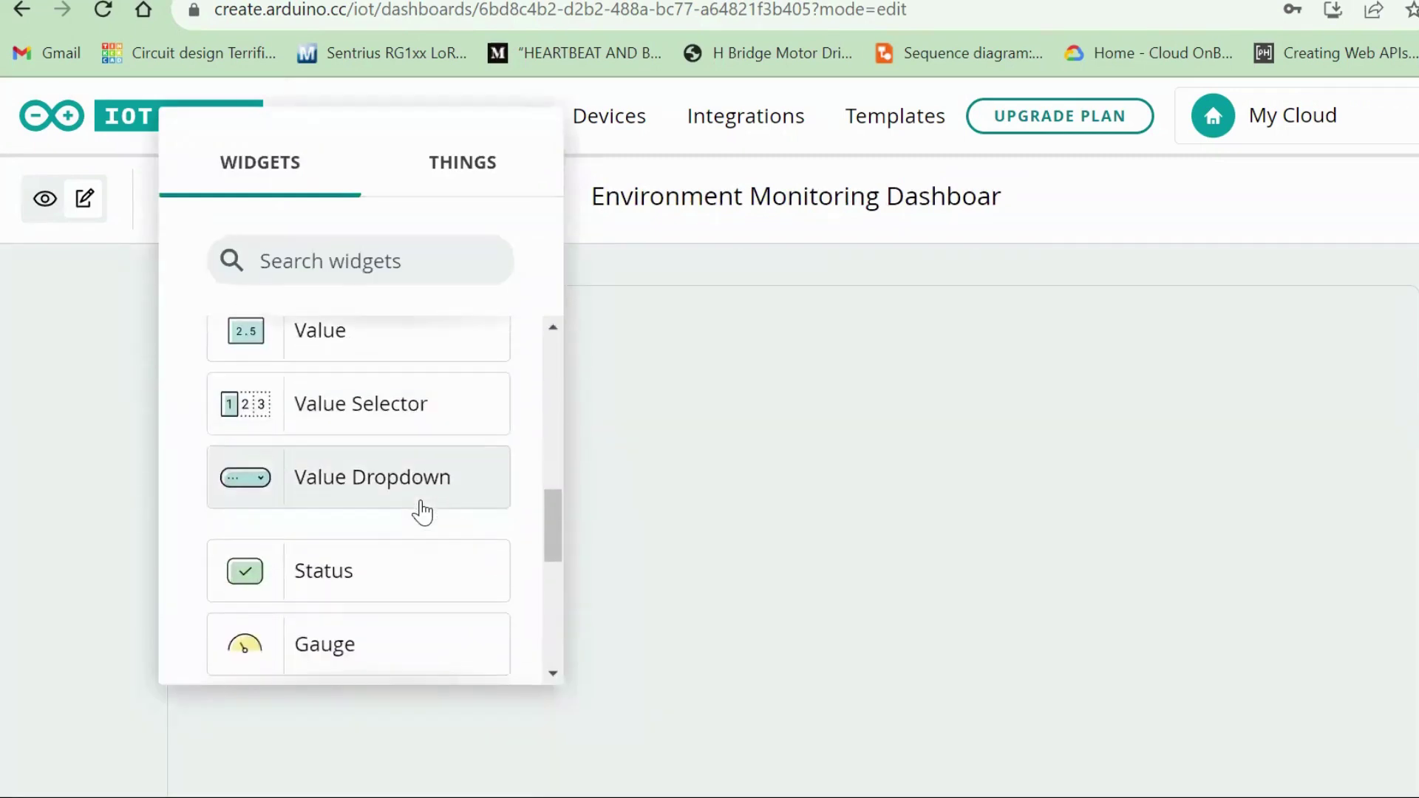
scroll(422, 513, "down", 5)
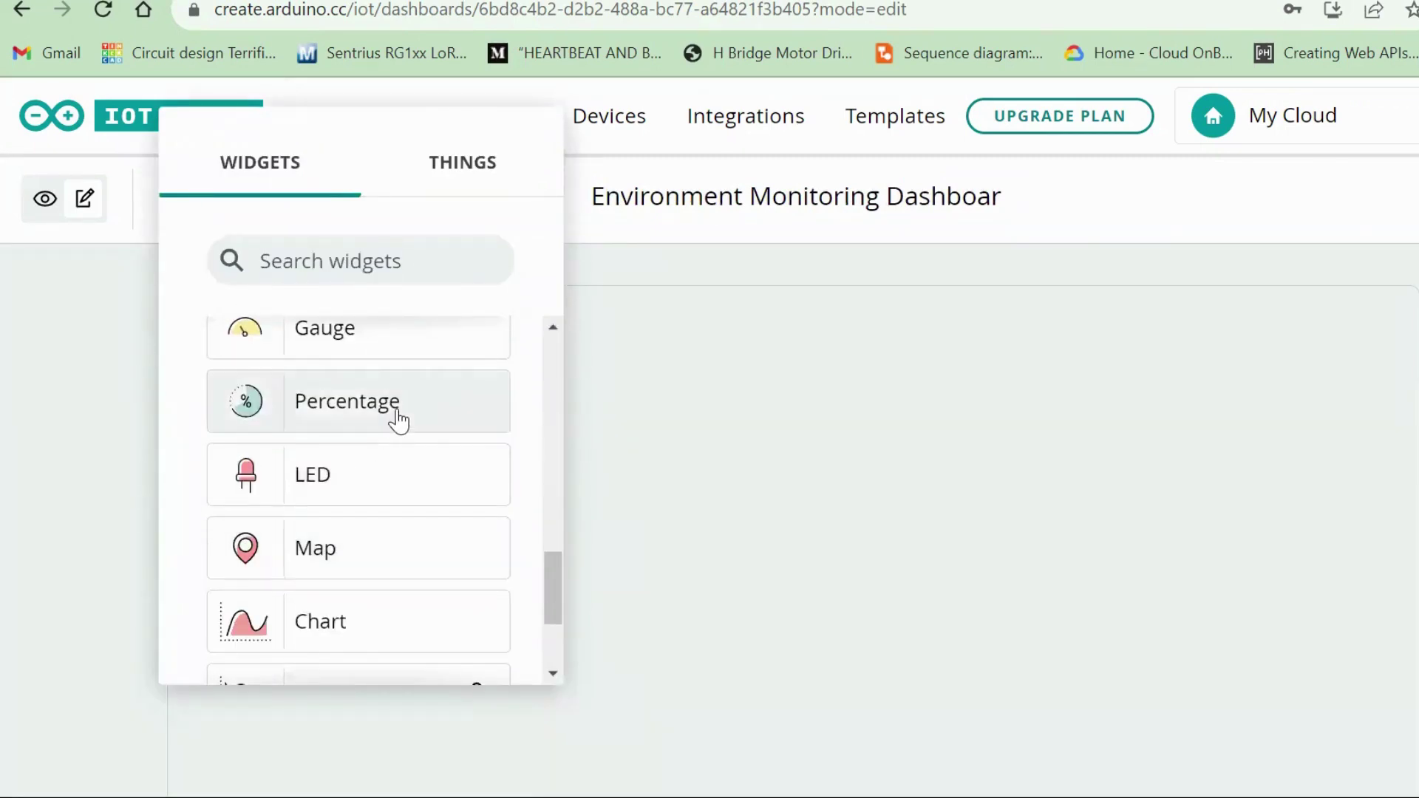
left_click(397, 411)
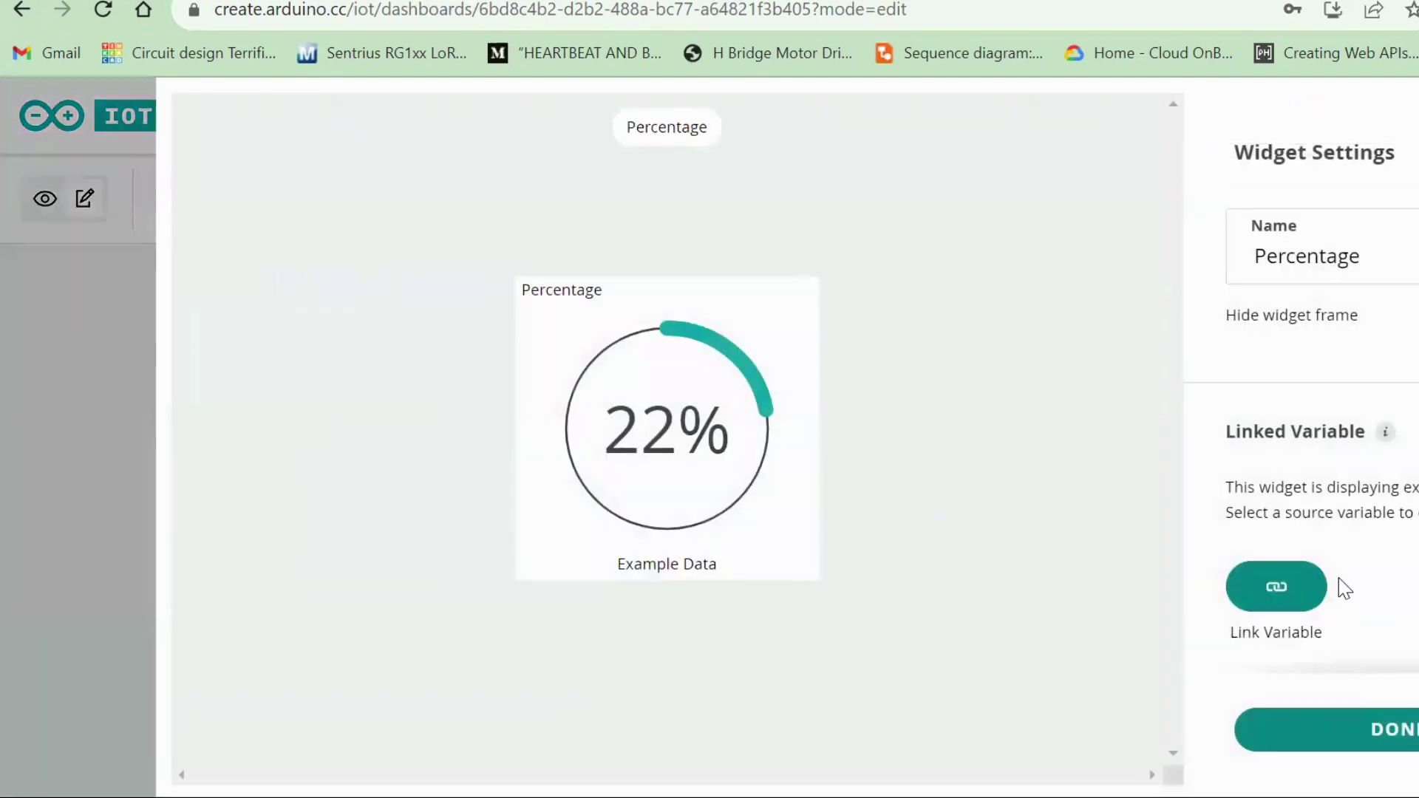
scroll(1344, 588, "down", 2)
left_click(1261, 434)
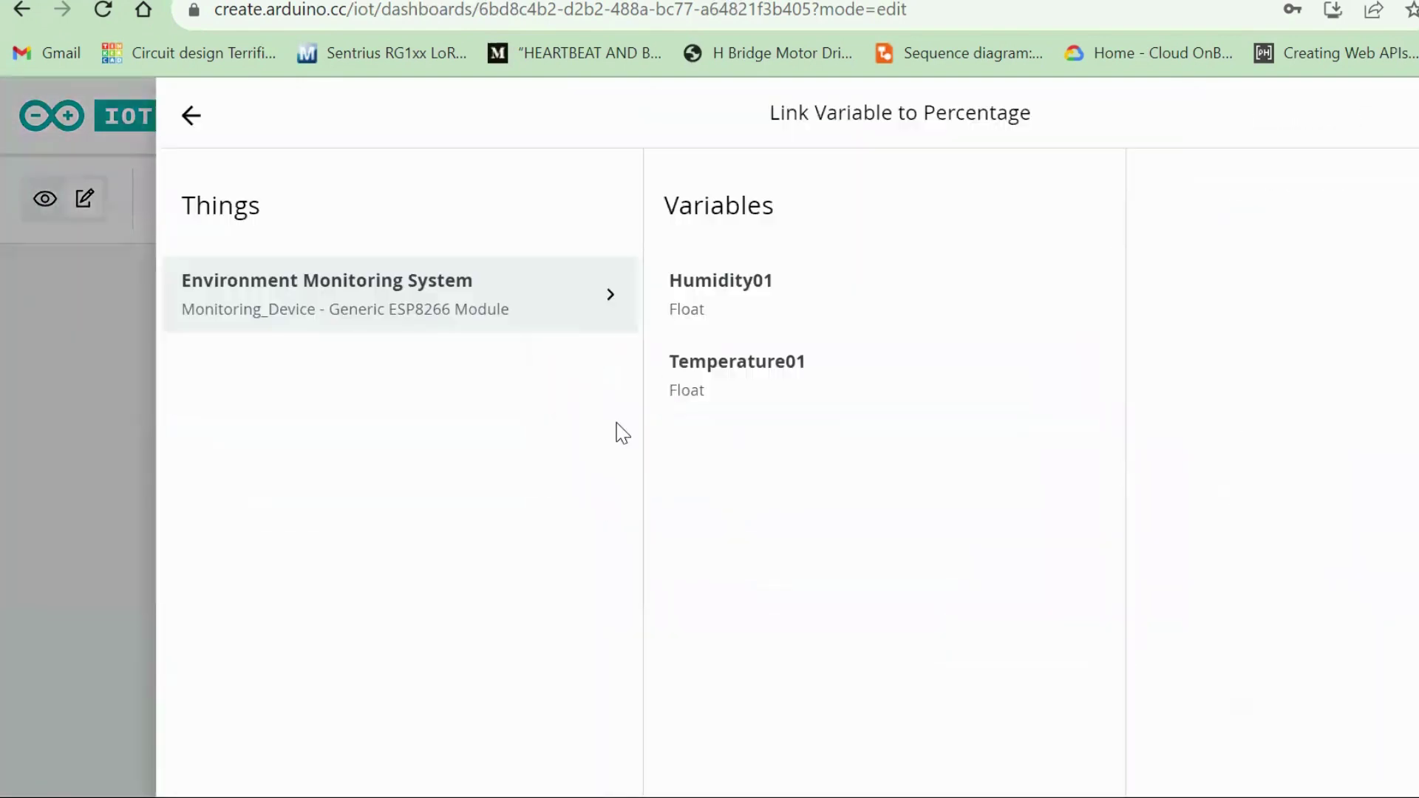
double_click(786, 307)
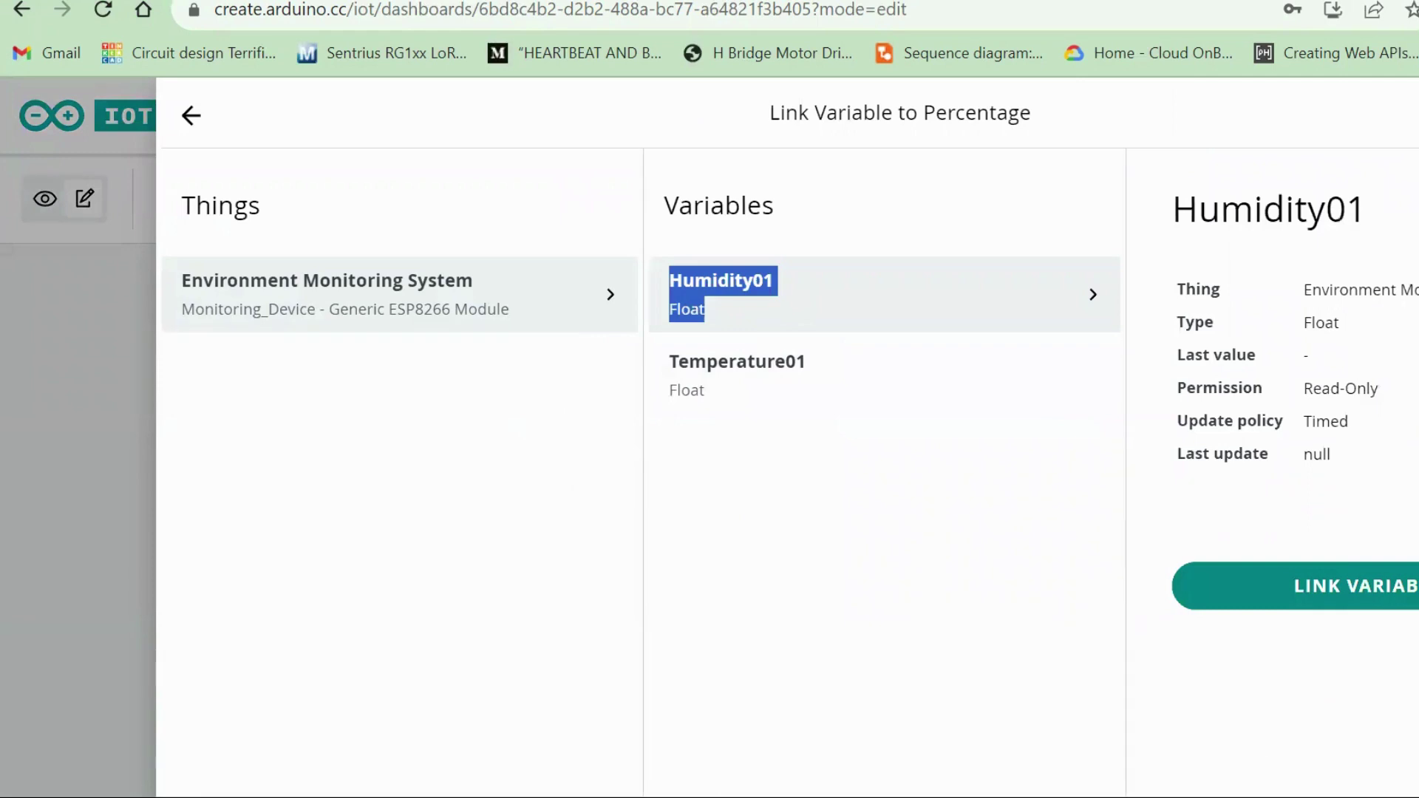
left_click(1294, 586)
double_click(1361, 269)
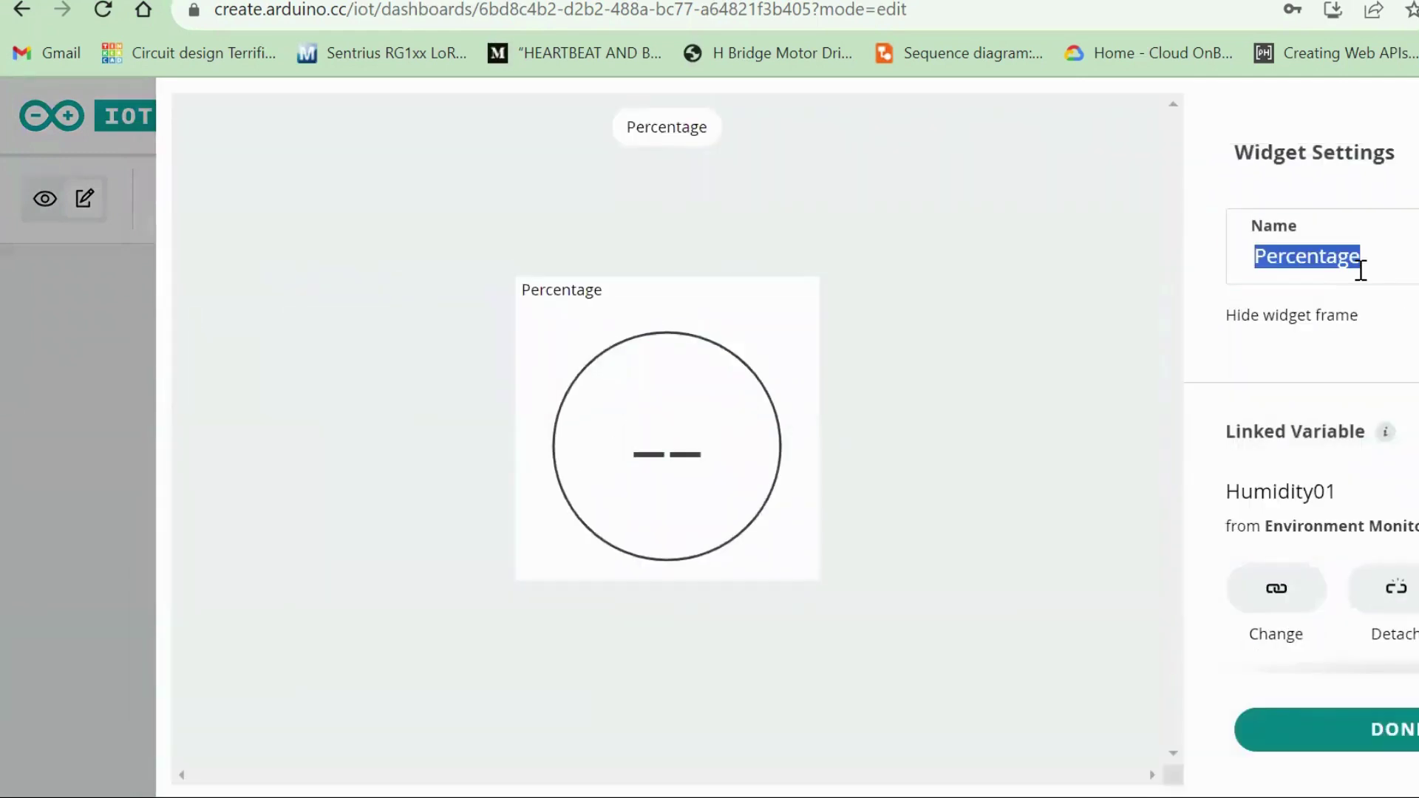
type("Humi")
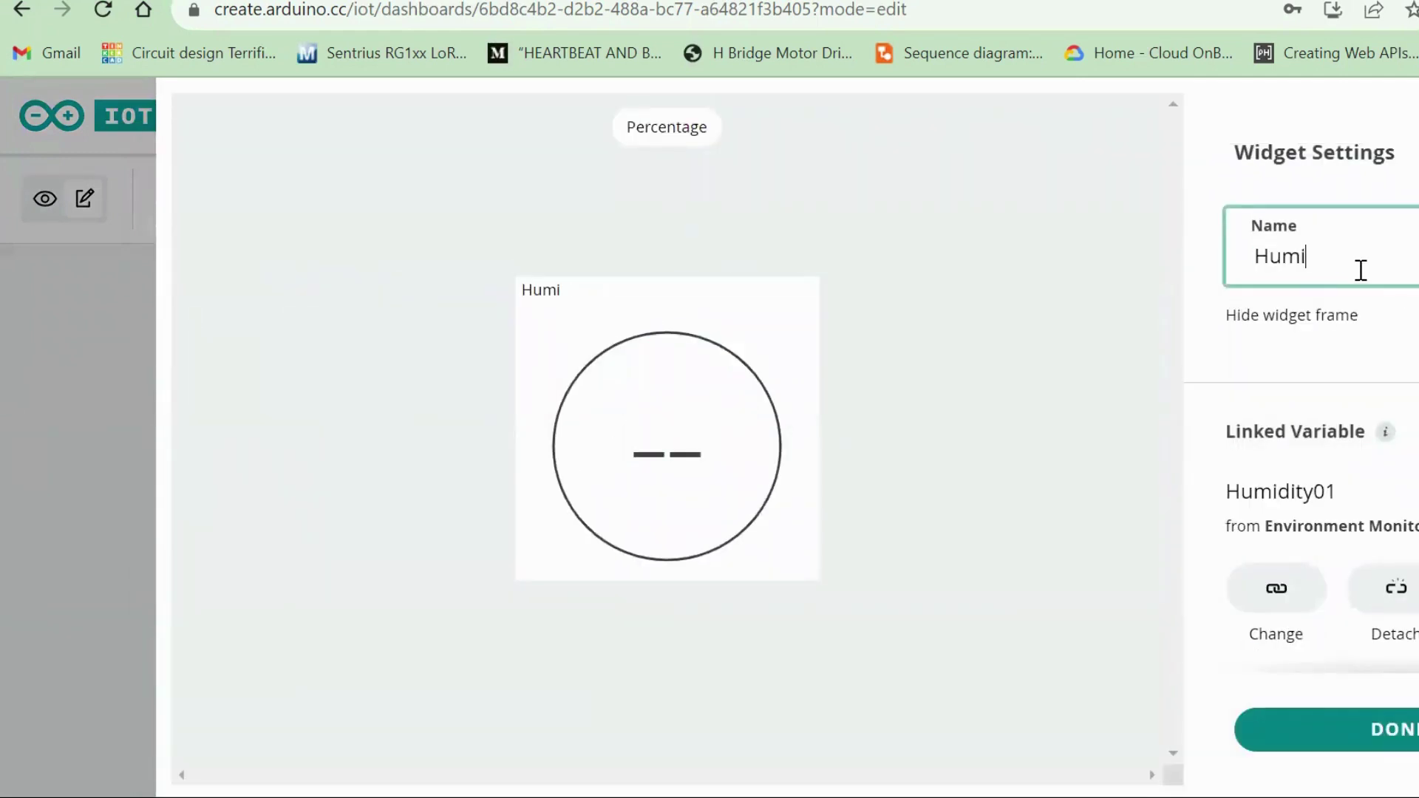
type("dity in pr")
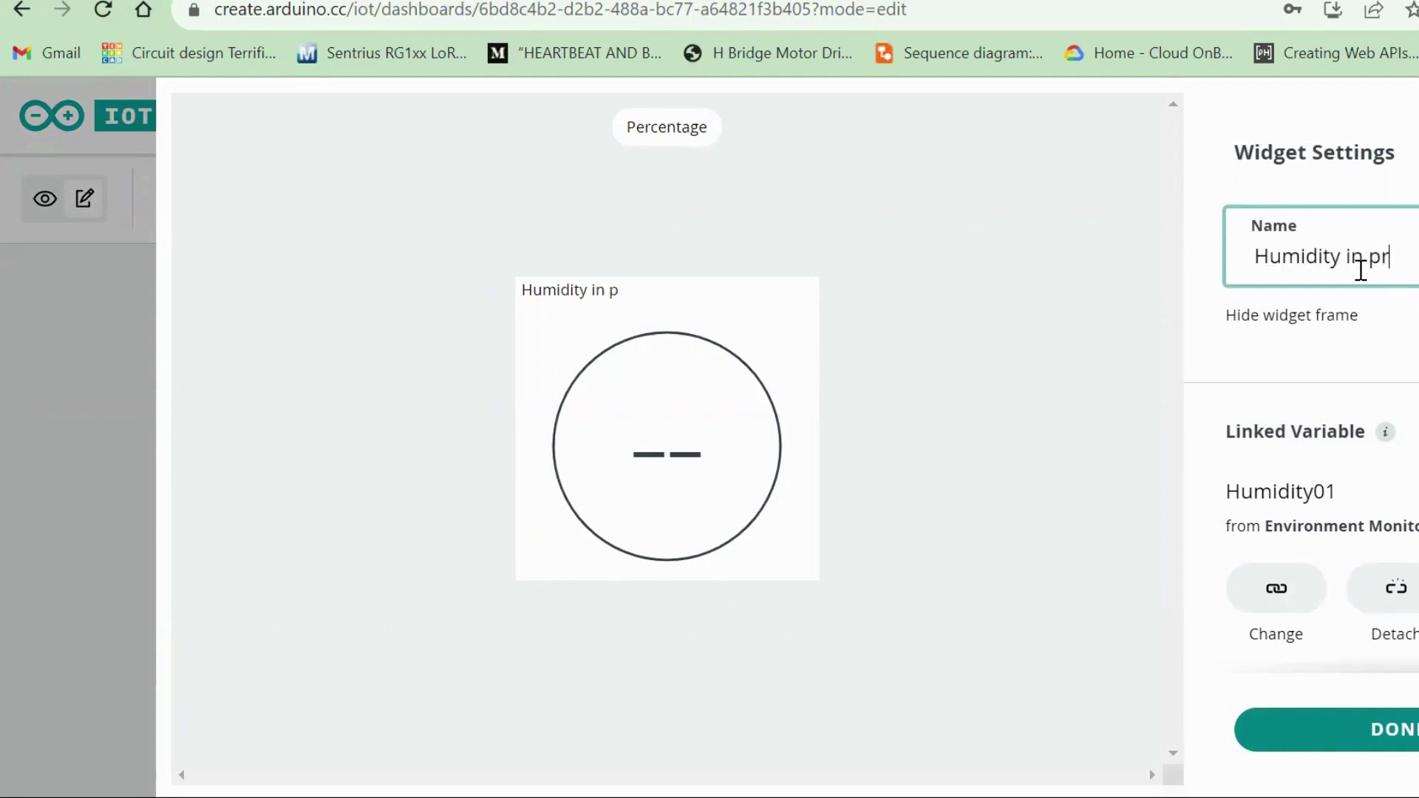
type("rce")
key("BackSpace")
key("BackSpace")
key("BackSpace")
key("BackSpace")
key("BackSpace")
type("%")
scroll(1302, 443, "down", 3)
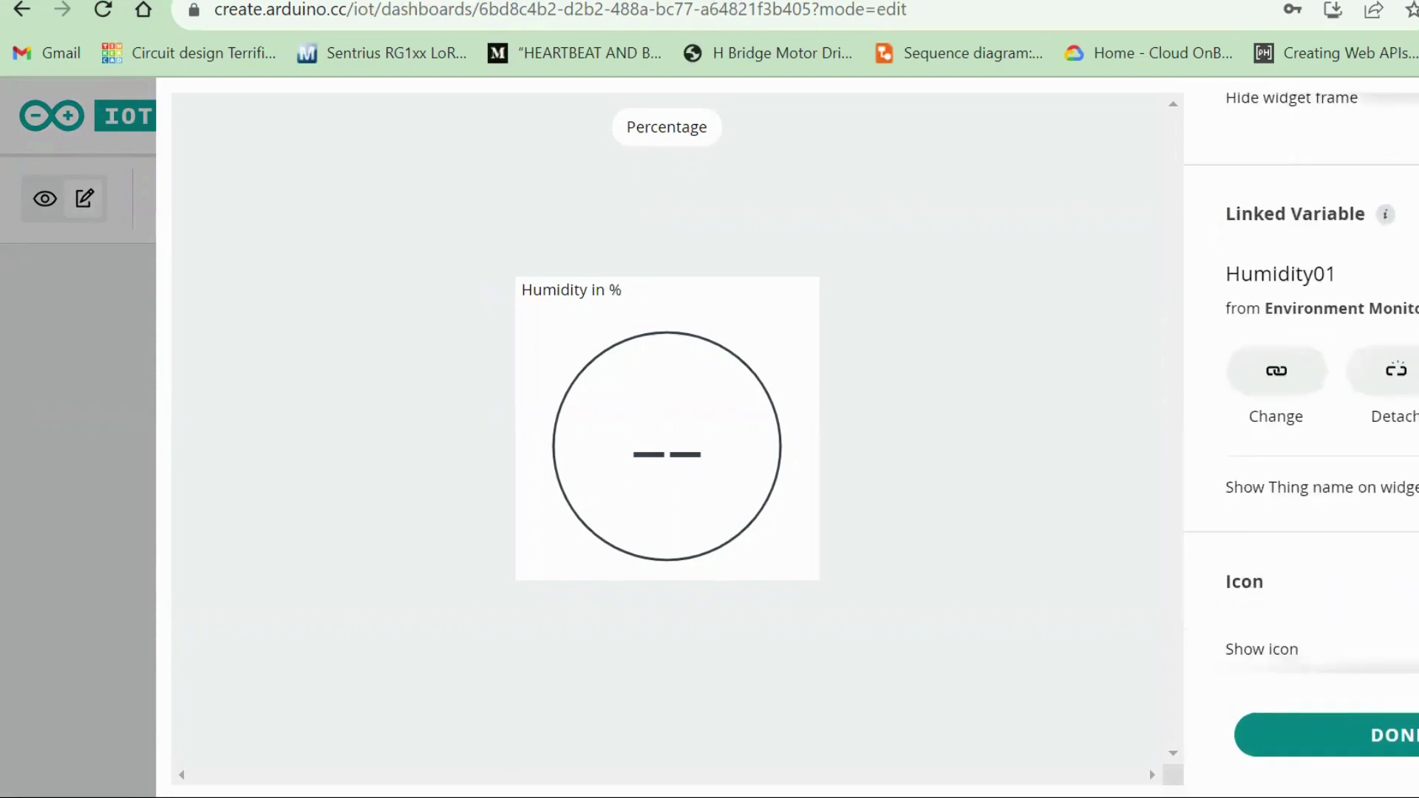
left_click(1331, 733)
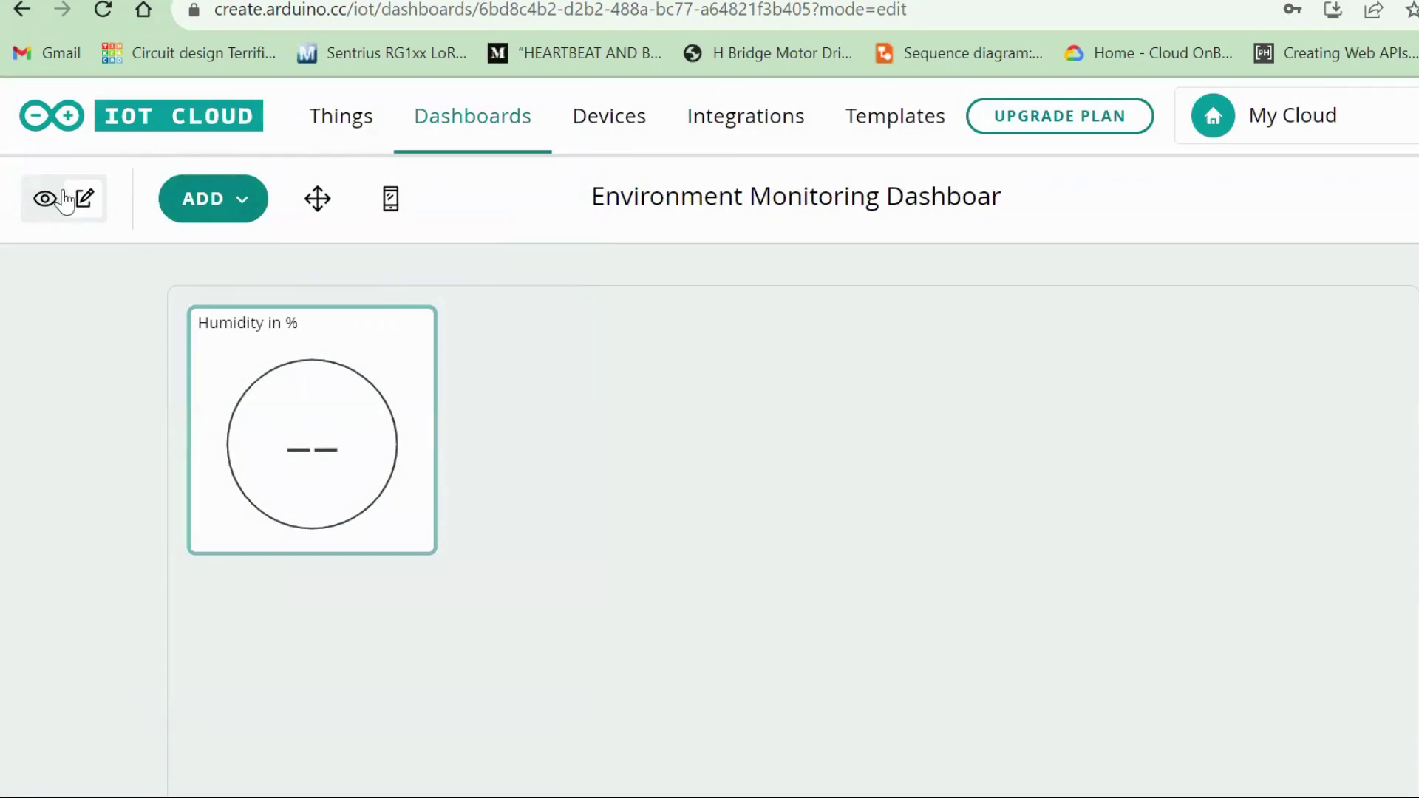
Add a Gauge widget to the dashboard and name it for temperature.
left_click(187, 209)
scroll(350, 529, "down", 4)
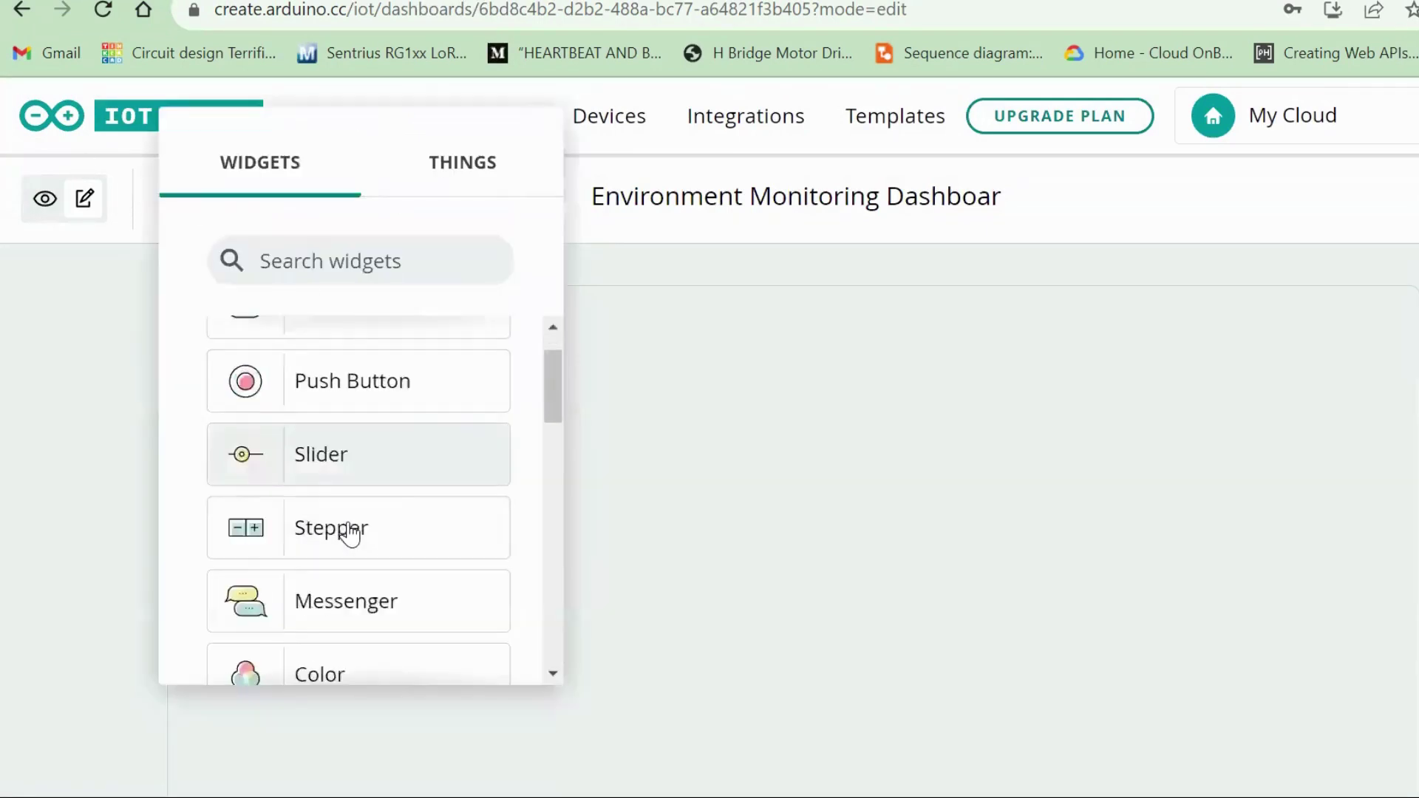
scroll(349, 531, "up", 3)
scroll(351, 532, "down", 6)
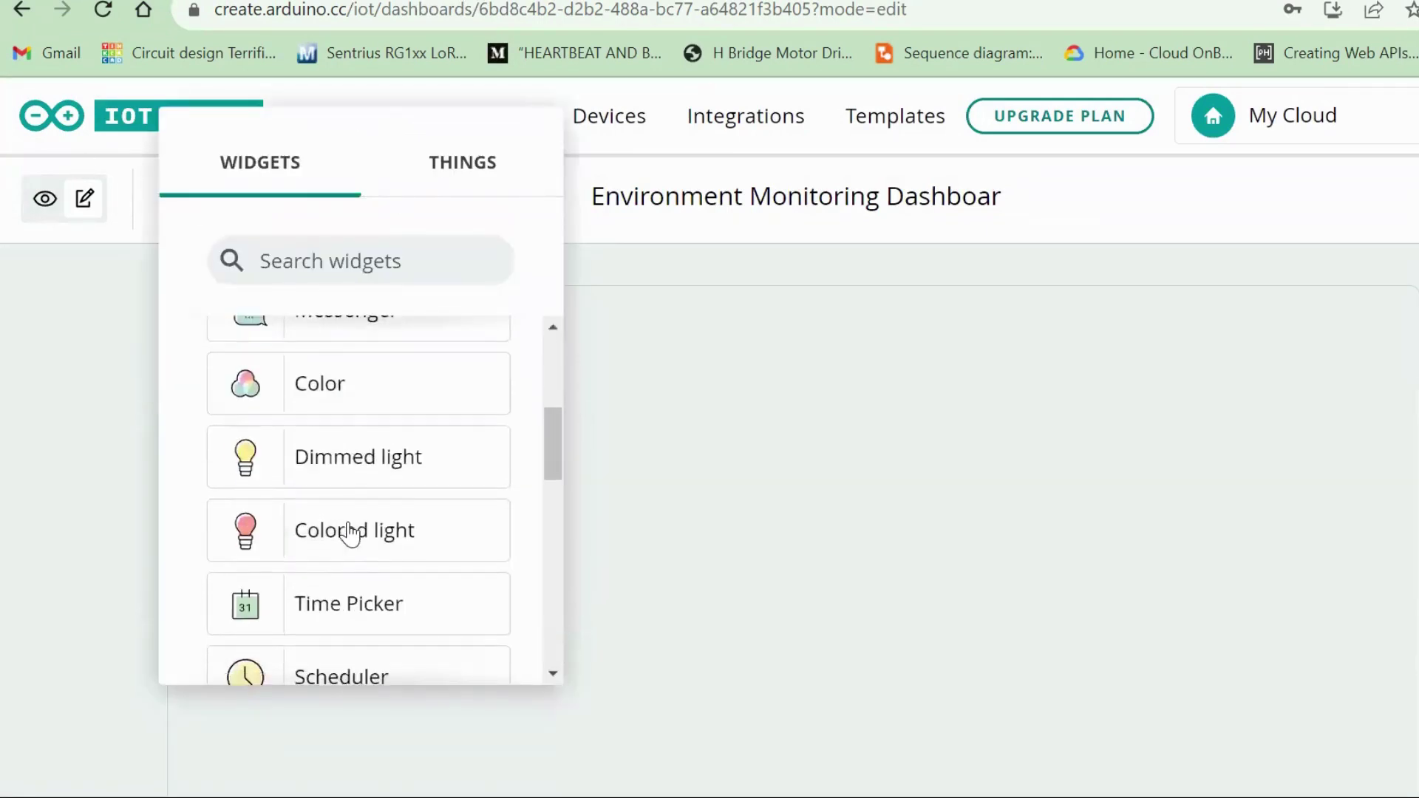
scroll(355, 562, "down", 6)
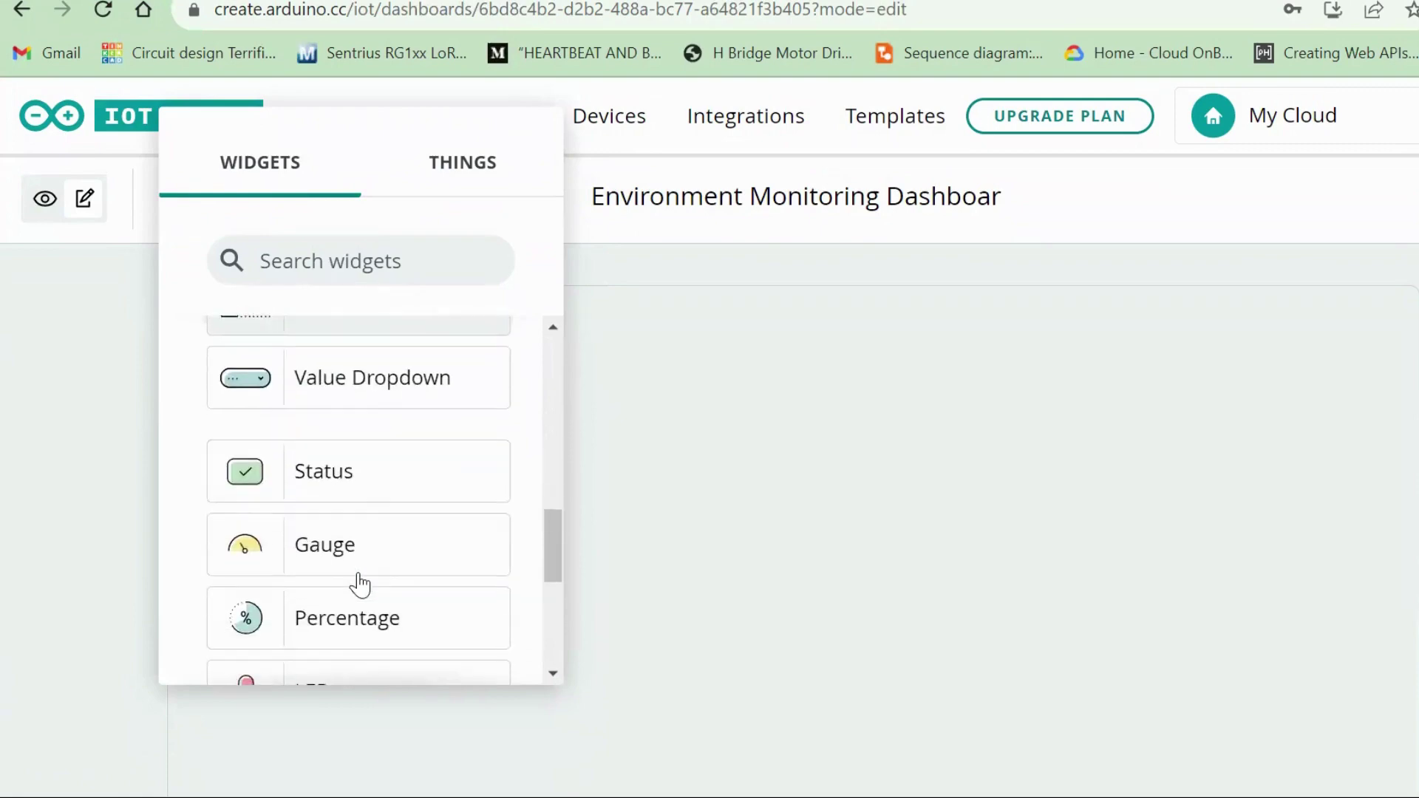
left_click(409, 574)
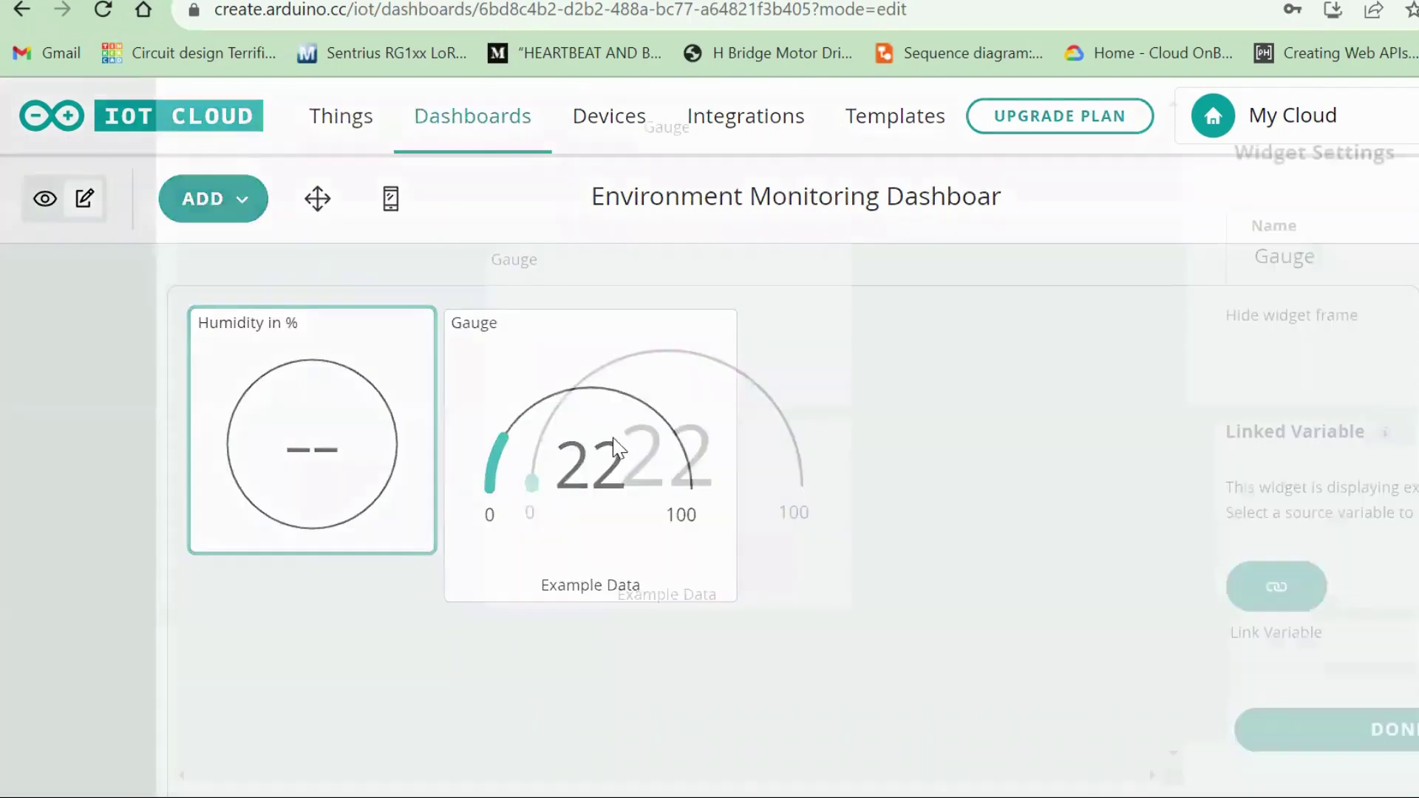
left_click(1348, 256)
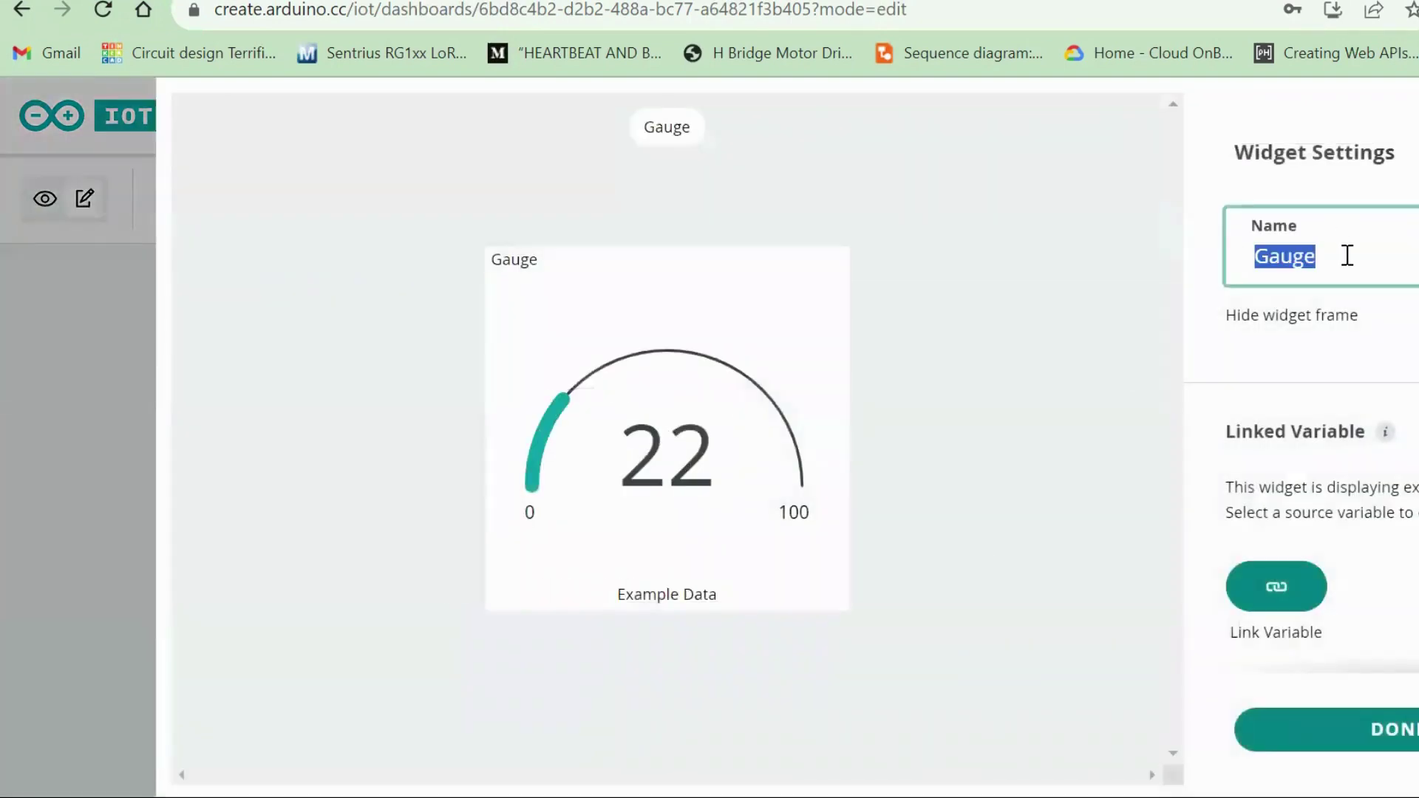
type("Tempra")
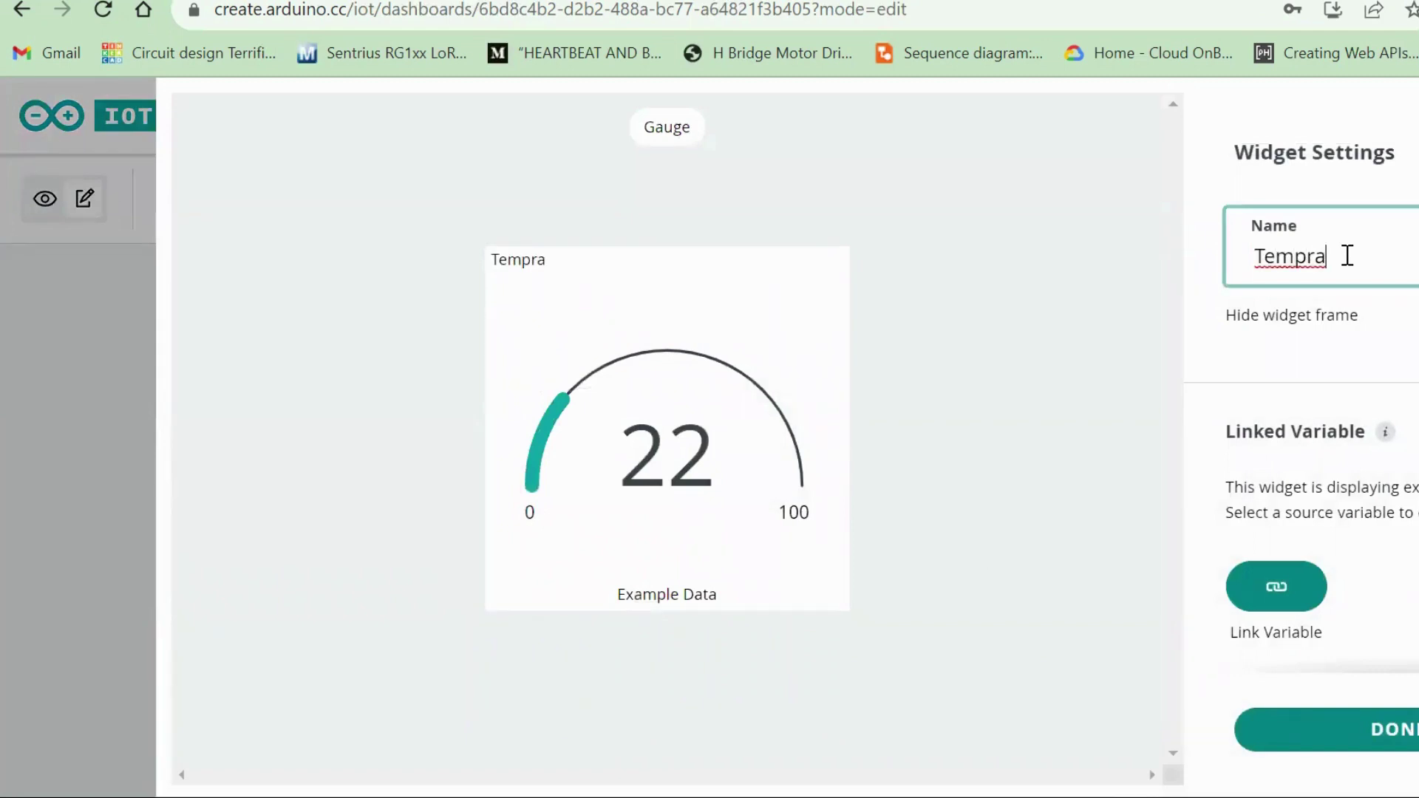
key("BackSpace")
key("BackSpace")
type("erature in C")
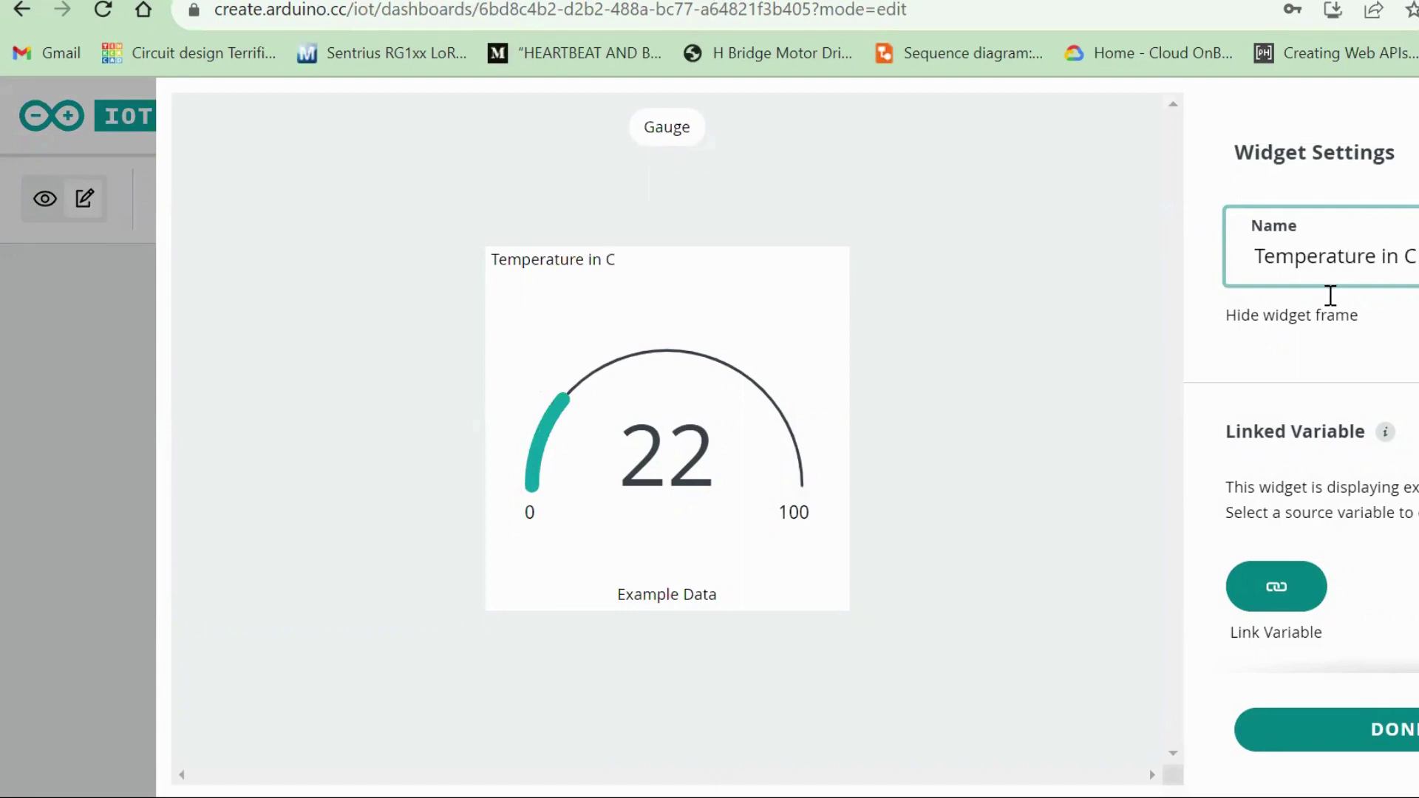
Link the gauge to the Temperature01 variable and finish its settings.
left_click(1294, 617)
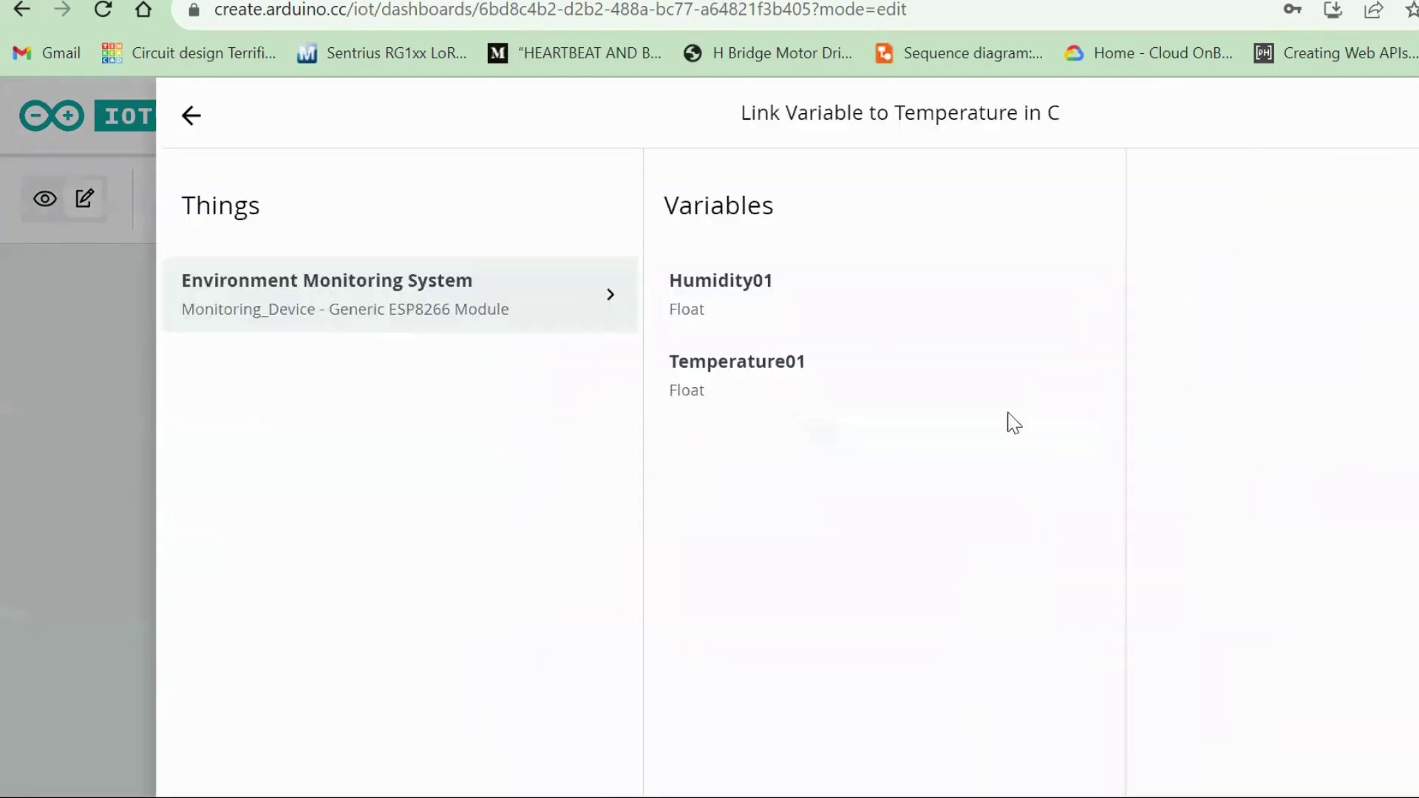
left_click(773, 370)
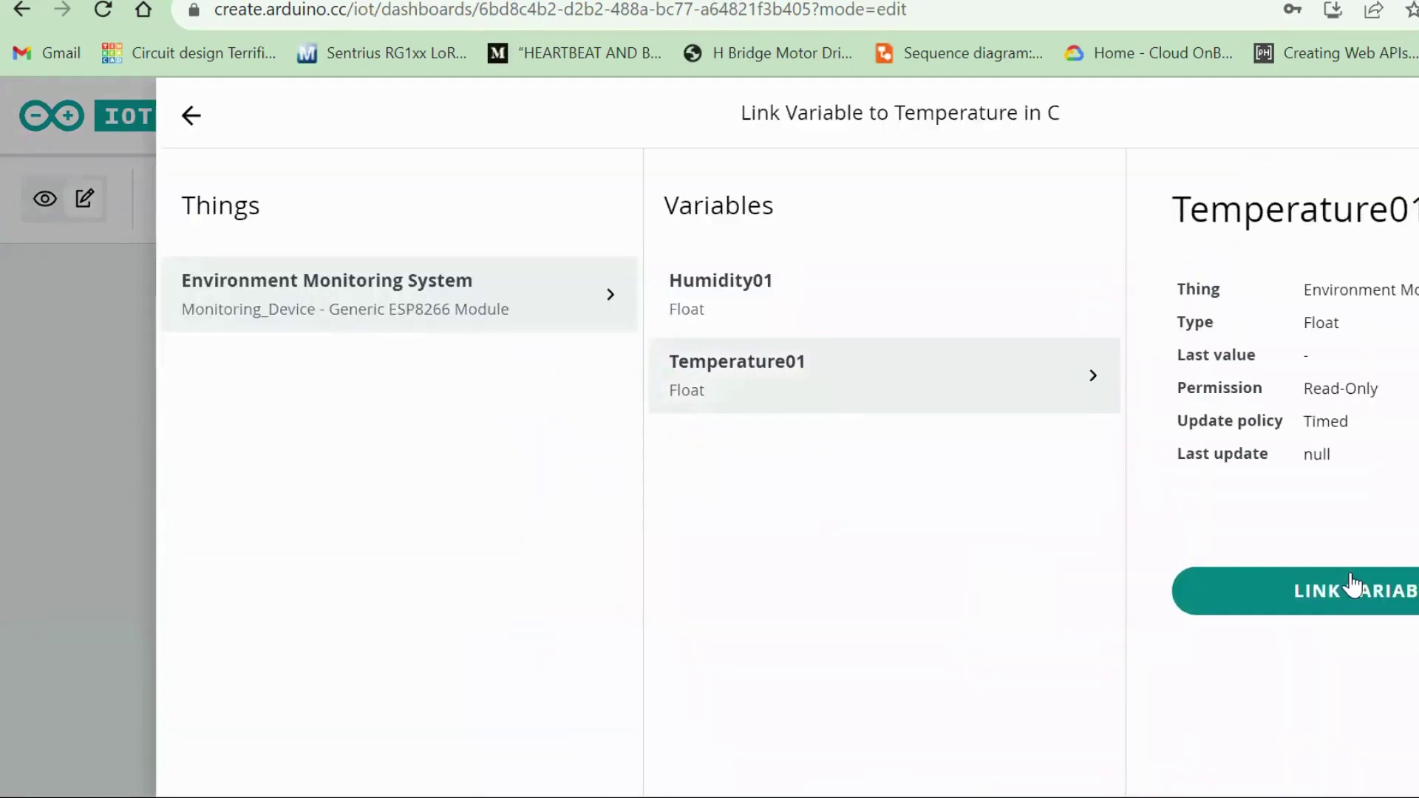
left_click(1354, 584)
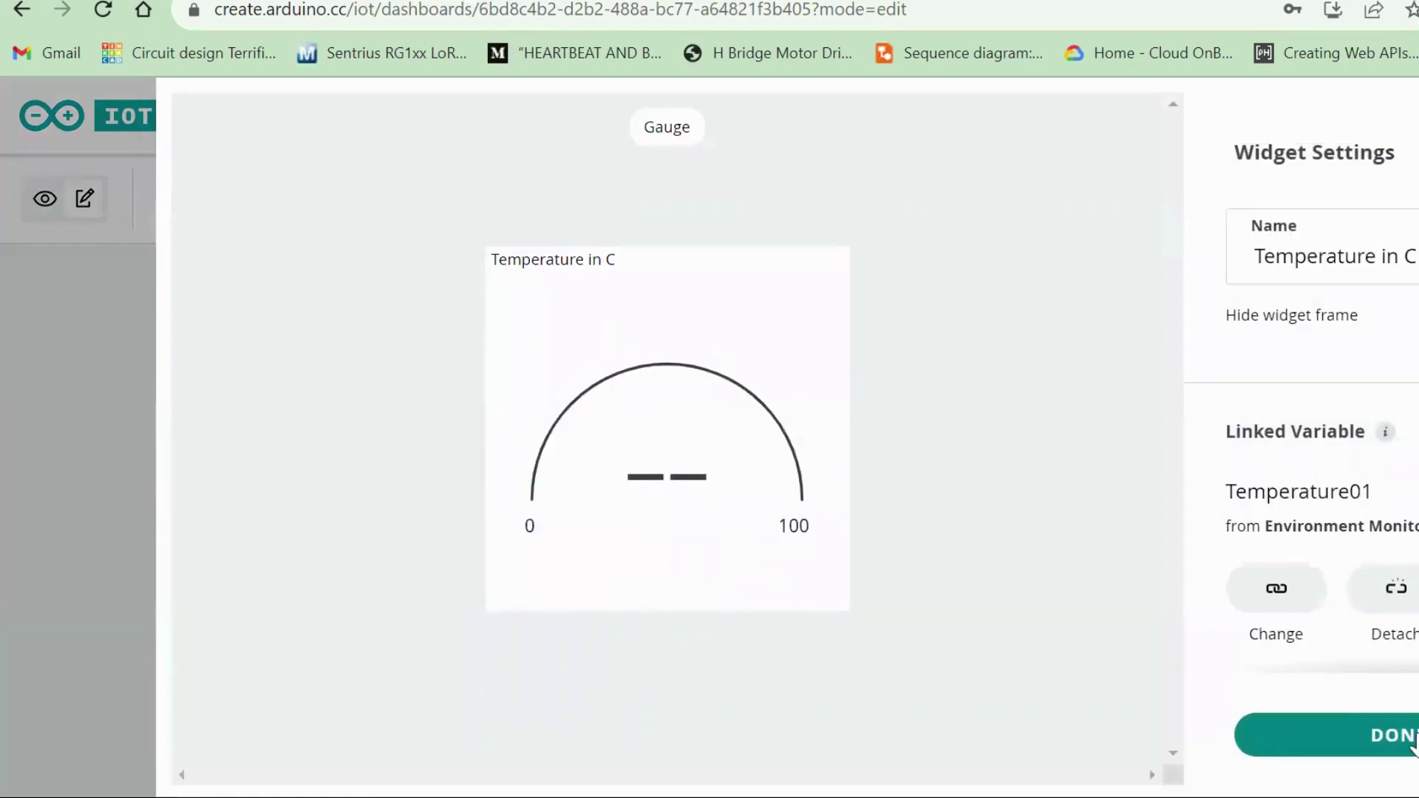
left_click(1372, 730)
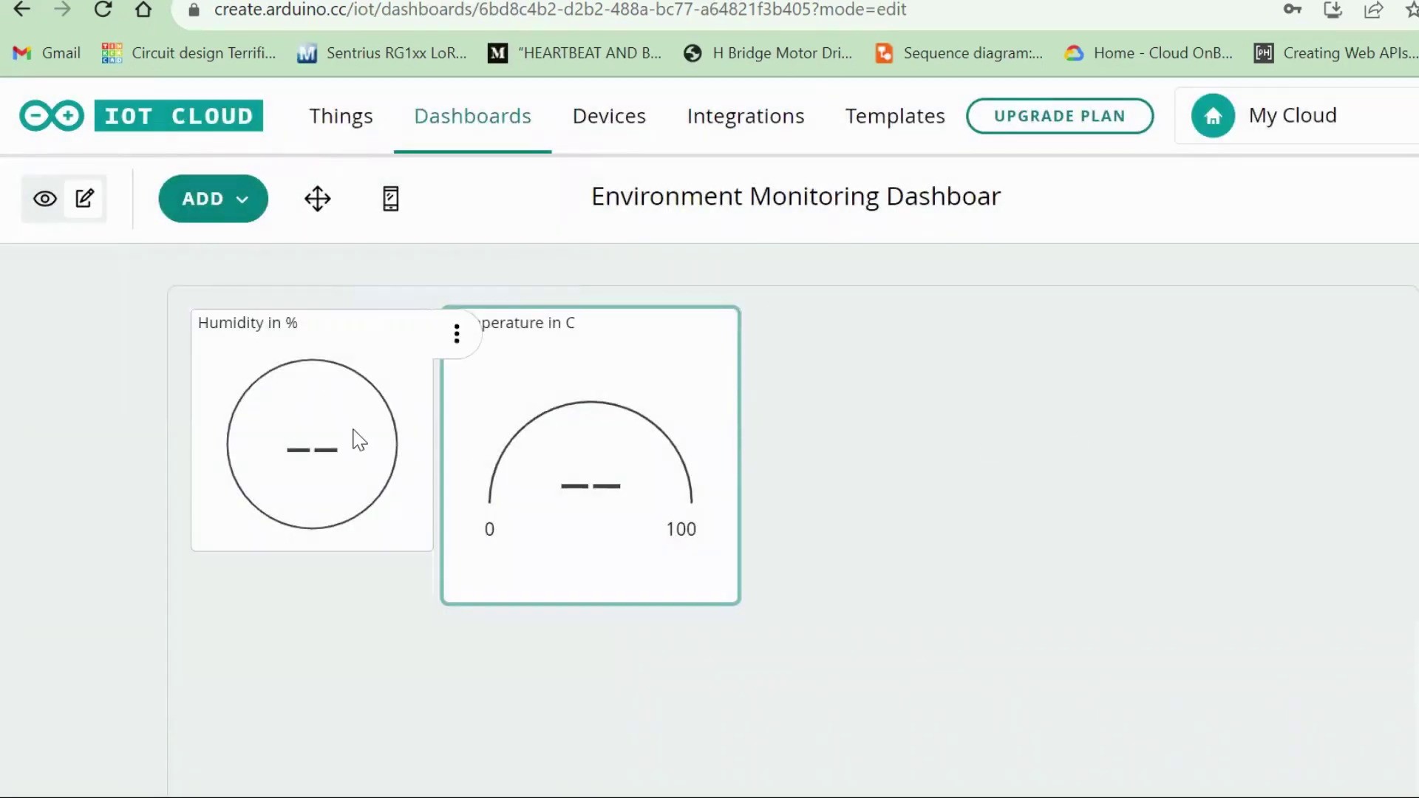
Move Temperature to the right, centre and enlarge the Humidity widget, then finish arranging.
left_click(319, 221)
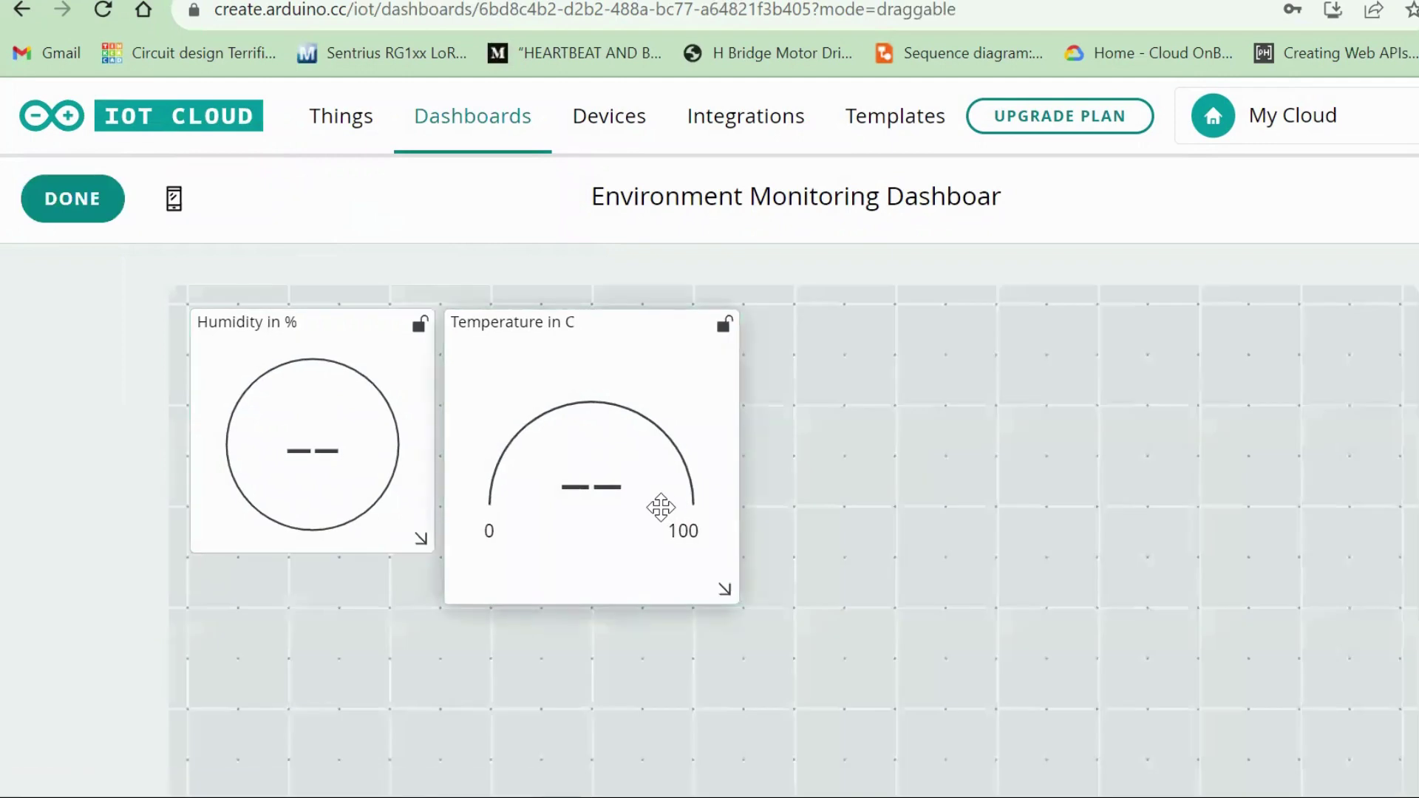
left_click_drag(574, 446, 1086, 413)
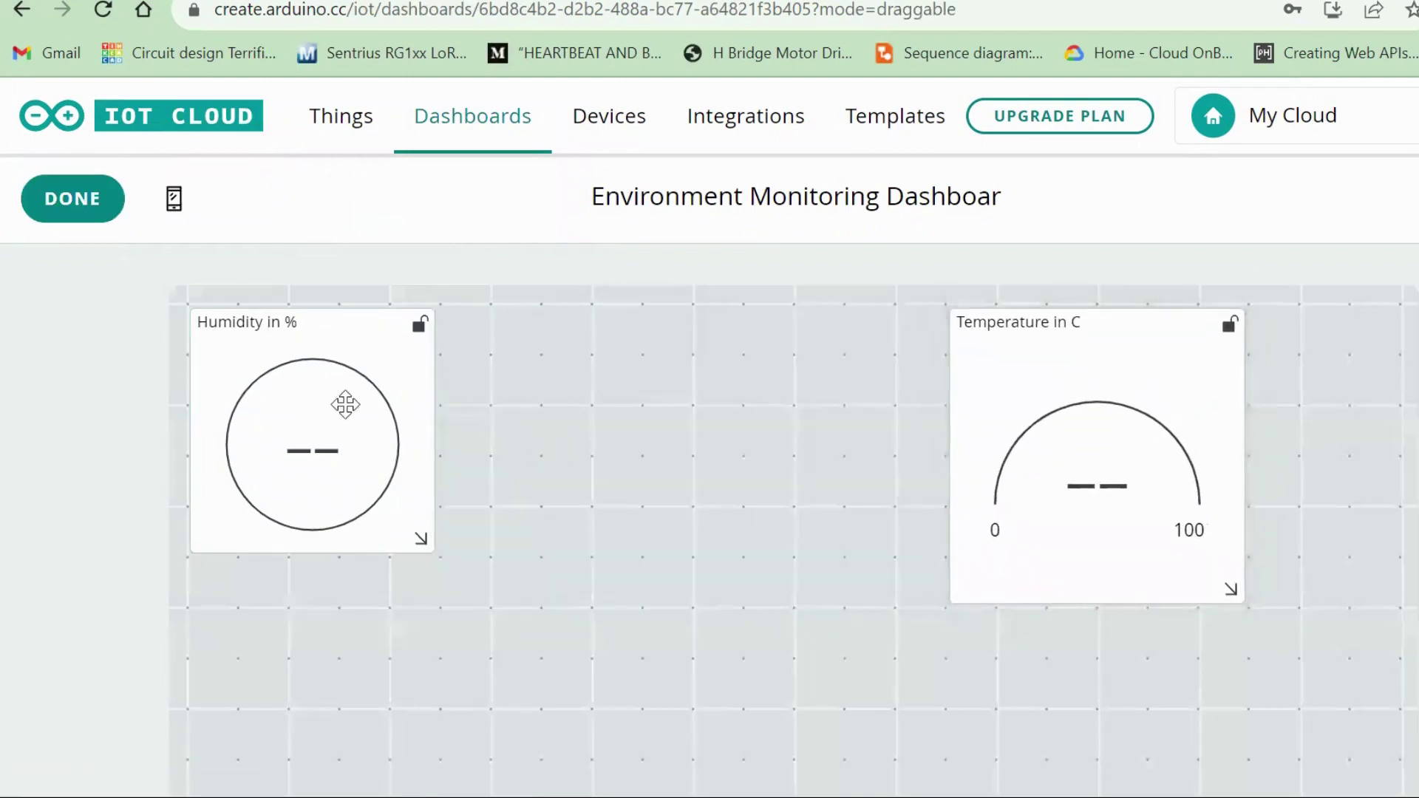
left_click_drag(282, 388, 489, 388)
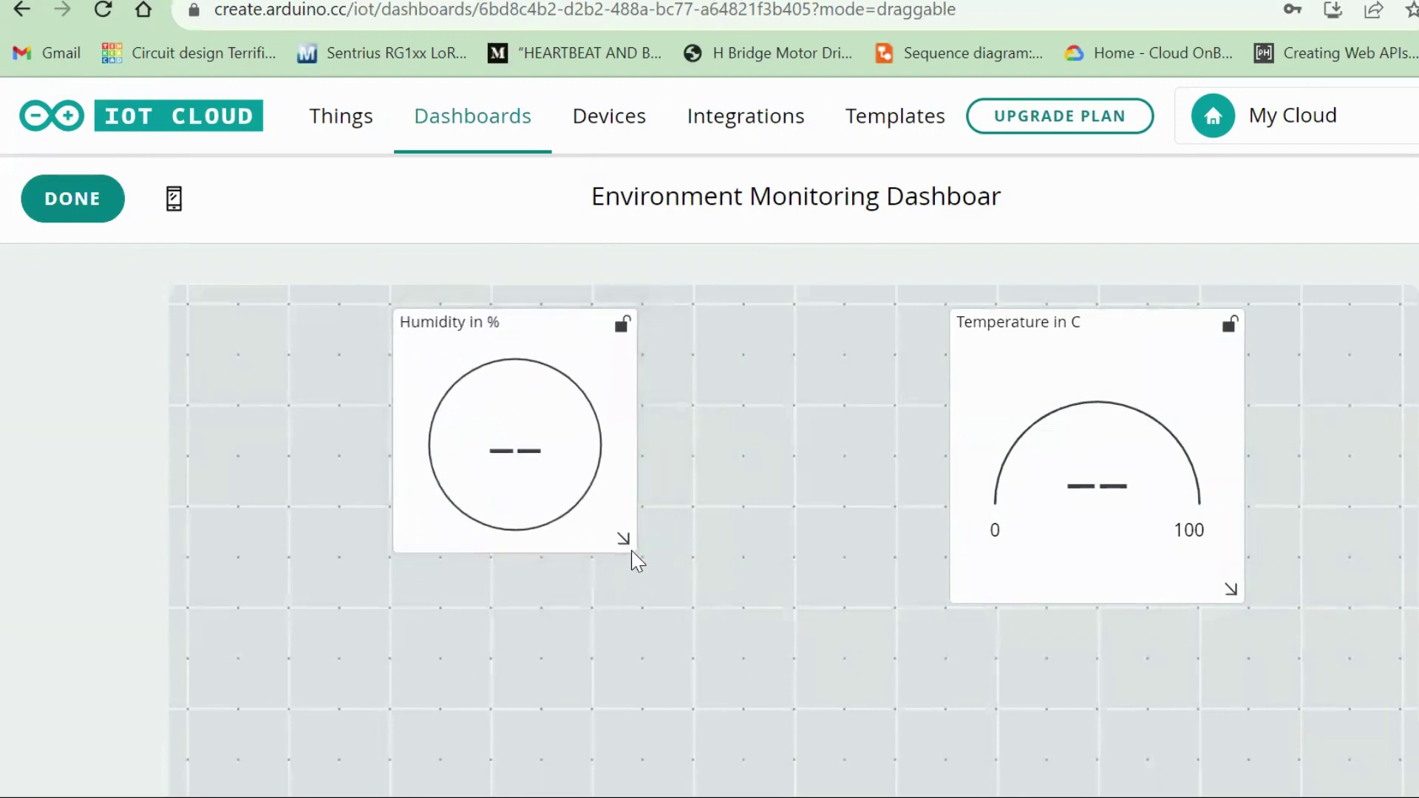
left_click_drag(628, 539, 687, 601)
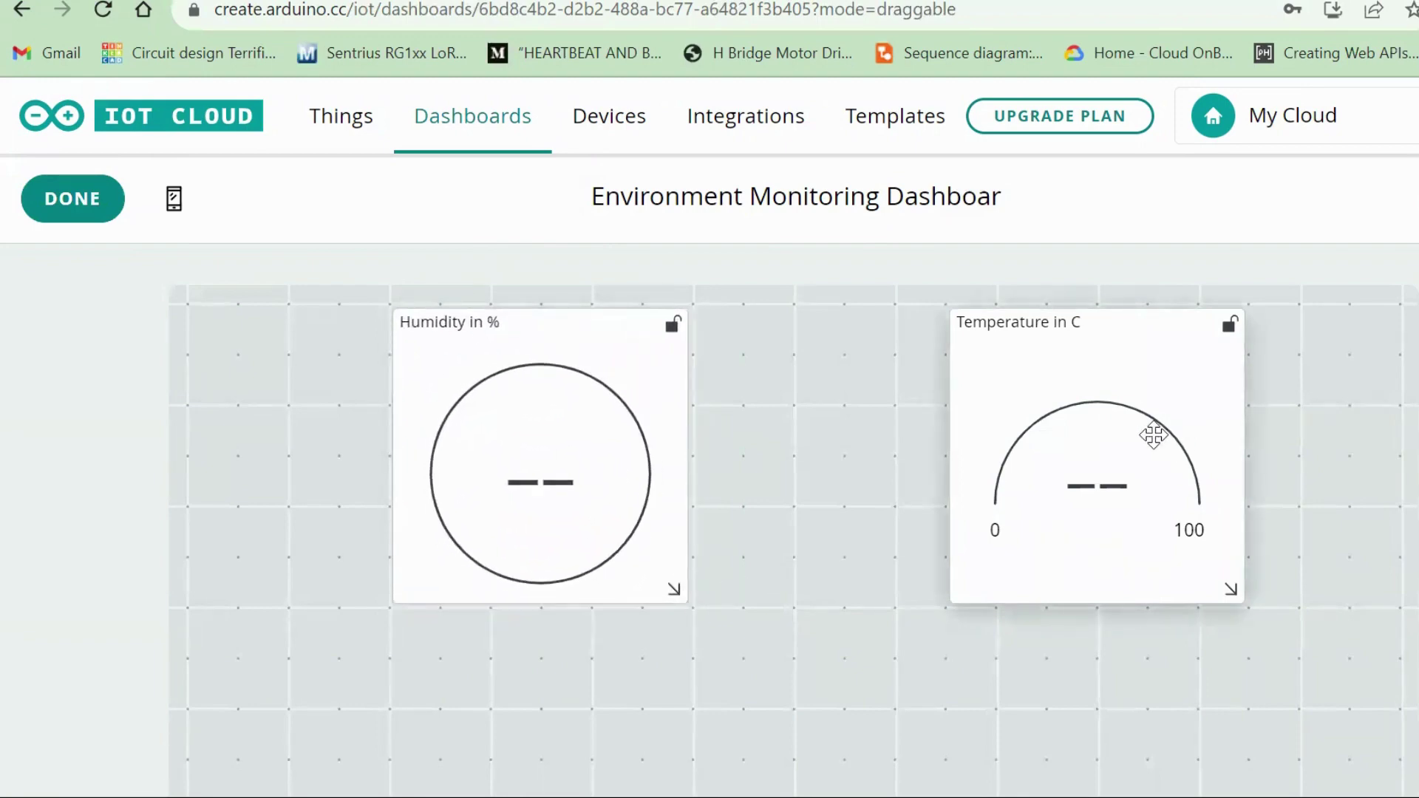
left_click_drag(1153, 436, 1101, 423)
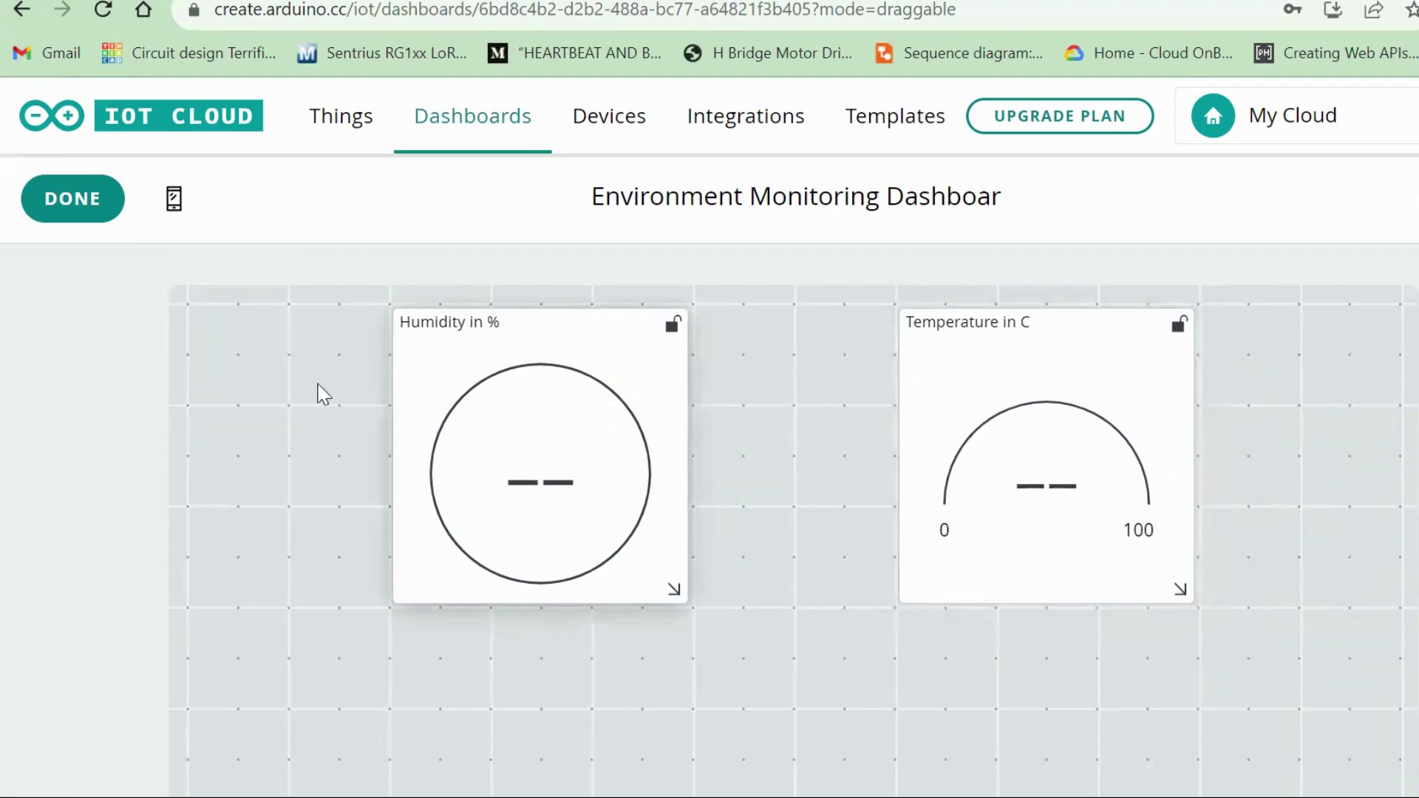
left_click(73, 202)
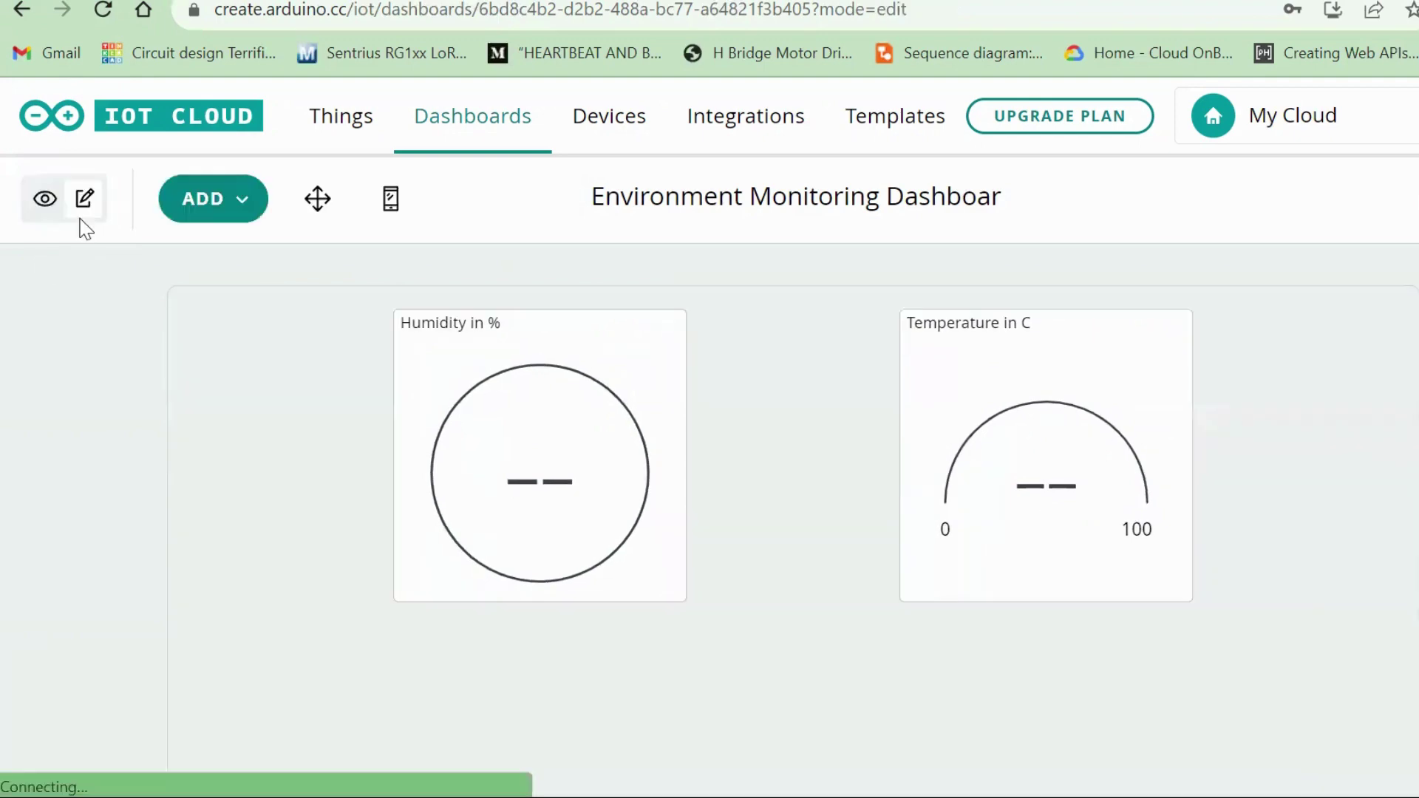
scroll(1372, 581, "down", 4)
scroll(1374, 581, "up", 4)
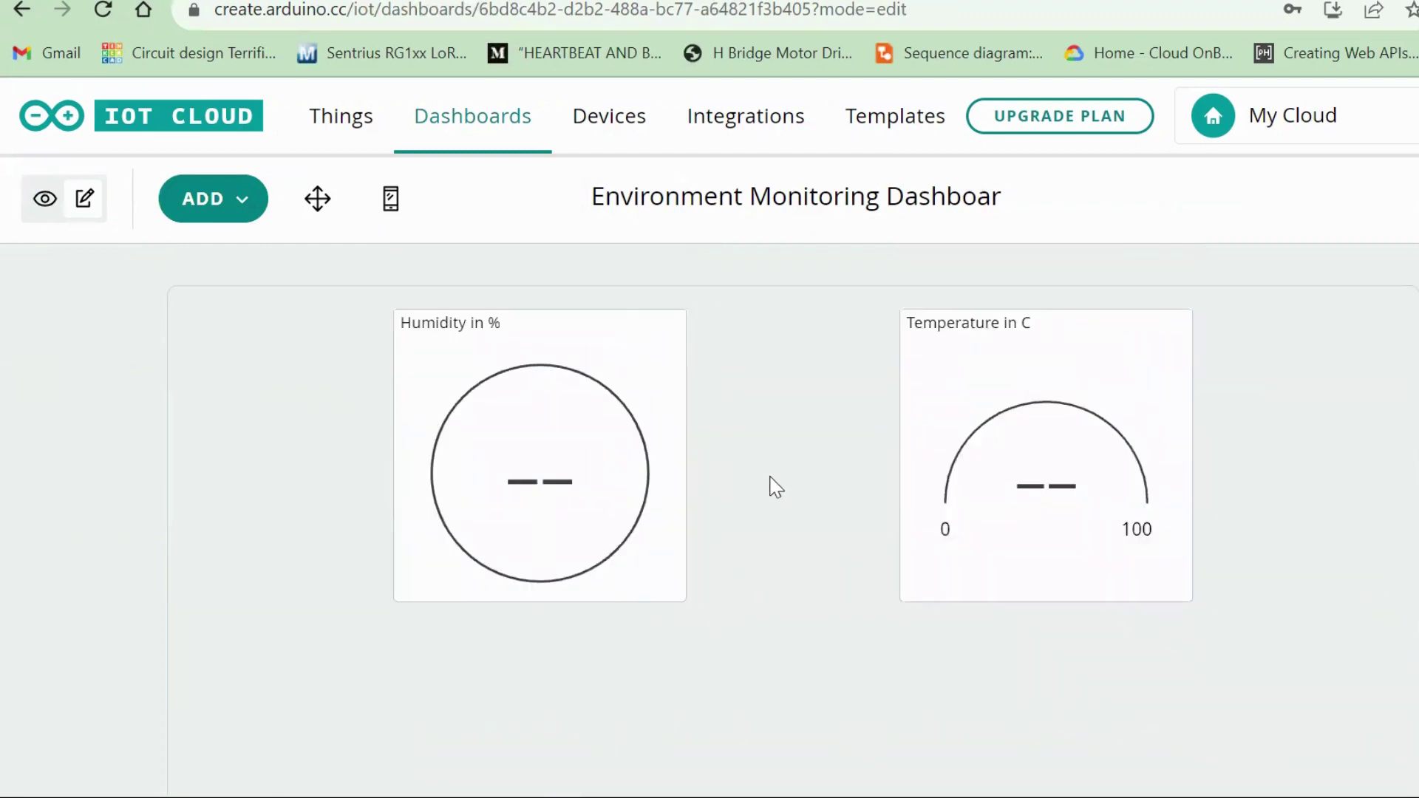
scroll(773, 725, "down", 2)
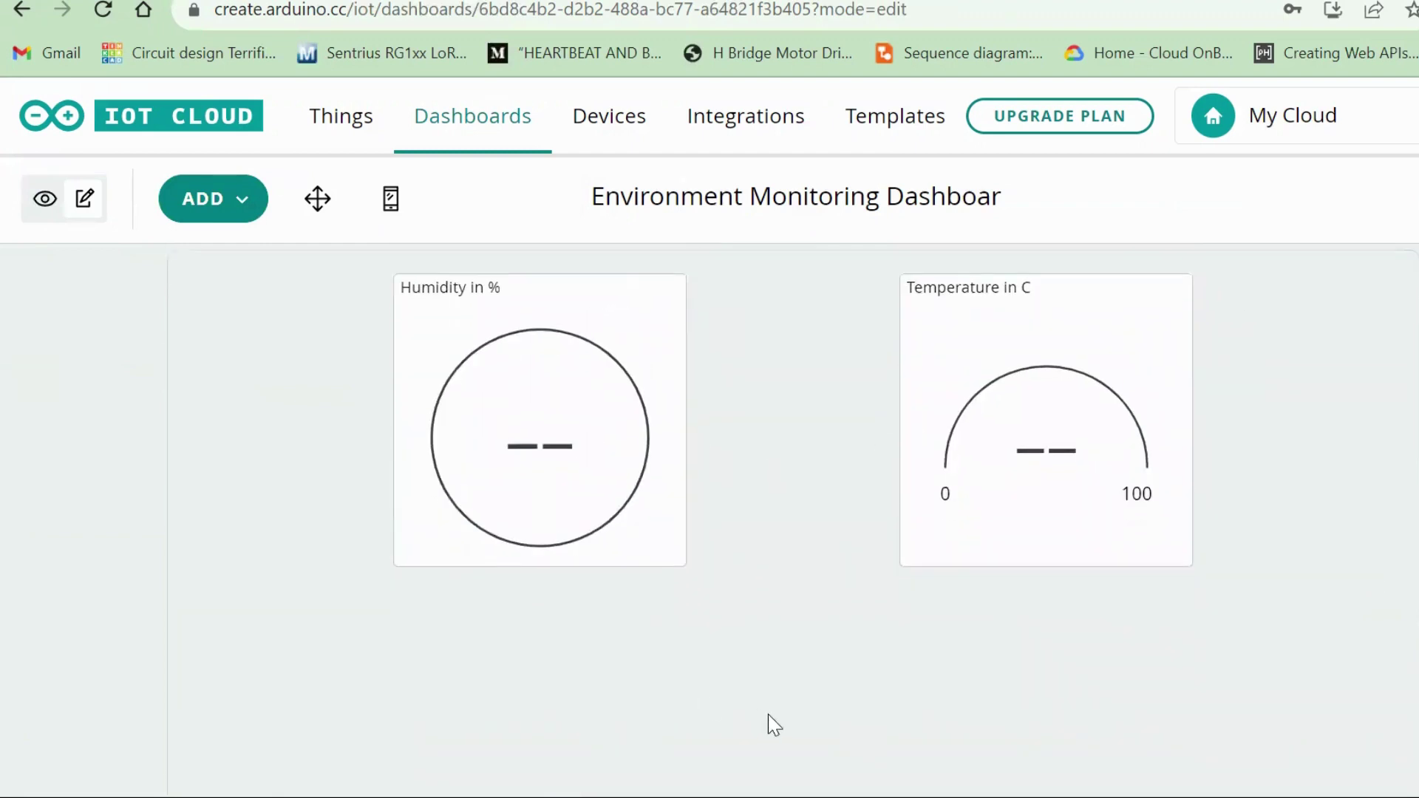
scroll(784, 714, "down", 3)
mouse_move(990, 797)
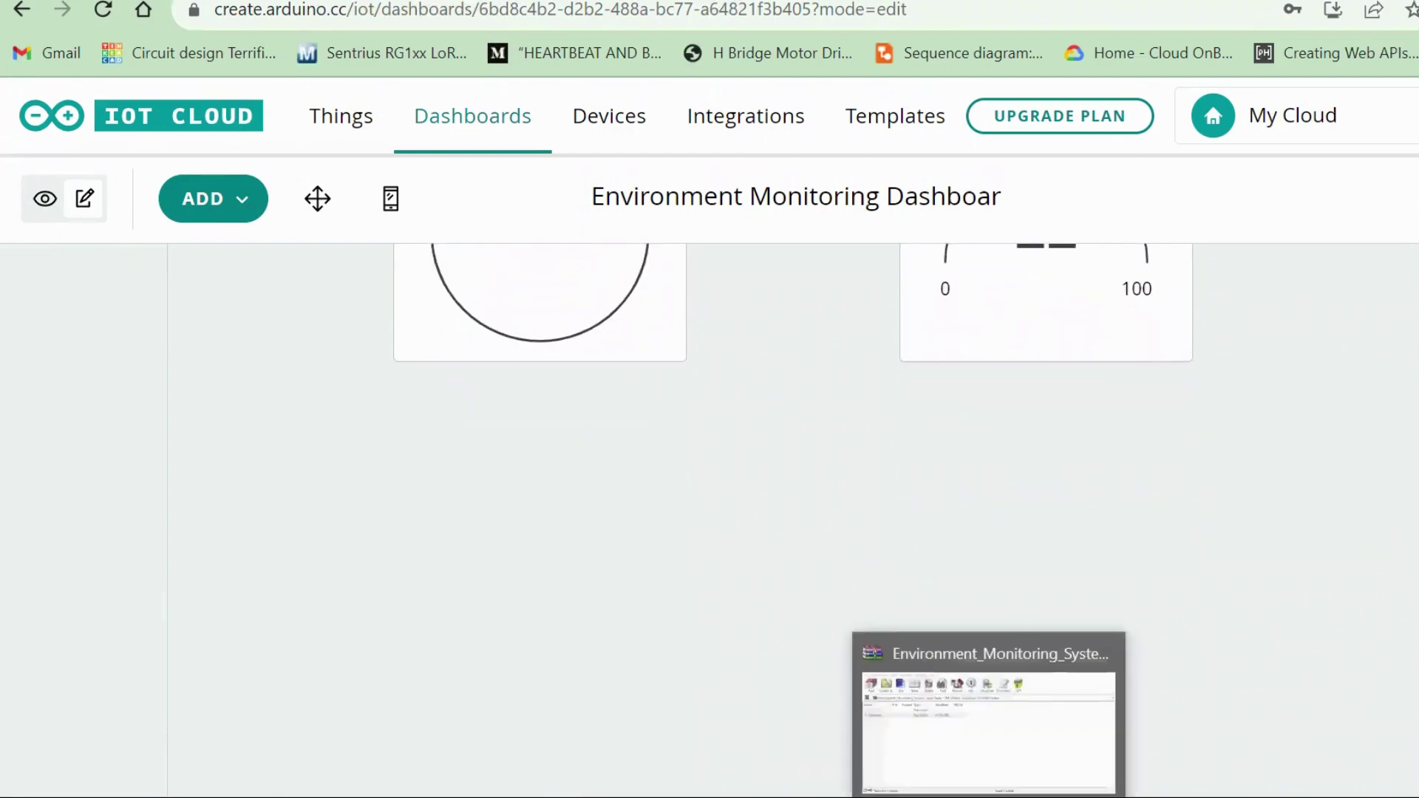
scroll(792, 443, "down", 3)
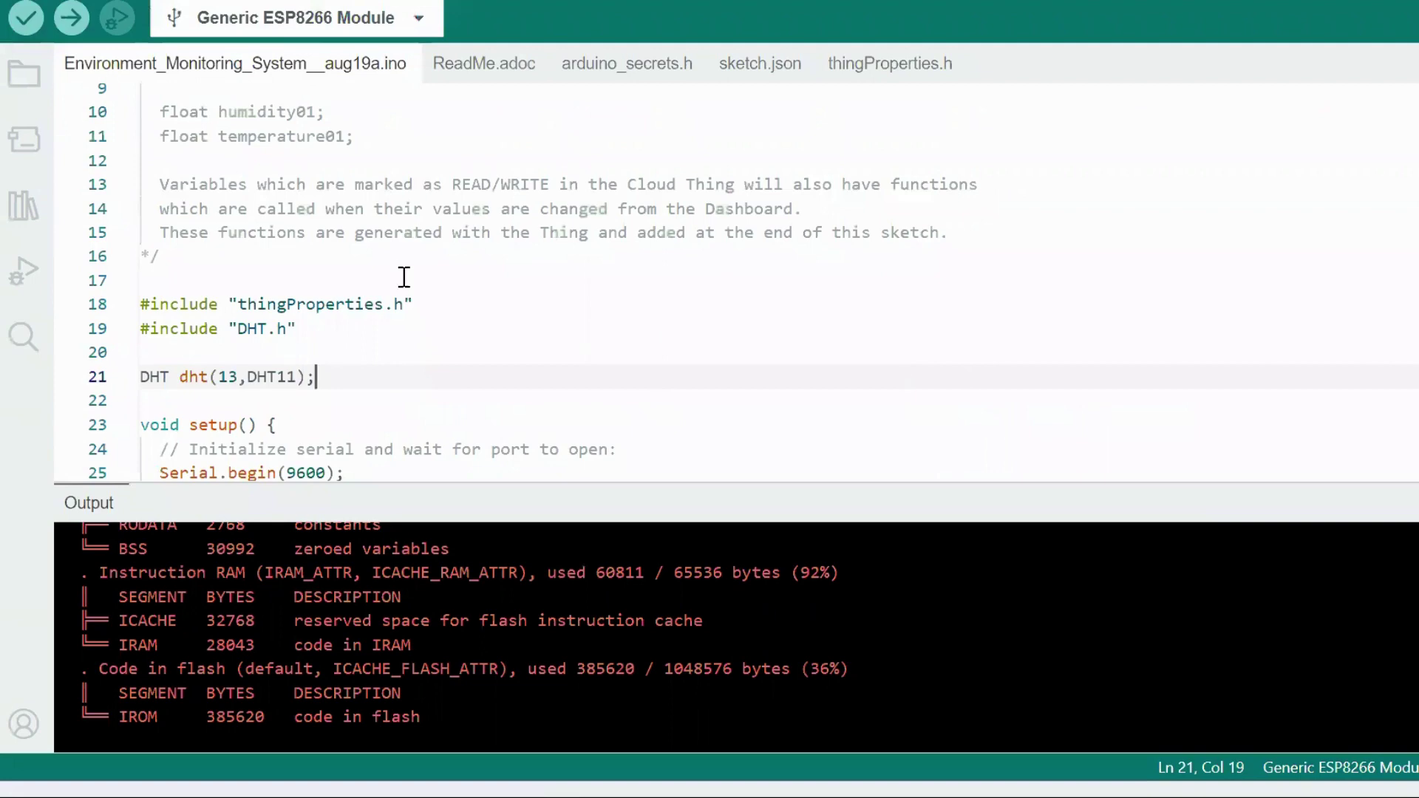
Confirm Generic ESP8266 Module on COM5 and upload the sketch to the board.
scroll(402, 276, "up", 3)
left_click(296, 18)
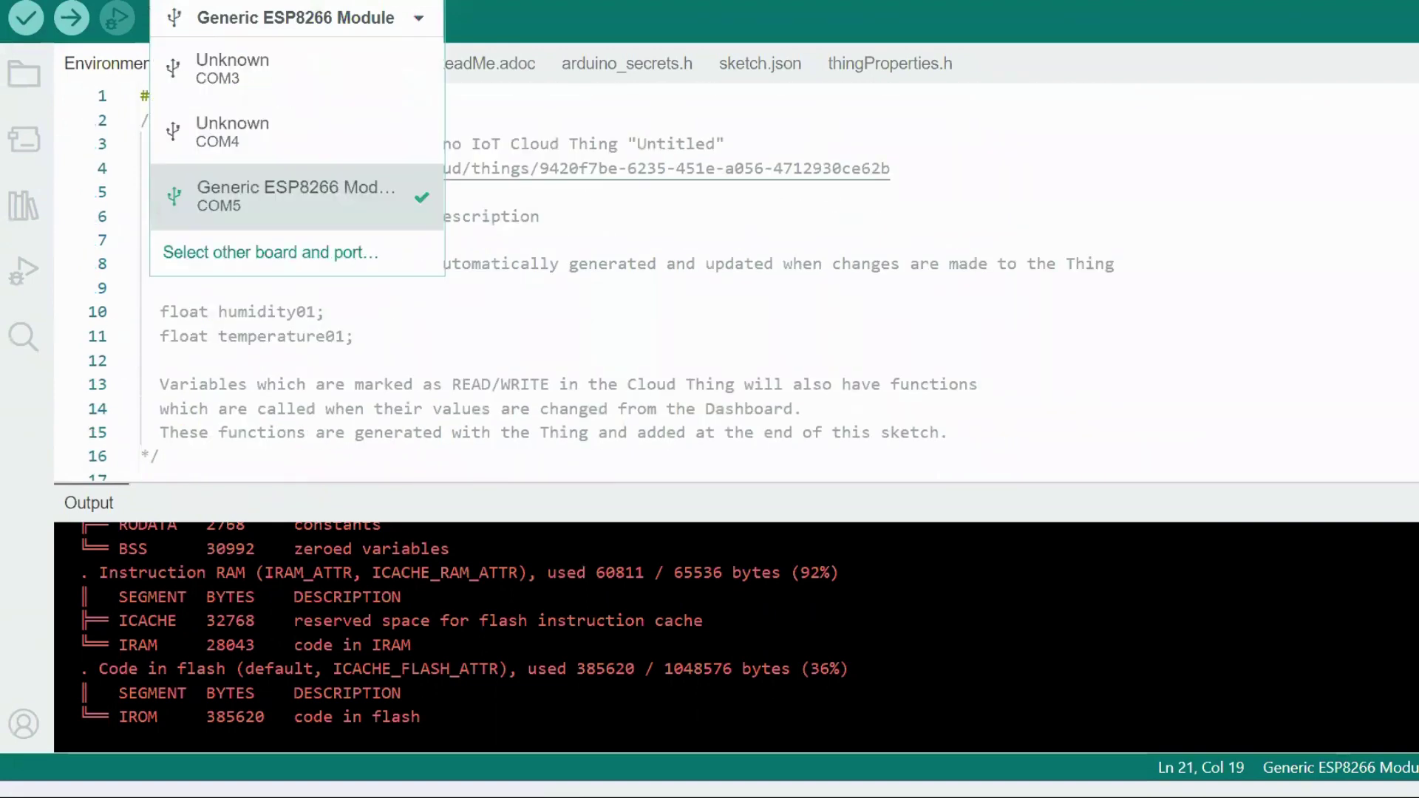
left_click(70, 17)
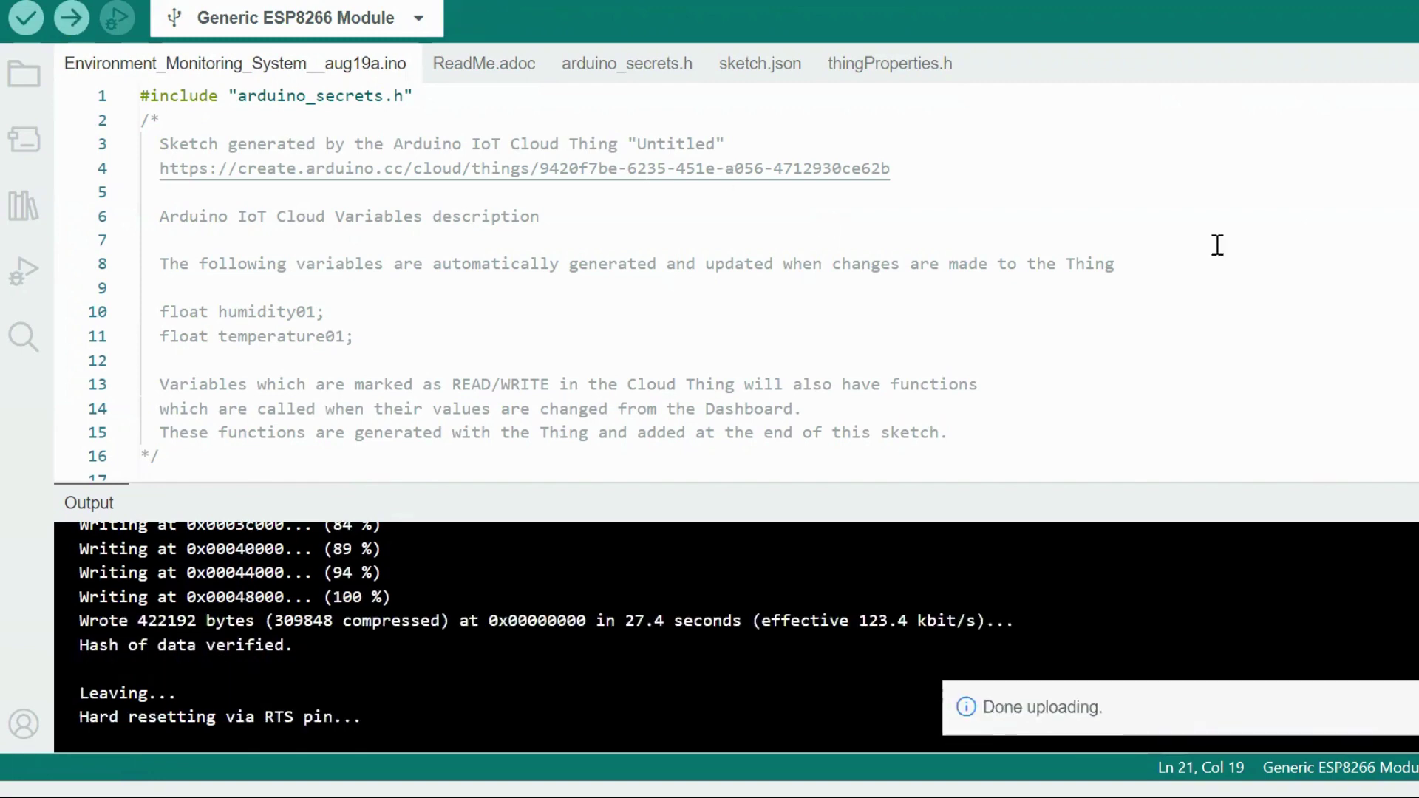
Open the Serial Monitor for the uploaded sketch.
left_click(1416, 18)
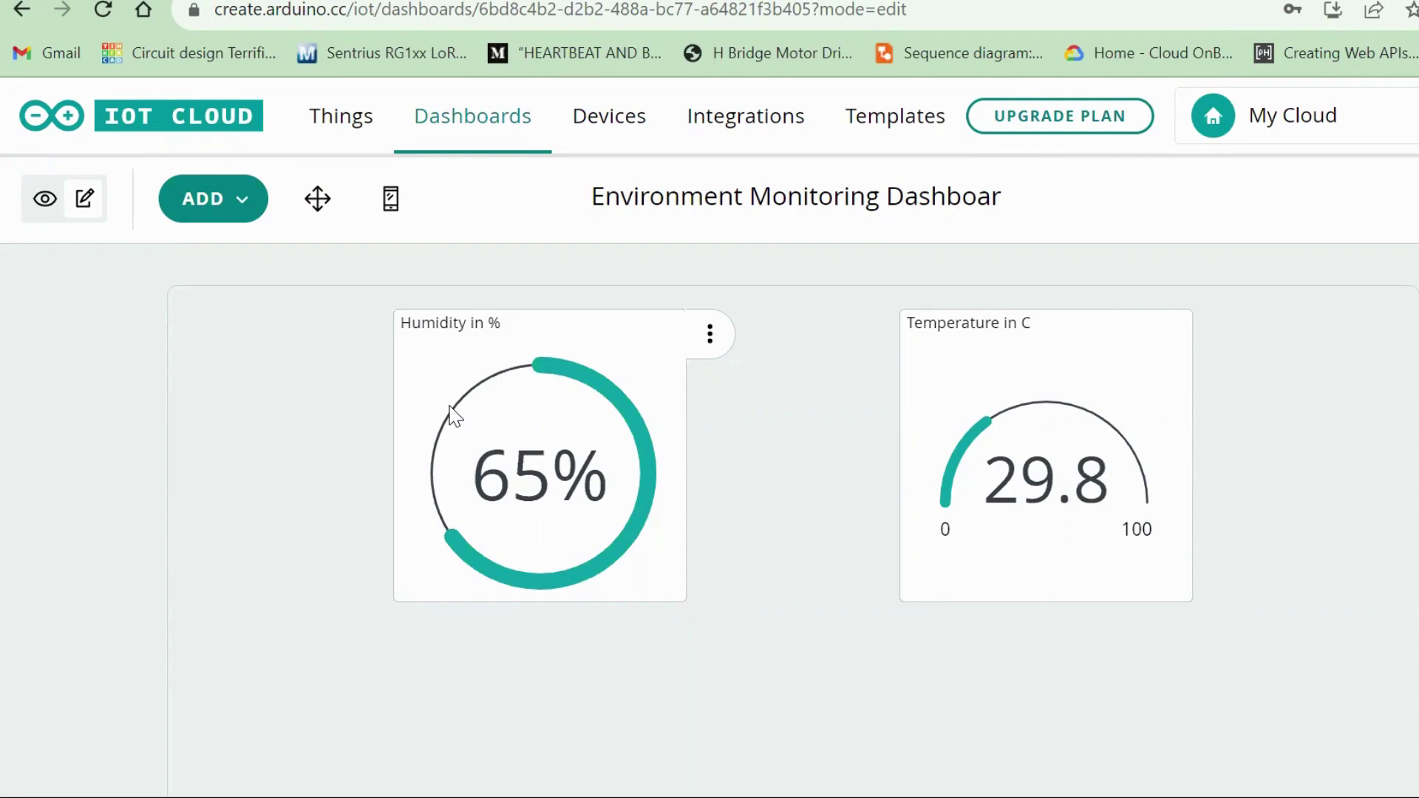
Preview the mobile layout with both gauges stacked, and dismiss Chrome's Install app prompt.
left_click(399, 213)
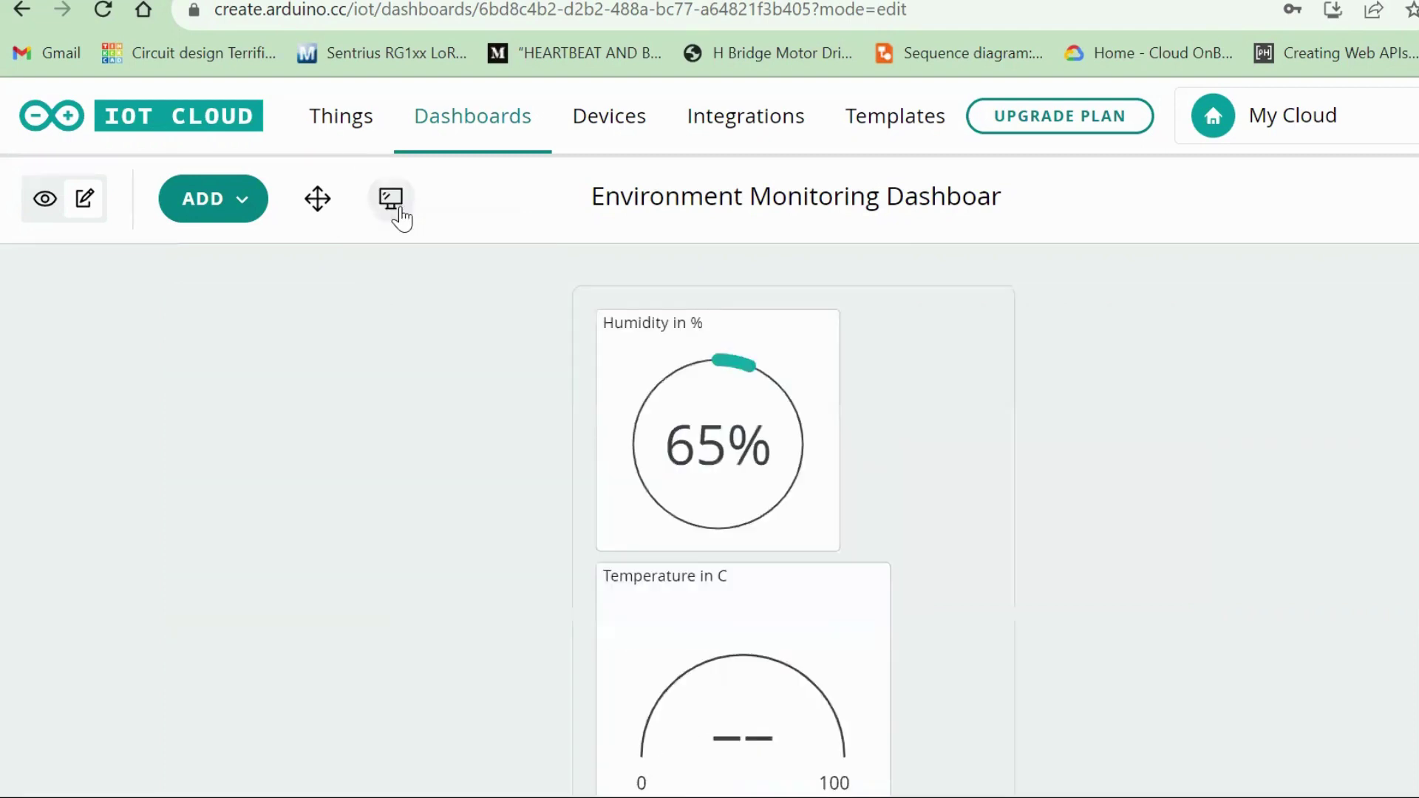
scroll(1035, 572, "down", 2)
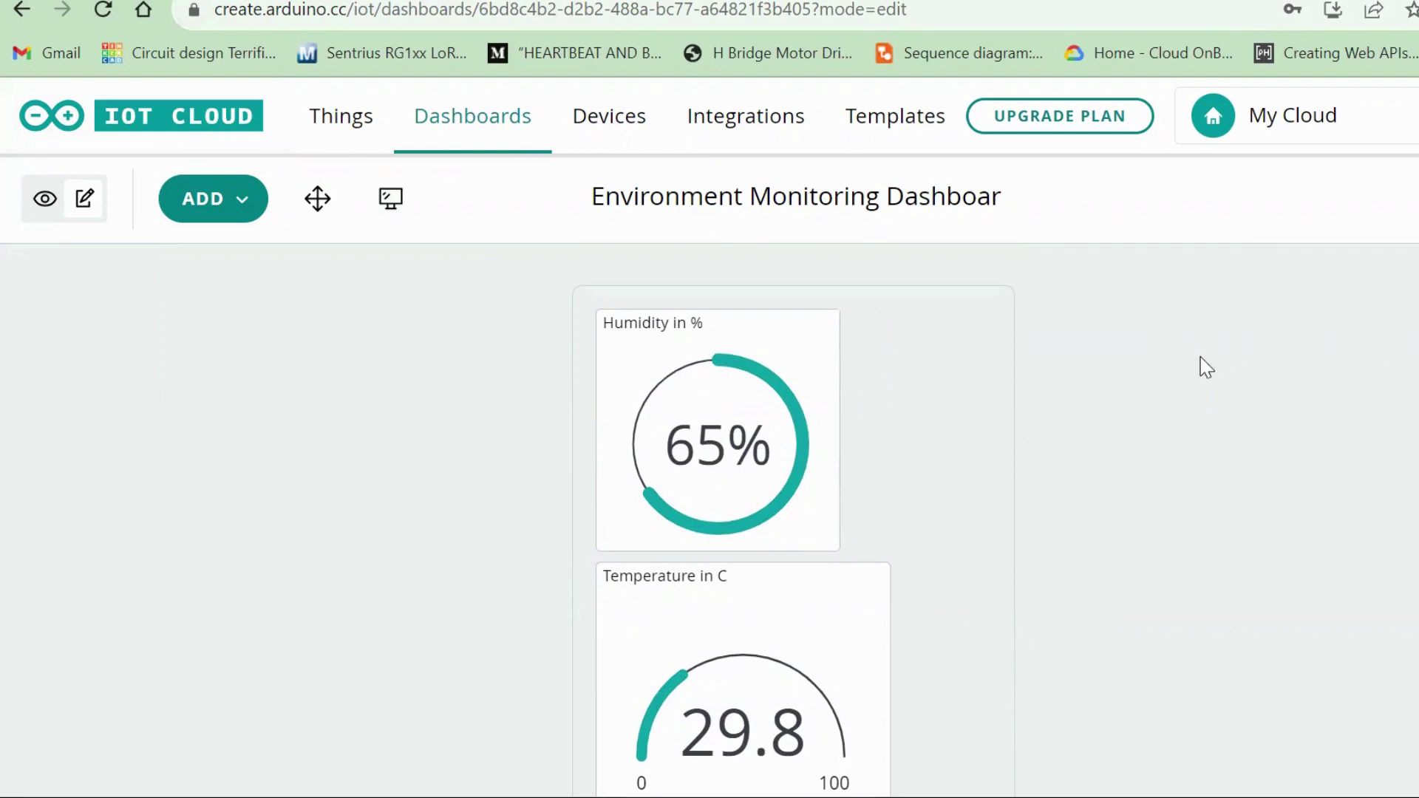
scroll(1031, 505, "down", 3)
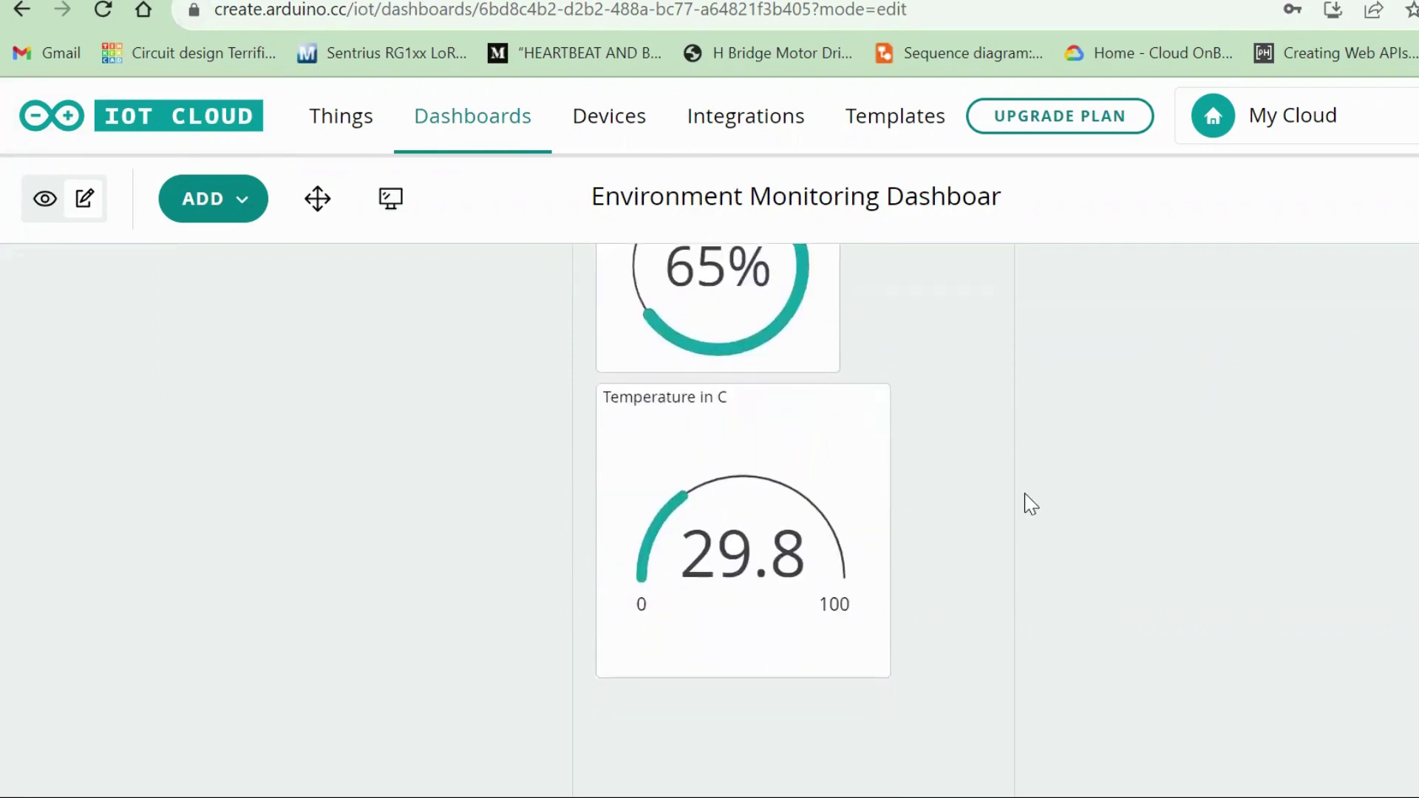
scroll(1031, 505, "up", 3)
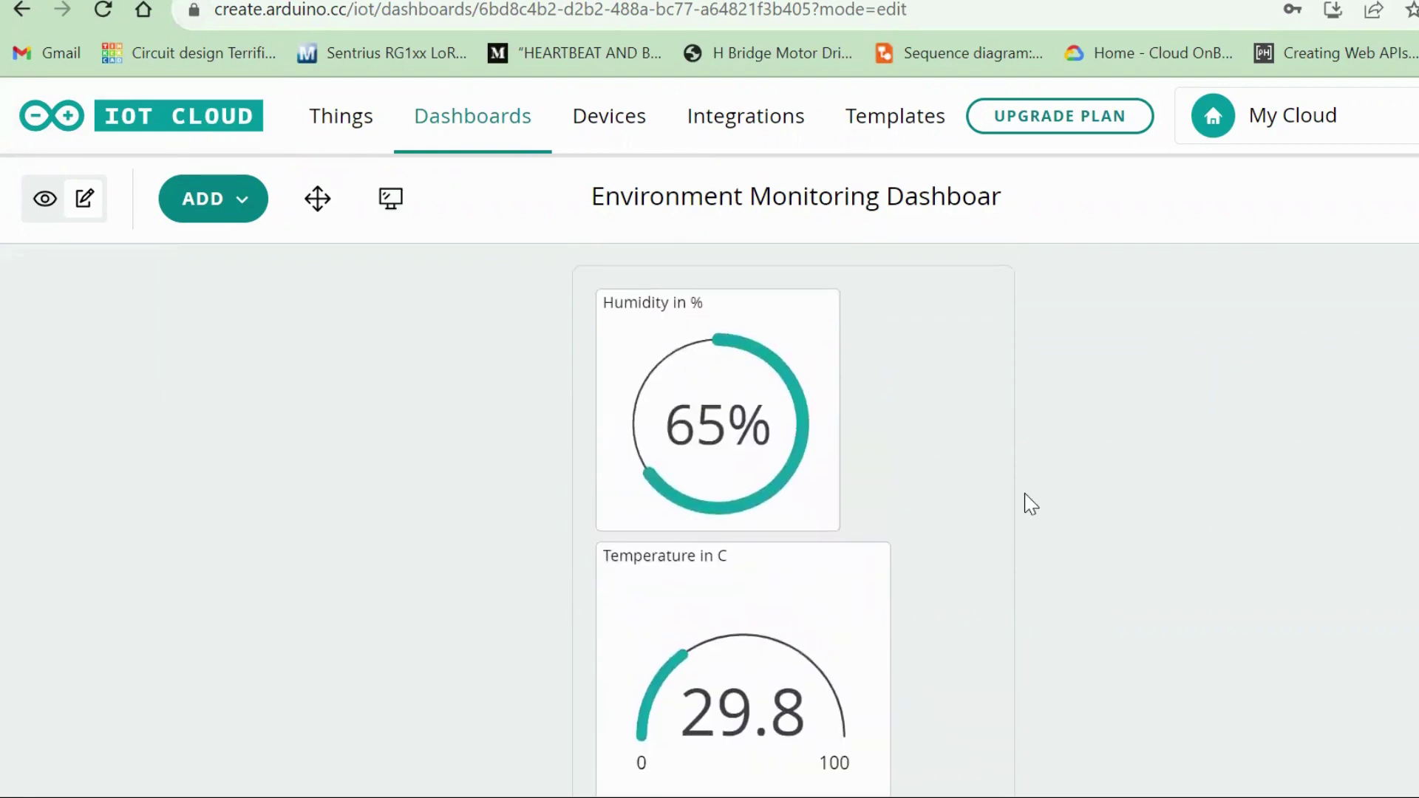
mouse_move(831, 451)
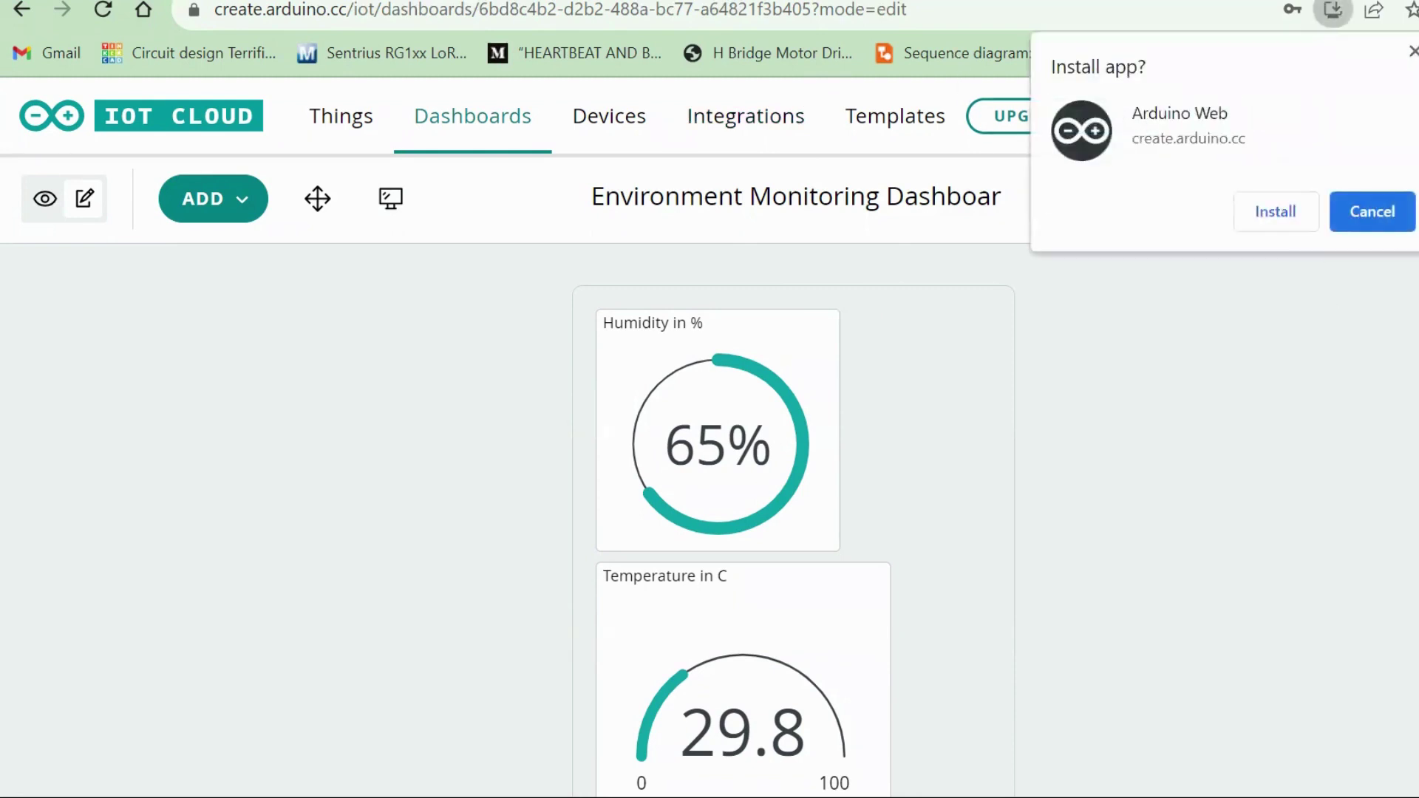
left_click(1369, 227)
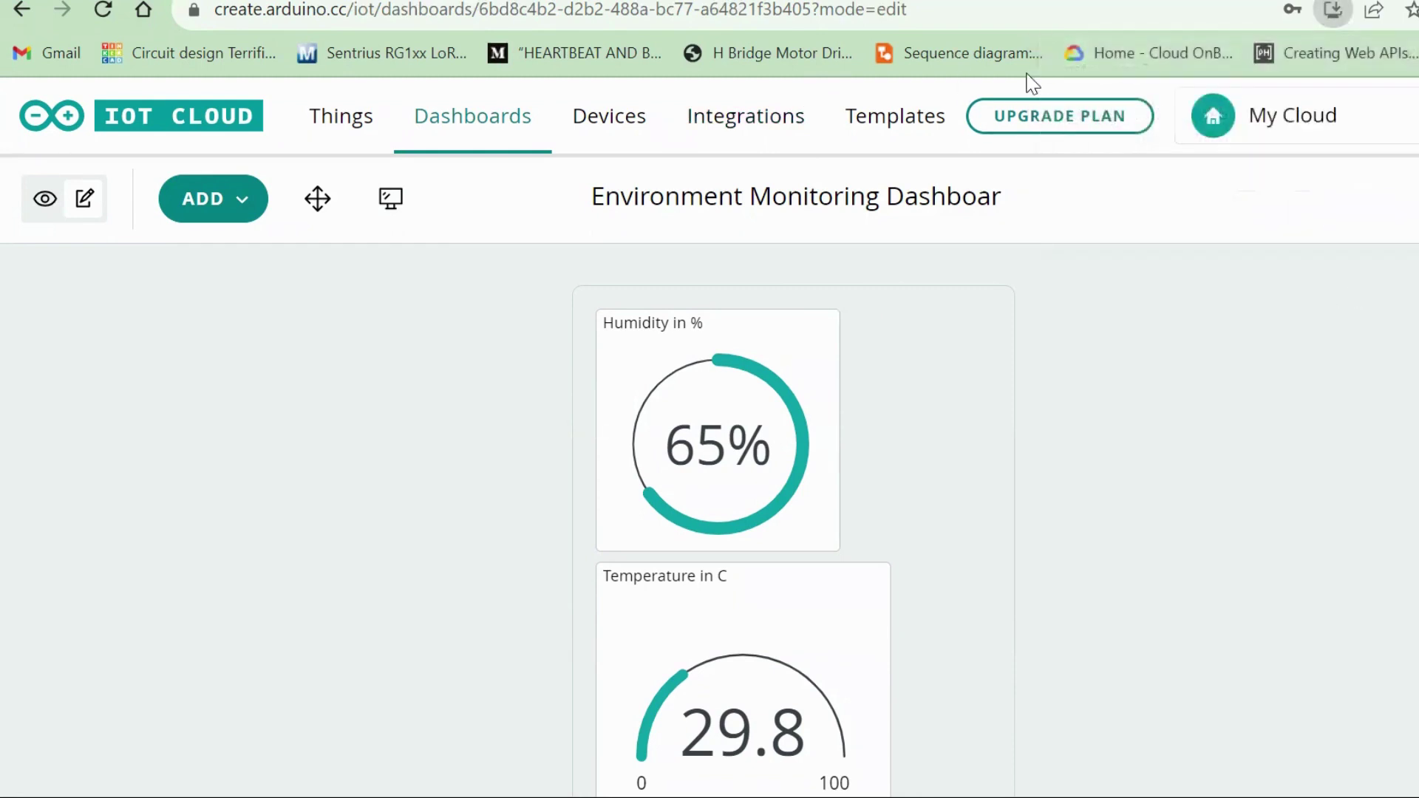